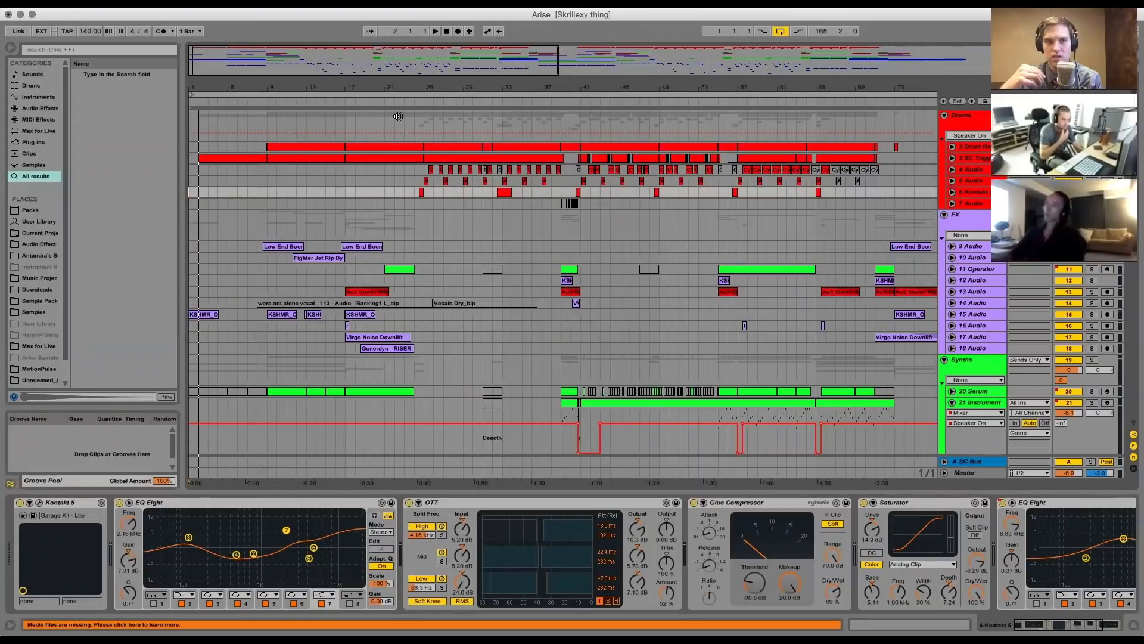
# Look through the arrangement's track groups, from drums and synths down to the full Basses group
pyautogui.scroll(-3, 416, 266)
pyautogui.scroll(-8, 416, 266)
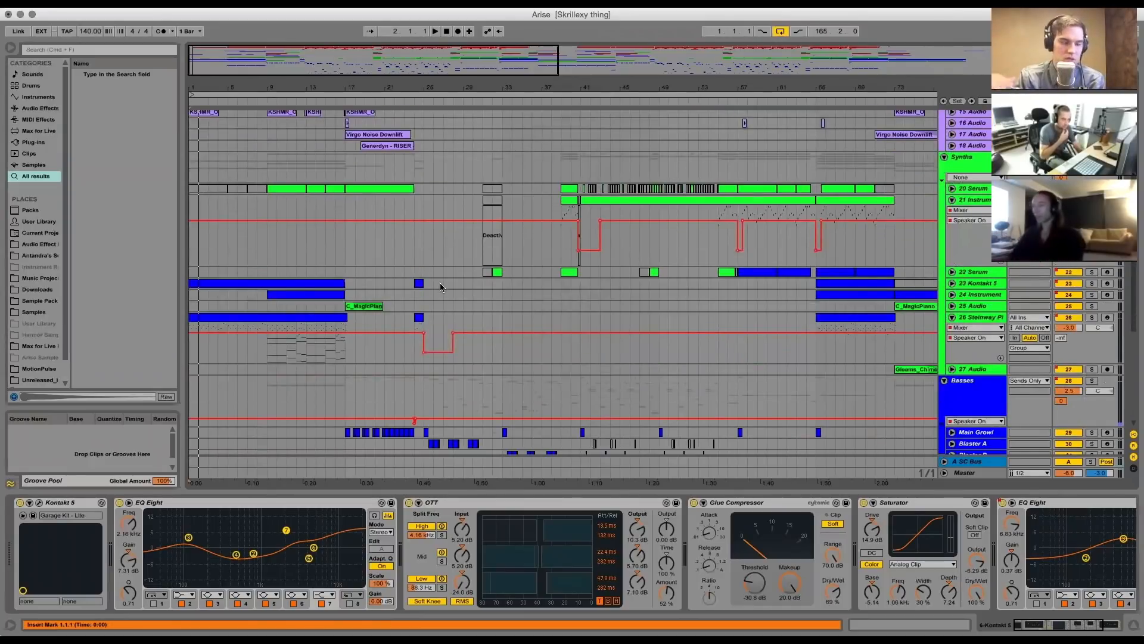
pyautogui.scroll(-9, 441, 283)
pyautogui.scroll(5, 419, 296)
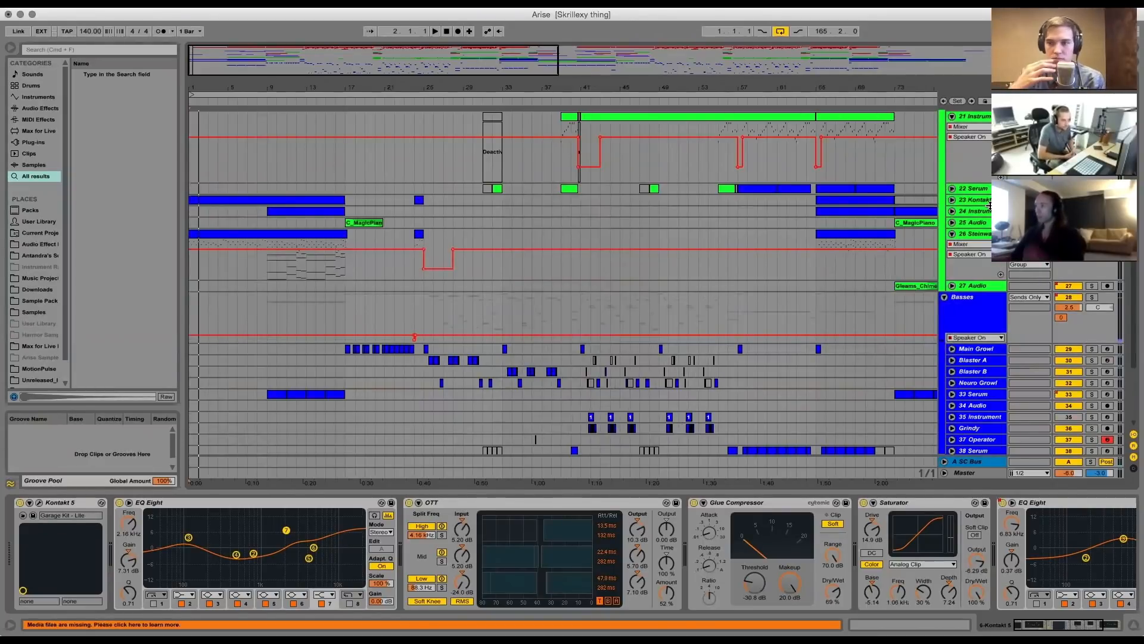
pyautogui.scroll(-6, 731, 293)
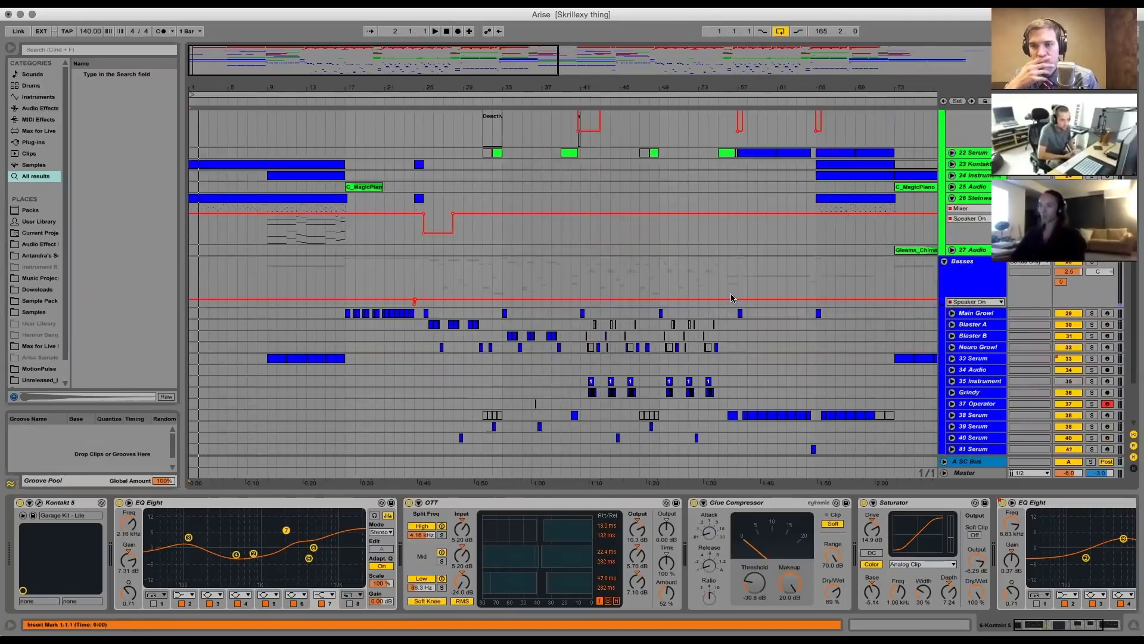
pyautogui.scroll(5, 730, 293)
pyautogui.scroll(-5, 774, 298)
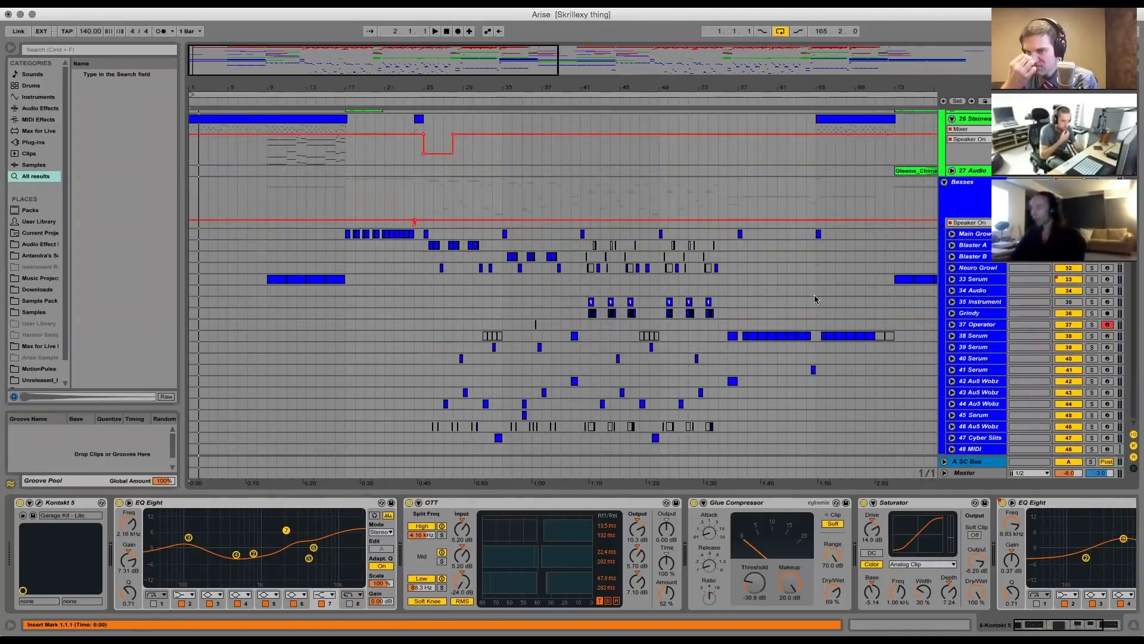
pyautogui.scroll(18, 840, 250)
pyautogui.scroll(-15, 837, 257)
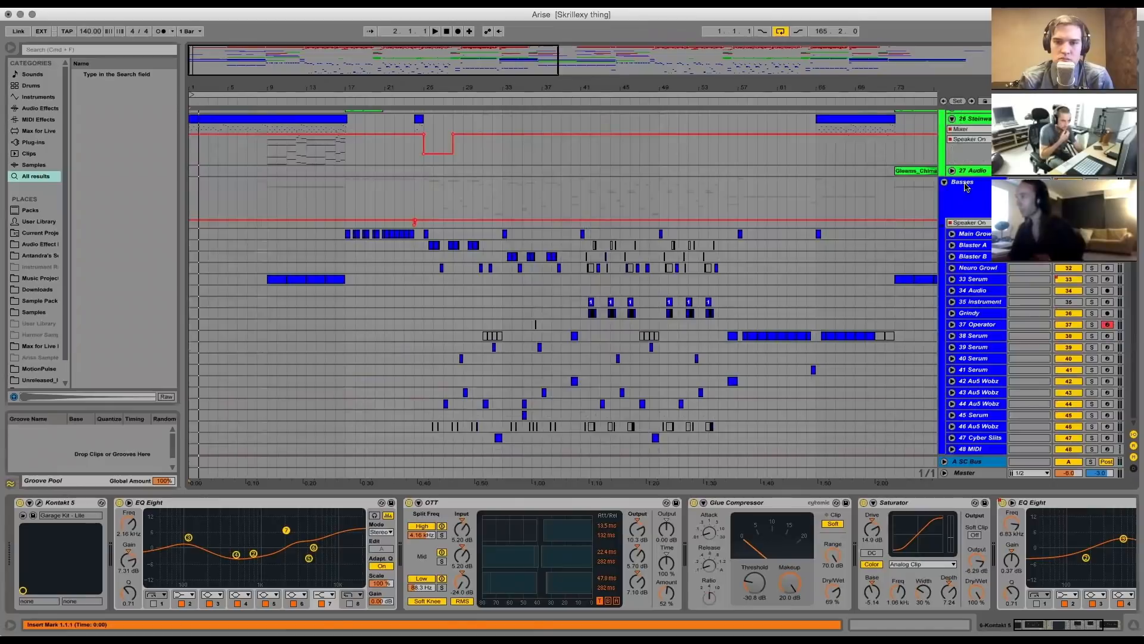
# Inspect the device chains of the tracks in the Basses group, starting from and returning to Main Growl
pyautogui.click(979, 235)
pyautogui.press('Down')
pyautogui.press('Down')
pyautogui.press('Down')
pyautogui.press('Down')
pyautogui.press('Down')
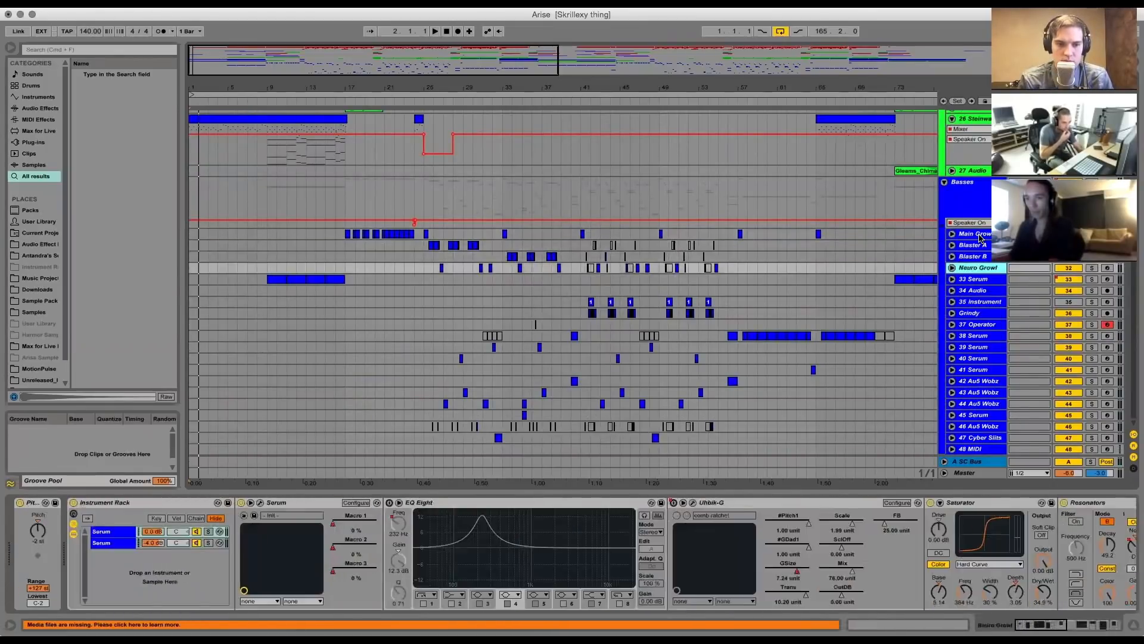
pyautogui.press('Up')
pyautogui.press('Up')
pyautogui.press('Up')
pyautogui.press('Up')
pyautogui.press('Up')
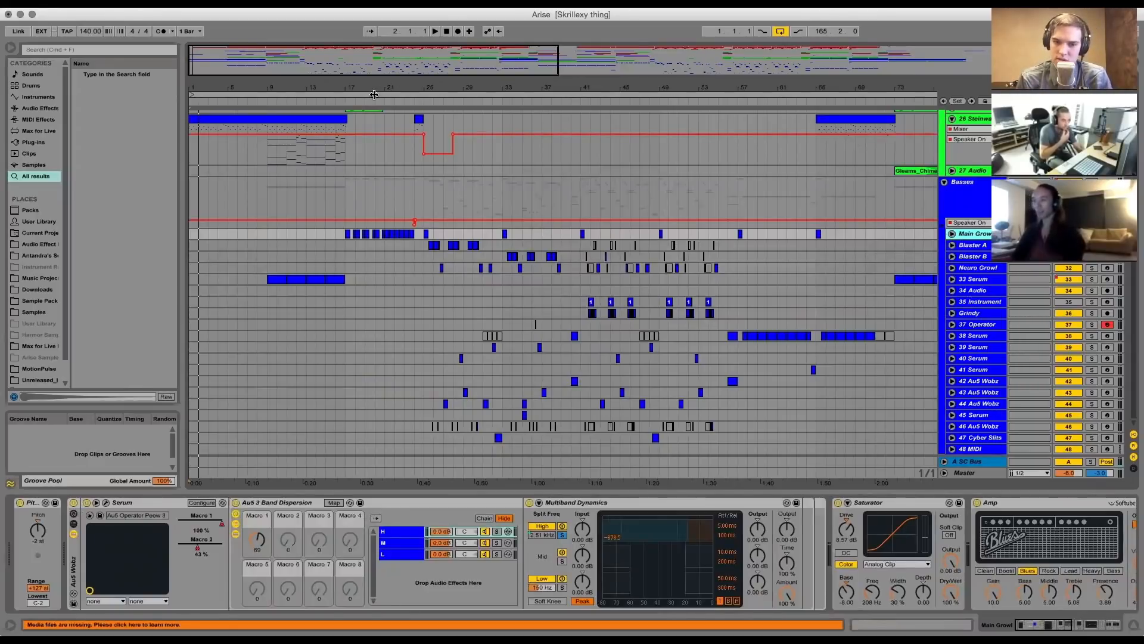
# Find the Main Growl clip at bar 25 in the arrangement and play it
pyautogui.moveTo(375, 95); pyautogui.dragTo(344, 113)
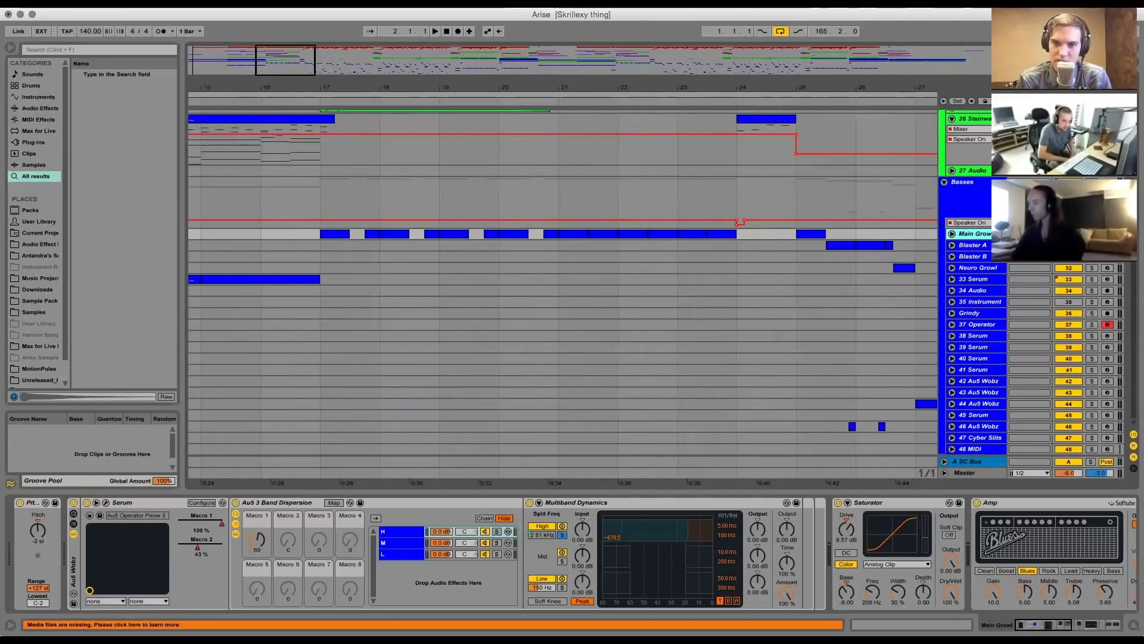
pyautogui.moveTo(1044, 625); pyautogui.dragTo(1075, 625)
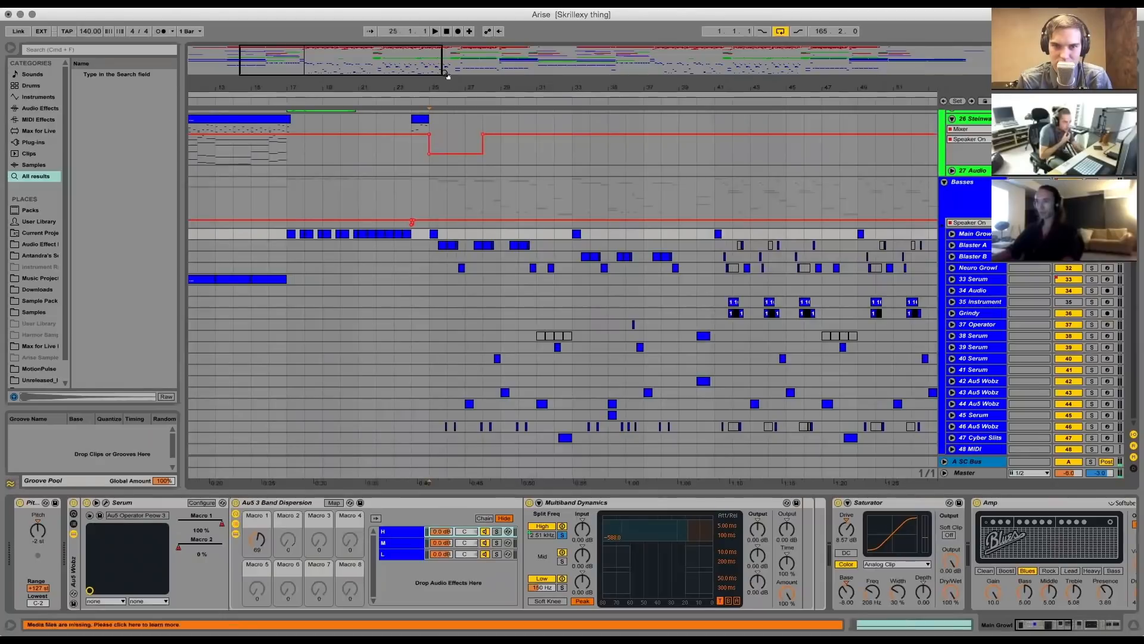
pyautogui.moveTo(445, 74); pyautogui.dragTo(406, 89)
pyautogui.press('space')
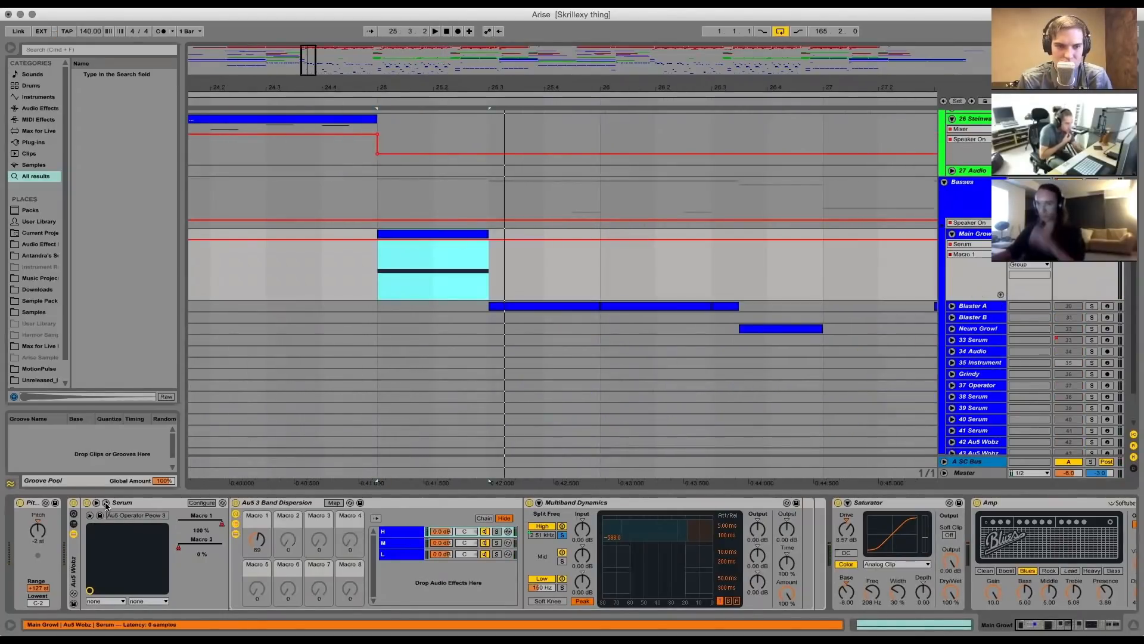
# Show Main Growl's Serum editor in the middle of the screen with both oscillator wavetables displayed in 3D
pyautogui.click(105, 503)
pyautogui.click(392, 210)
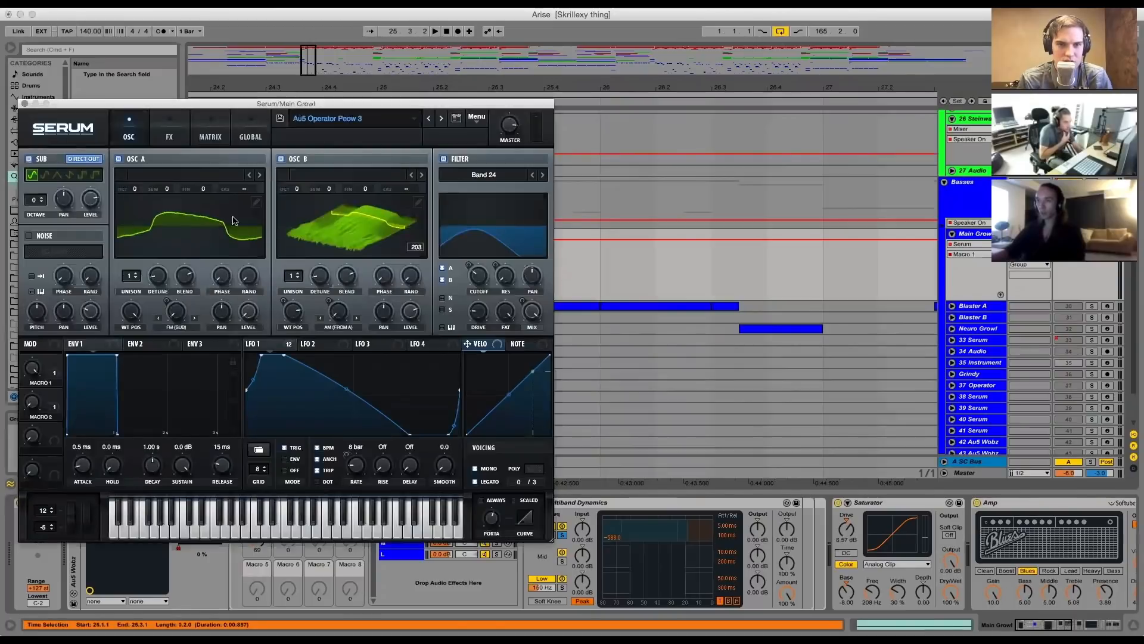
pyautogui.click(204, 222)
pyautogui.moveTo(392, 107); pyautogui.dragTo(695, 78)
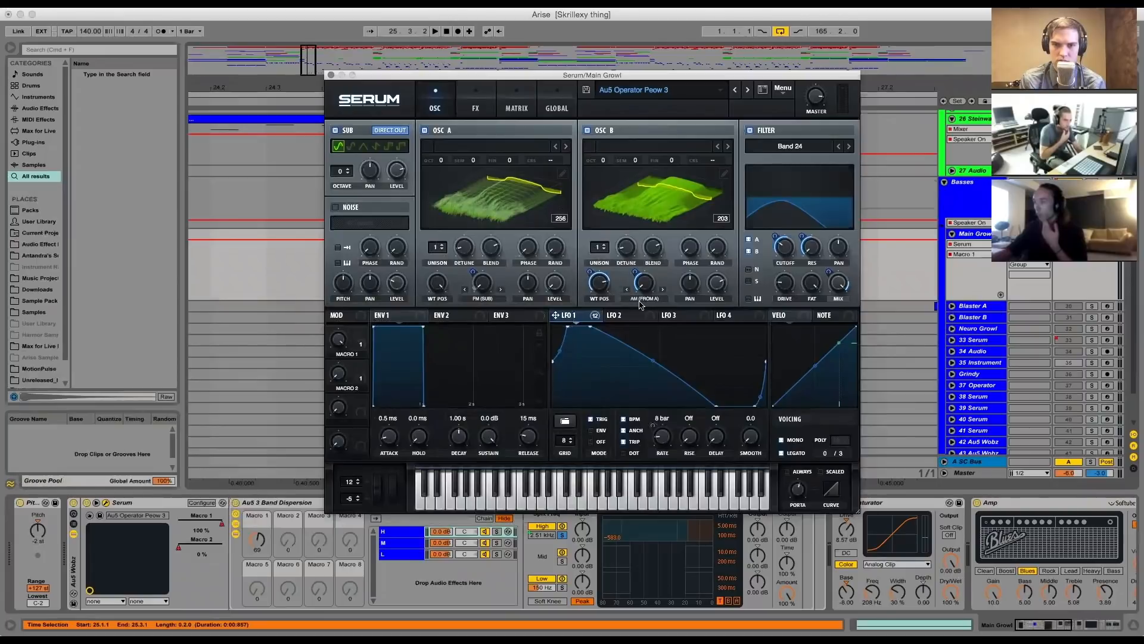
# Turn off Serum's filter and bypass all LFO 1 destinations, and listen to the patch with its effects page open
pyautogui.click(750, 130)
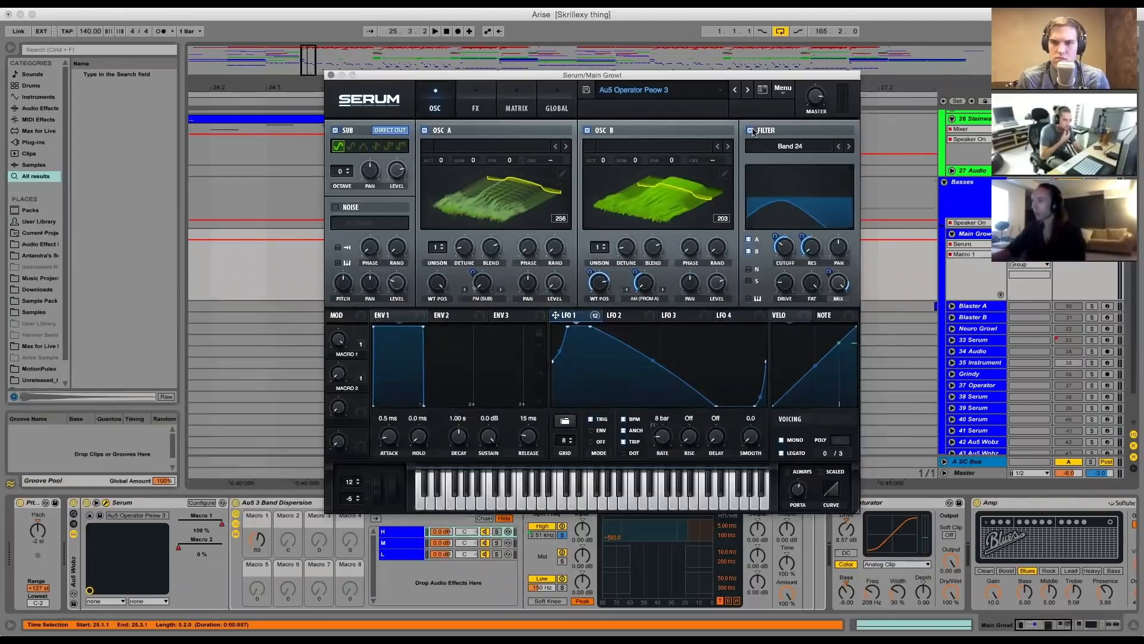
pyautogui.rightClick(576, 319)
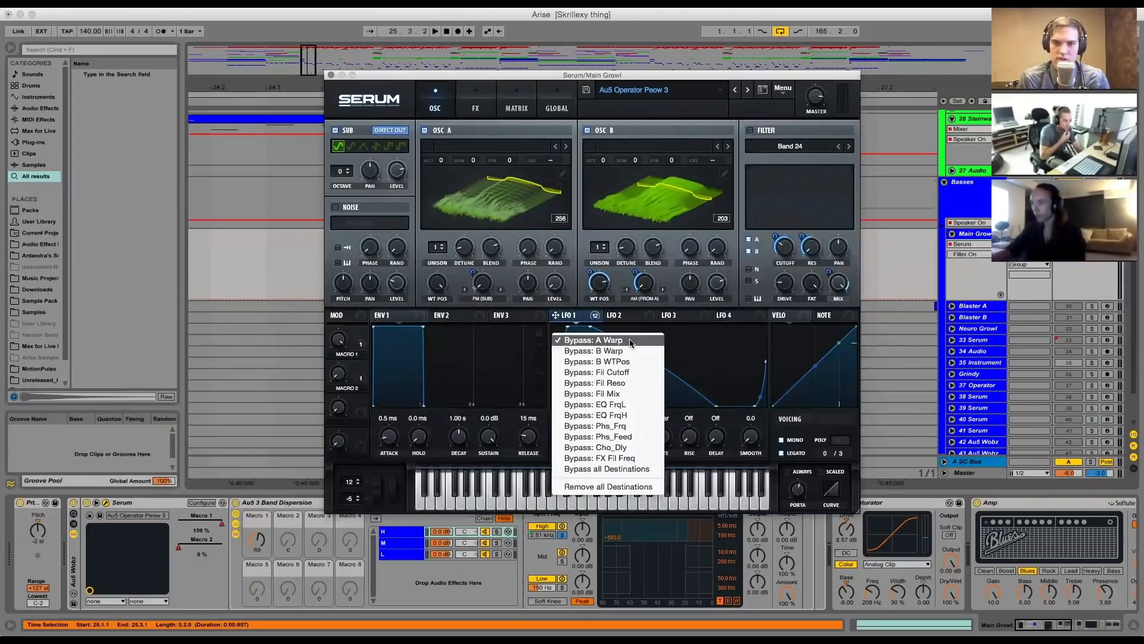
pyautogui.click(642, 473)
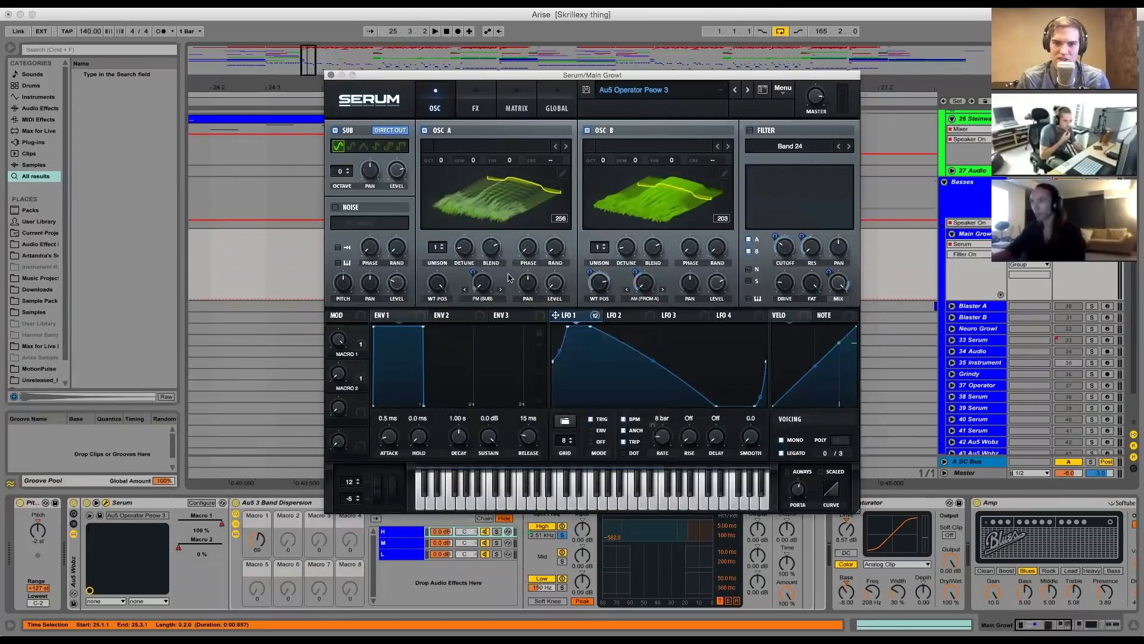
pyautogui.click(494, 98)
pyautogui.press('space')
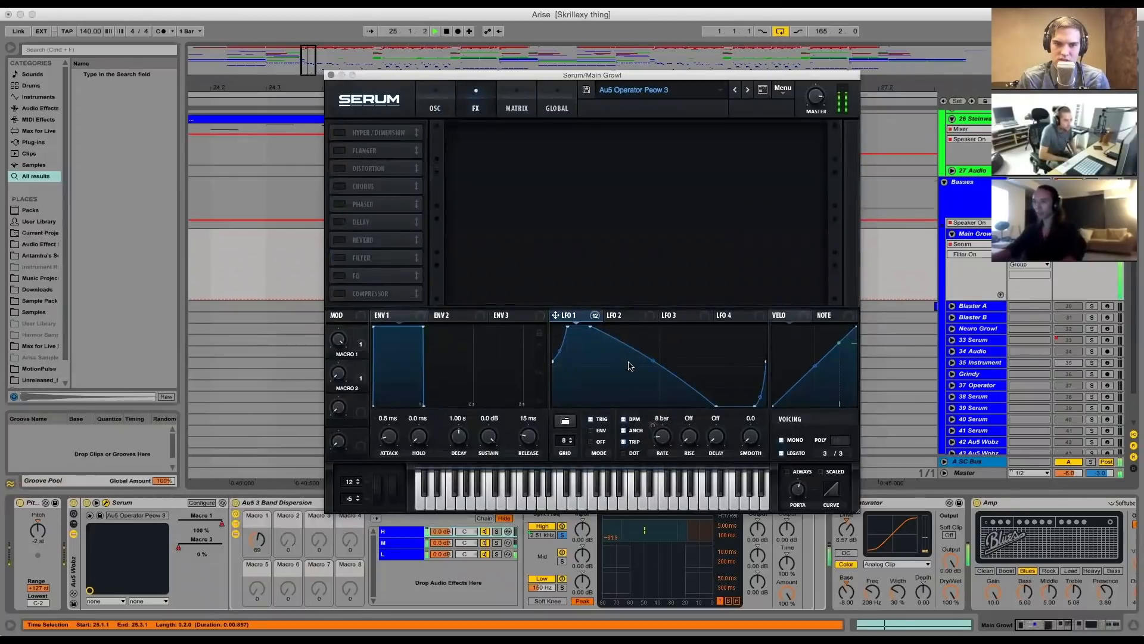
# Adjust the wavetable positions of Serum's oscillators A and B, playing the clip to hear the changes
pyautogui.click(436, 98)
pyautogui.moveTo(437, 283); pyautogui.dragTo(437, 368)
pyautogui.press('space')
pyautogui.press('space')
pyautogui.moveTo(599, 283); pyautogui.dragTo(592, 412)
pyautogui.press('space')
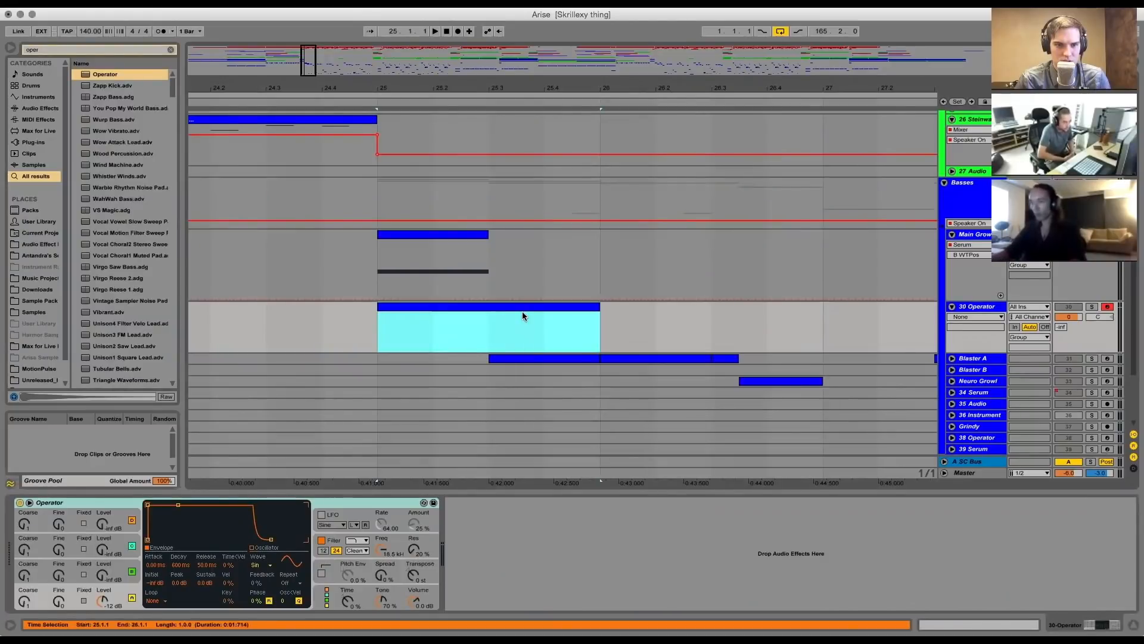
# Narrow the arrangement grid to 1/4 and draw a C0 note from 1.1.1 to 1.3.1 in the Operator clip
pyautogui.press('super+1')
pyautogui.press('super+1')
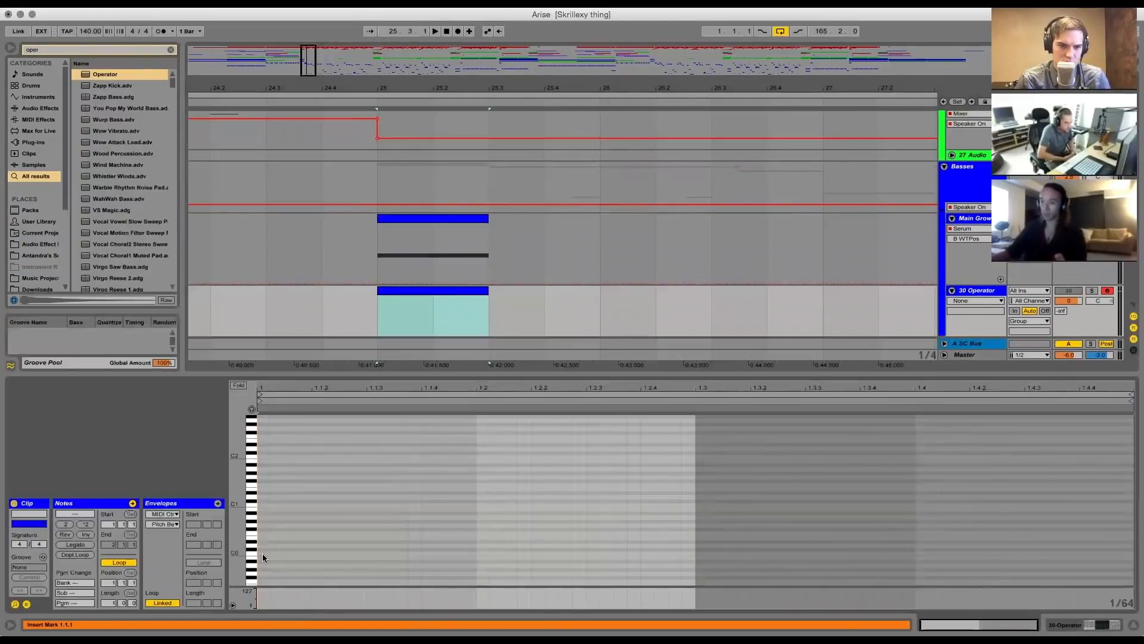
pyautogui.doubleClick(262, 553)
pyautogui.moveTo(271, 553); pyautogui.dragTo(695, 548)
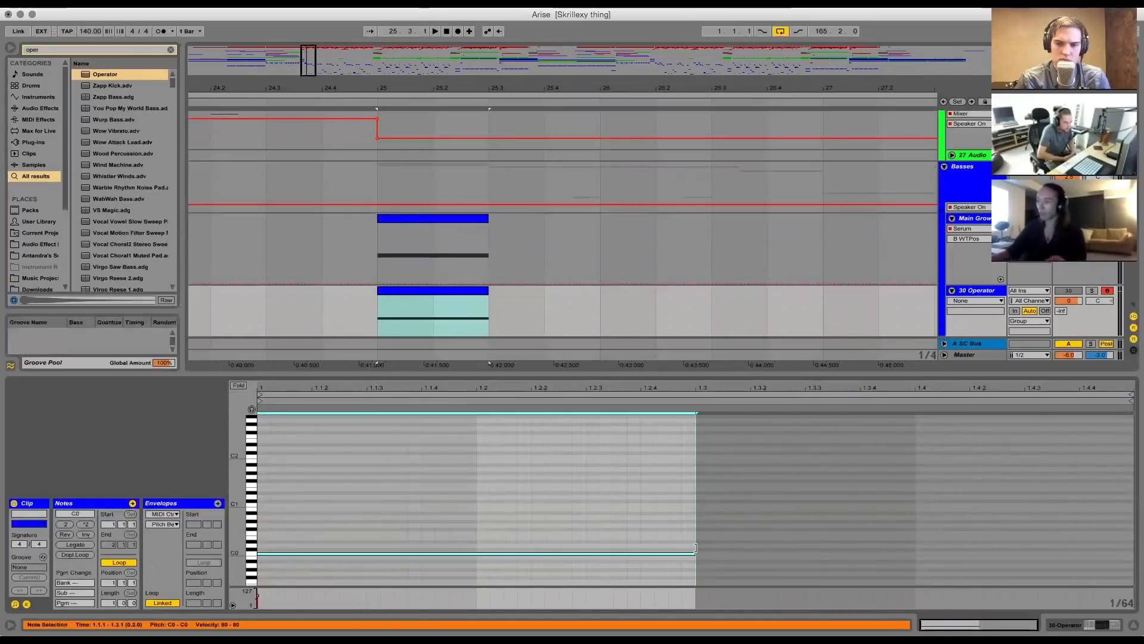
pyautogui.click(1101, 624)
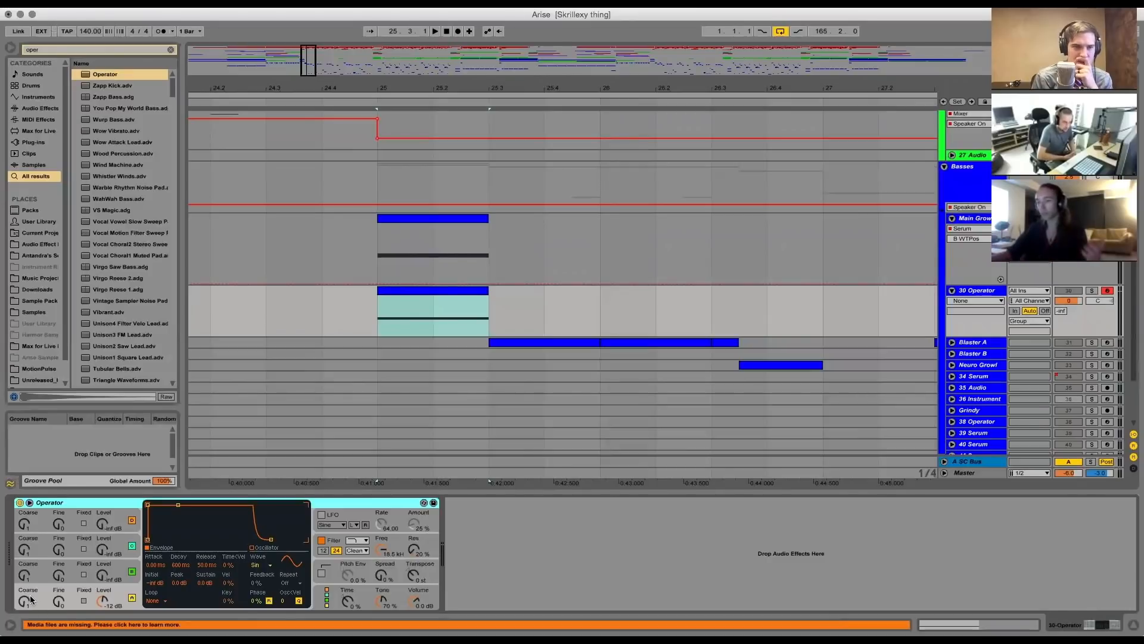
# Solo the Operator track, test its sound with a note, and loop playback over its clip at bar 25
pyautogui.click(1092, 291)
pyautogui.press('x')
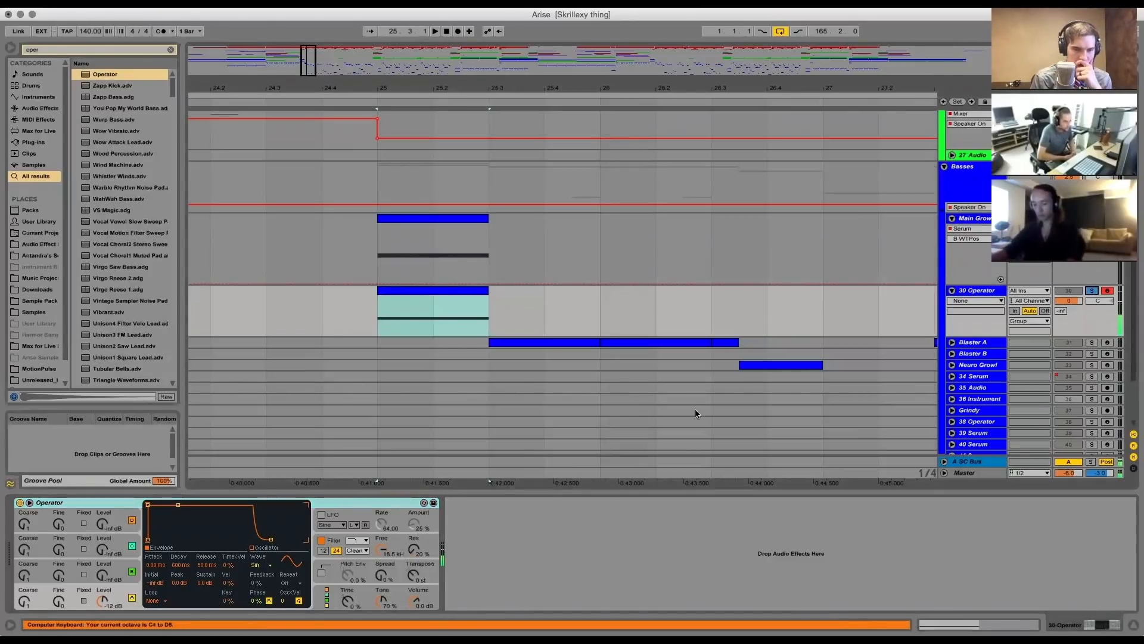
pyautogui.click(440, 315)
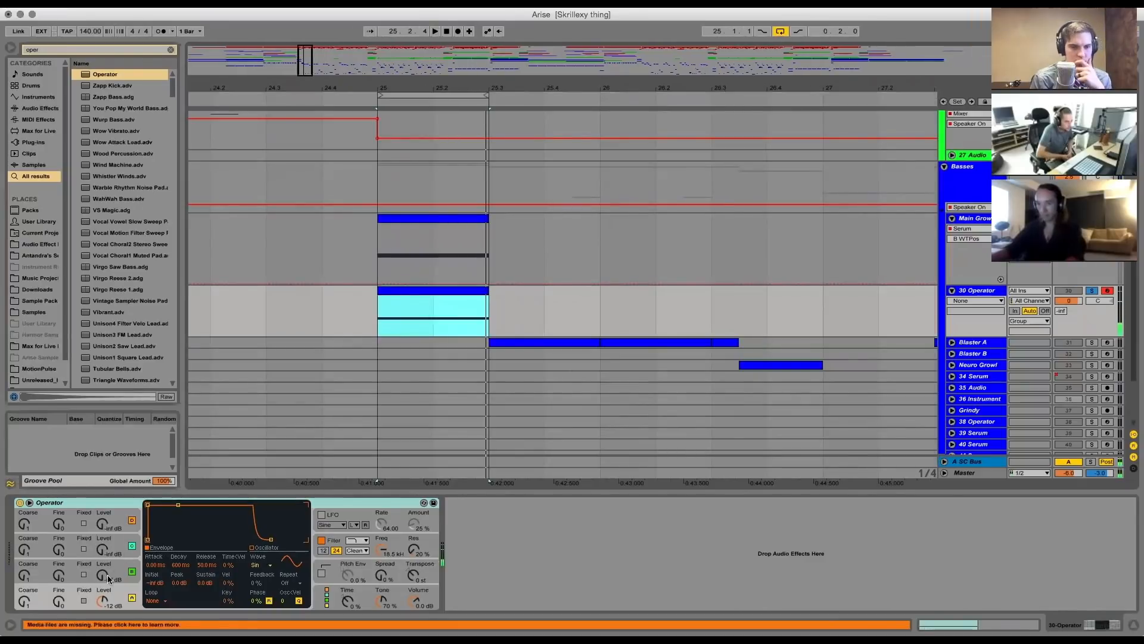
# Show the automation lane for Operator's Osc-B Level, and adjust oscillator B's coarse tuning and level while auditioning
pyautogui.rightClick(100, 577)
pyautogui.click(99, 576)
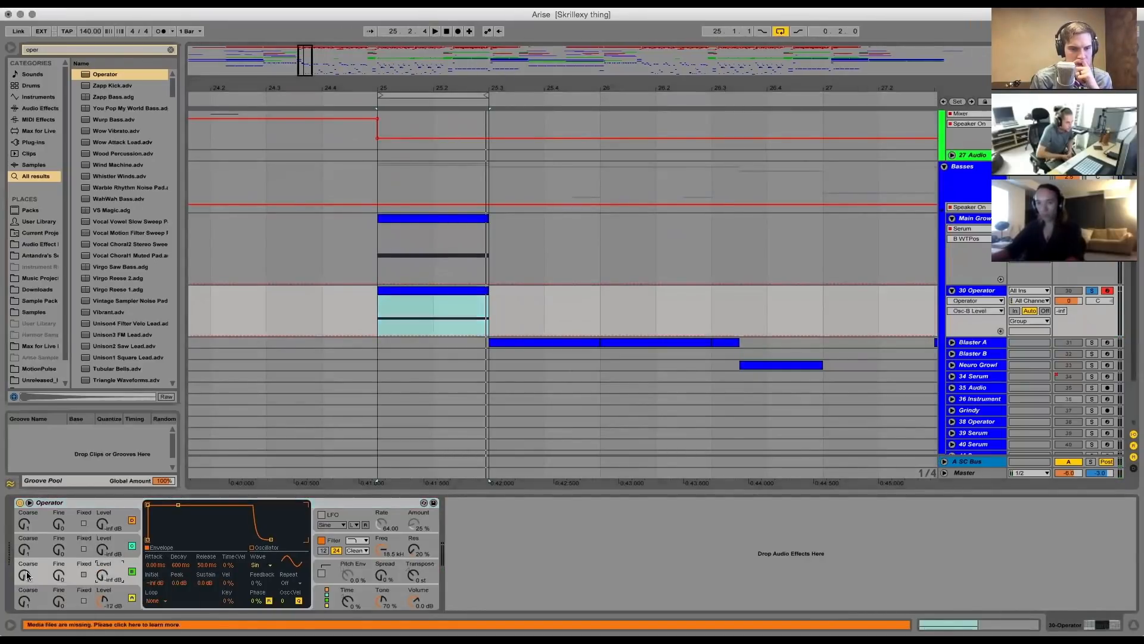
pyautogui.moveTo(27, 575); pyautogui.dragTo(27, 566)
pyautogui.moveTo(106, 580); pyautogui.dragTo(105, 524)
pyautogui.press('space')
pyautogui.press('space')
# Automate Osc-B Level as a ramp falling from near maximum to minimum across the Operator clip, and play it
pyautogui.click(381, 299)
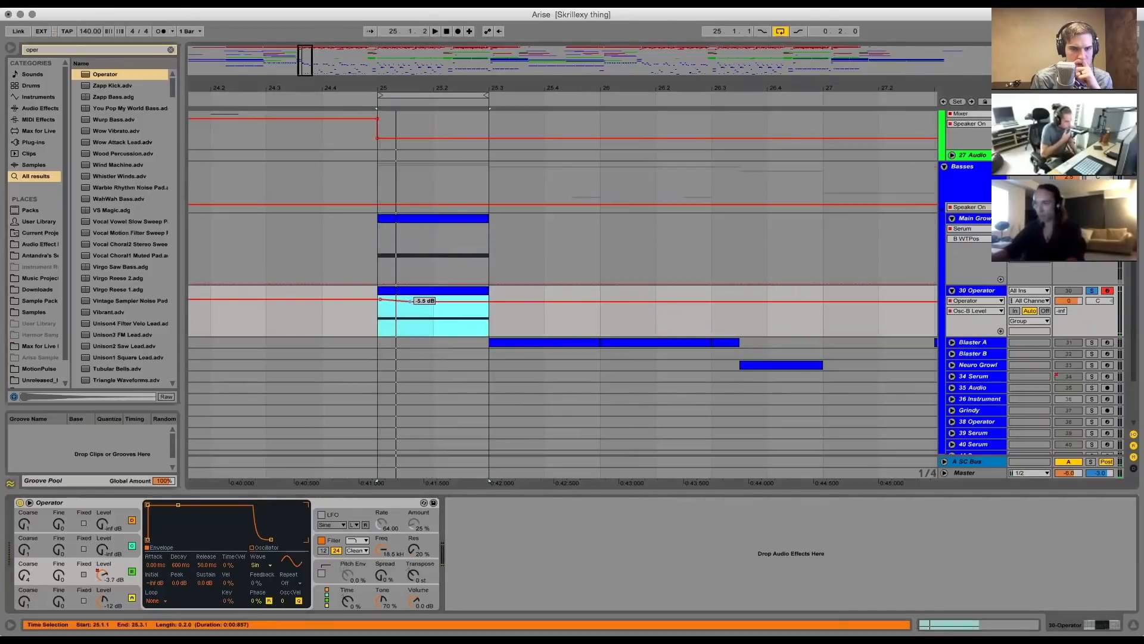
pyautogui.moveTo(490, 299); pyautogui.dragTo(490, 336)
pyautogui.moveTo(380, 300); pyautogui.dragTo(378, 296)
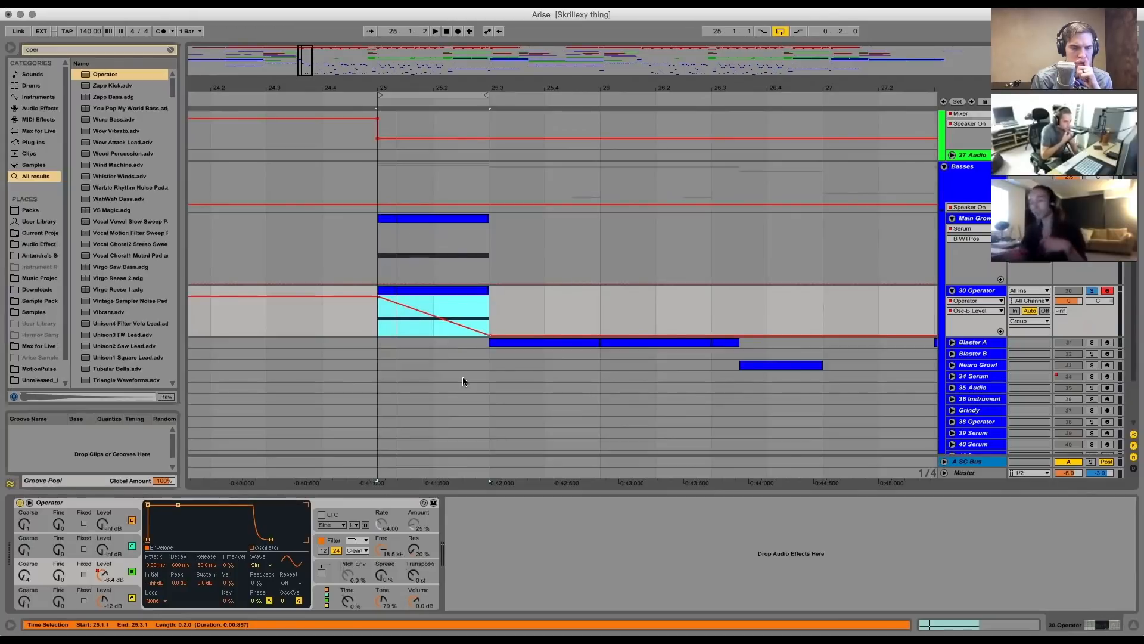
pyautogui.press('space')
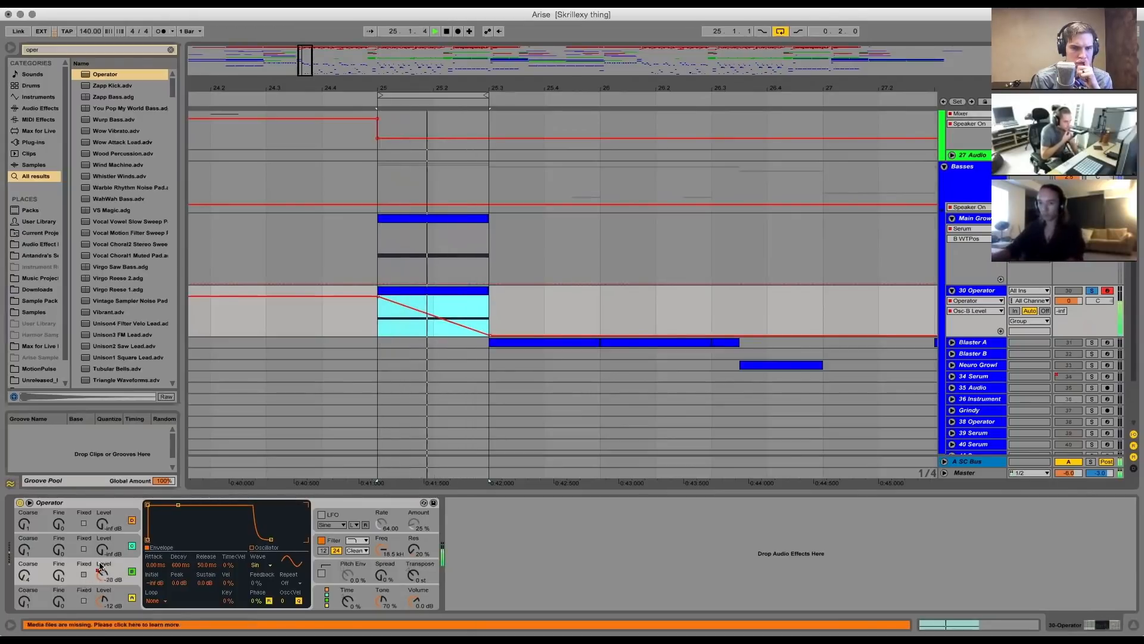
# Draw additional harmonics into oscillator B's waveform, including partial 31 at -27.5 dB, and audition the sound
pyautogui.click(43, 574)
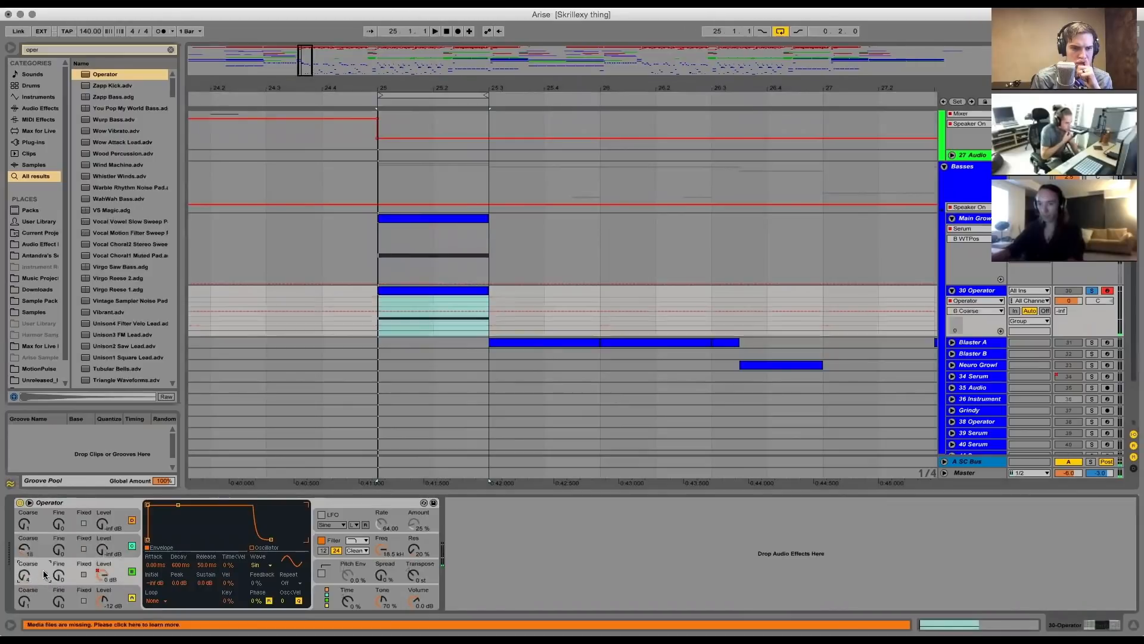
pyautogui.click(257, 547)
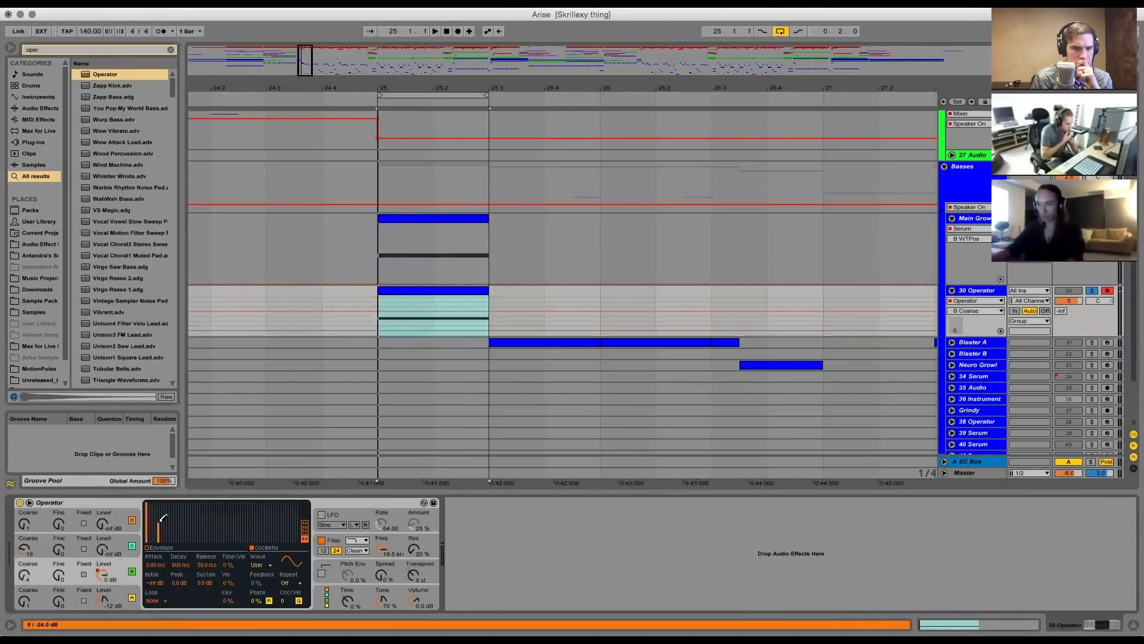
pyautogui.click(196, 516)
pyautogui.press('space')
pyautogui.click(217, 525)
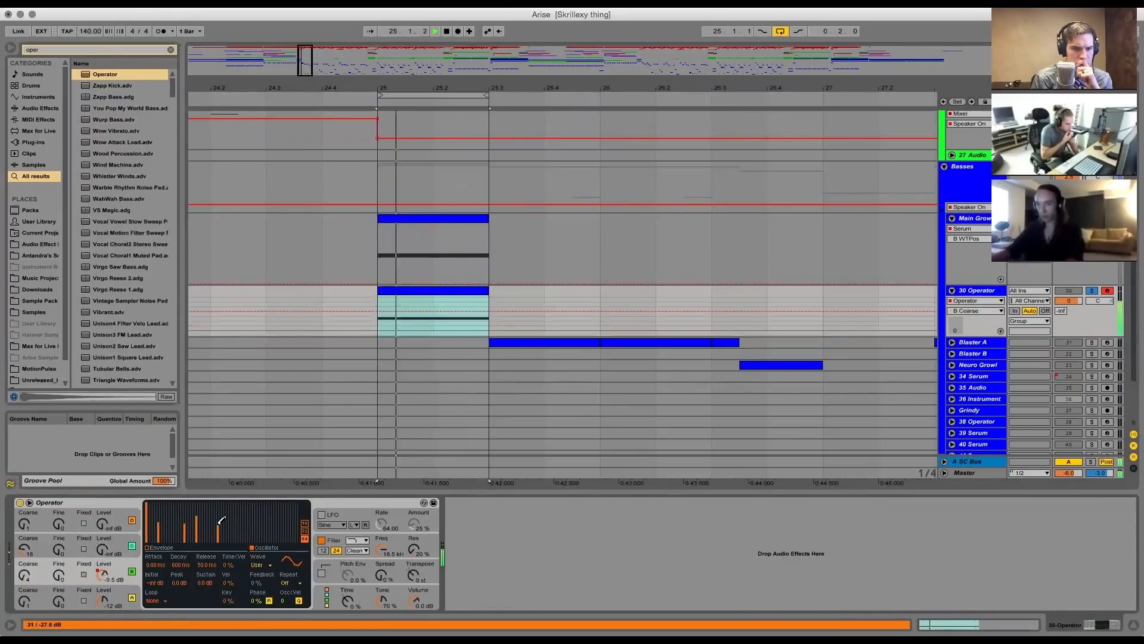
pyautogui.press('space')
# Raise oscillator D's level to about -16 dB and automate Osc-C Level as a falling ramp across the clip
pyautogui.click(85, 540)
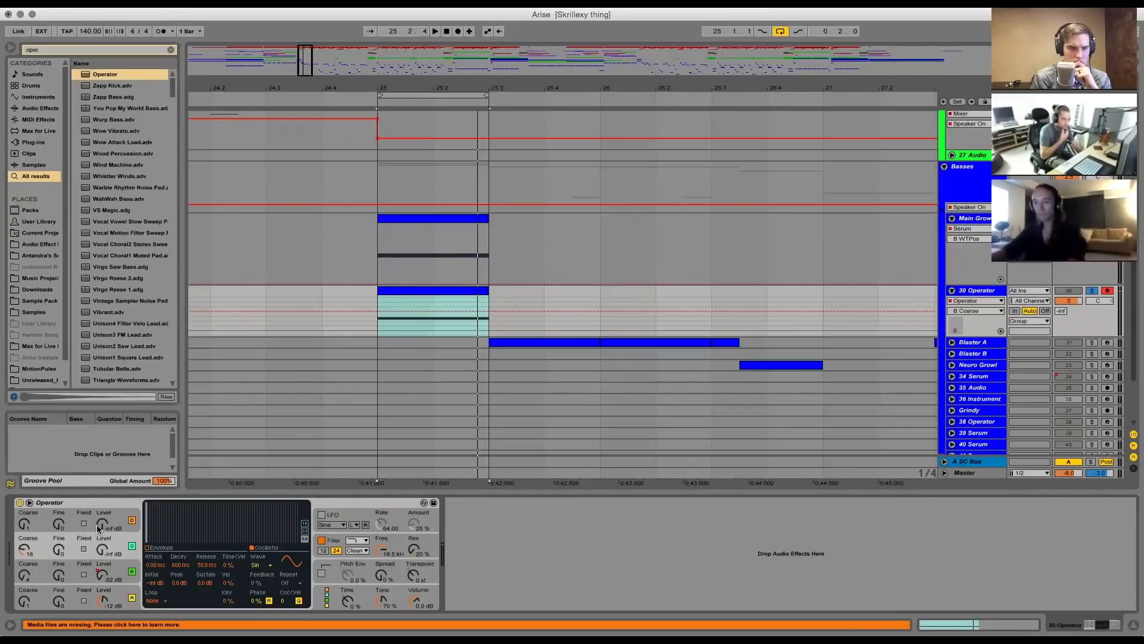
pyautogui.press('space')
pyautogui.moveTo(101, 525)
pyautogui.mouseDown()
pyautogui.moveTo(104, 547)
pyautogui.moveTo(102, 512)
pyautogui.mouseUp()
pyautogui.click(101, 545)
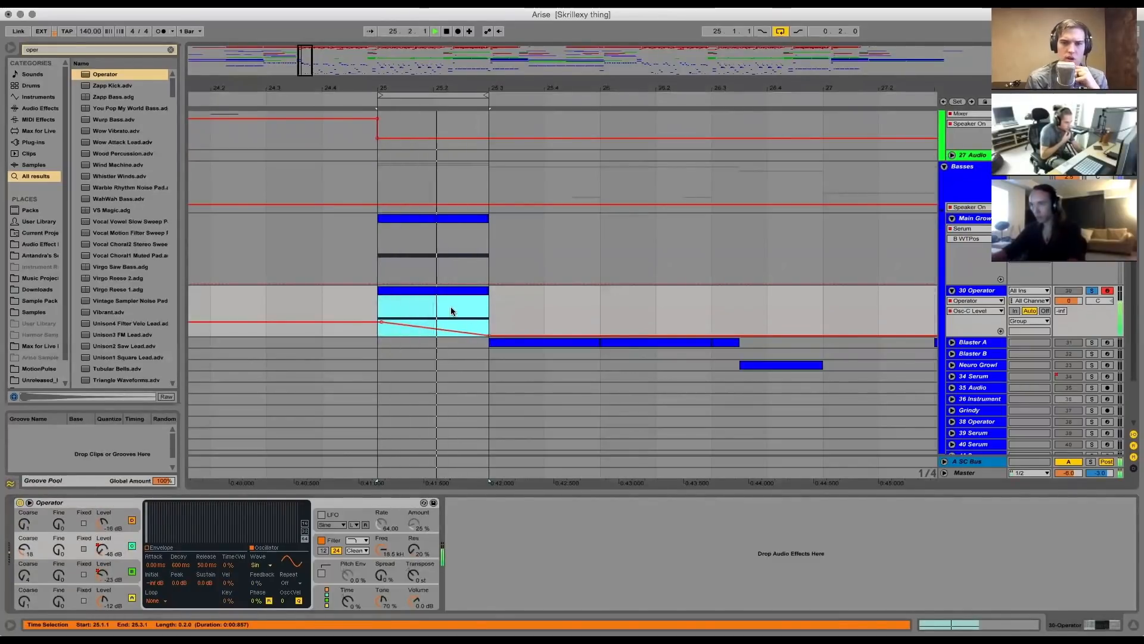
# Freeze and flatten the Operator track to turn its clip into audio
pyautogui.click(979, 292)
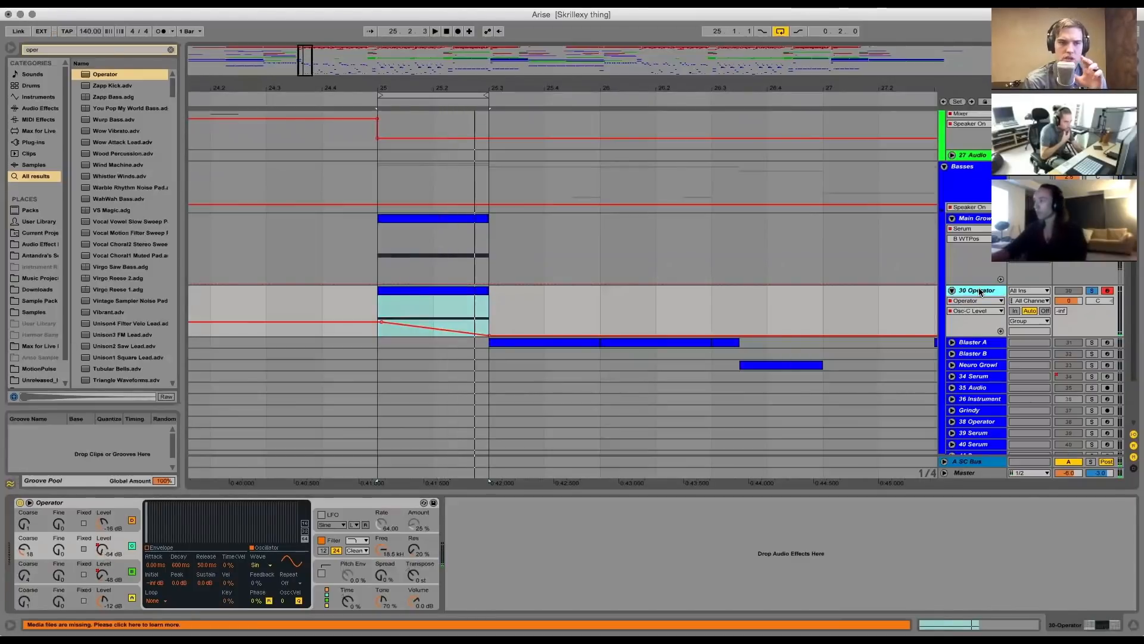
pyautogui.rightClick(979, 291)
pyautogui.click(1007, 361)
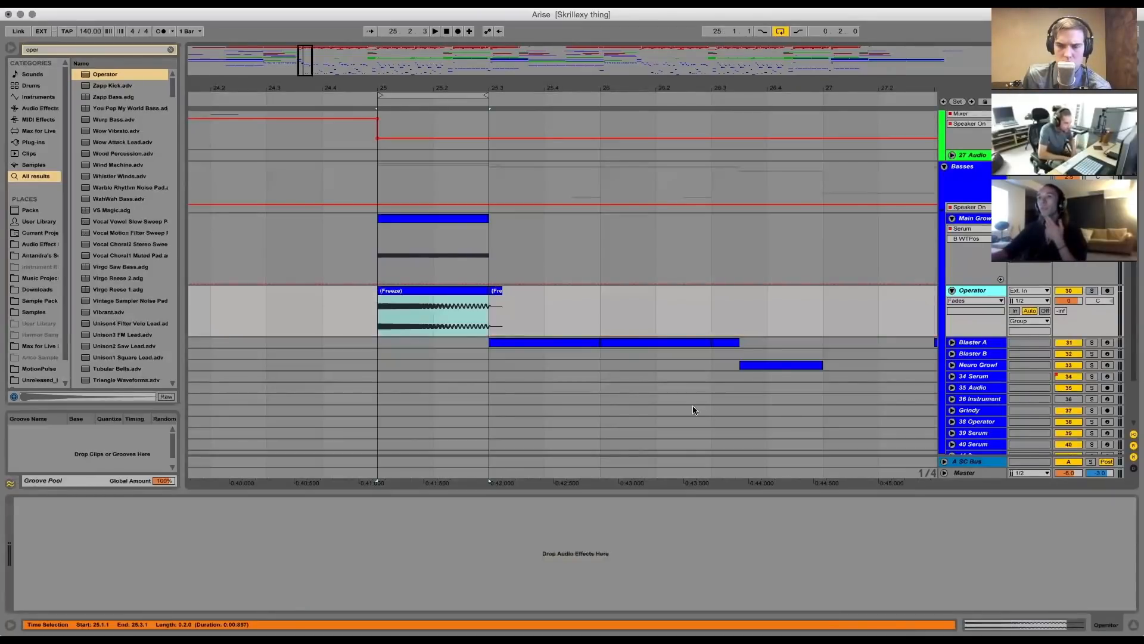
# Open the rendered Operator audio clip at bar 25 to examine its waveform
pyautogui.click(474, 219)
pyautogui.click(479, 291)
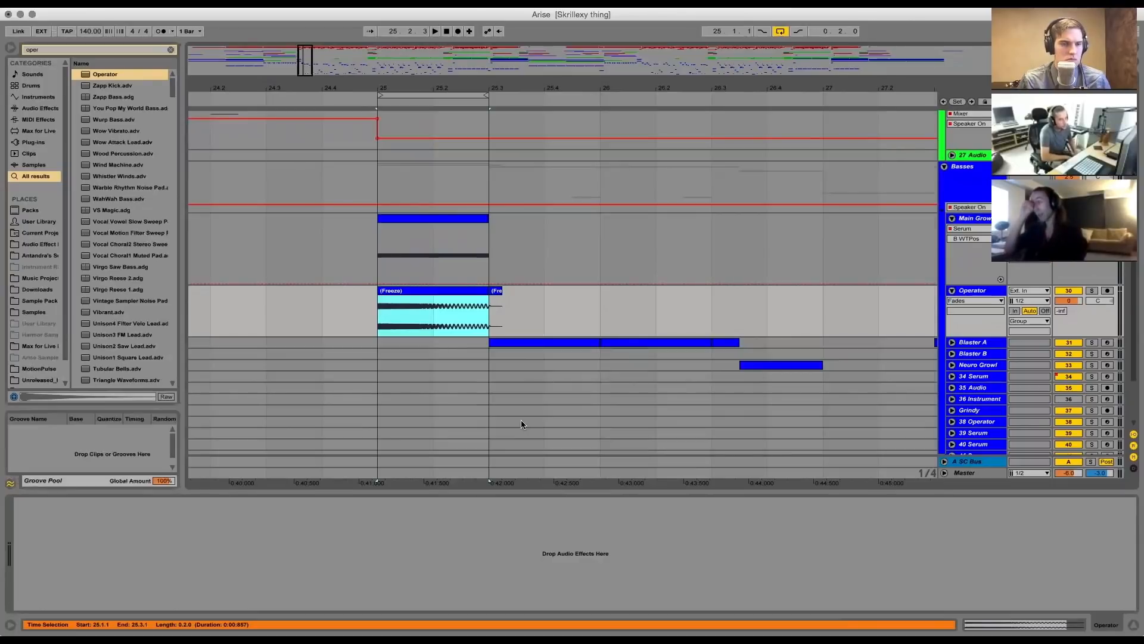
pyautogui.hotkey('shift', 'Tab')
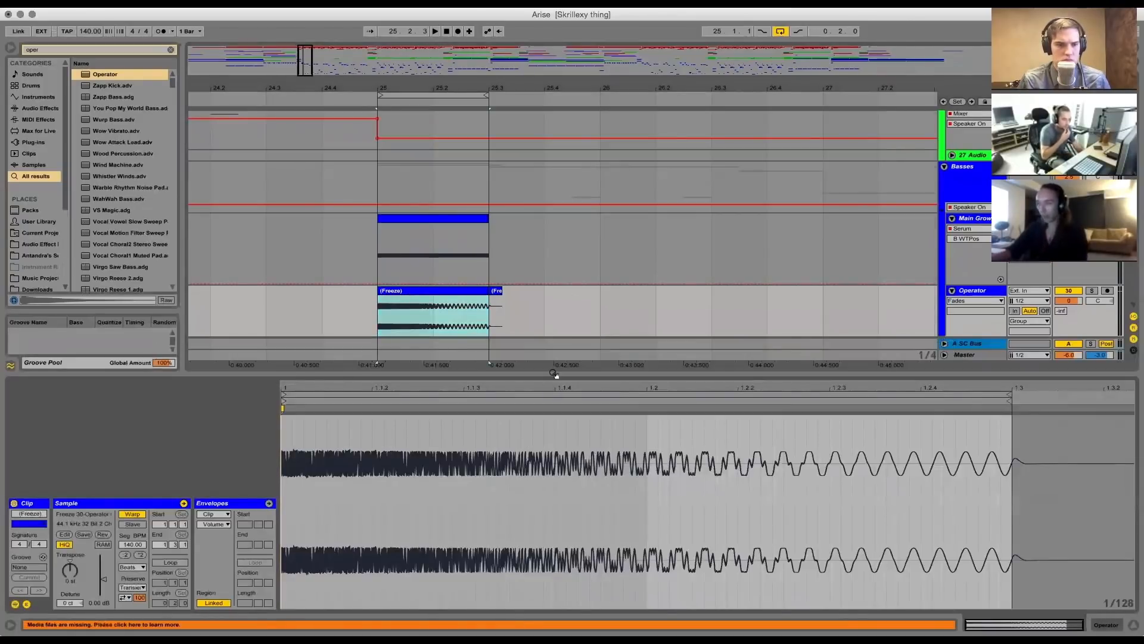
# Insert a MIDI track below the Operator track, load Serum on it and move the Serum window clear of the clips
pyautogui.press('super+alt+l')
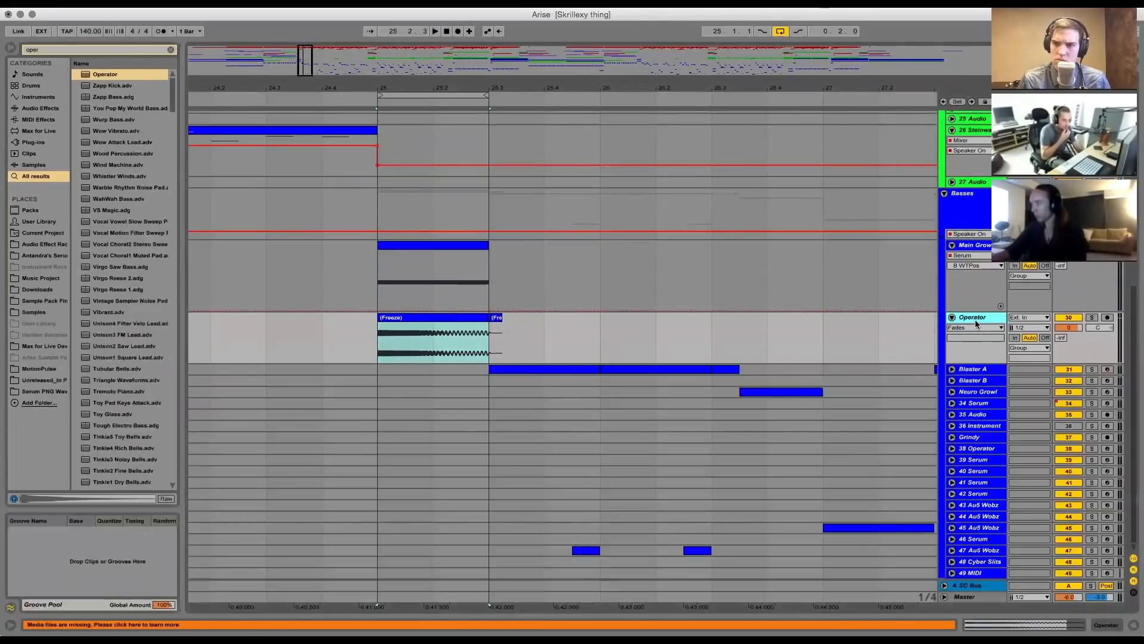
pyautogui.moveTo(101, 483); pyautogui.dragTo(106, 492)
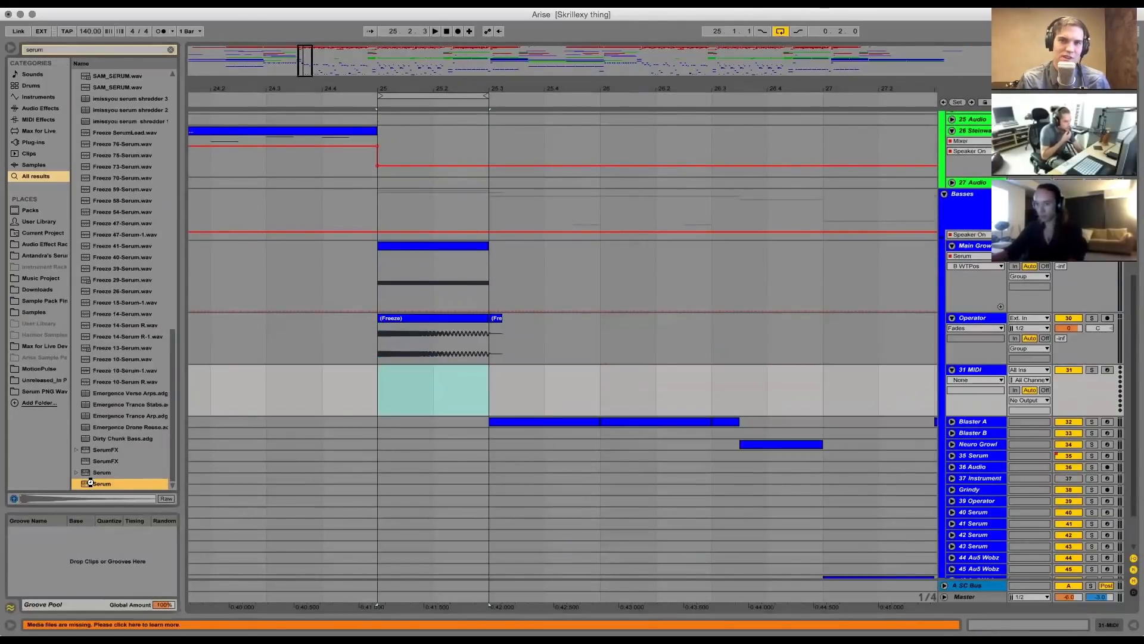
pyautogui.doubleClick(90, 483)
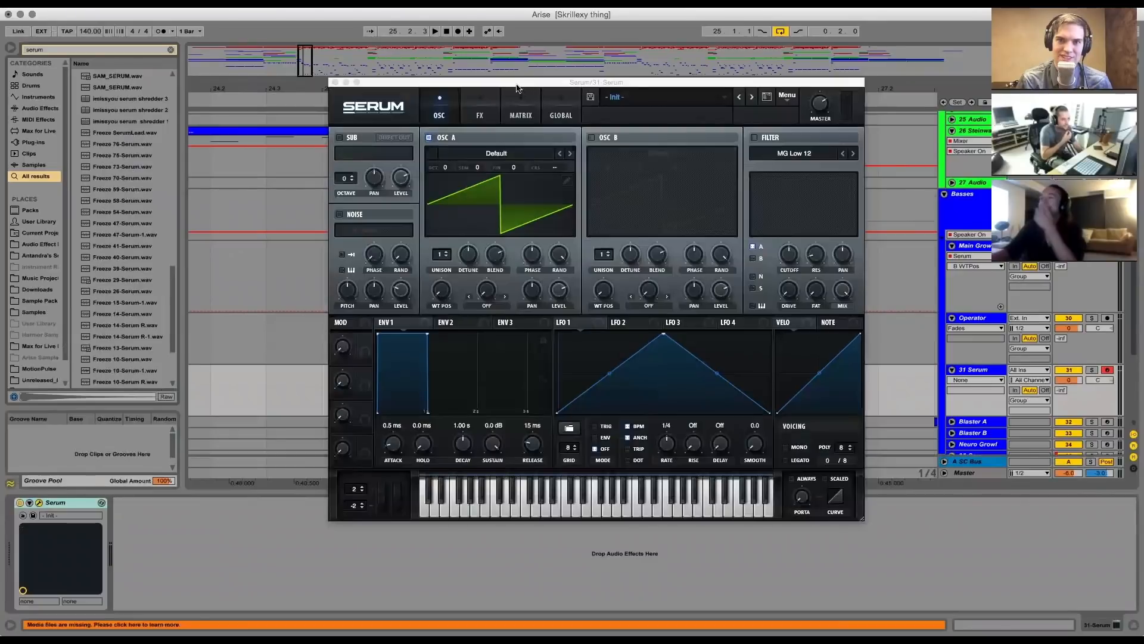
pyautogui.moveTo(522, 86); pyautogui.dragTo(744, 131)
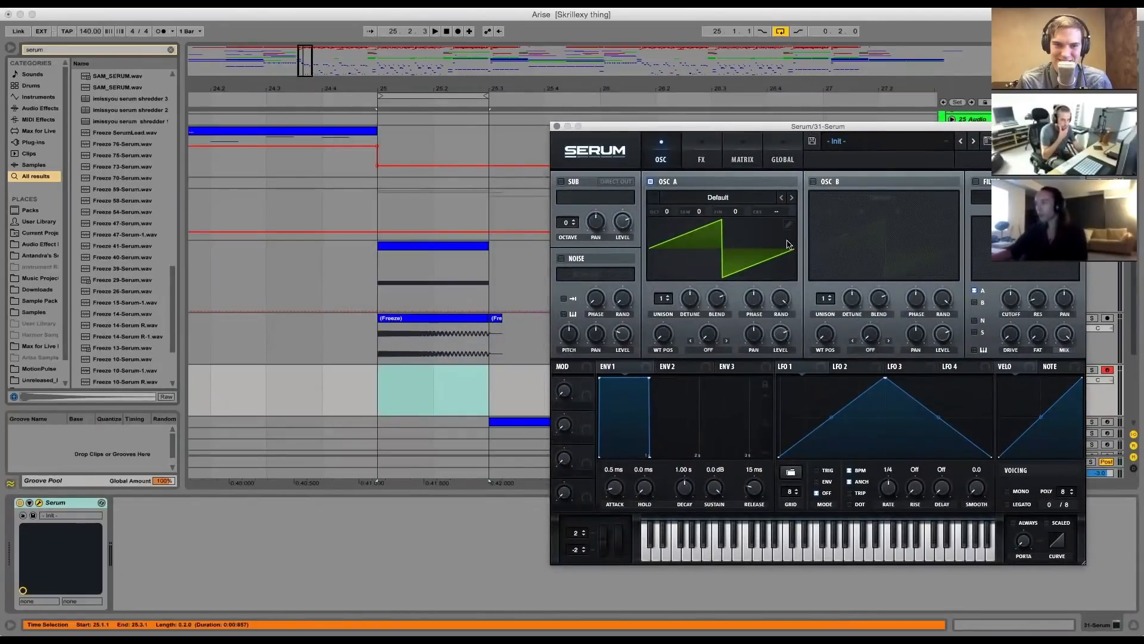
pyautogui.click(789, 225)
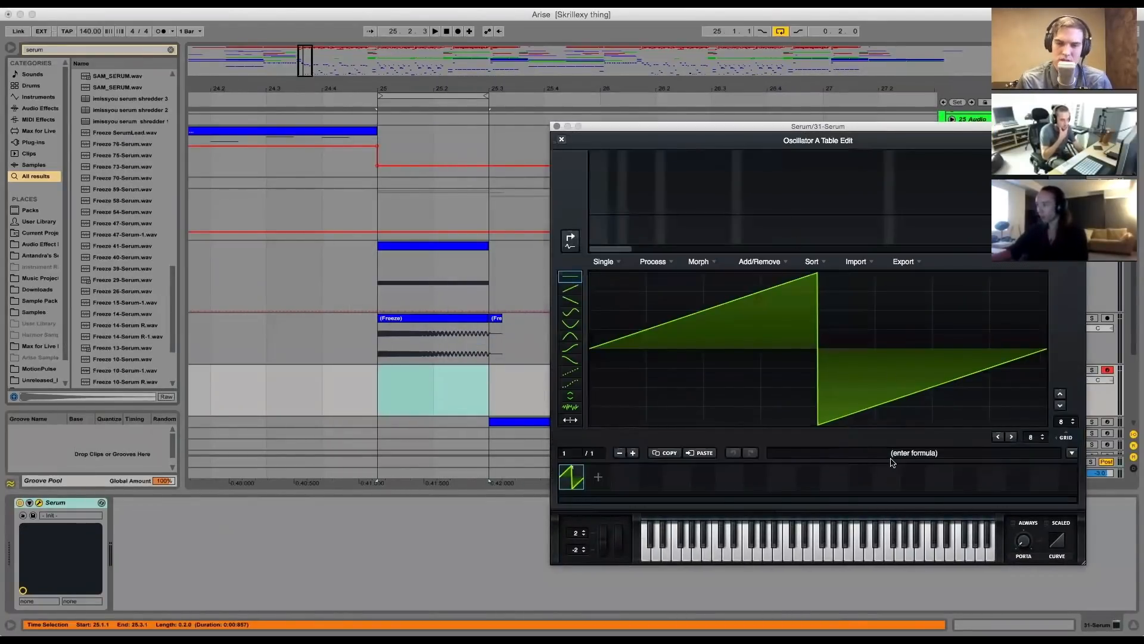
pyautogui.click(562, 139)
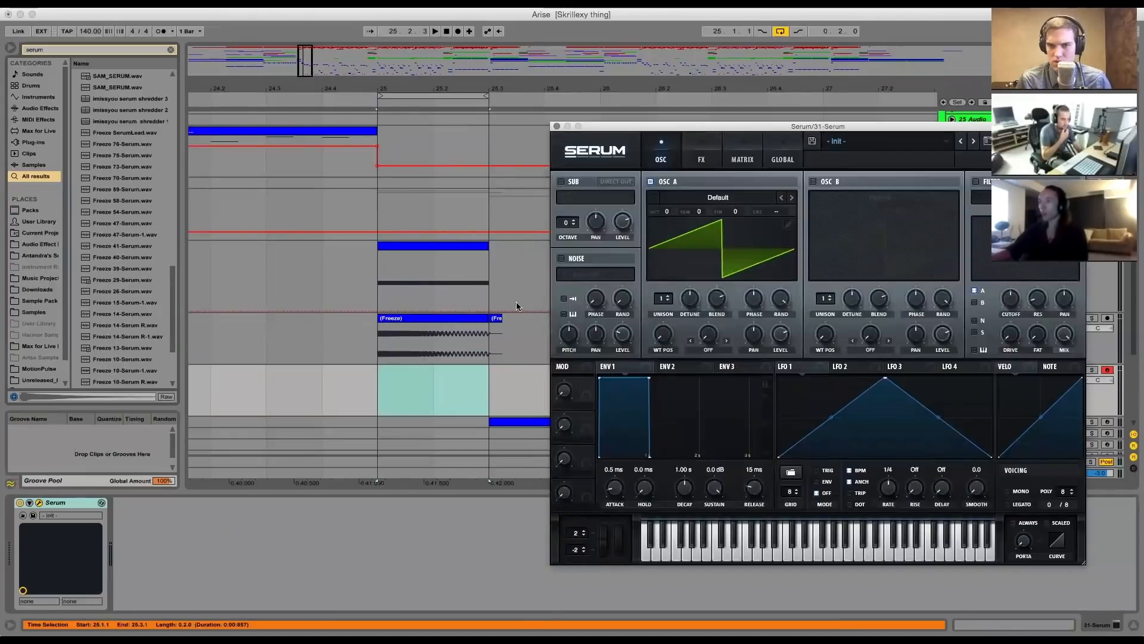
pyautogui.click(459, 317)
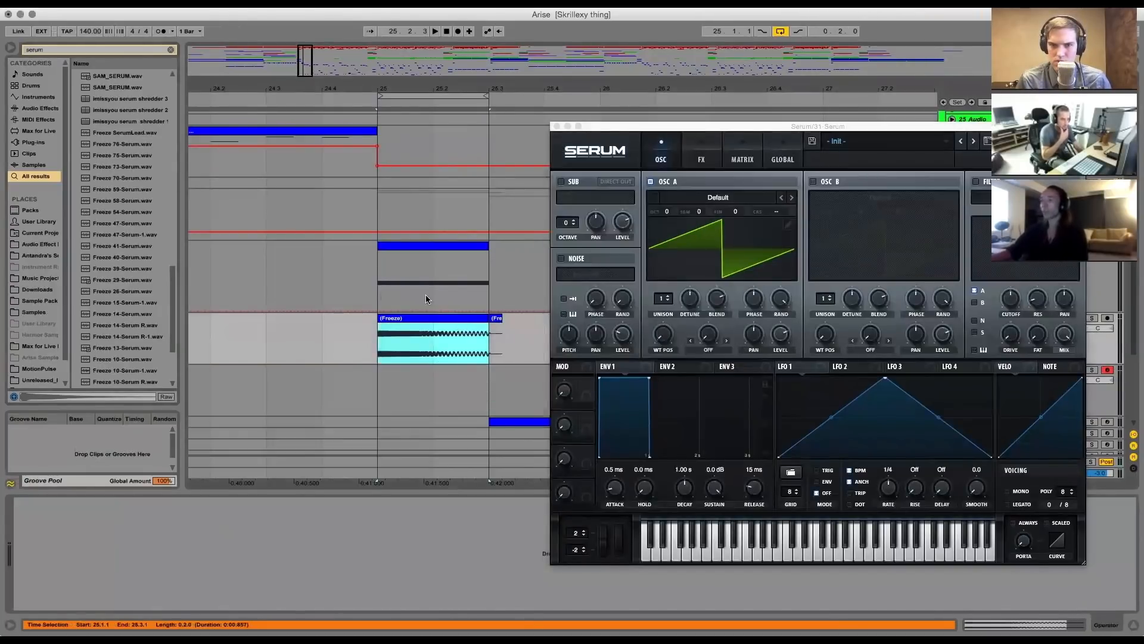
pyautogui.moveTo(423, 322); pyautogui.dragTo(707, 321)
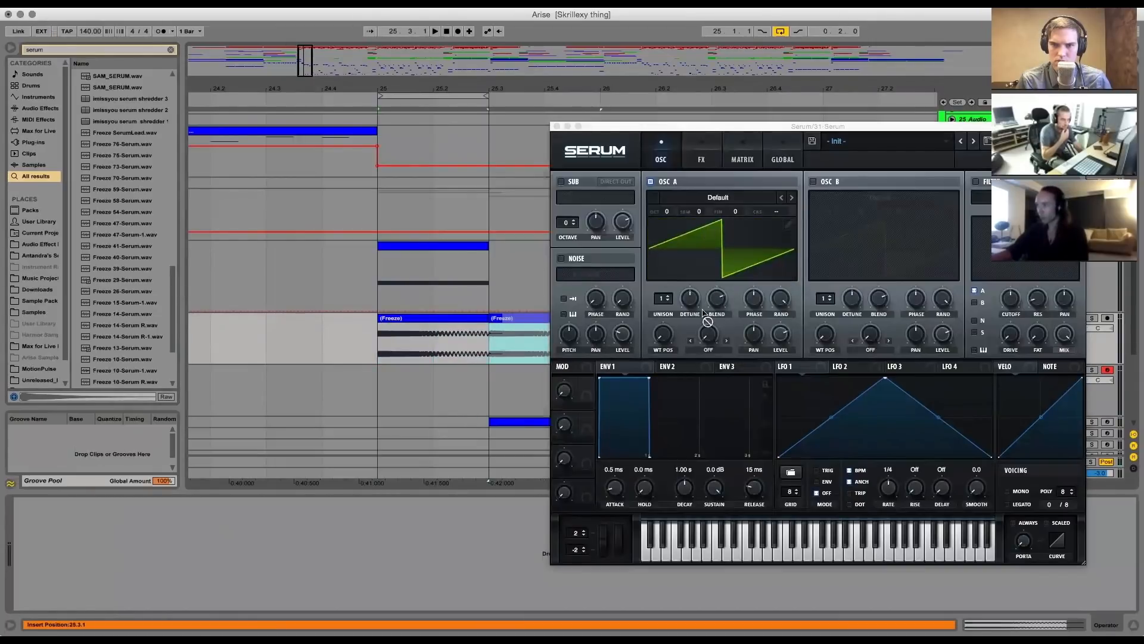
pyautogui.moveTo(710, 229); pyautogui.dragTo(424, 331)
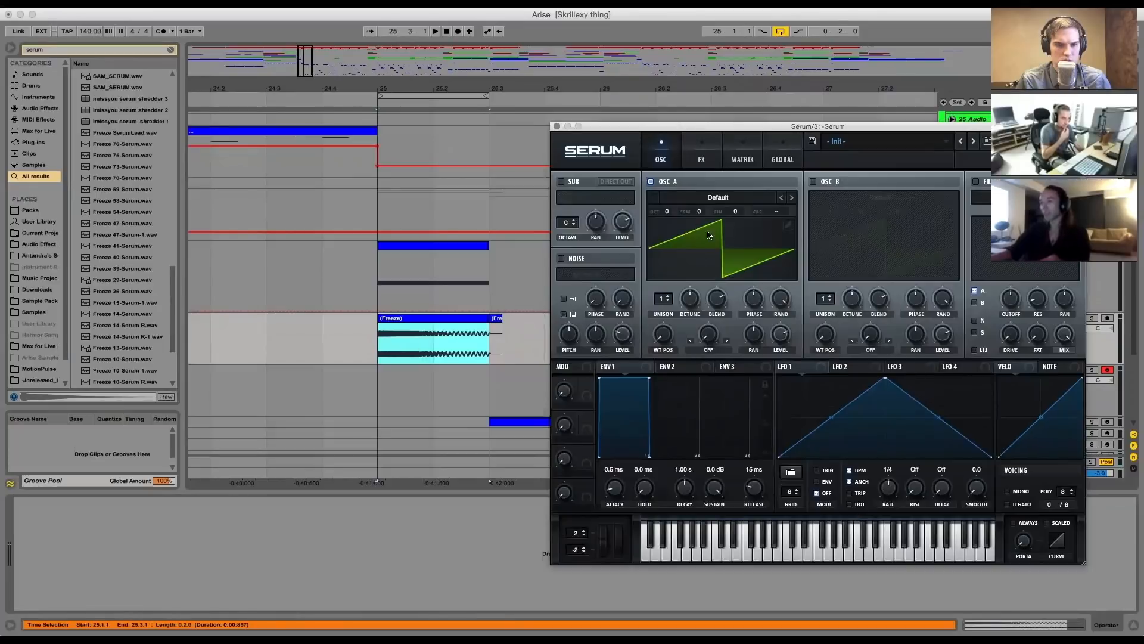
# Open oscillator A's wavetable editor and enter C0 as the formula to set the note at which imported audio is split
pyautogui.click(786, 228)
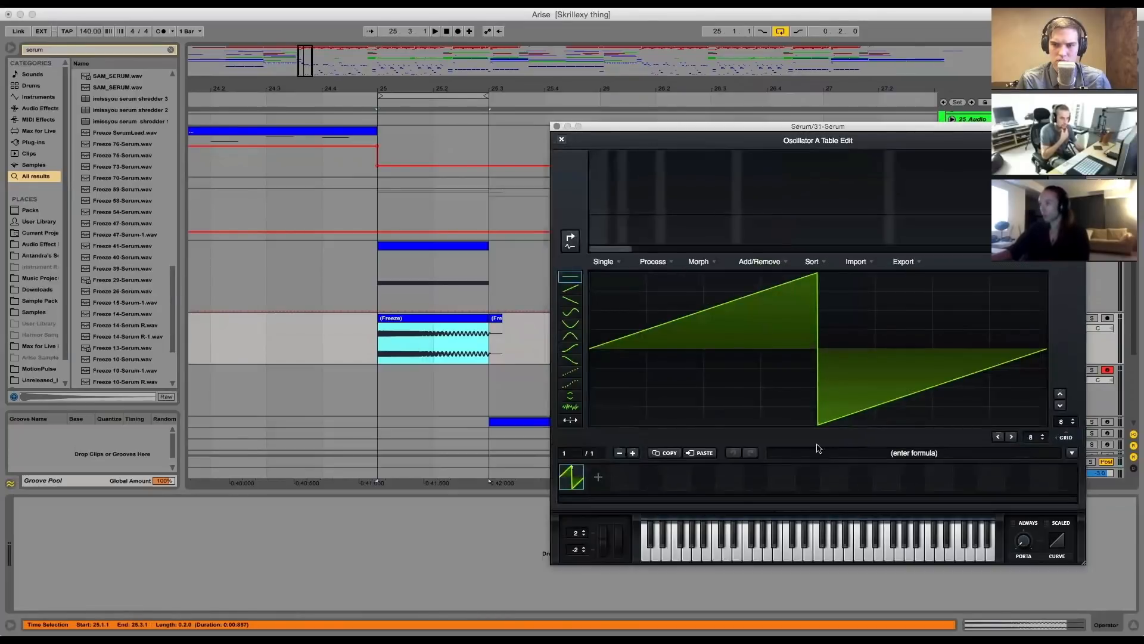
pyautogui.click(922, 455)
pyautogui.write('C0')
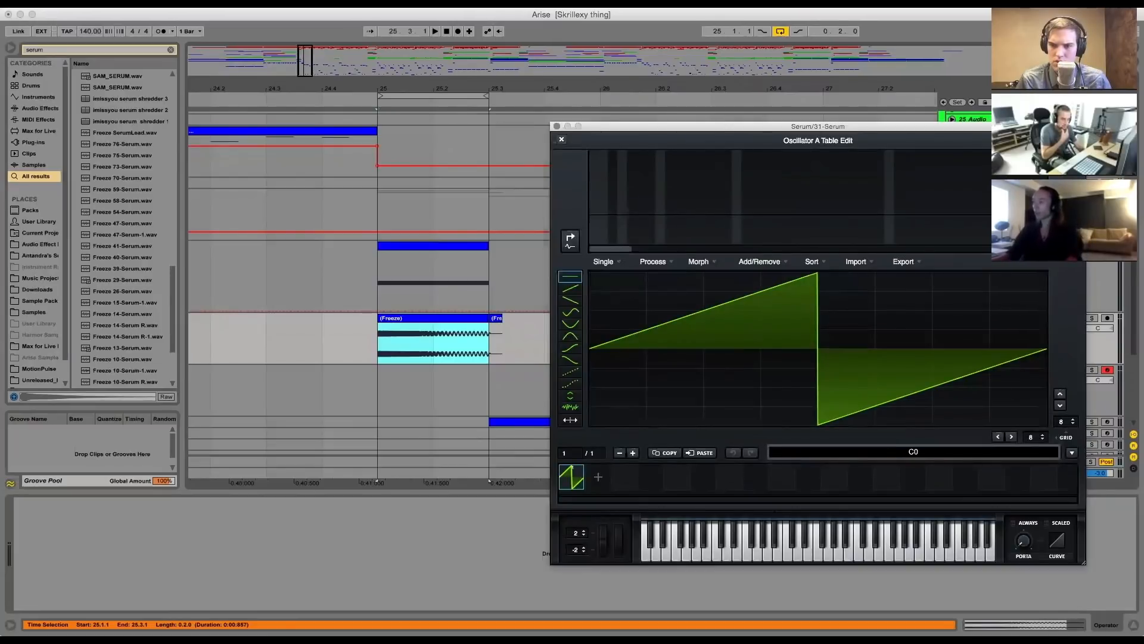
pyautogui.press('Return')
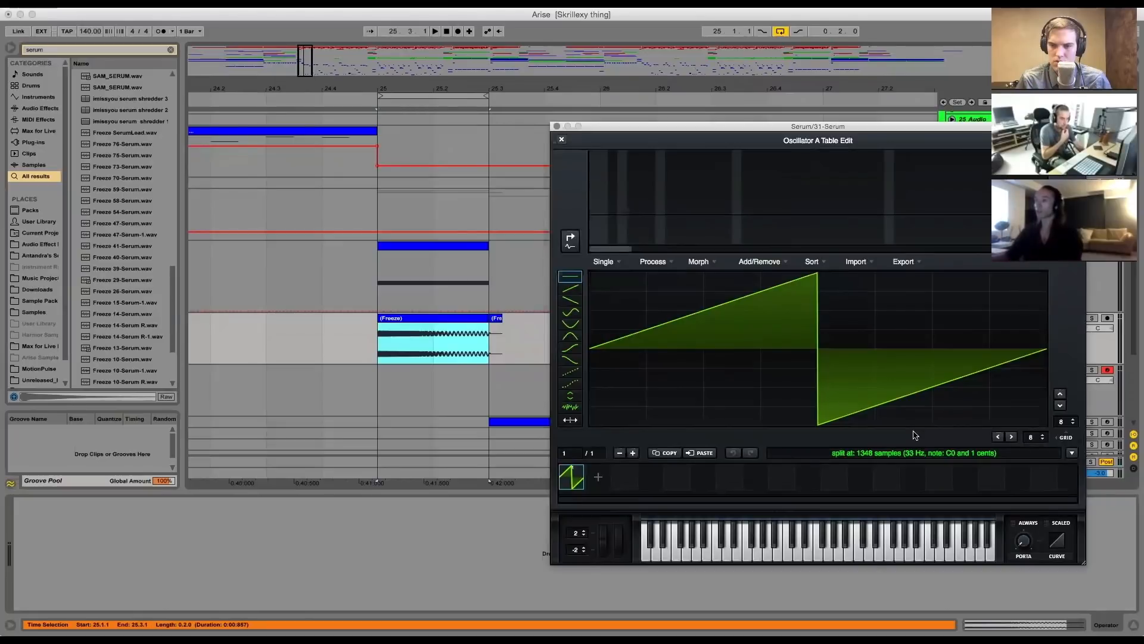
# Import the rendered Operator clip into oscillator A's wavetable and look through the resulting frames
pyautogui.doubleClick(412, 318)
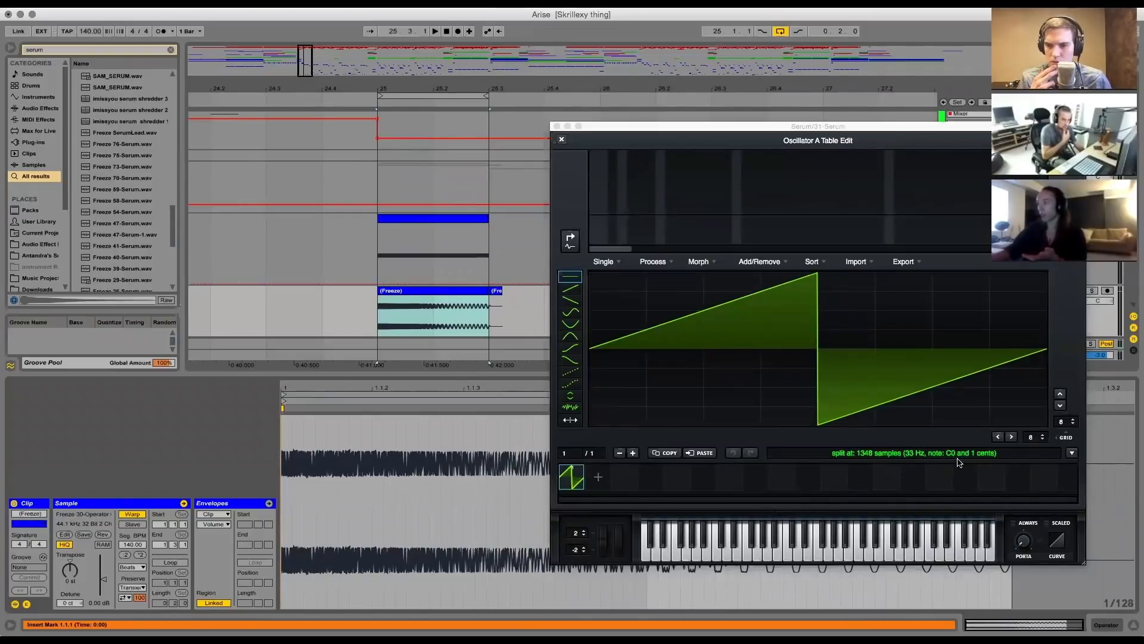
pyautogui.click(441, 293)
pyautogui.moveTo(440, 293); pyautogui.dragTo(905, 357)
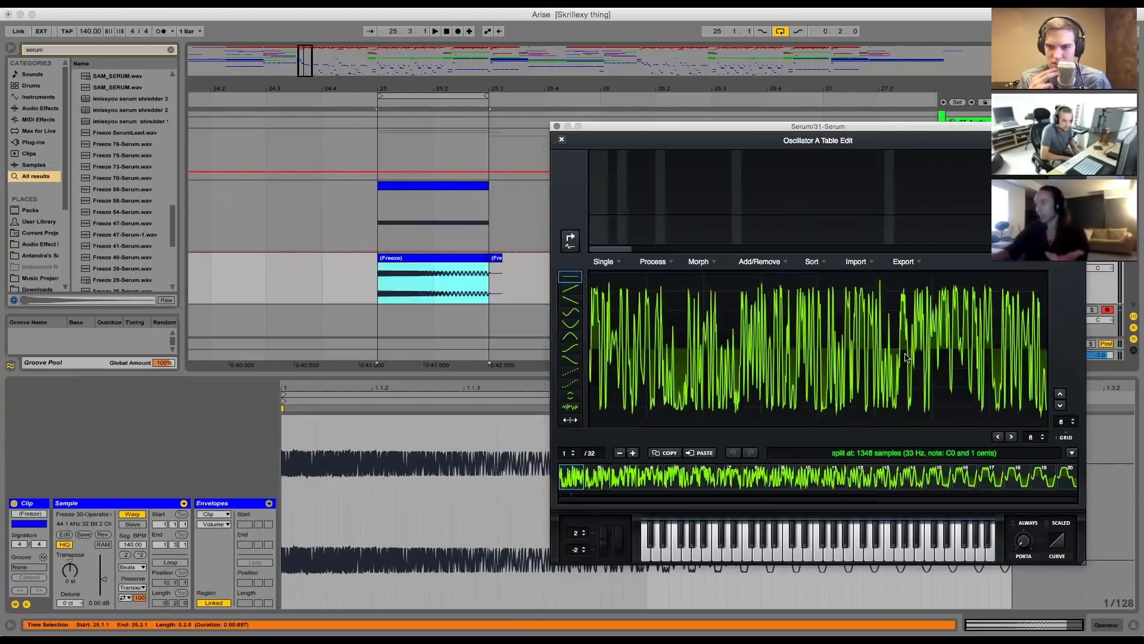
pyautogui.click(603, 479)
pyautogui.click(634, 480)
pyautogui.click(861, 478)
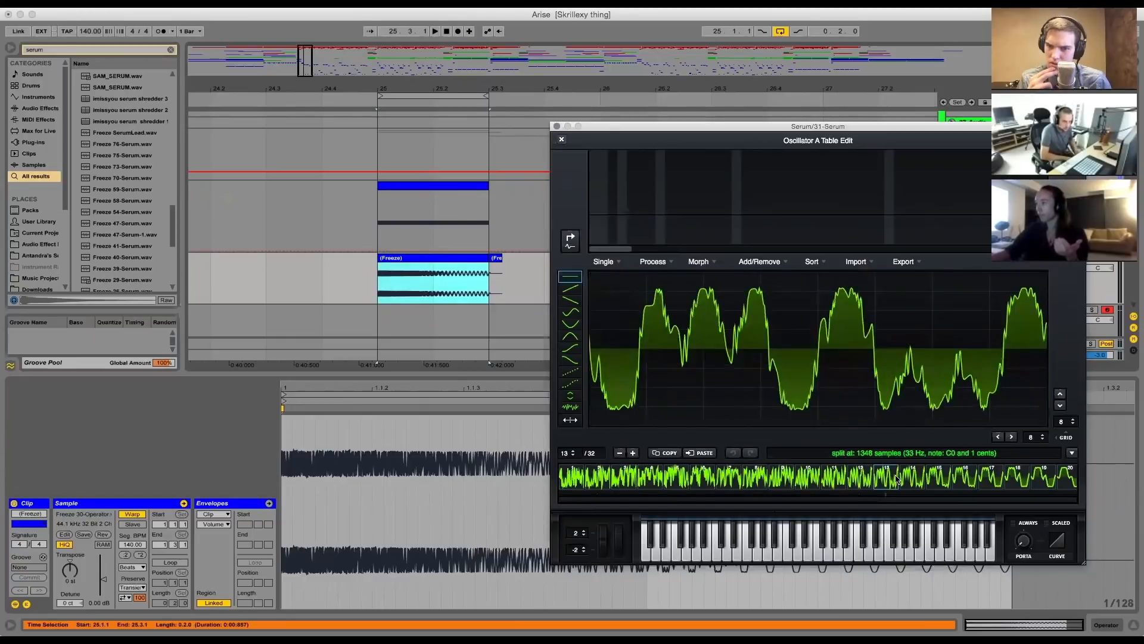
# Close the wavetable editor, show oscillator A's table in 3D and set its wavetable position to frame 19
pyautogui.click(561, 139)
pyautogui.click(707, 260)
pyautogui.moveTo(665, 335)
pyautogui.mouseDown()
pyautogui.moveTo(667, 262)
pyautogui.moveTo(669, 349)
pyautogui.moveTo(669, 320)
pyautogui.mouseUp()
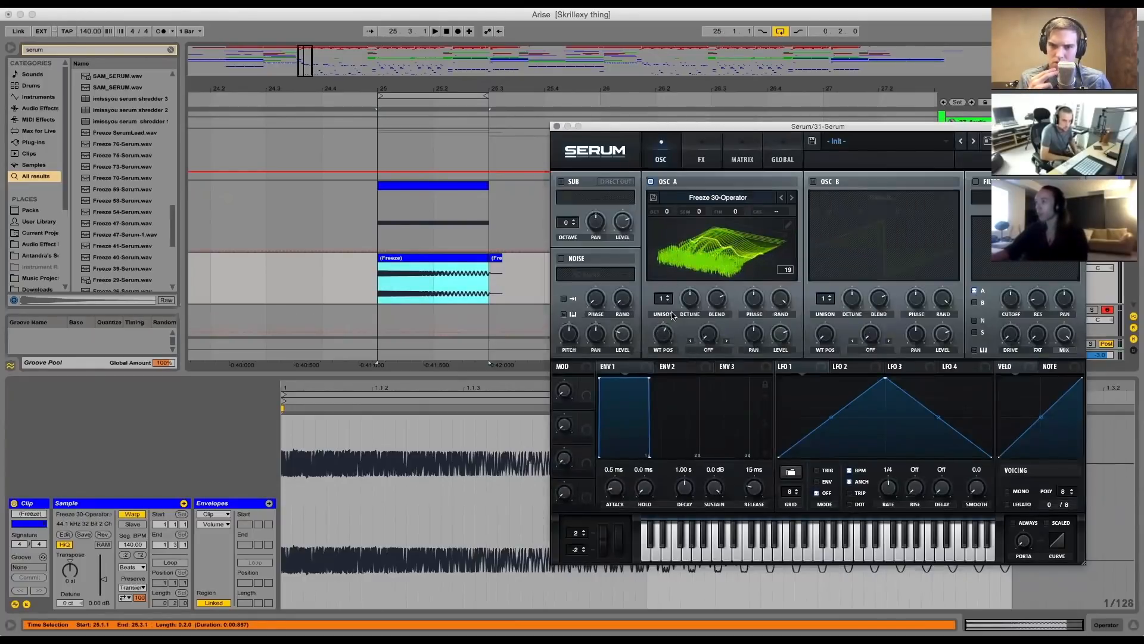
# Reposition the Serum window, lower the computer keyboard octave to C0, and audition low notes while sweeping oscillator A's wavetable position
pyautogui.moveTo(703, 127); pyautogui.dragTo(517, 167)
pyautogui.press('s')
pyautogui.press('s')
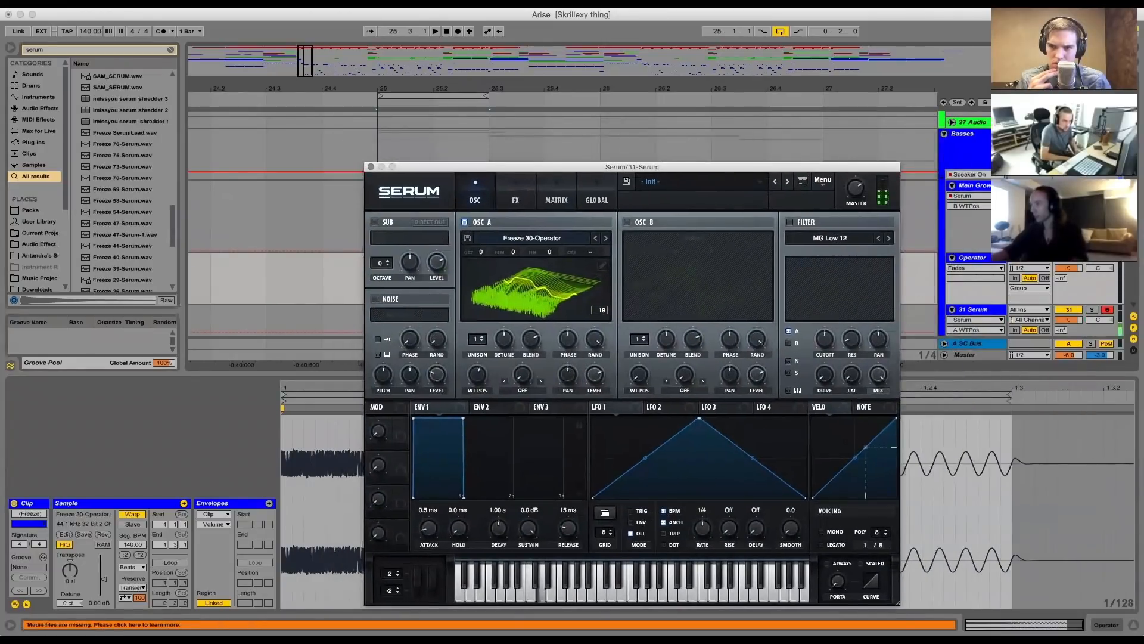
pyautogui.press('a')
pyautogui.press('z')
pyautogui.press('z')
pyautogui.press('a')
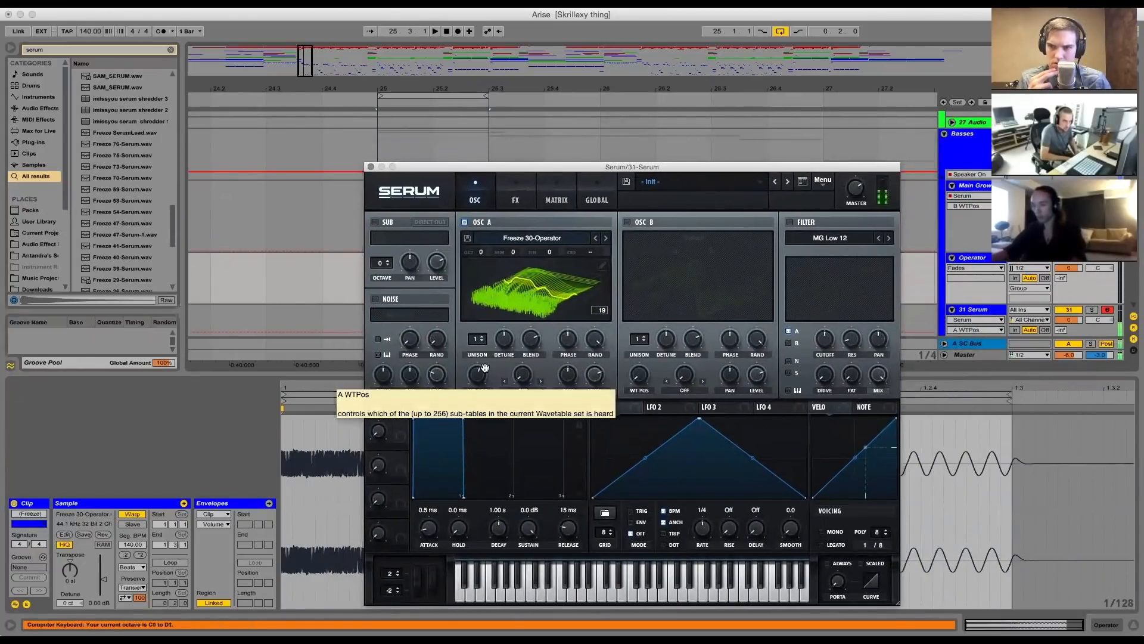
pyautogui.moveTo(485, 374)
pyautogui.mouseDown()
pyautogui.moveTo(475, 326)
pyautogui.moveTo(477, 469)
pyautogui.moveTo(484, 322)
pyautogui.moveTo(471, 390)
pyautogui.moveTo(473, 374)
pyautogui.mouseUp()
# Apply Morph - Spectral to oscillator A's wavetable, close the editor and return the wavetable position to frame 1
pyautogui.click(603, 266)
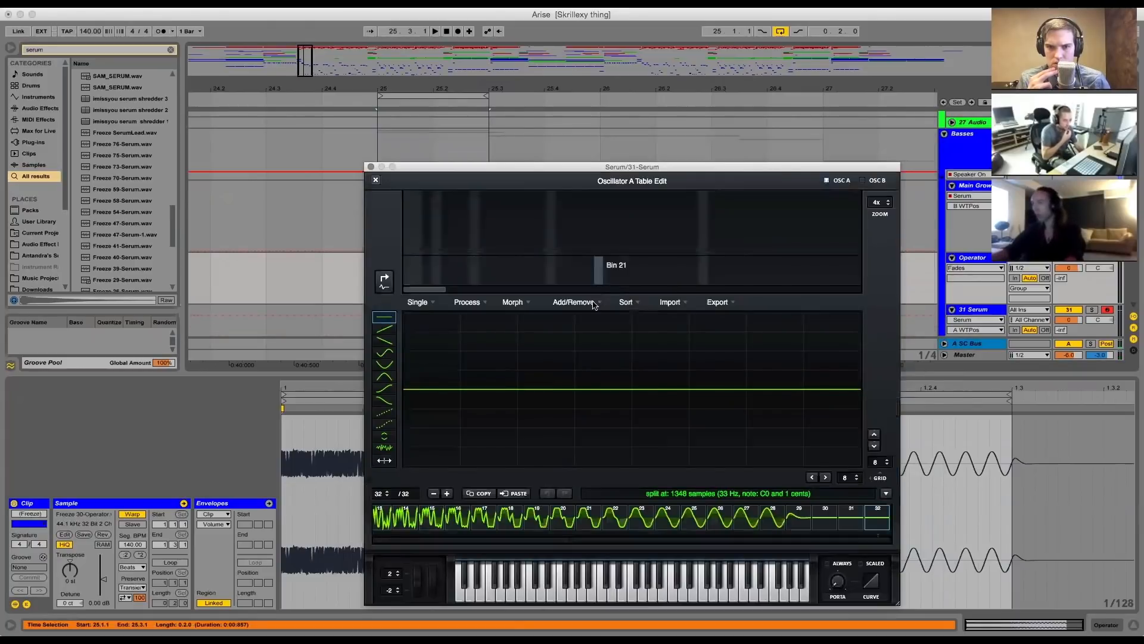
pyautogui.click(516, 303)
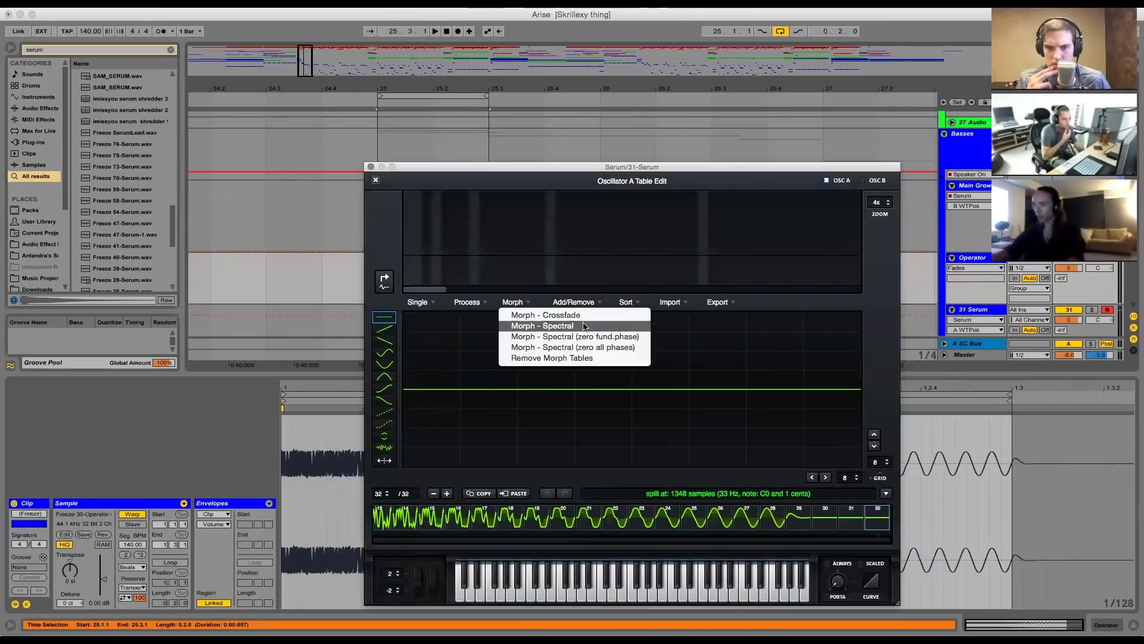
pyautogui.click(561, 326)
pyautogui.moveTo(477, 374); pyautogui.dragTo(486, 511)
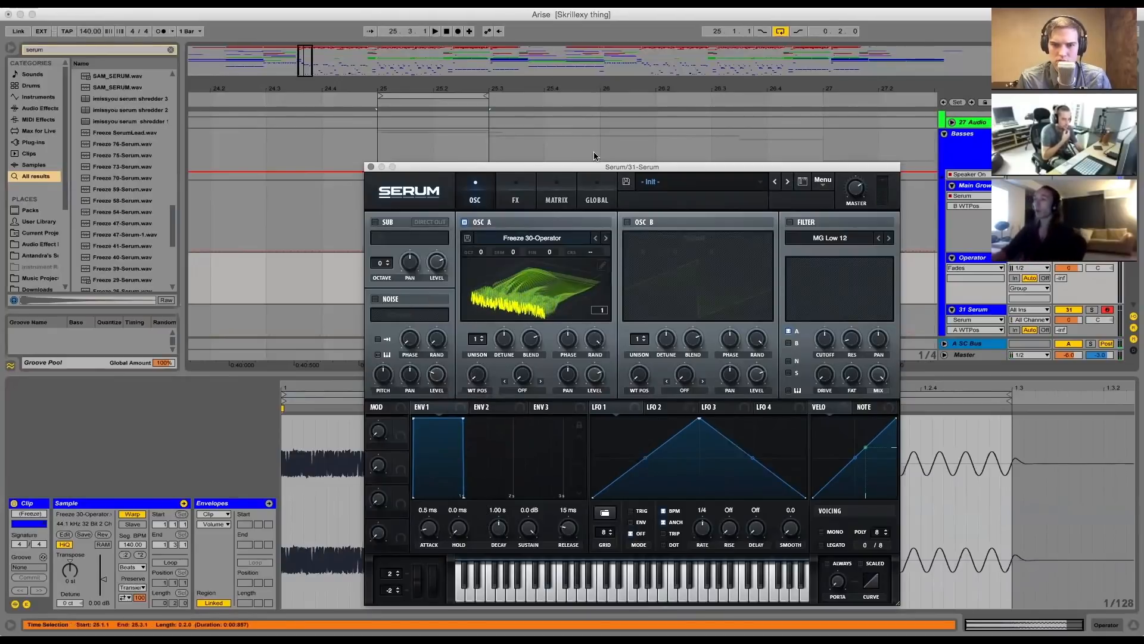
# Close this Serum instance and open the Main Growl track's Serum patch, moving its window to the middle of the arrangement
pyautogui.click(371, 167)
pyautogui.click(972, 182)
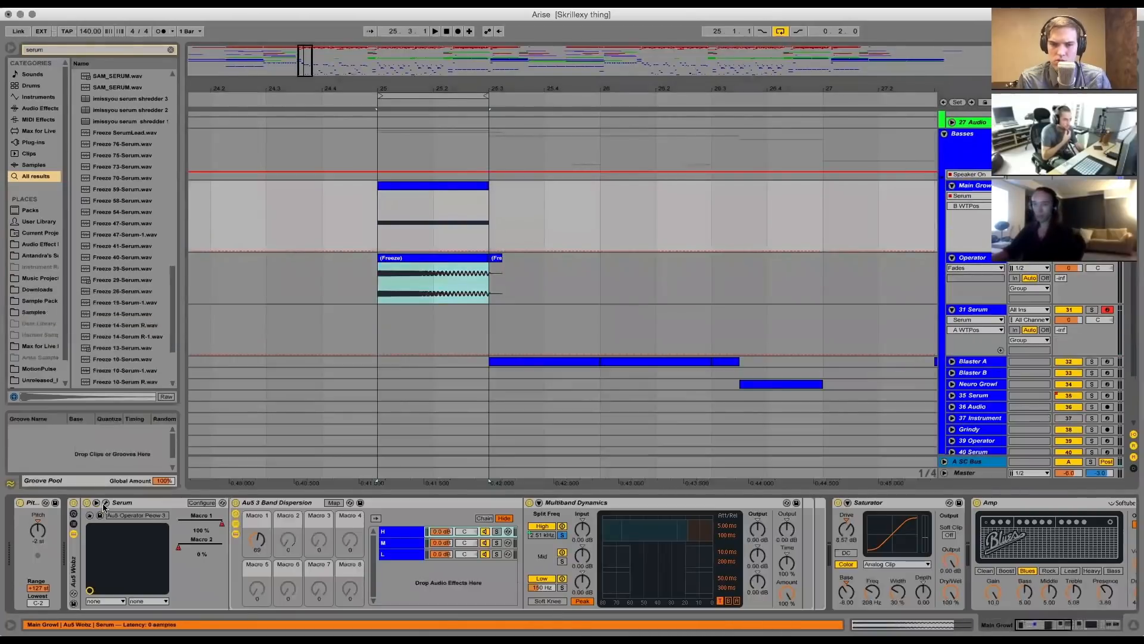
pyautogui.click(105, 503)
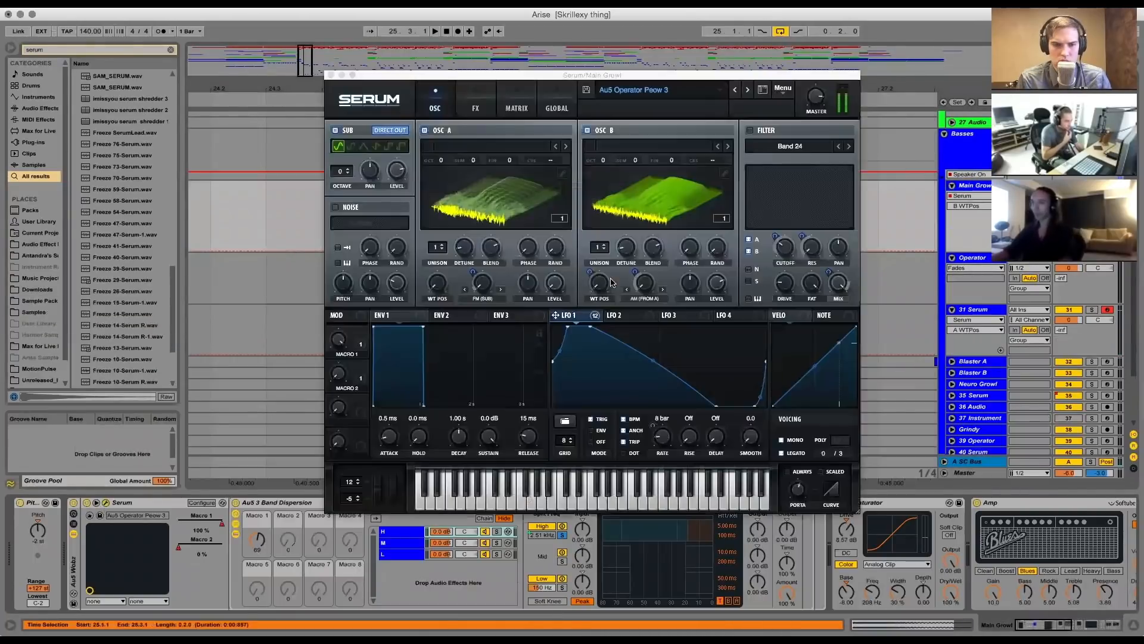
pyautogui.moveTo(656, 75); pyautogui.dragTo(612, 139)
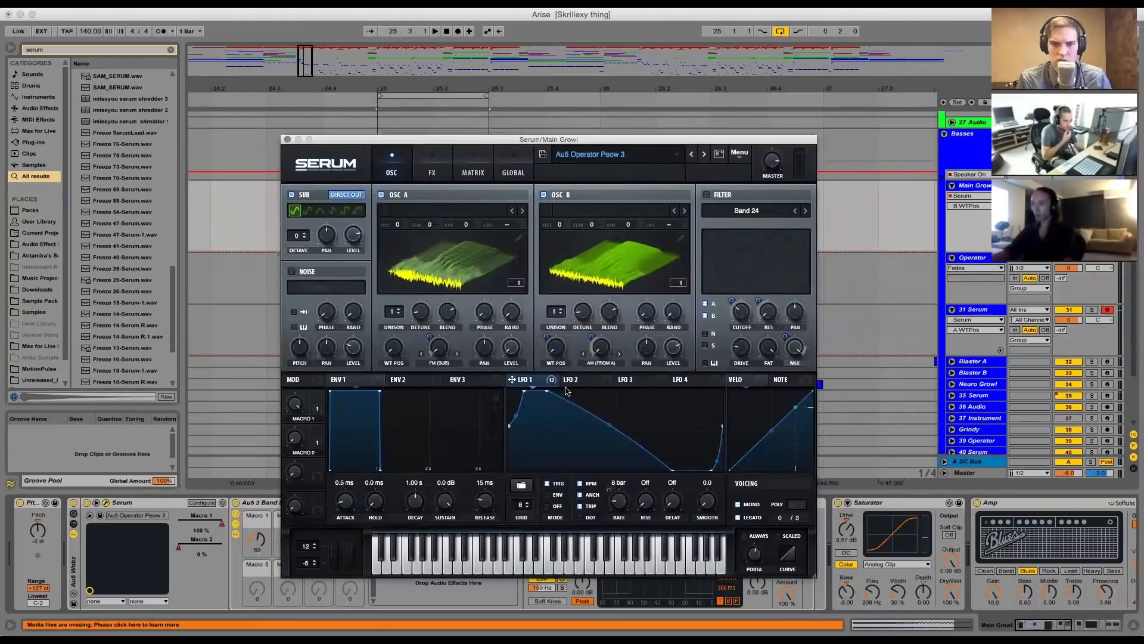
# Disarm the 31 Serum track and isolate Main Growl to audition its patch from bar 25
pyautogui.click(551, 379)
pyautogui.click(587, 533)
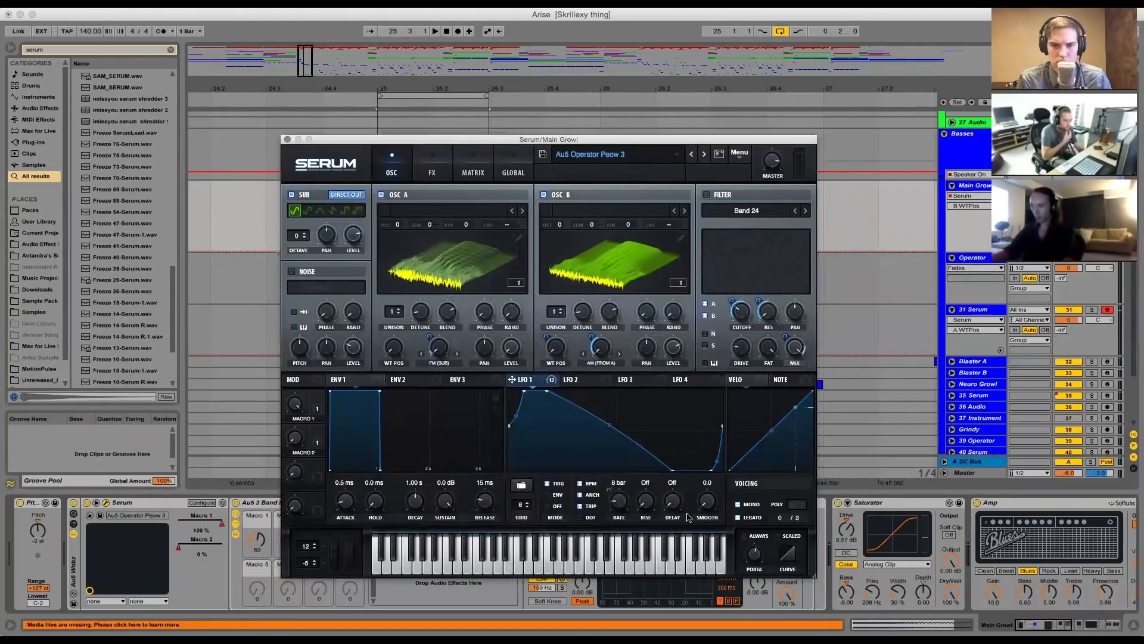
pyautogui.click(1108, 309)
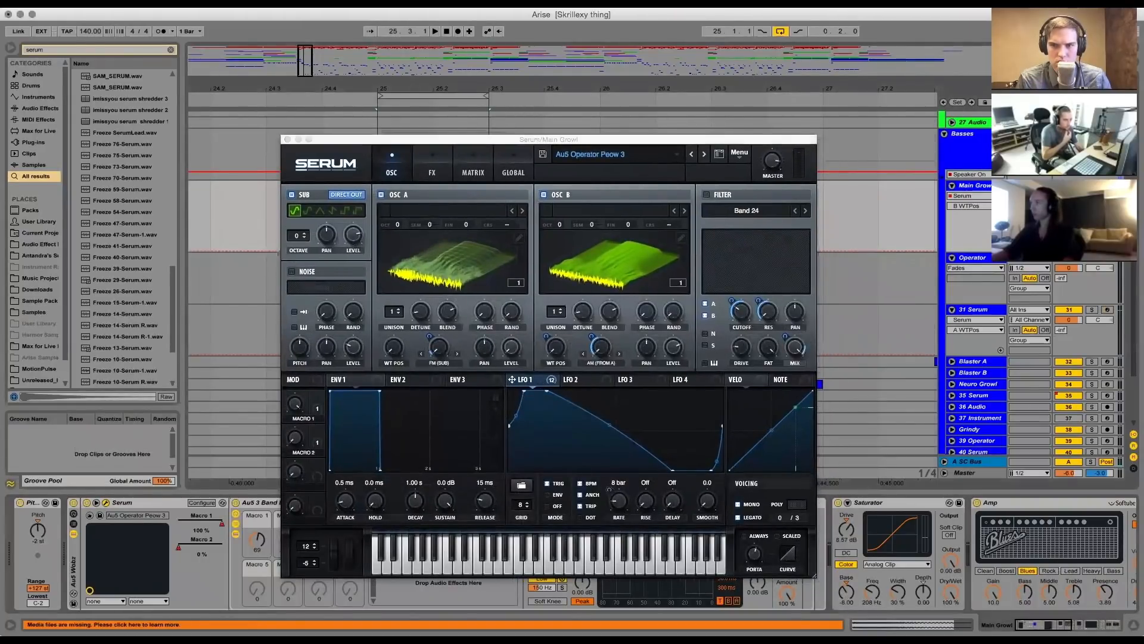
pyautogui.press('0')
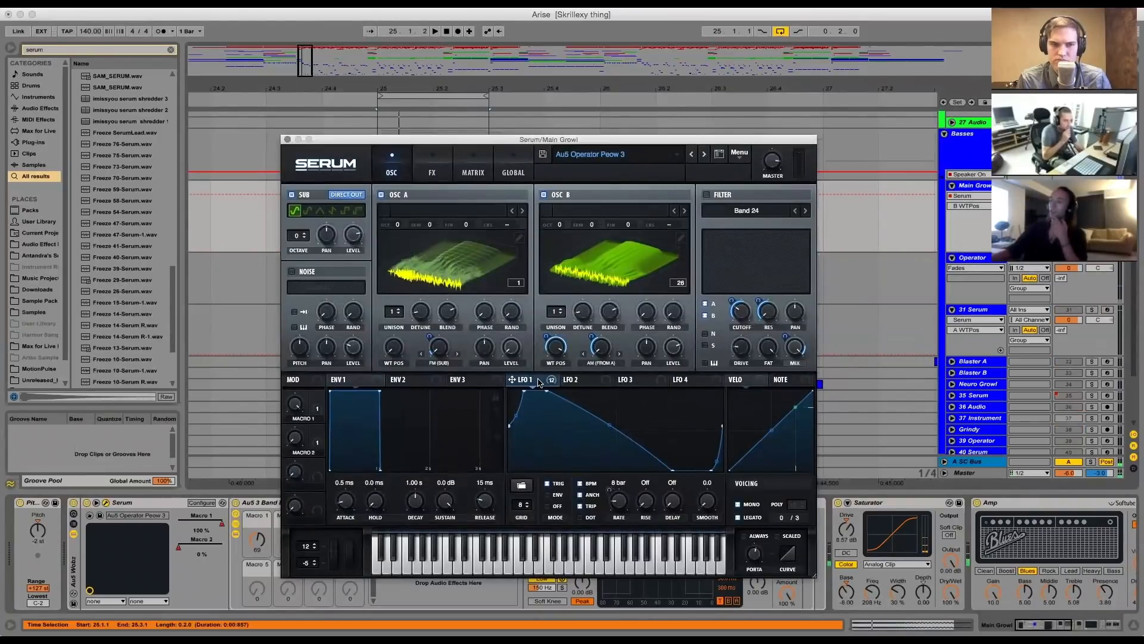
# Examine LFO 1's mode settings and straighten the long falling segment of its curve
pyautogui.click(547, 483)
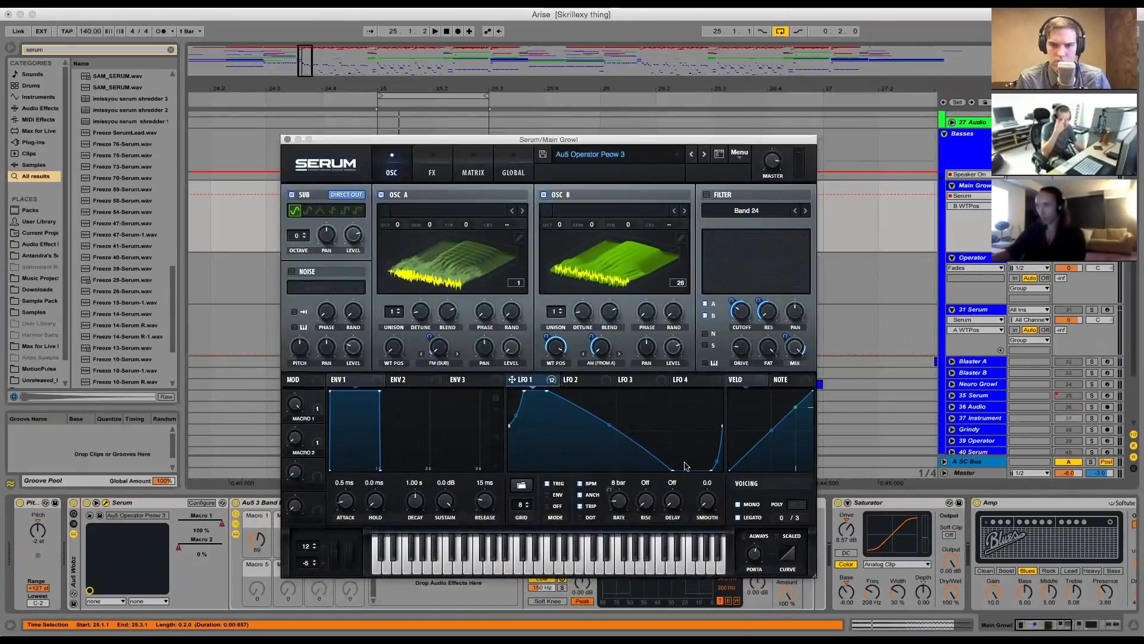
pyautogui.click(547, 506)
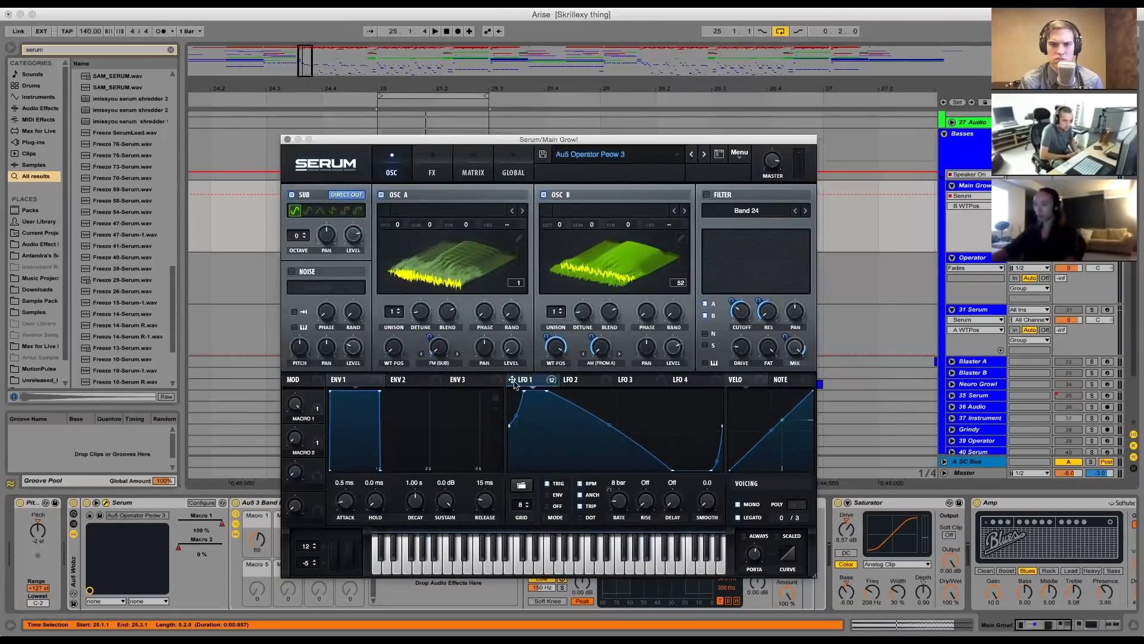
pyautogui.moveTo(515, 384)
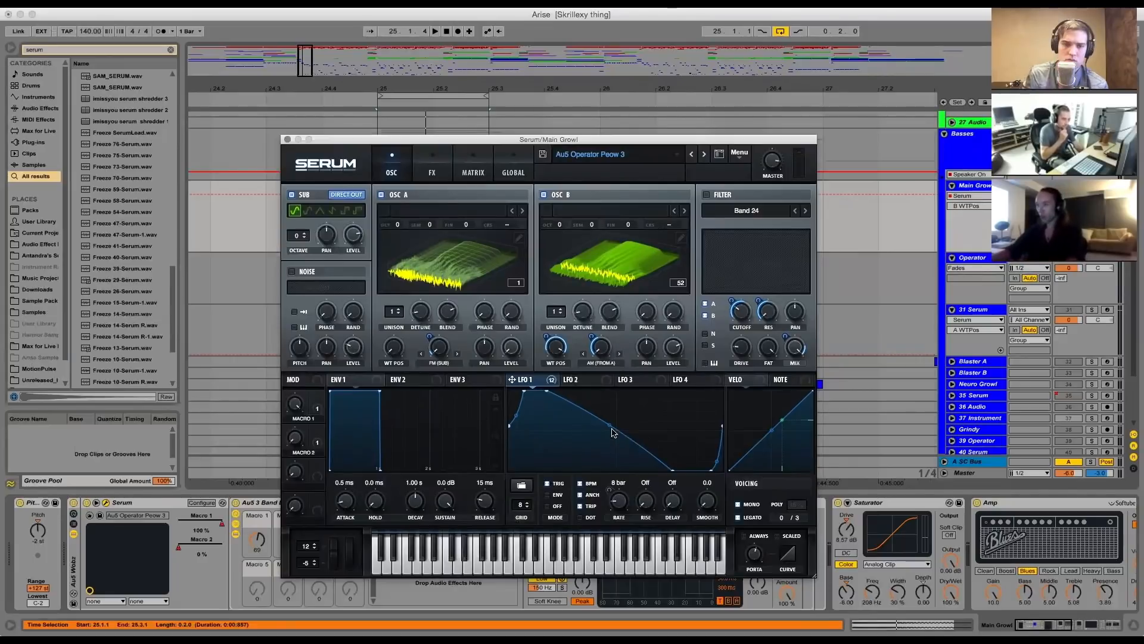
pyautogui.moveTo(609, 428); pyautogui.dragTo(607, 418)
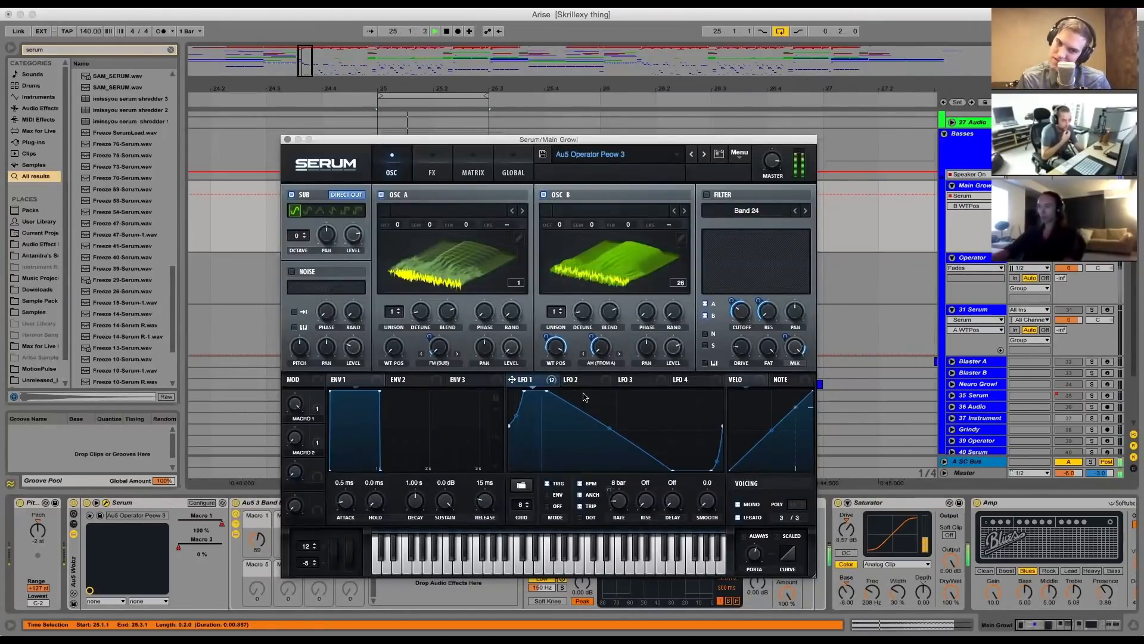
# Enable the Band 24 filter, adjust its mix and replay the growl to audition the change
pyautogui.click(707, 195)
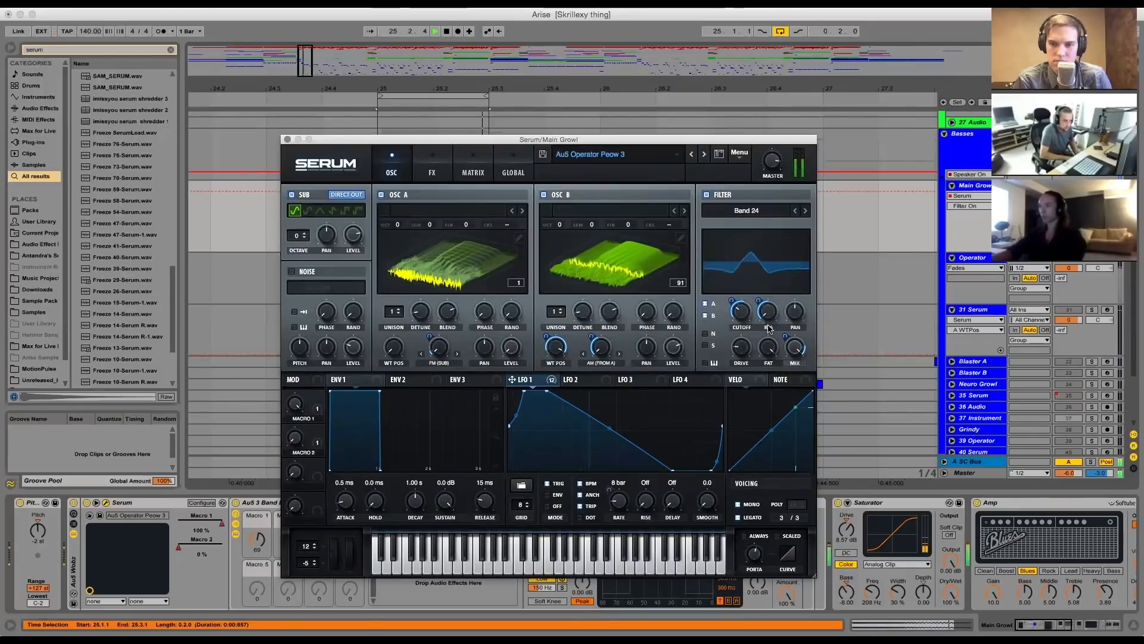
pyautogui.moveTo(795, 349)
pyautogui.mouseDown()
pyautogui.moveTo(793, 387)
pyautogui.moveTo(794, 333)
pyautogui.mouseUp()
pyautogui.press('space')
pyautogui.press('space')
pyautogui.press('space')
pyautogui.press('space')
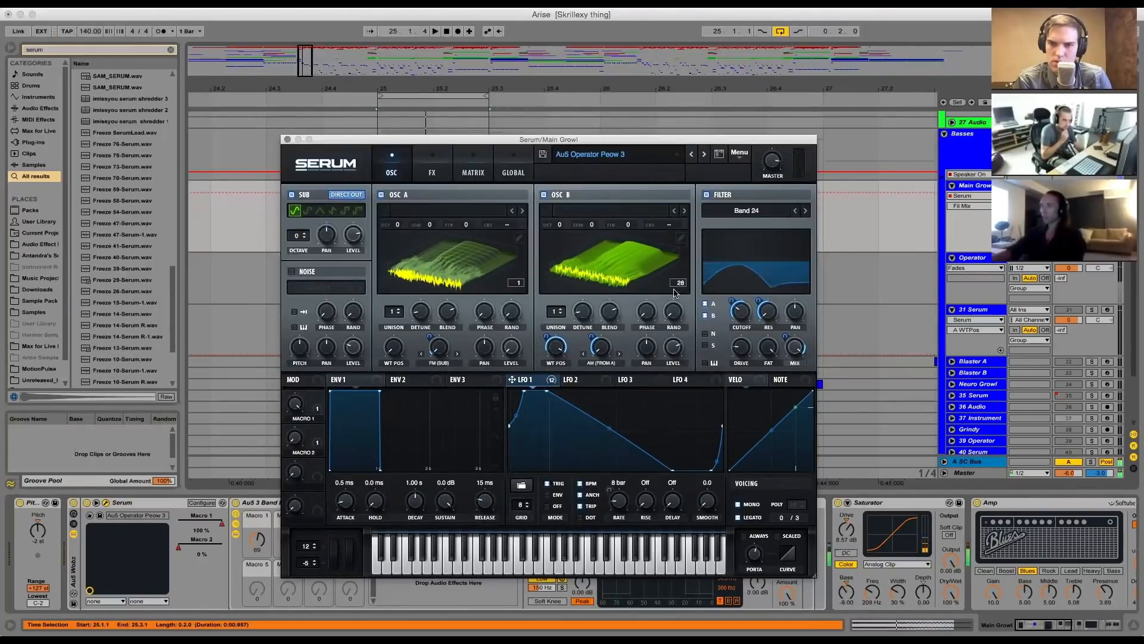
# Show the growl patch's effects and switch on Hyper / Dimension, toggling it for comparison
pyautogui.click(429, 155)
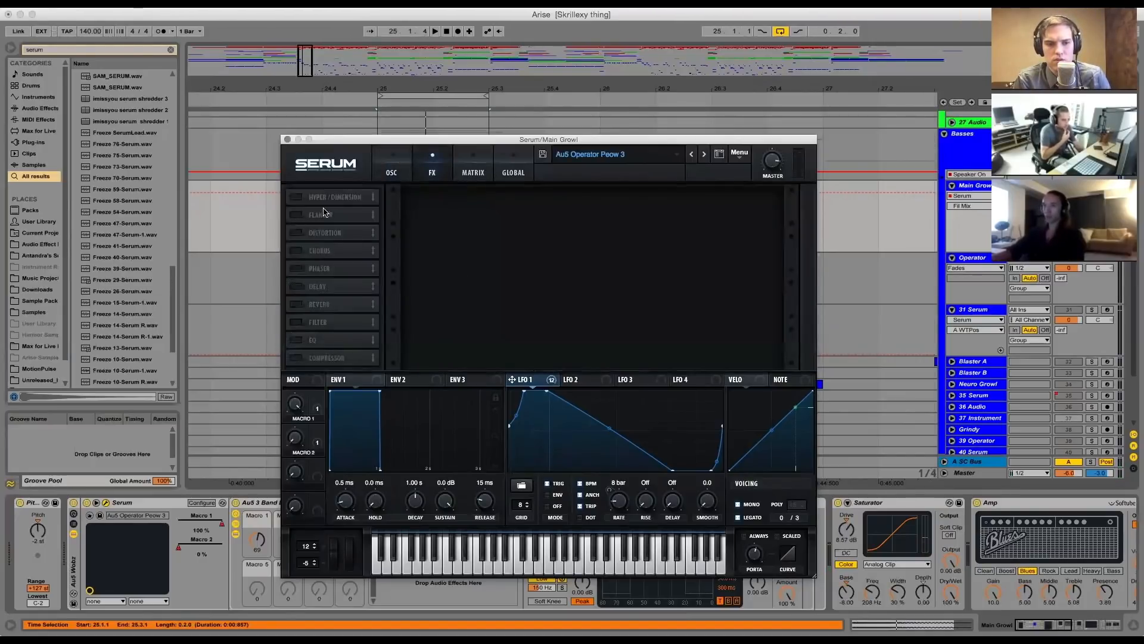
pyautogui.click(296, 197)
pyautogui.click(296, 197)
pyautogui.click(296, 197)
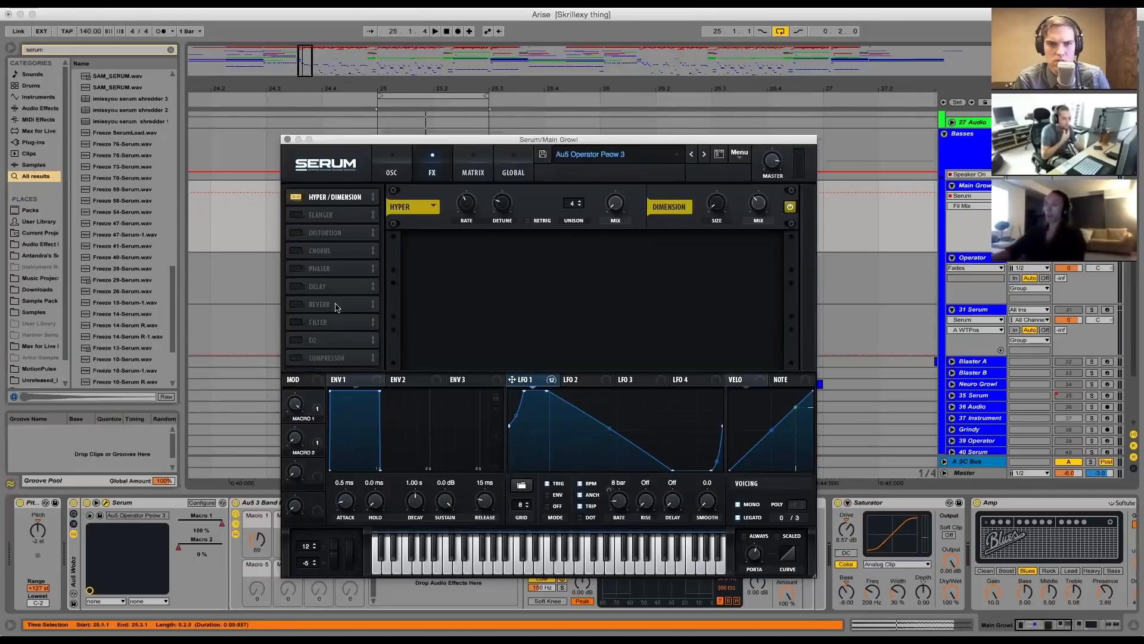
# Switch on the Tube distortion effect and audition the growl with it
pyautogui.click(295, 234)
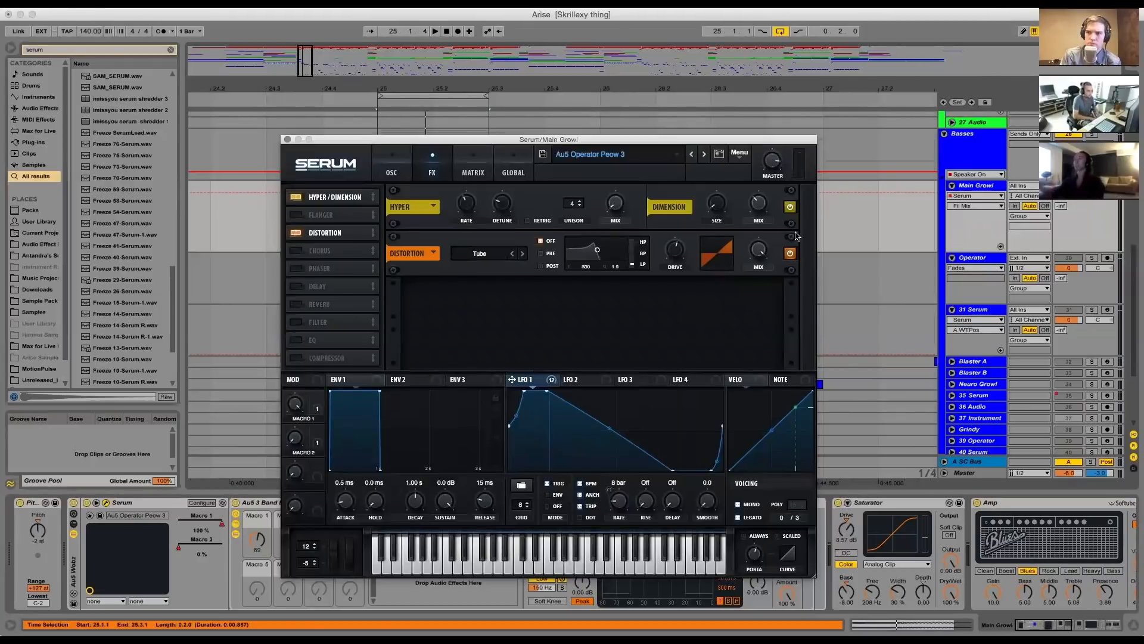
pyautogui.press('space')
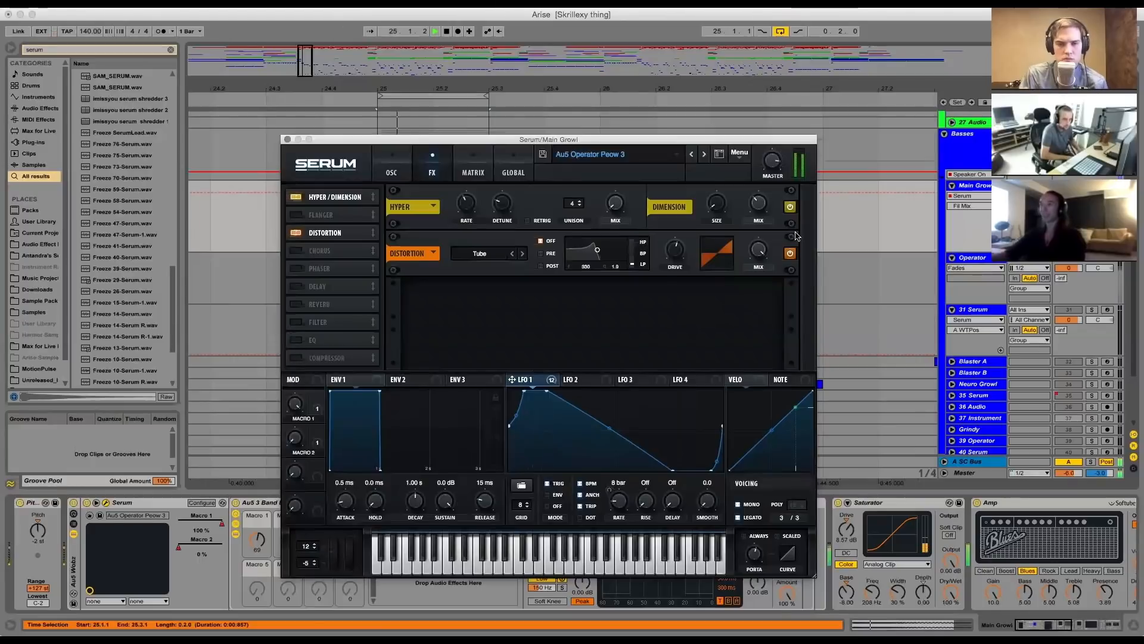
pyautogui.press('space')
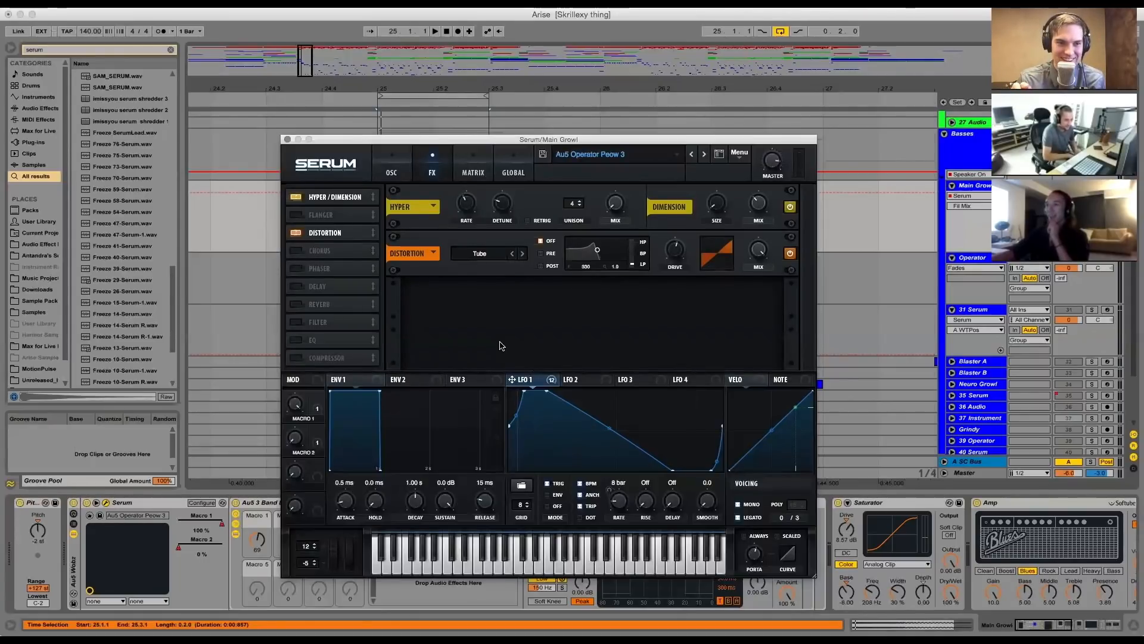
# Switch on the Chorus and go over its Mix at 100%, LPF at 20000 Hz, Depth and LFO-modulated Delay 1 controls
pyautogui.click(301, 250)
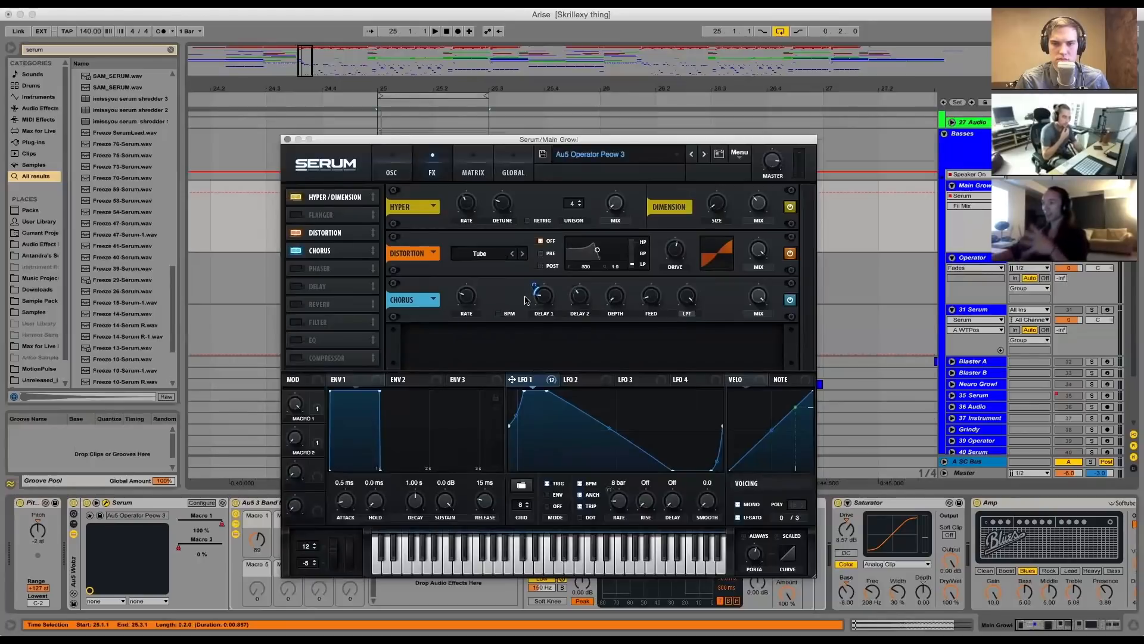
pyautogui.moveTo(758, 298); pyautogui.dragTo(755, 404)
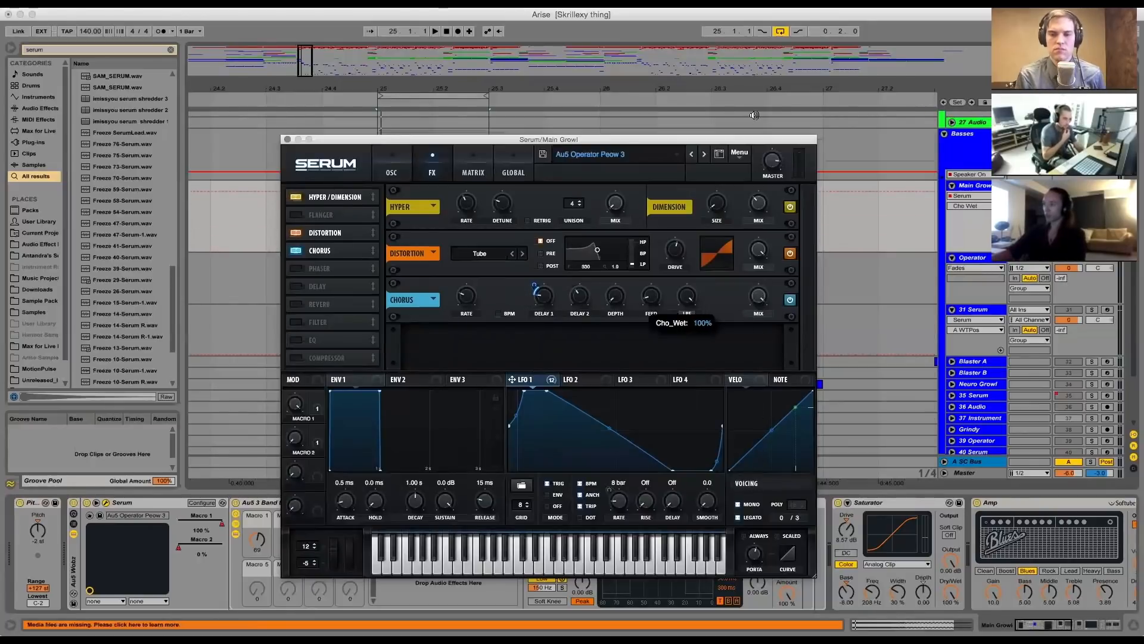
pyautogui.moveTo(686, 298); pyautogui.dragTo(695, 260)
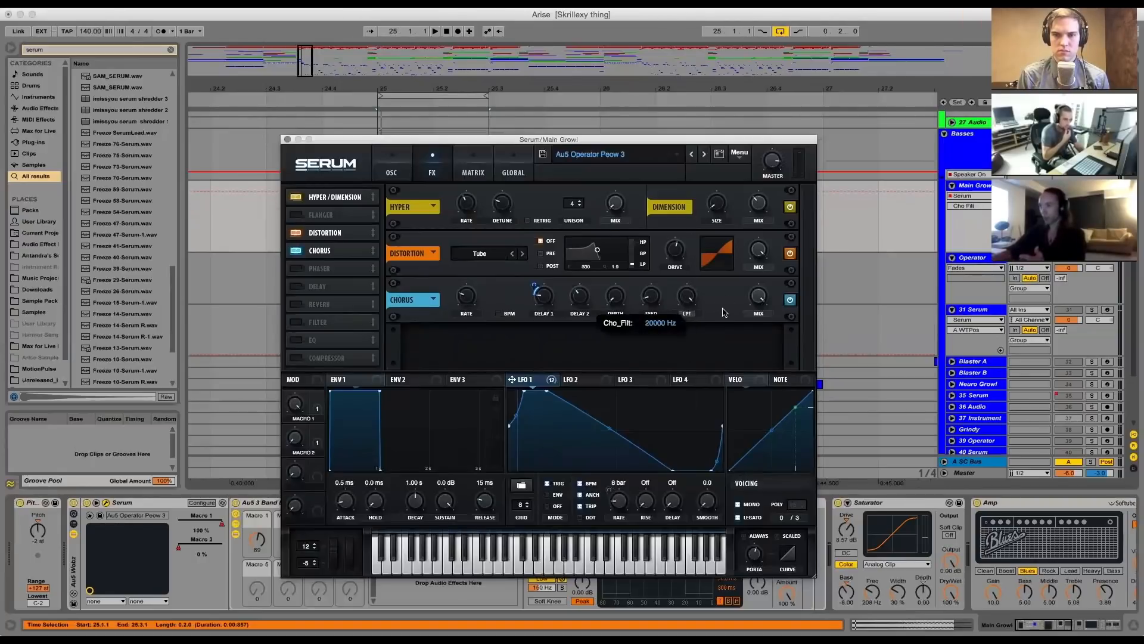
pyautogui.moveTo(616, 304); pyautogui.dragTo(622, 346)
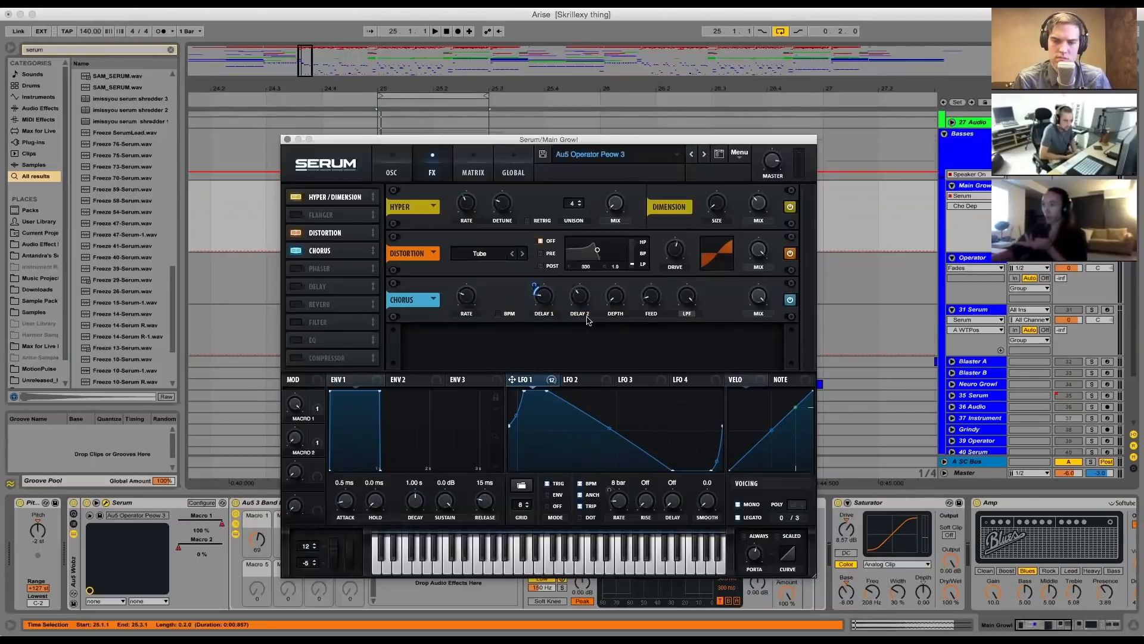
pyautogui.click(544, 301)
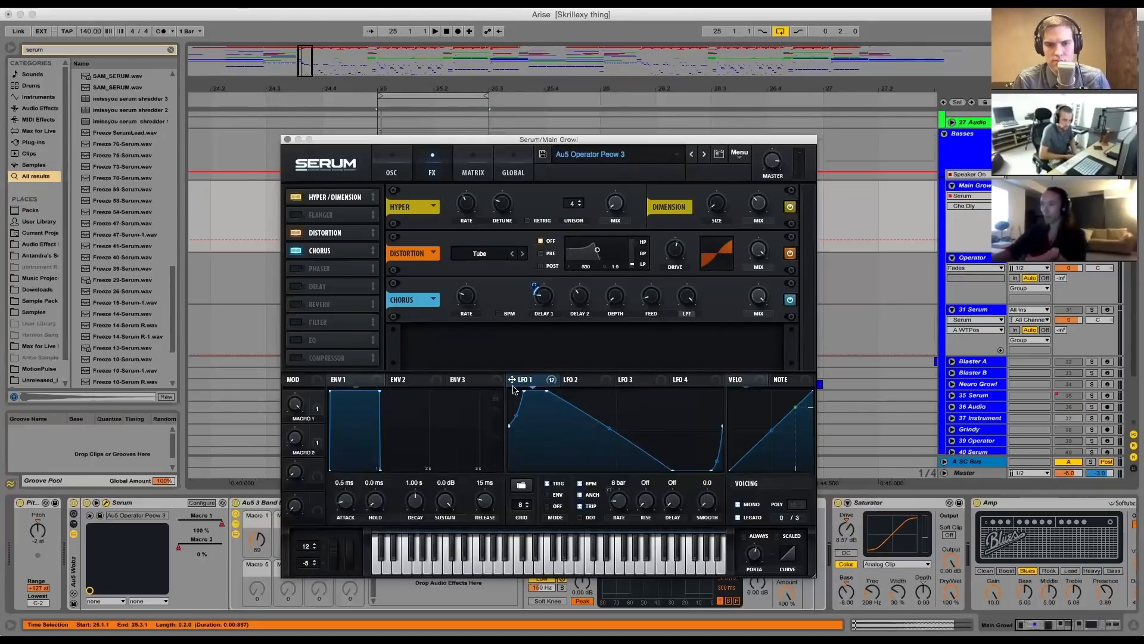
pyautogui.moveTo(530, 387)
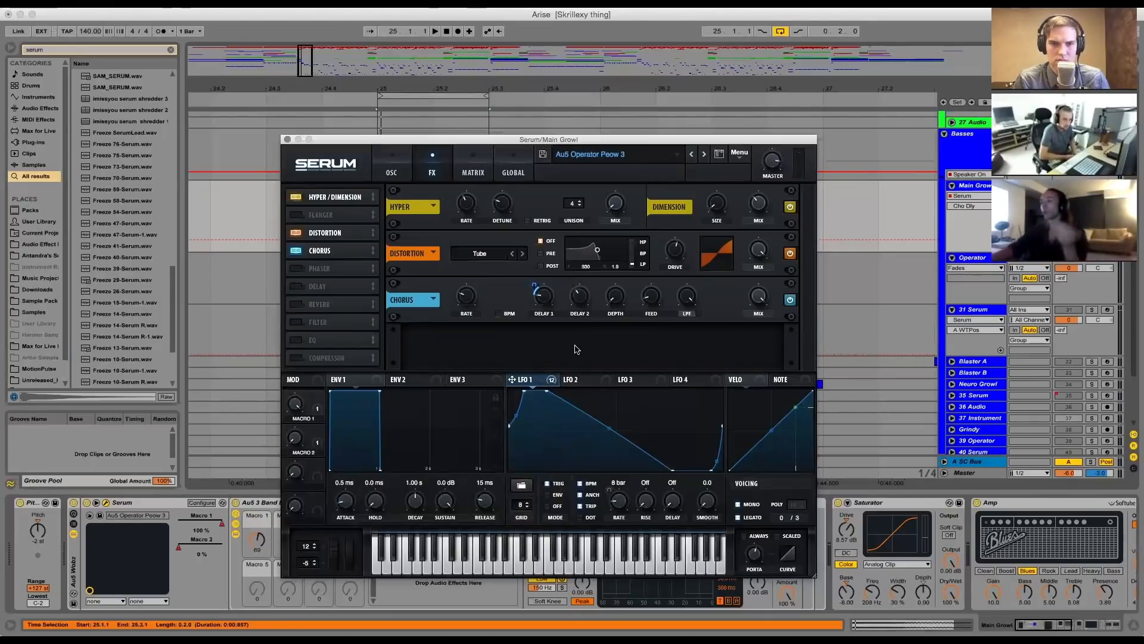
# Play the growl through the Chorus and adjust its Delay 1 time
pyautogui.press('space')
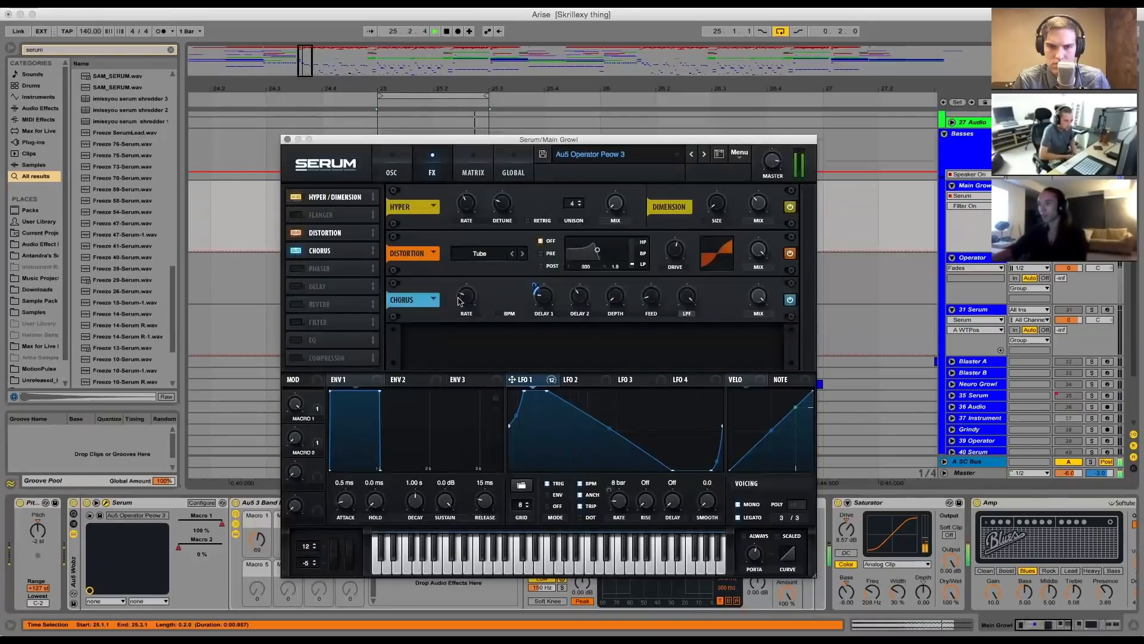
pyautogui.press('space')
pyautogui.click(546, 292)
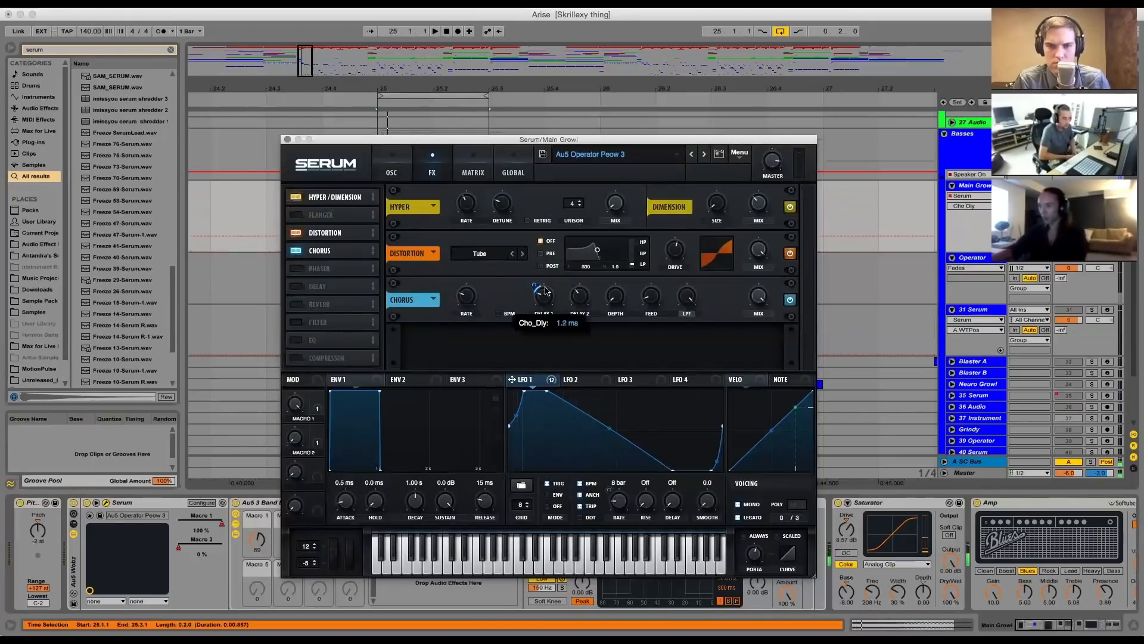
pyautogui.moveTo(547, 291); pyautogui.dragTo(546, 315)
pyautogui.press('space')
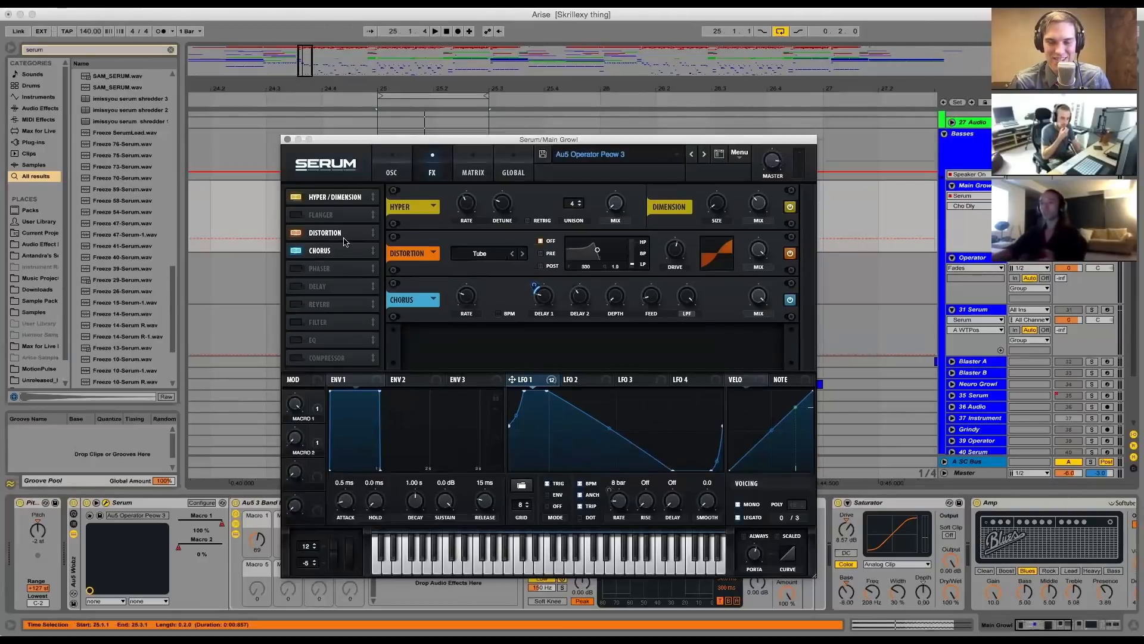
# Glance at the oscillator settings, switch on the Phaser effect and compare the growl with and without it
pyautogui.click(391, 167)
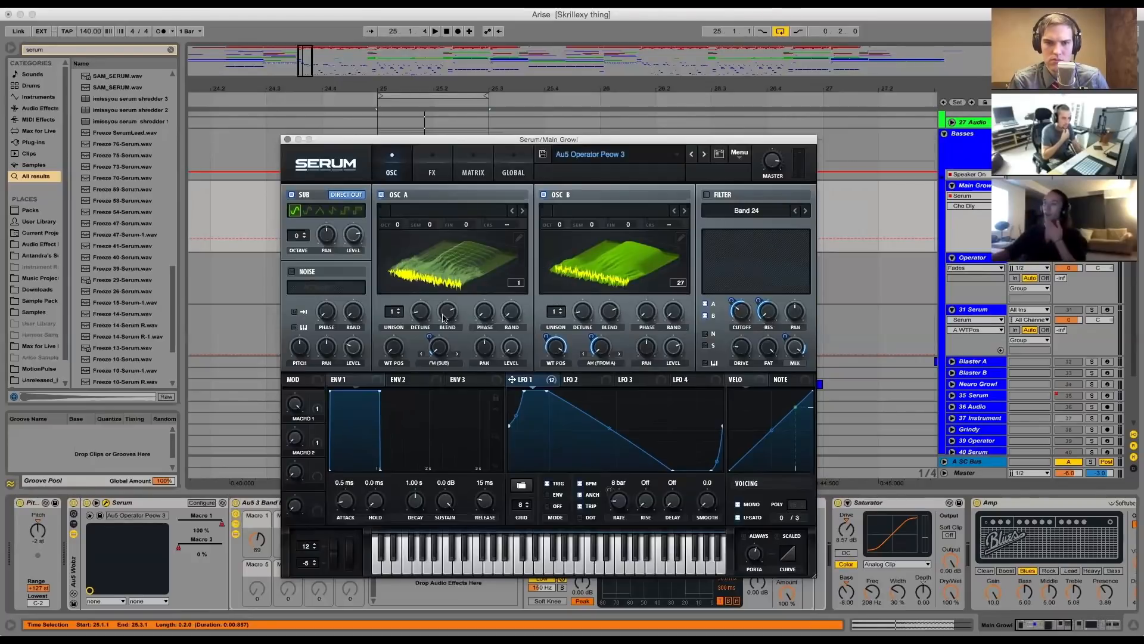
pyautogui.click(432, 173)
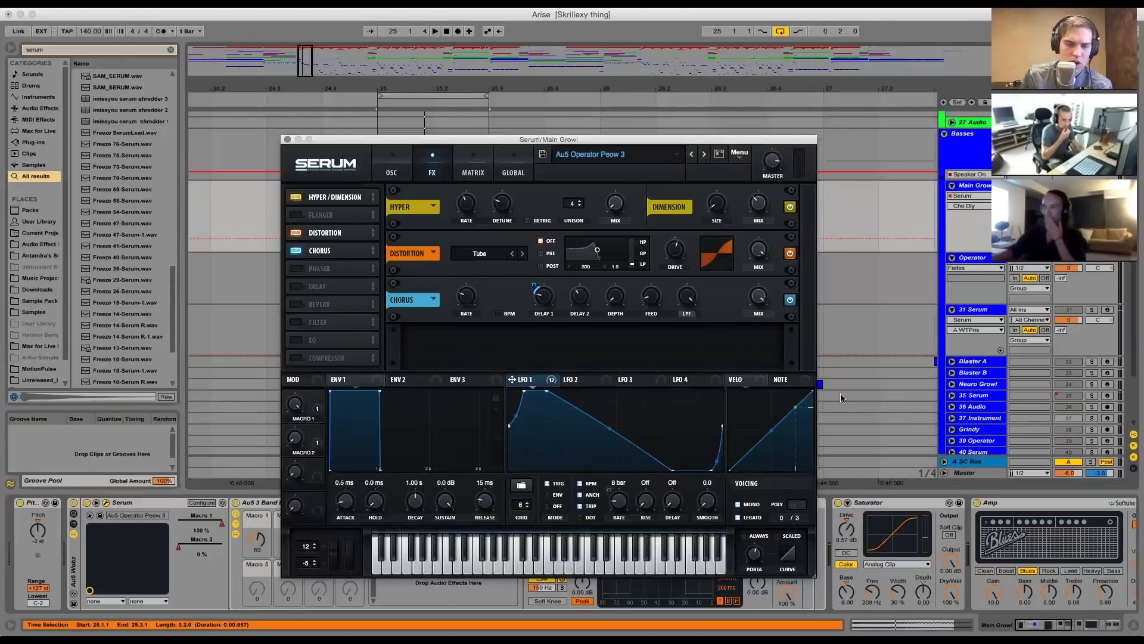
pyautogui.click(296, 268)
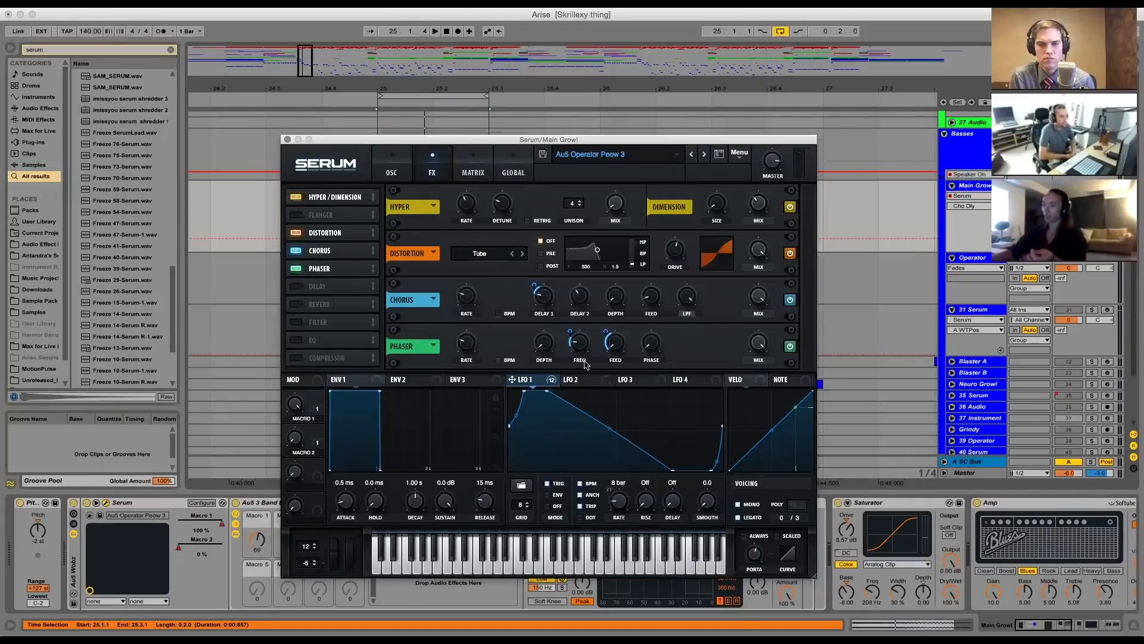
pyautogui.click(298, 269)
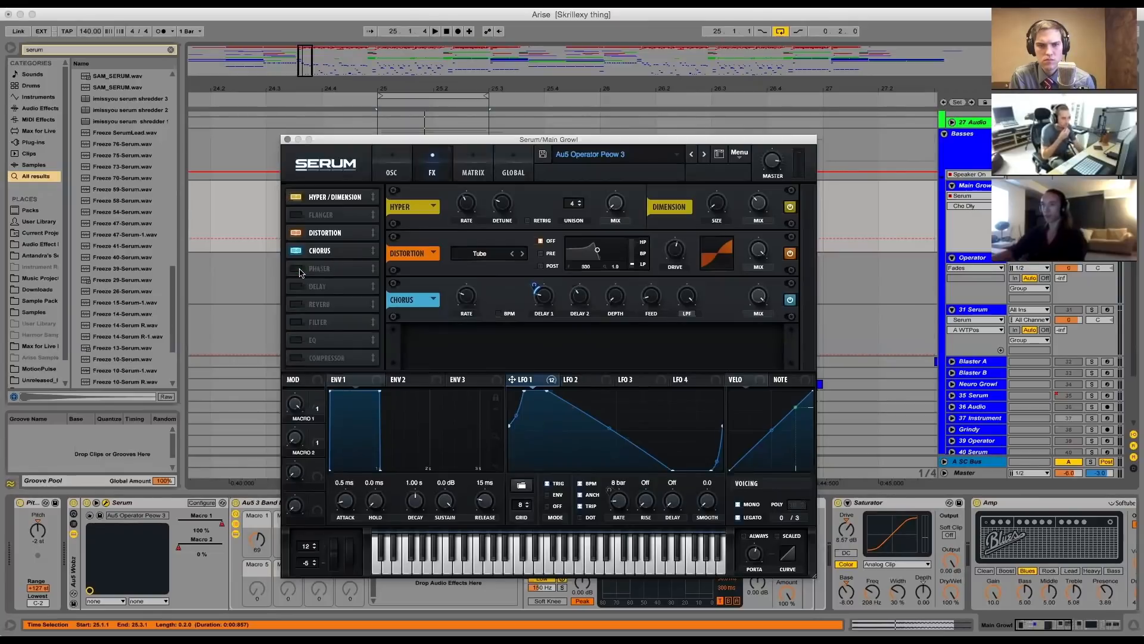
pyautogui.press('space')
pyautogui.click(298, 269)
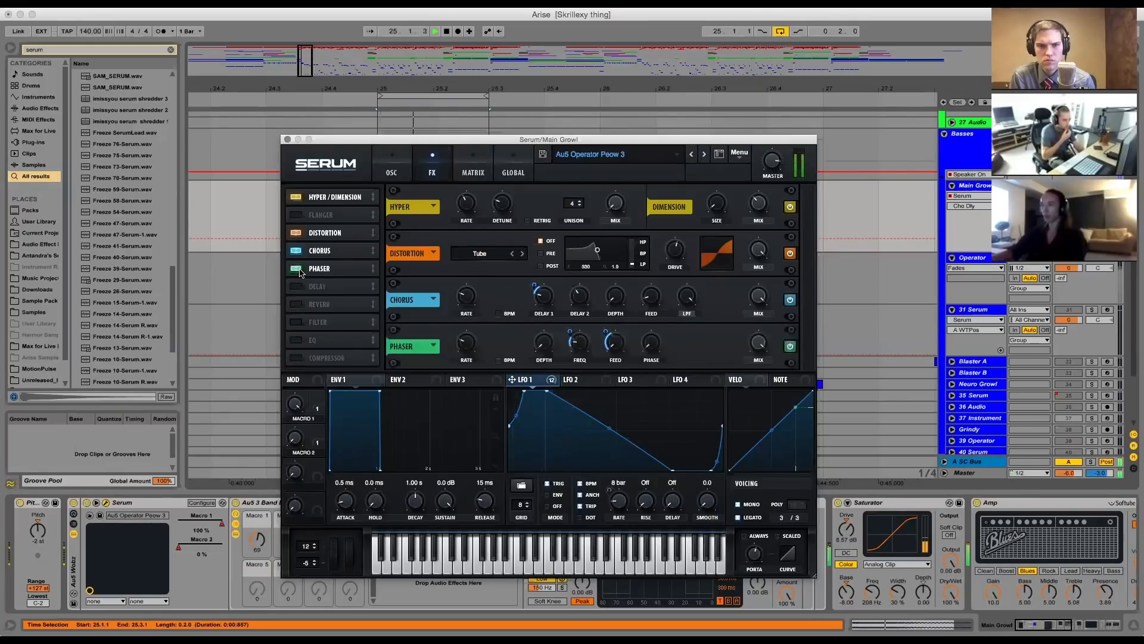
pyautogui.press('space')
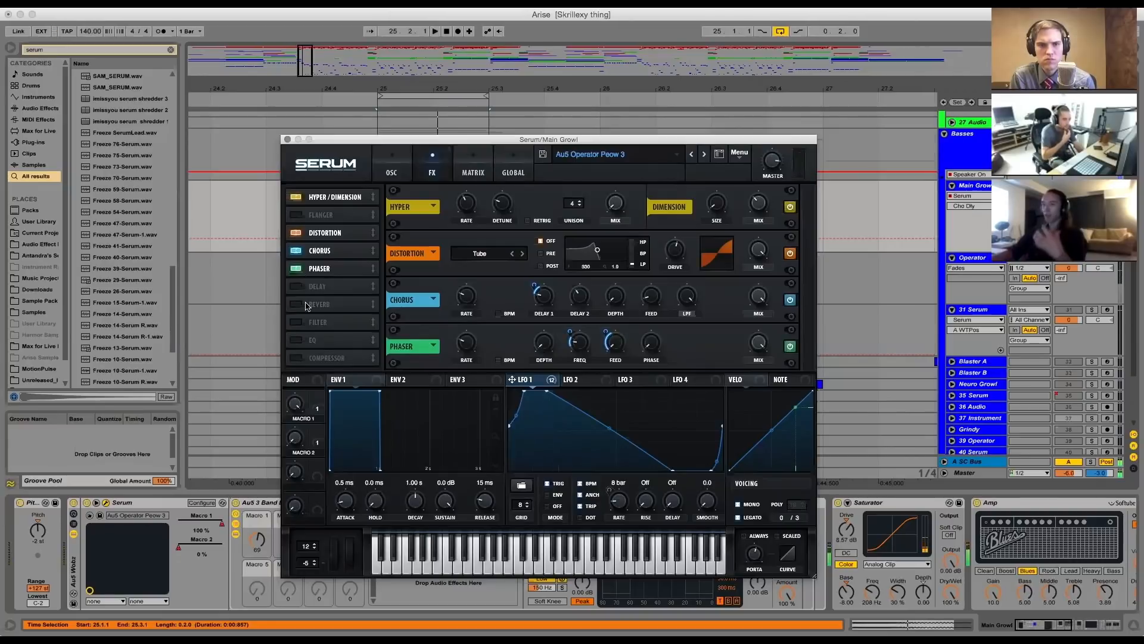
# Switch on the MG Low 12 filter in the effects chain and audition the growl
pyautogui.click(295, 322)
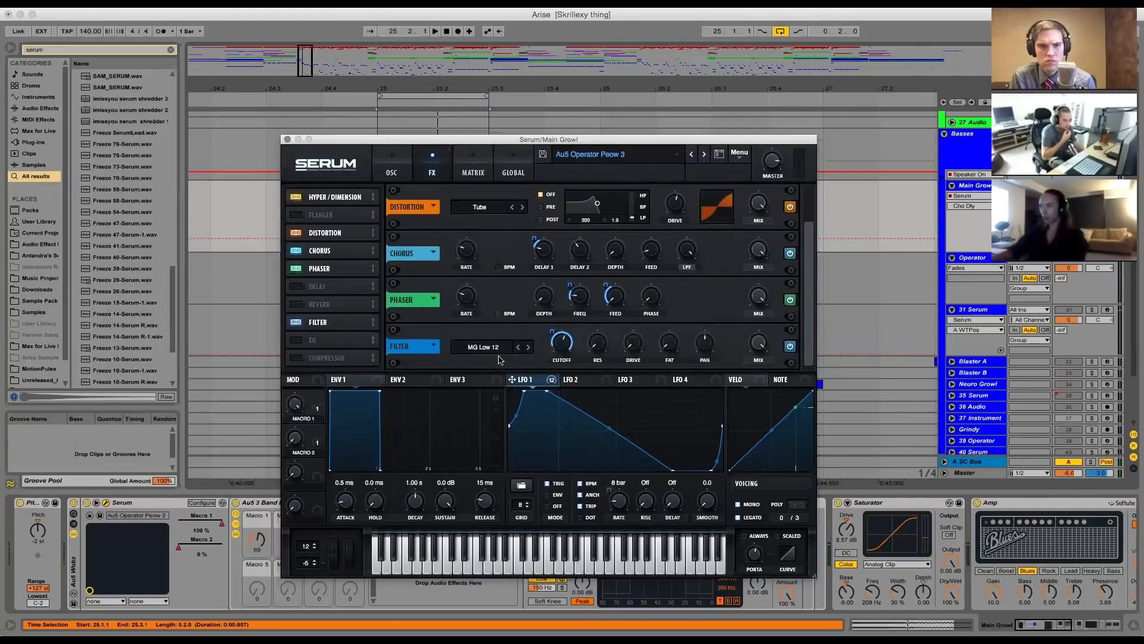
pyautogui.press('space')
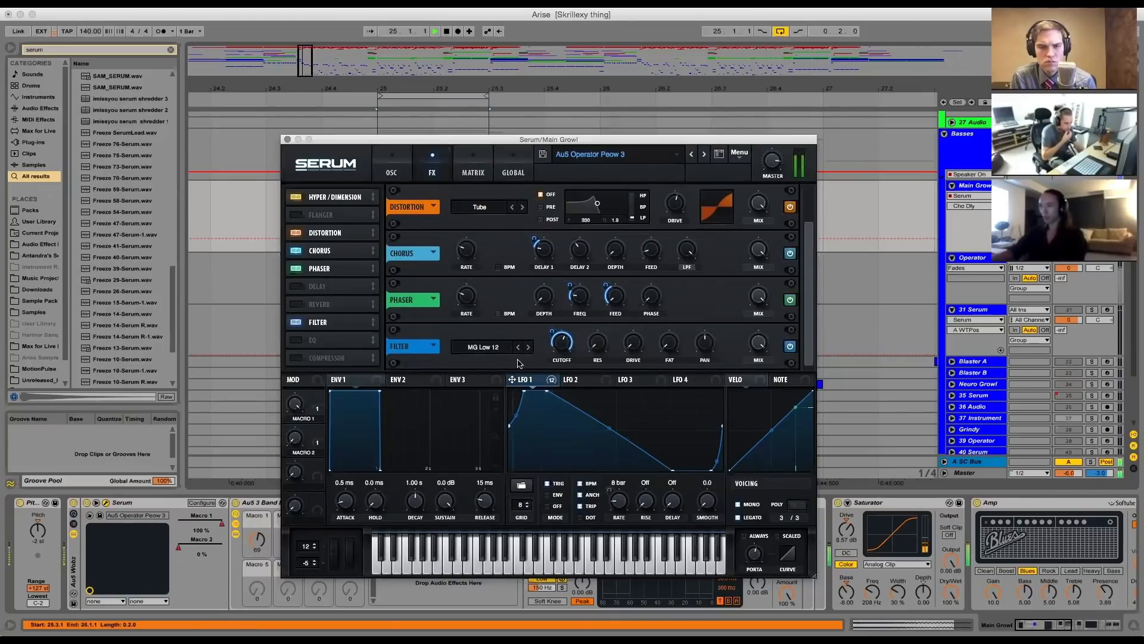
pyautogui.press('space')
# Switch on the EQ and the multiband Compressor effects and replay the growl
pyautogui.click(295, 339)
pyautogui.click(296, 358)
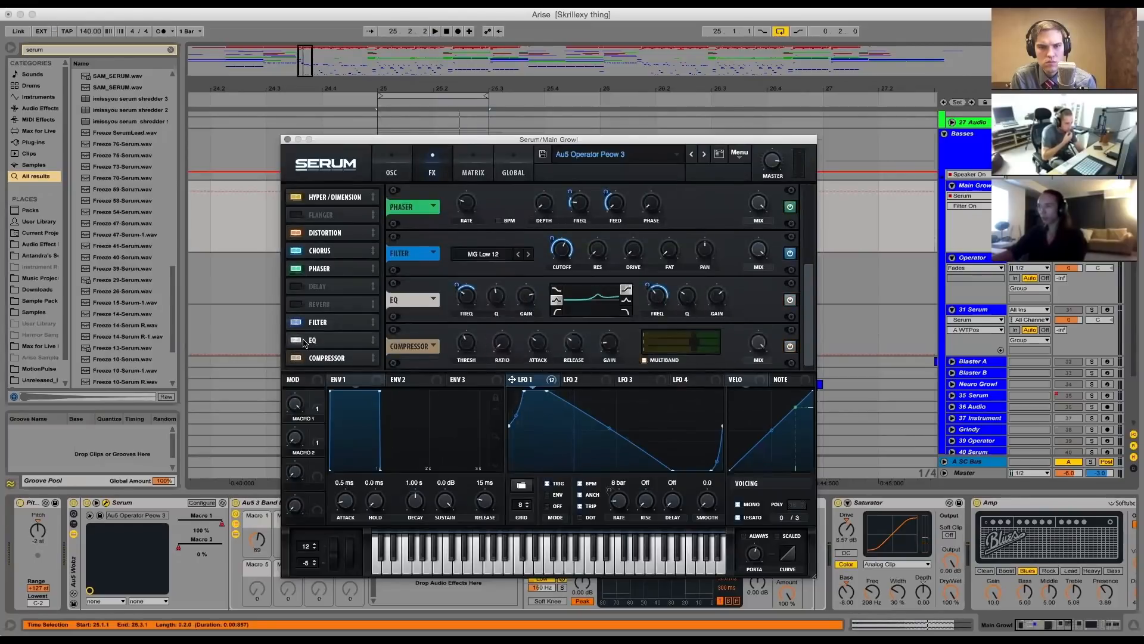
pyautogui.press('space')
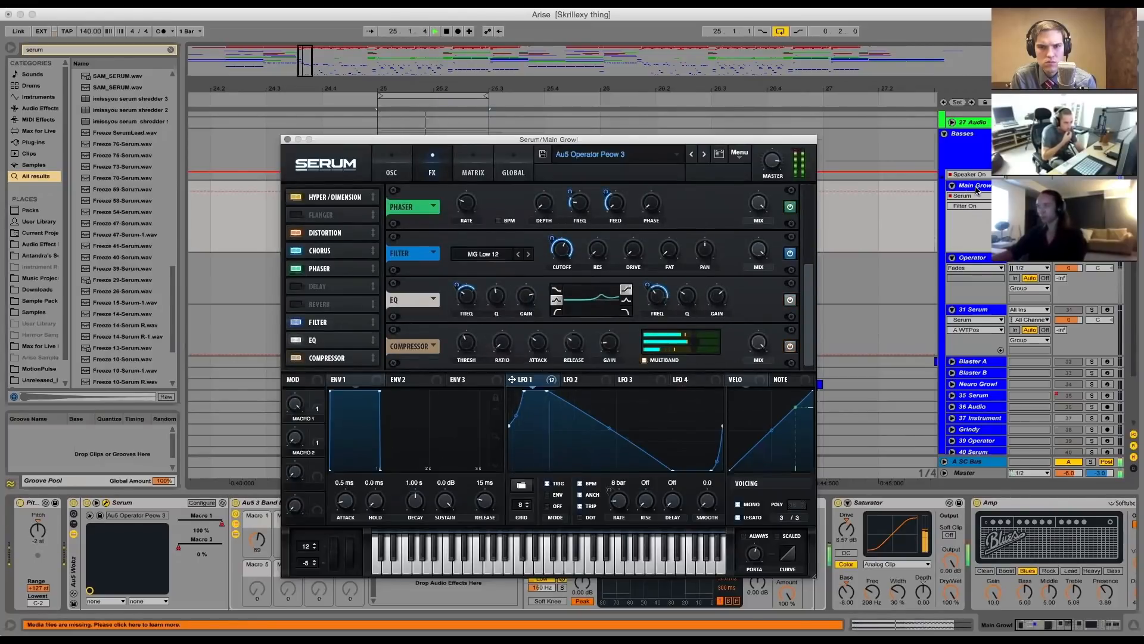
pyautogui.press('space')
# Enable the Band 24 filter beside the oscillators at 100% mix and replay the growl
pyautogui.click(391, 162)
pyautogui.click(794, 344)
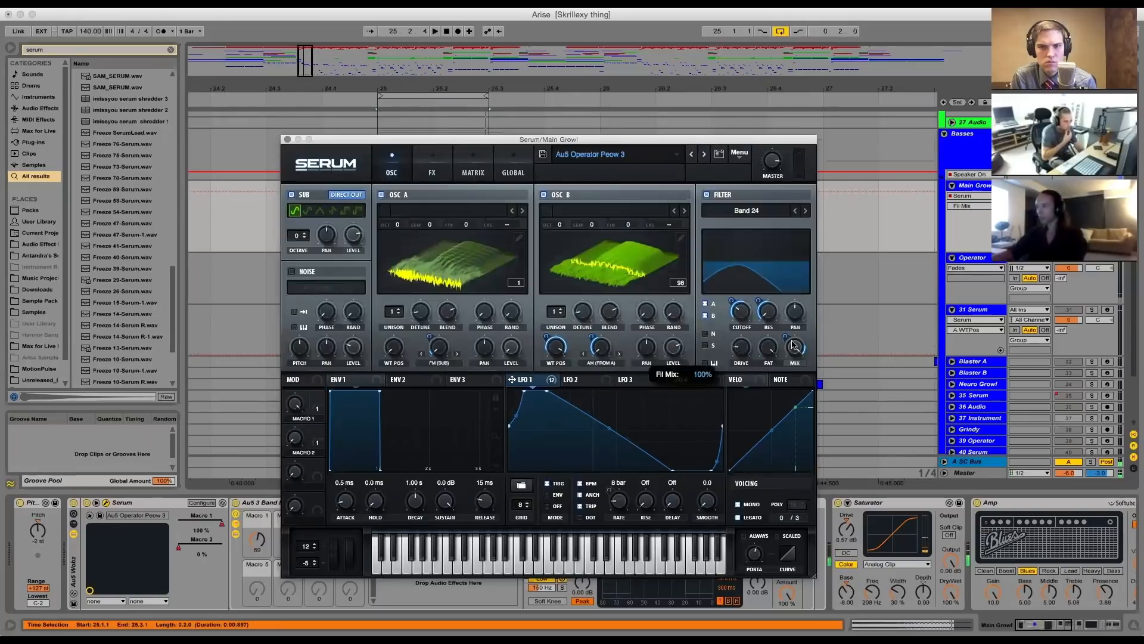
pyautogui.press('space')
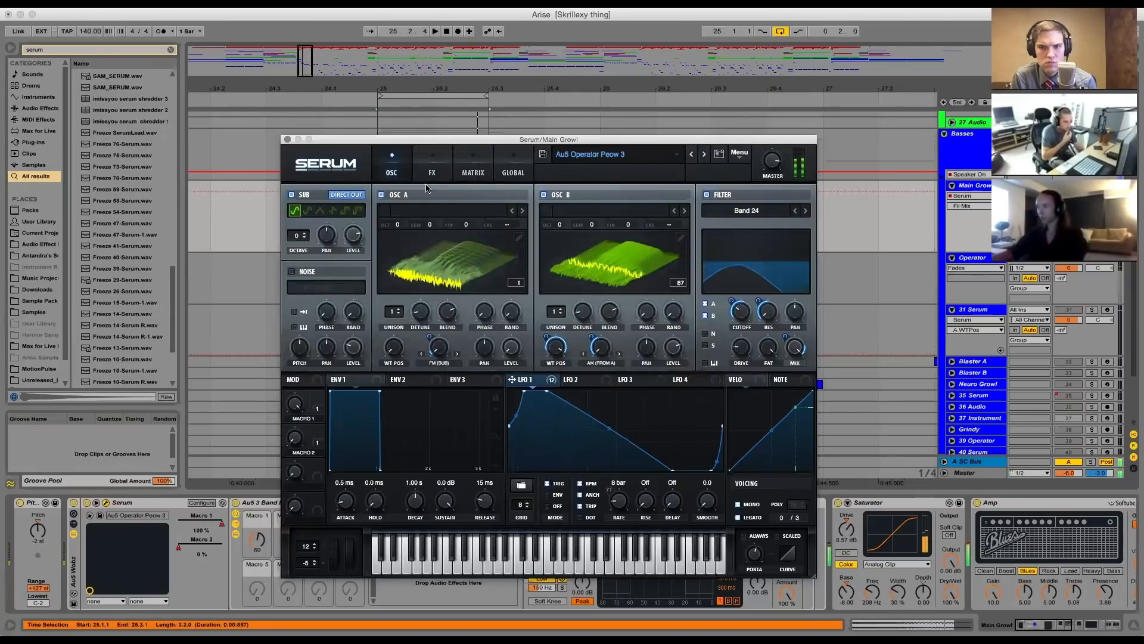
# Review the effects chain, move the synth window aside, set LFO 1's modulation of oscillator B's WT Pos to -64 and replay
pyautogui.click(432, 171)
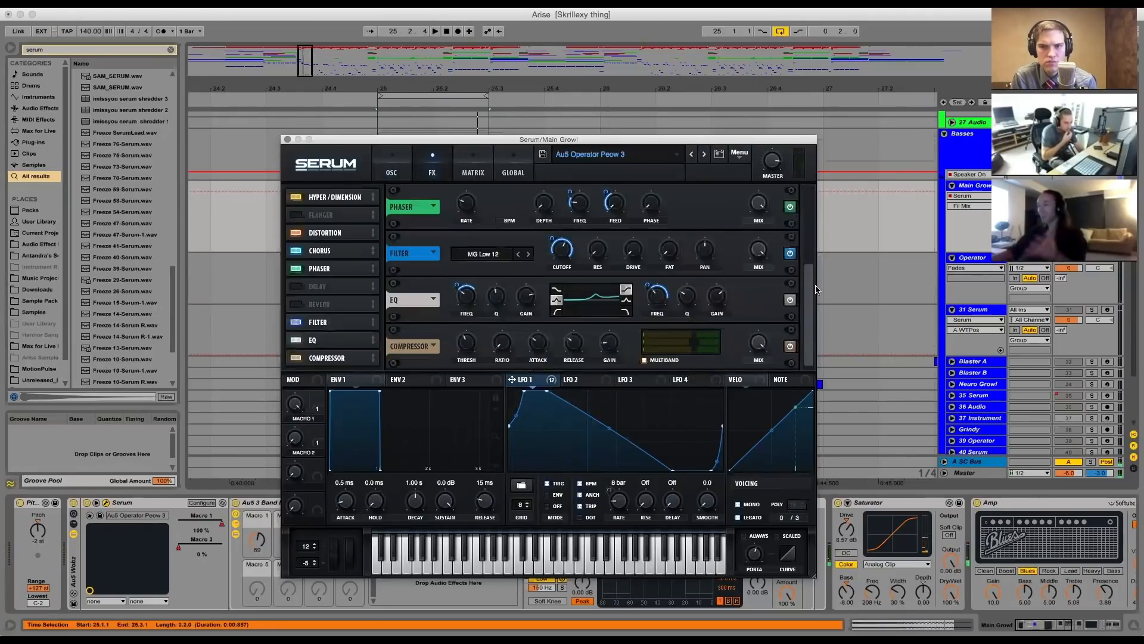
pyautogui.scroll(2, 815, 292)
pyautogui.scroll(-2, 813, 296)
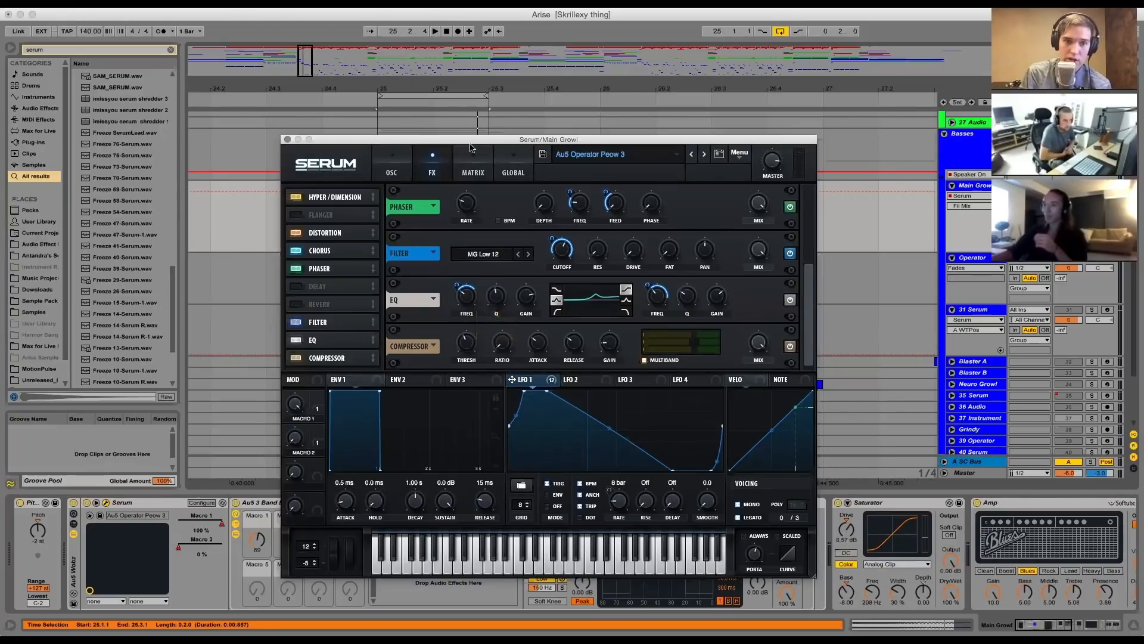
pyautogui.moveTo(470, 147); pyautogui.dragTo(609, 168)
pyautogui.click(530, 193)
pyautogui.moveTo(695, 377); pyautogui.dragTo(684, 338)
pyautogui.press('space')
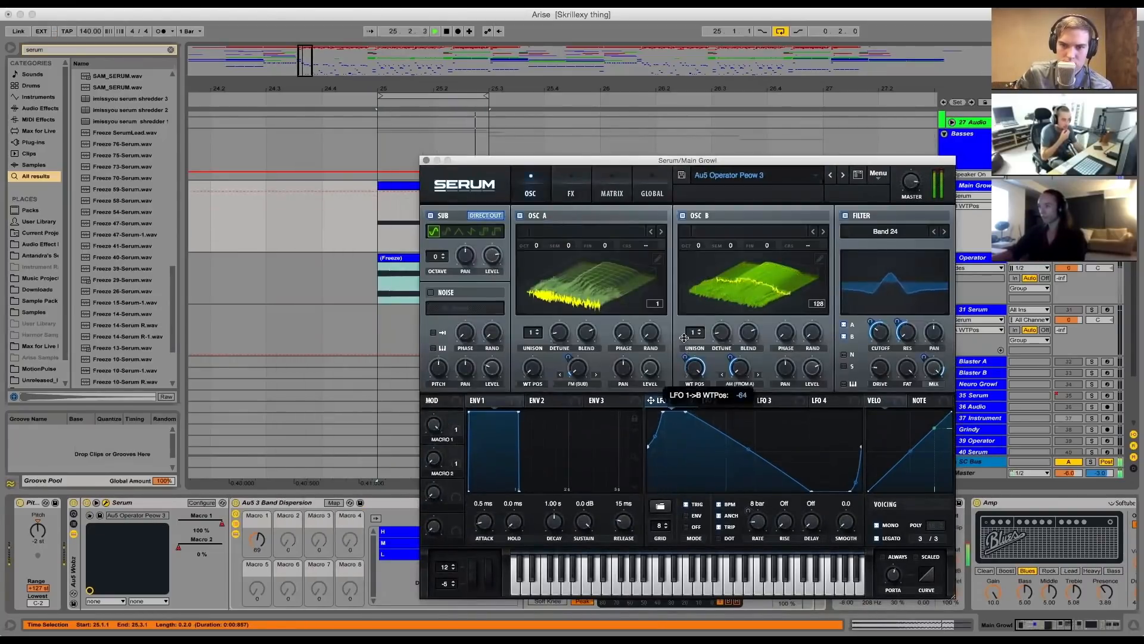
pyautogui.press('space')
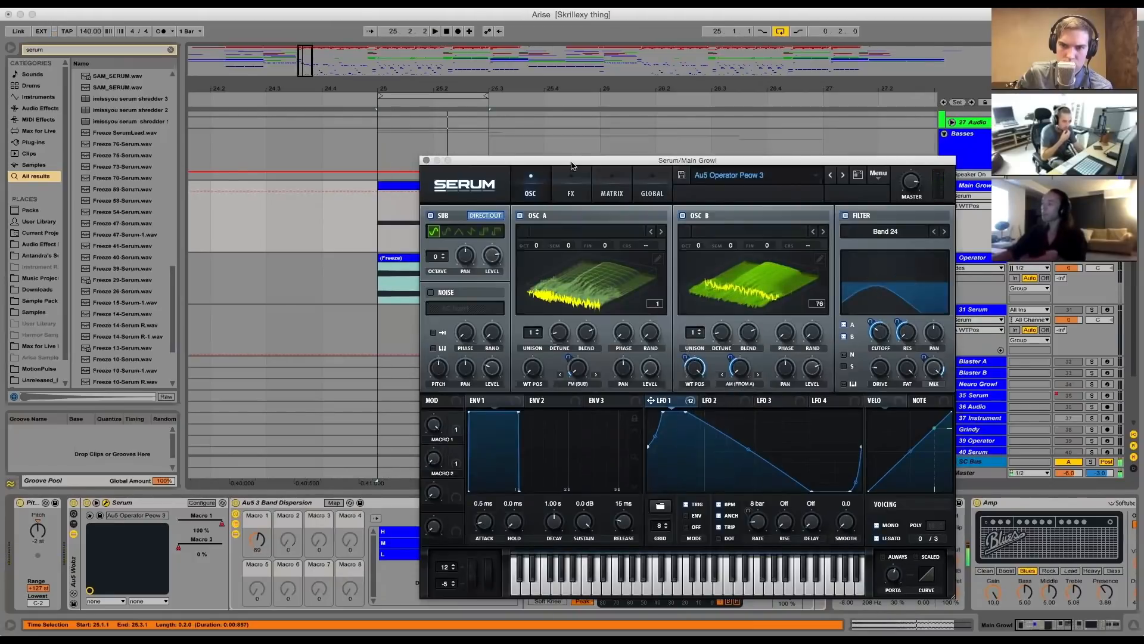
# Toggle the Compressor and EQ effects off and on during playback to compare them, and close the Serum window
pyautogui.click(571, 190)
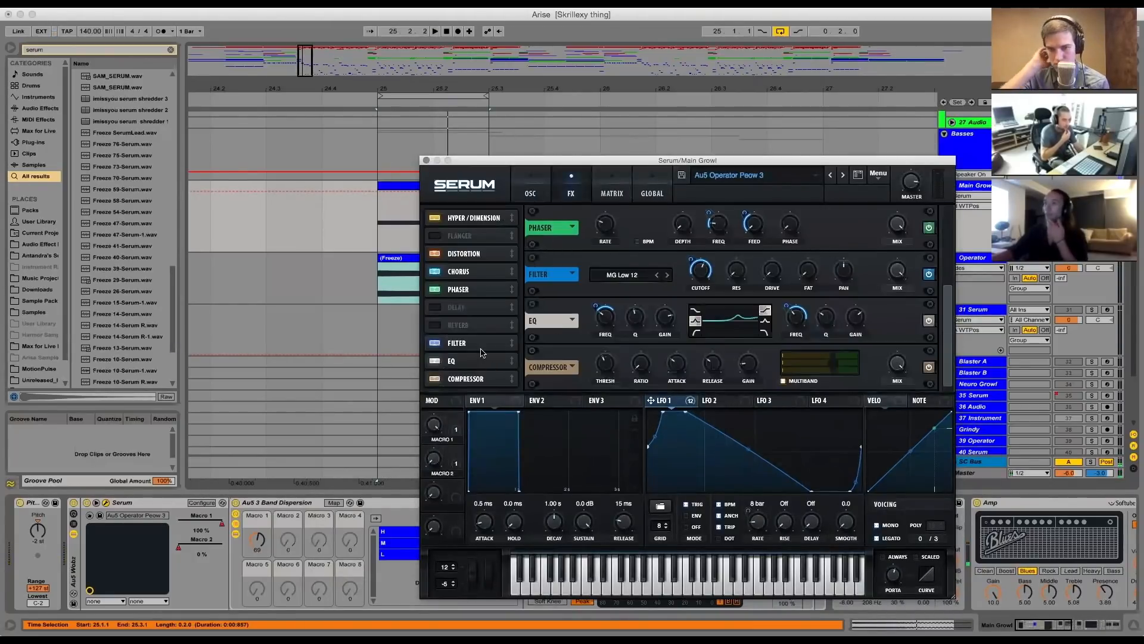
pyautogui.click(444, 371)
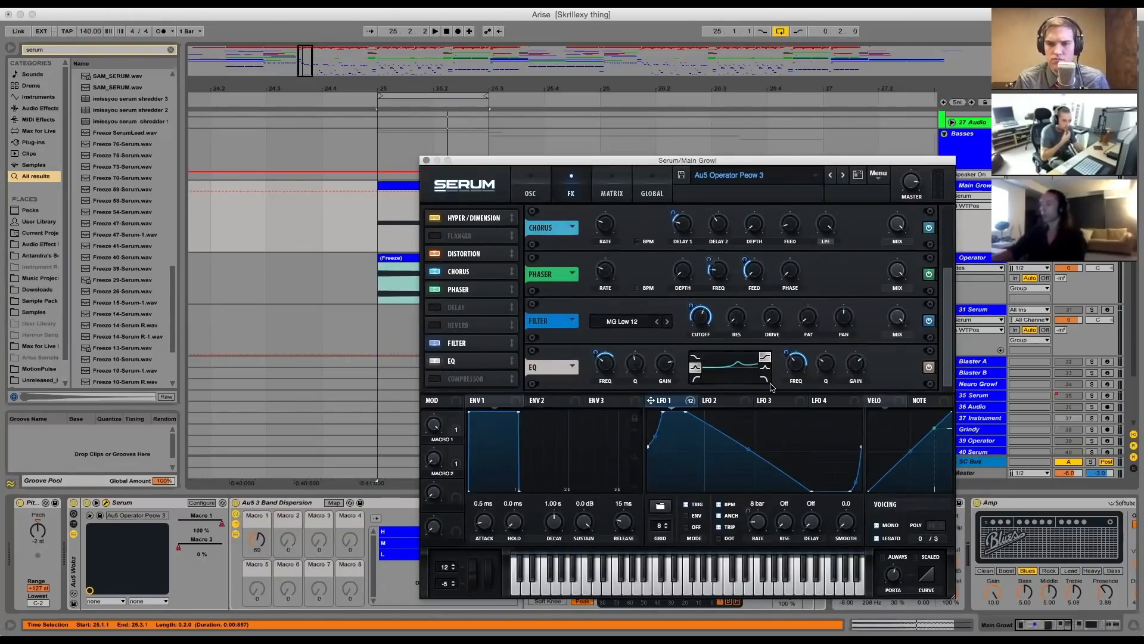
pyautogui.press('space')
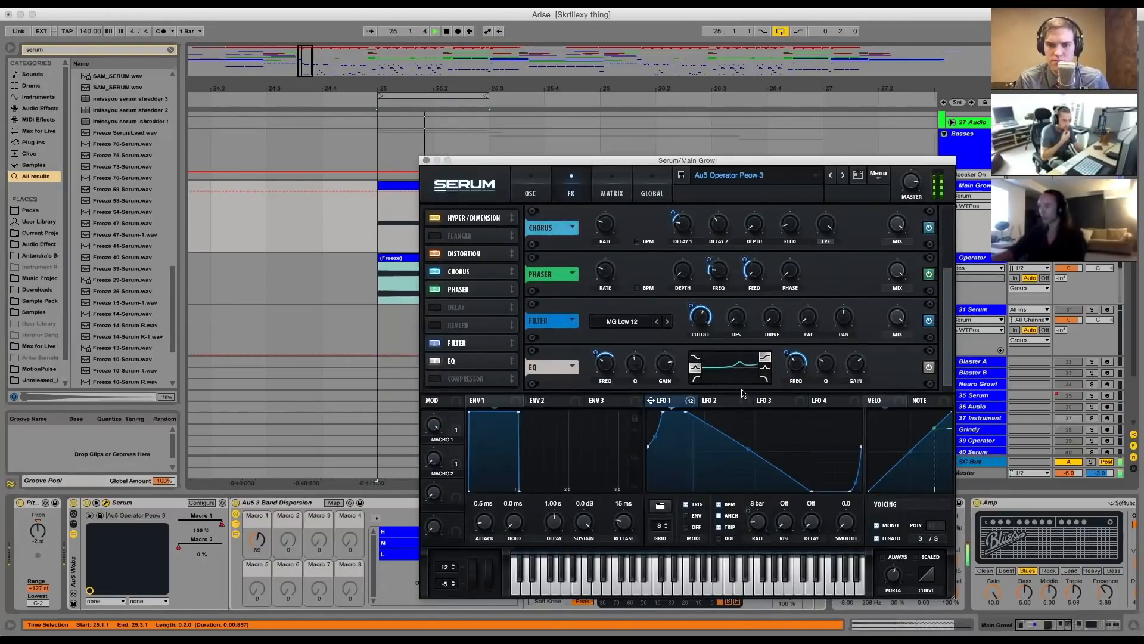
pyautogui.click(434, 362)
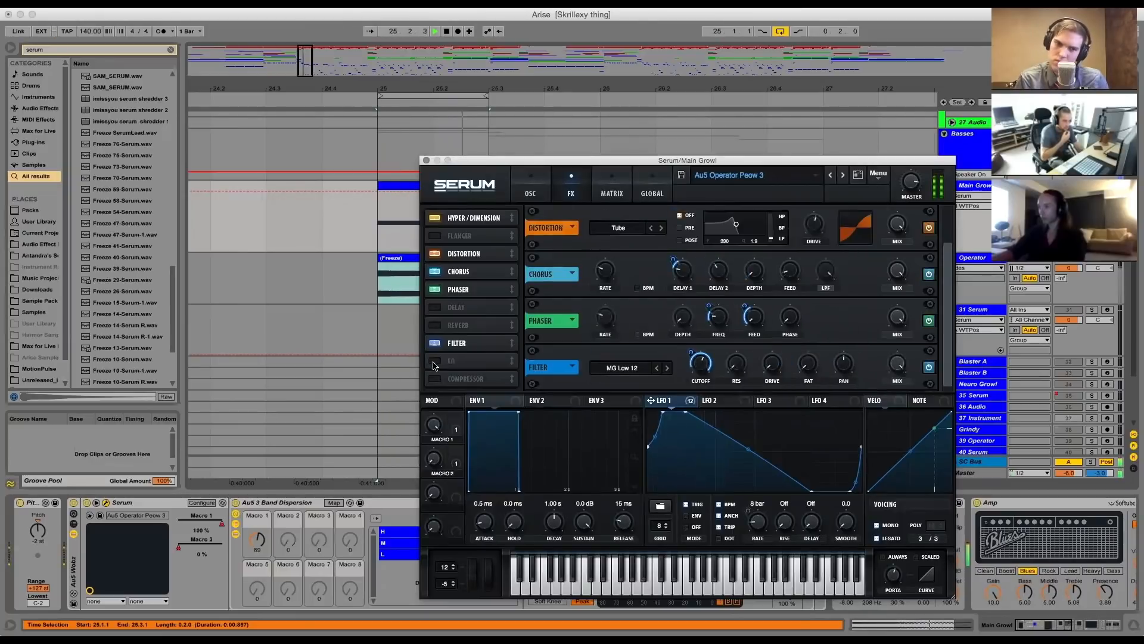
pyautogui.click(434, 361)
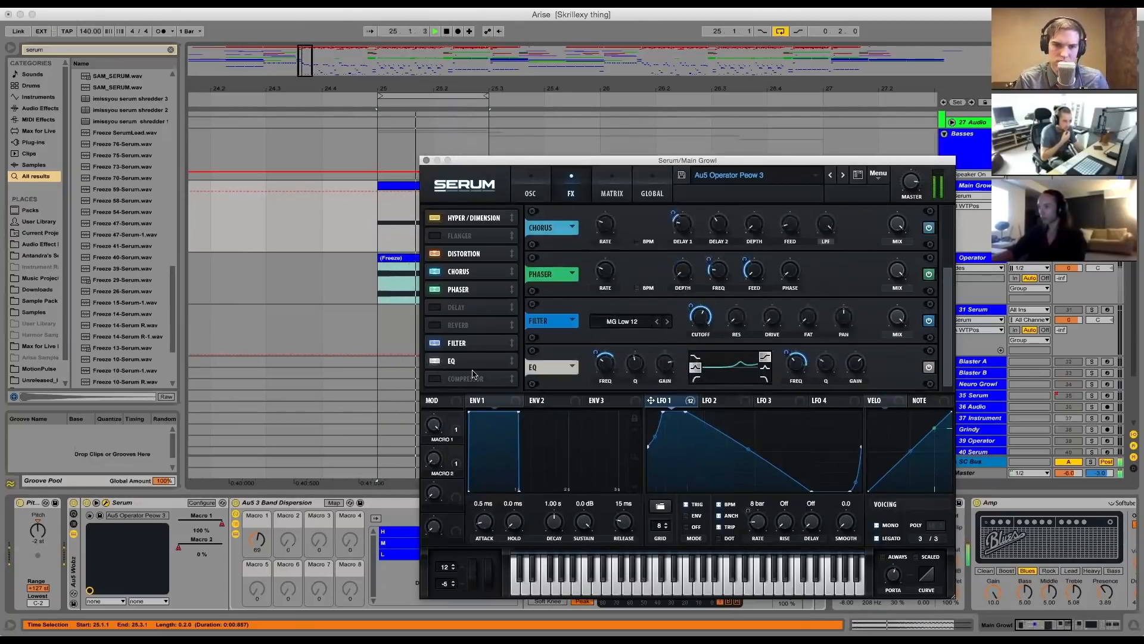
pyautogui.click(439, 379)
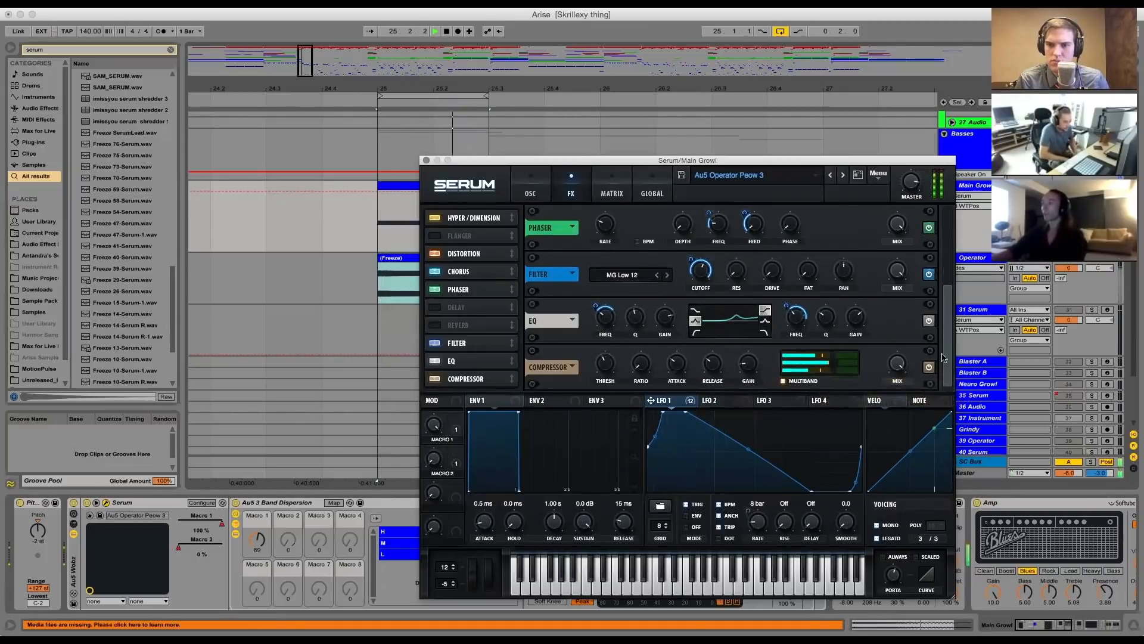
pyautogui.click(425, 160)
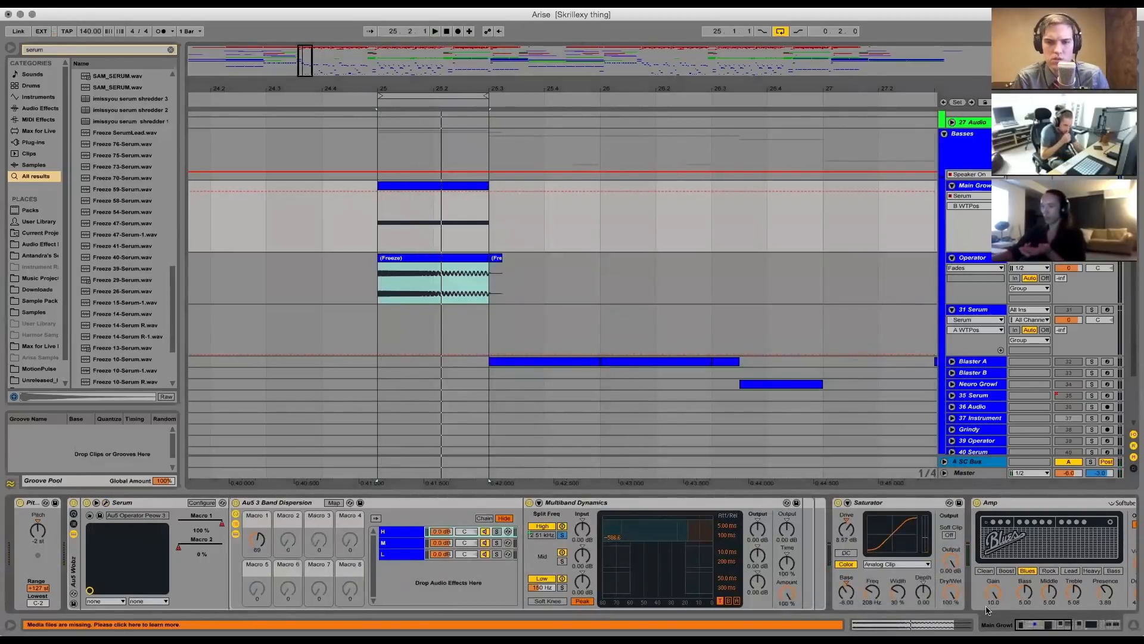
# Look through the Au5 3 Band Dispersion rack's chains and audition the growl with the M chain soloed
pyautogui.click(401, 552)
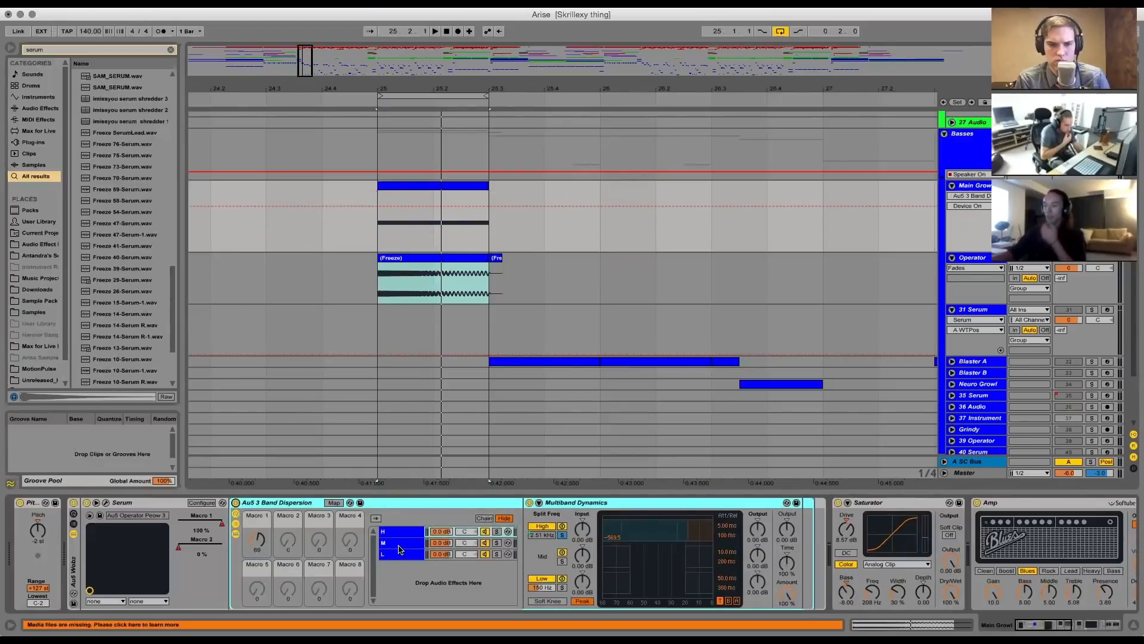
pyautogui.click(412, 532)
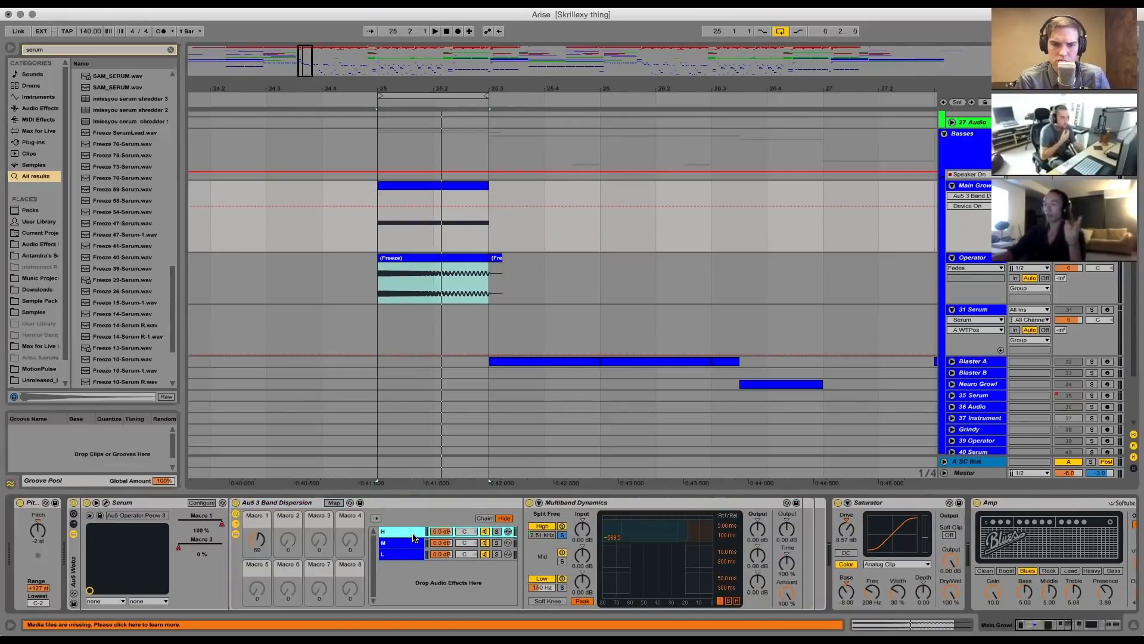
pyautogui.press('space')
pyautogui.click(496, 543)
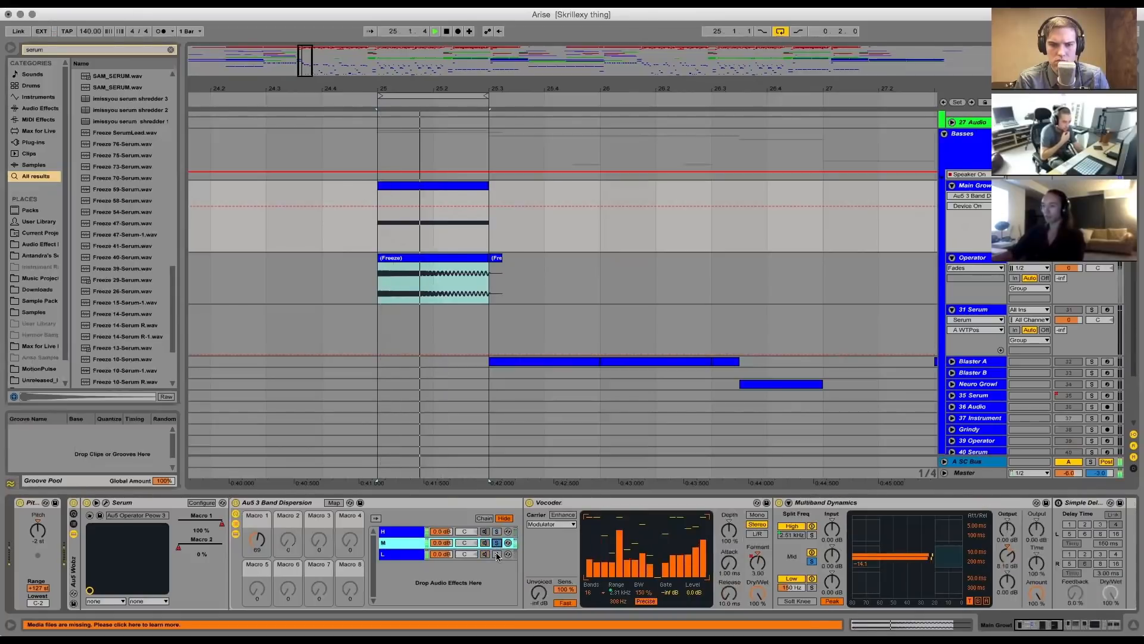
pyautogui.click(496, 554)
pyautogui.press('space')
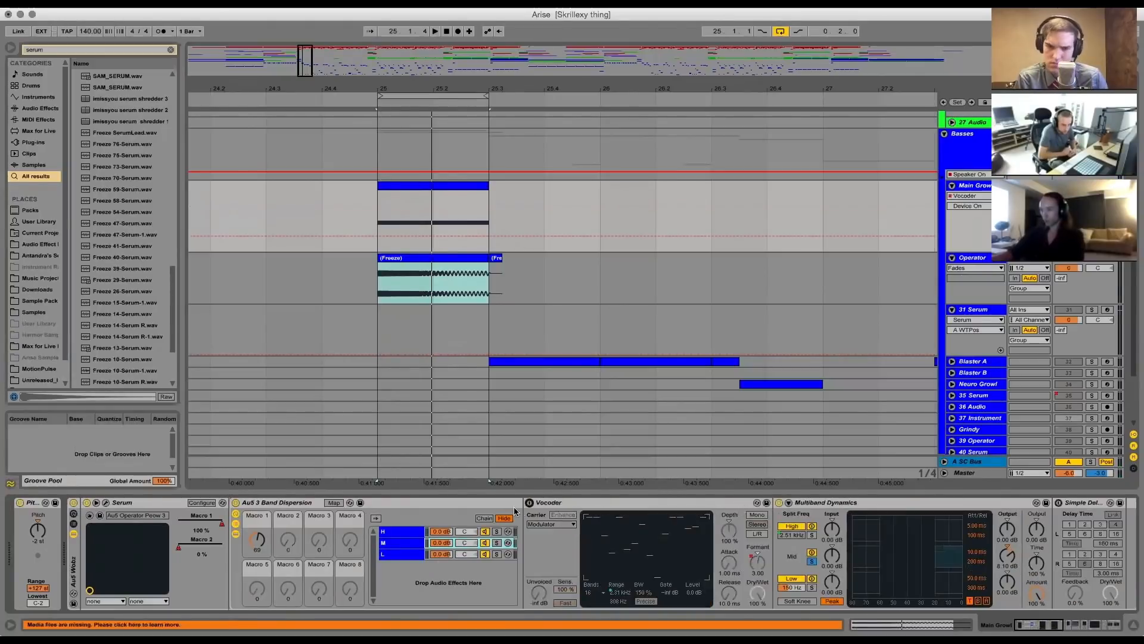
# Compare the growl with the Vocoder bypassed and active, soloing the M chain for playback and releasing the solo at the end
pyautogui.click(529, 502)
pyautogui.press('space')
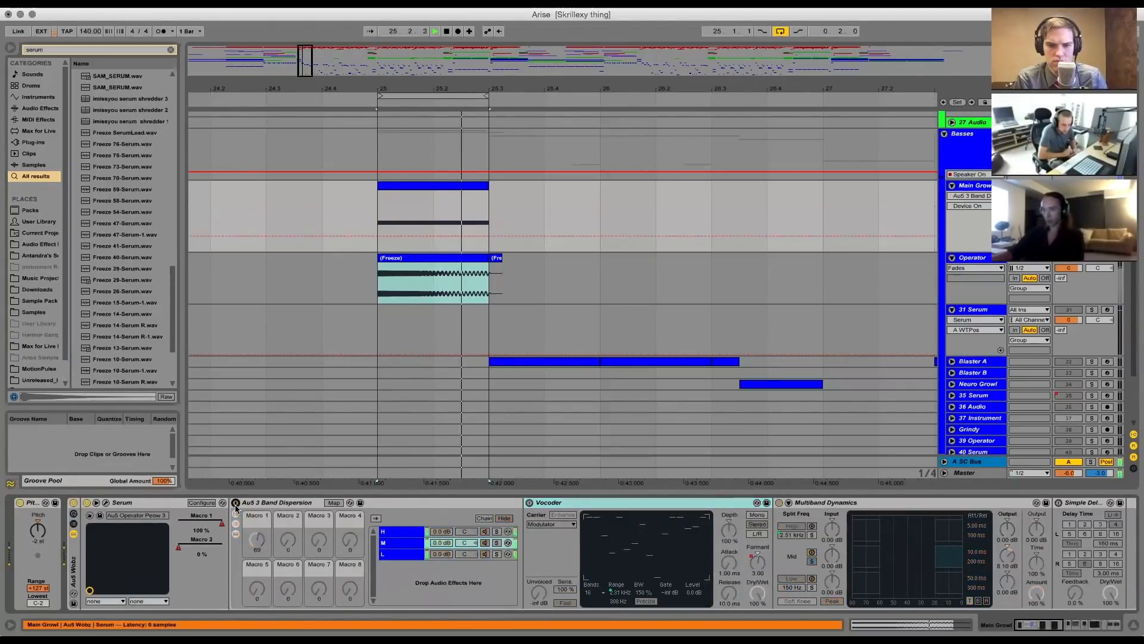
pyautogui.click(529, 502)
pyautogui.click(497, 543)
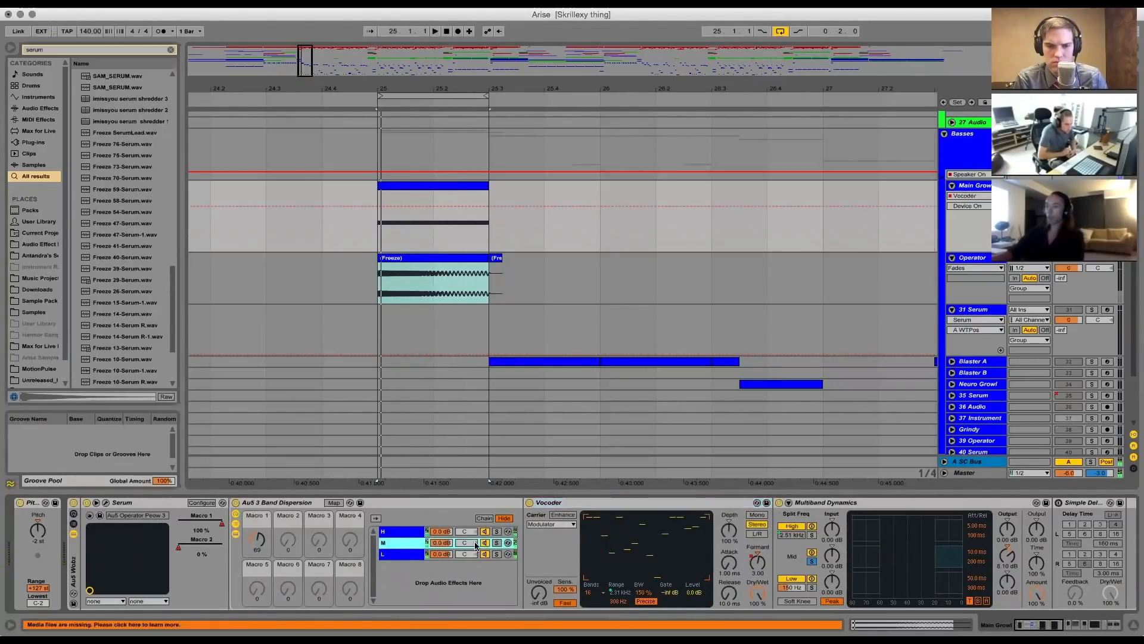
pyautogui.press('space')
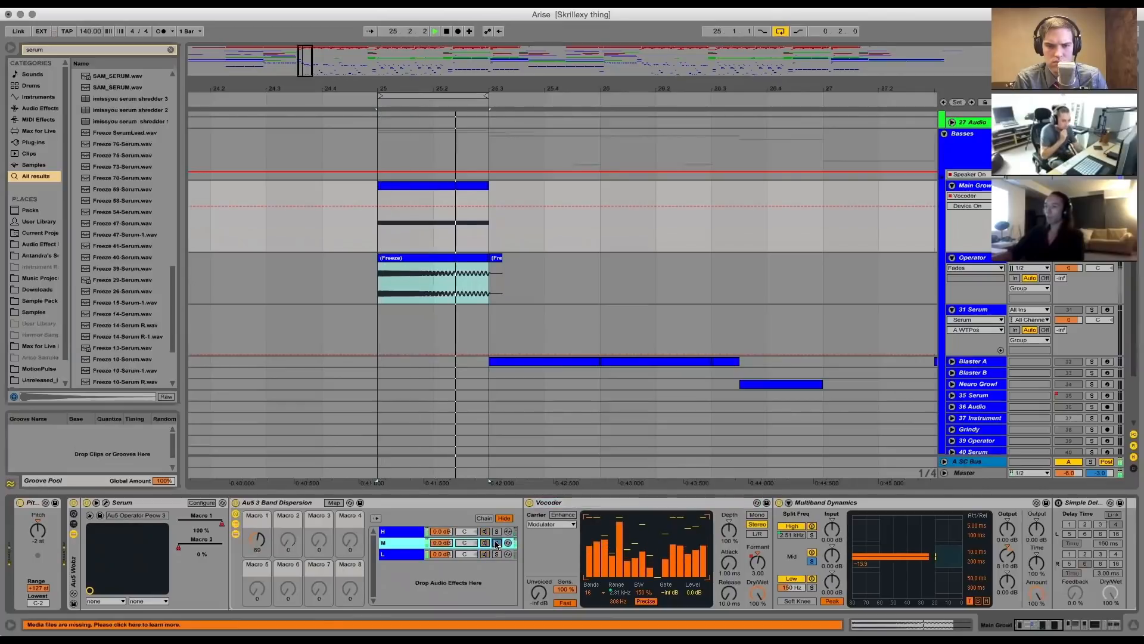
pyautogui.press('space')
pyautogui.click(496, 542)
# Show the Vocoder's Formant Shift automation on the Main Growl track and review the devices of the L, H and M chains
pyautogui.rightClick(753, 568)
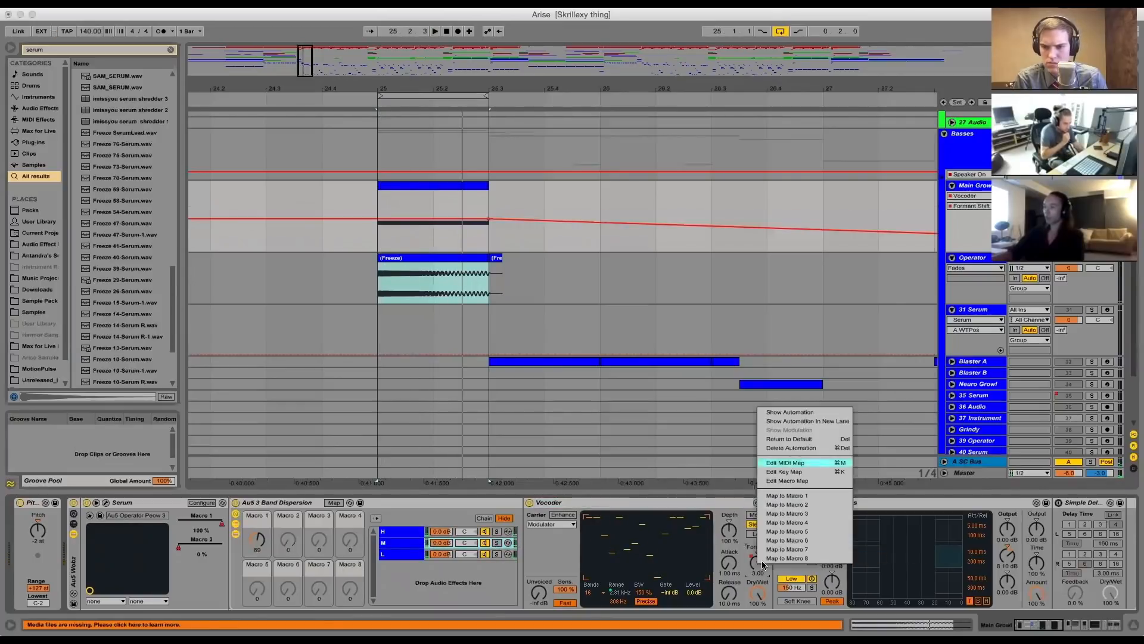
pyautogui.click(798, 411)
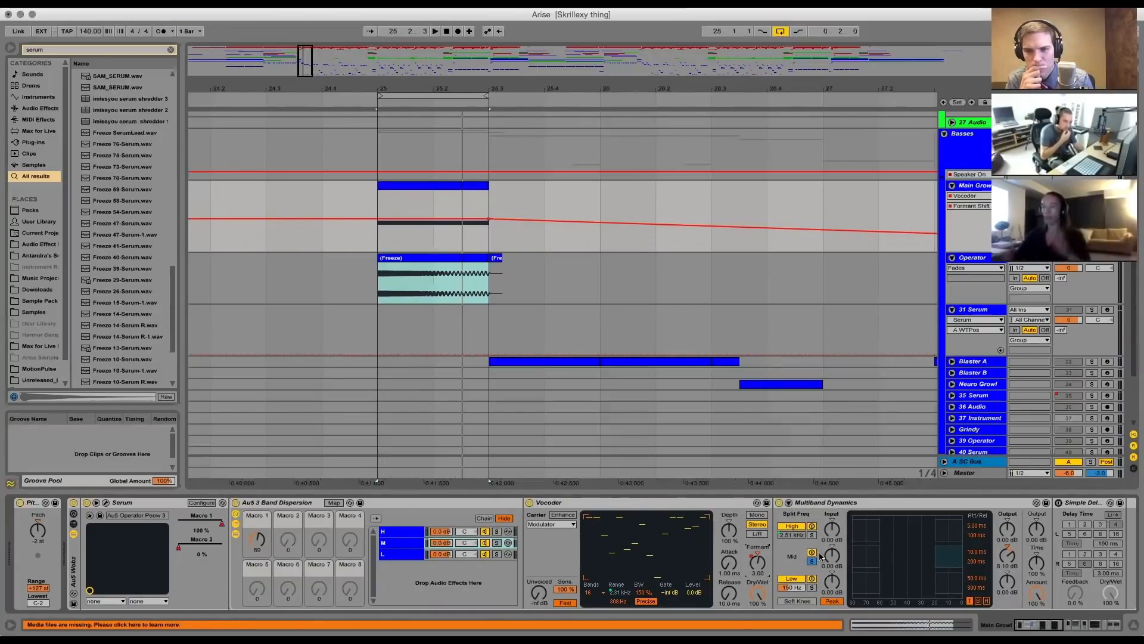
pyautogui.click(409, 555)
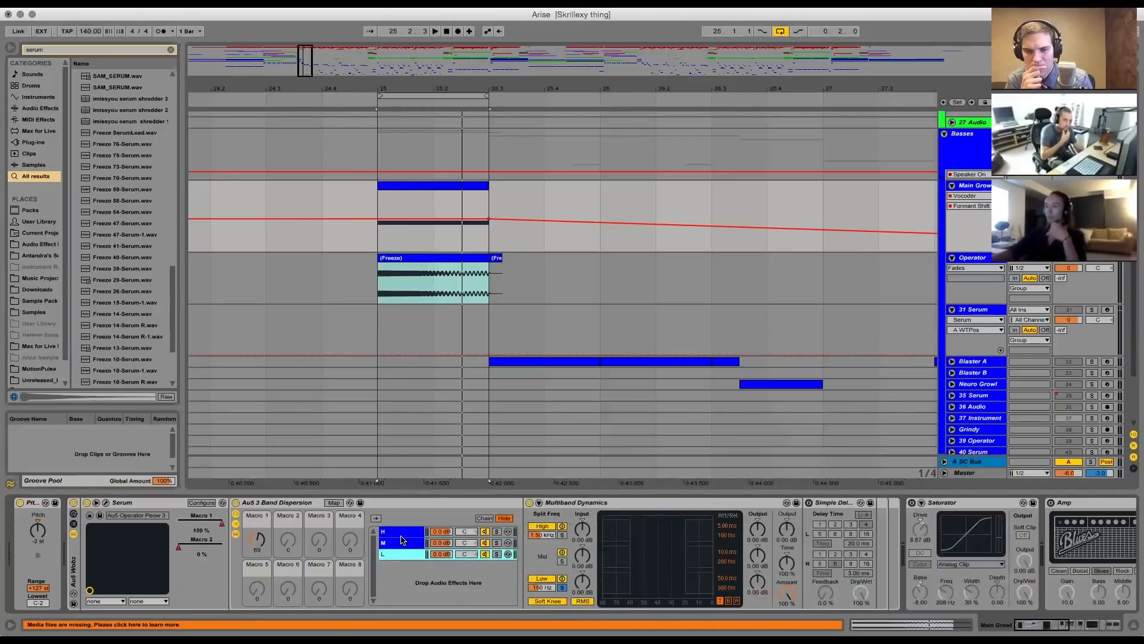
pyautogui.click(402, 535)
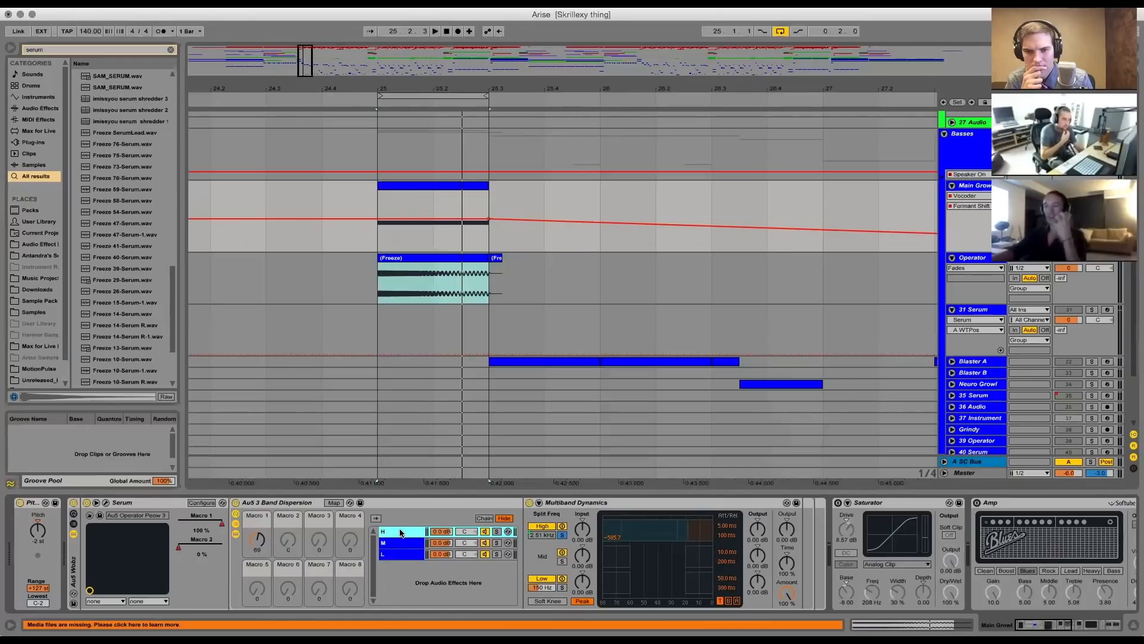
pyautogui.click(391, 556)
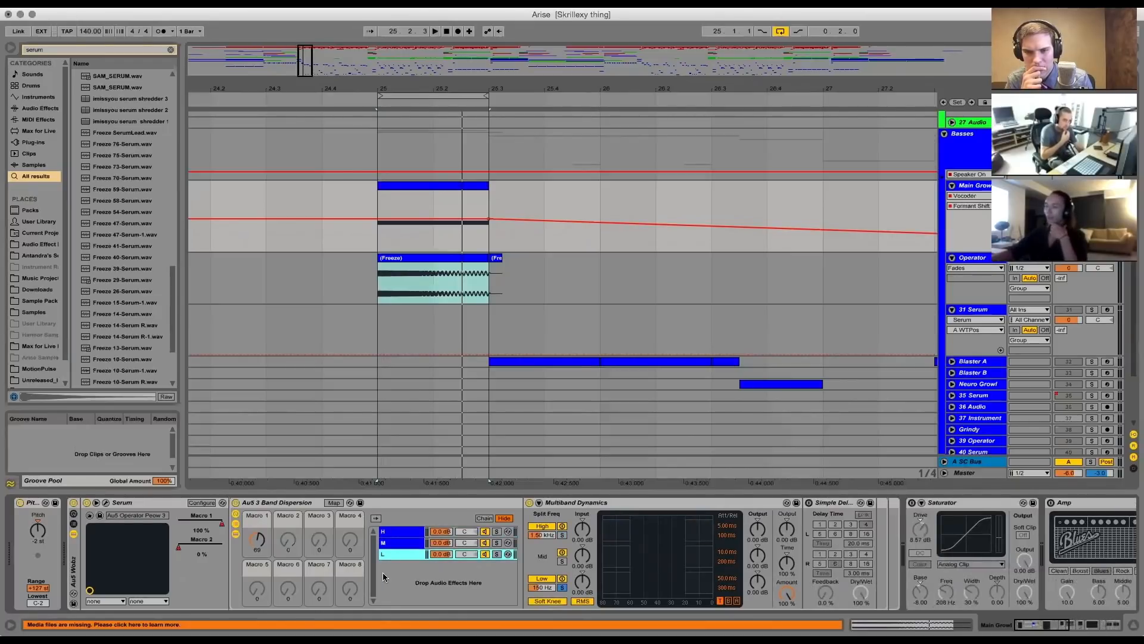
pyautogui.click(404, 545)
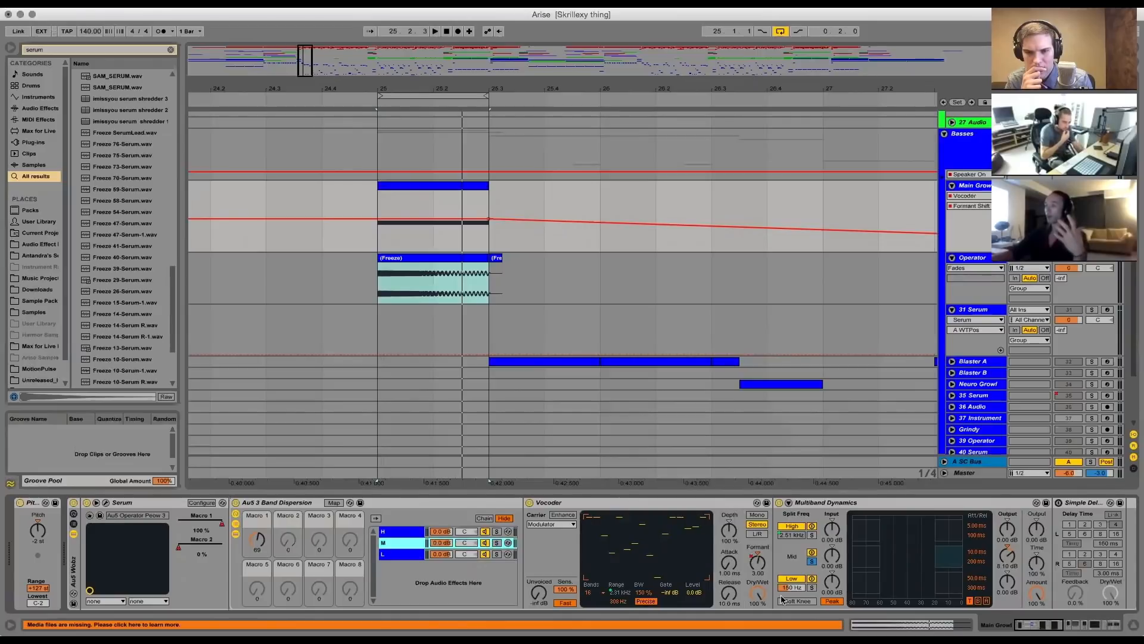
# Inspect the Formant Shift automation across the arrangement and unfold the Neuro Growl track to display its automation lanes
pyautogui.moveTo(705, 89); pyautogui.dragTo(406, 21)
pyautogui.moveTo(665, 61); pyautogui.dragTo(1132, 62)
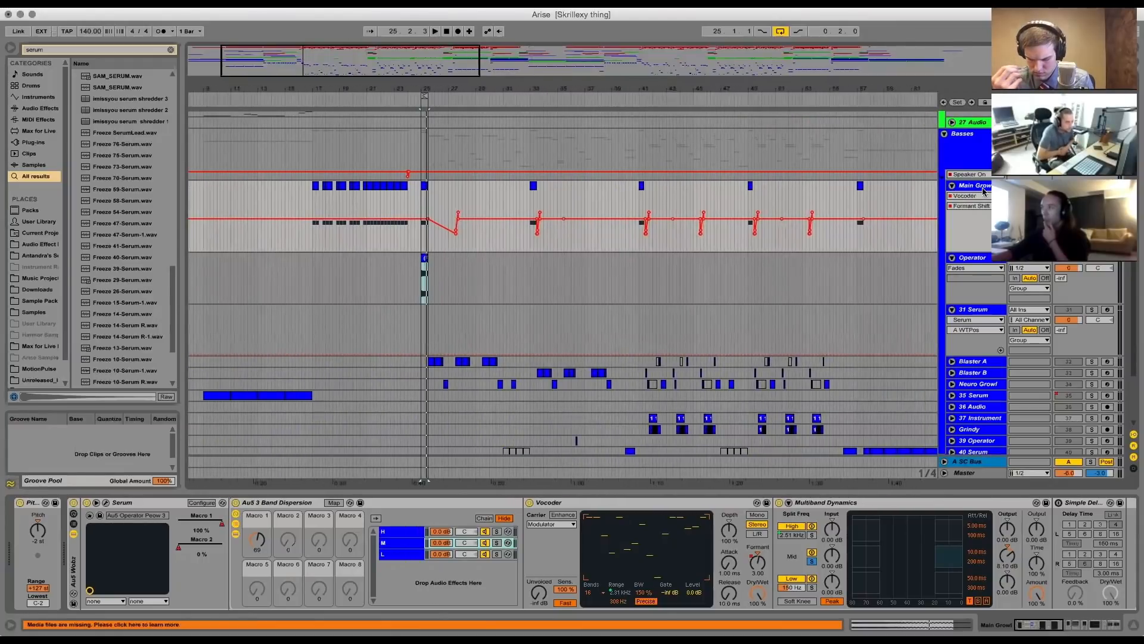
pyautogui.scroll(-5, 813, 293)
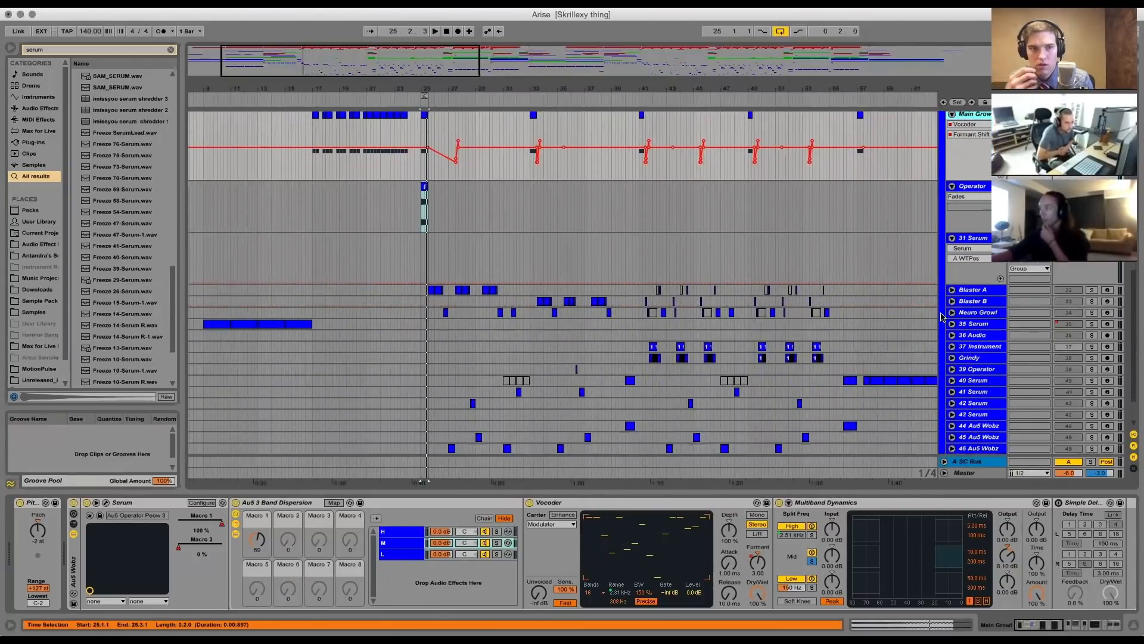
pyautogui.click(977, 313)
pyautogui.click(951, 312)
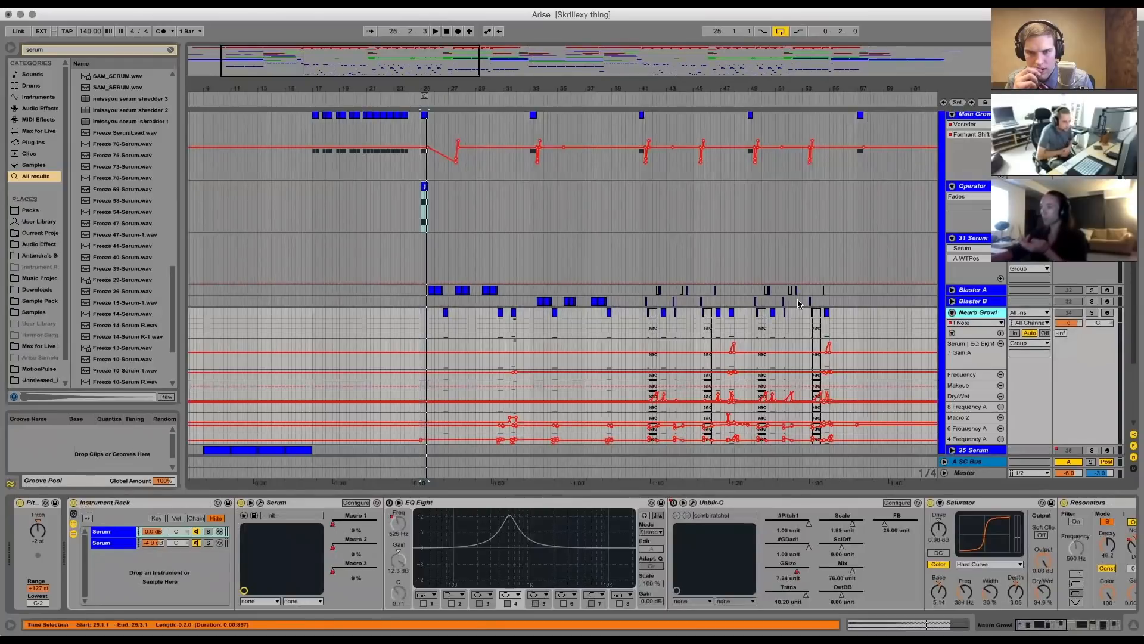
# Return to the Main Growl track's device chain and locate its clip at bar 33
pyautogui.scroll(1, 852, 188)
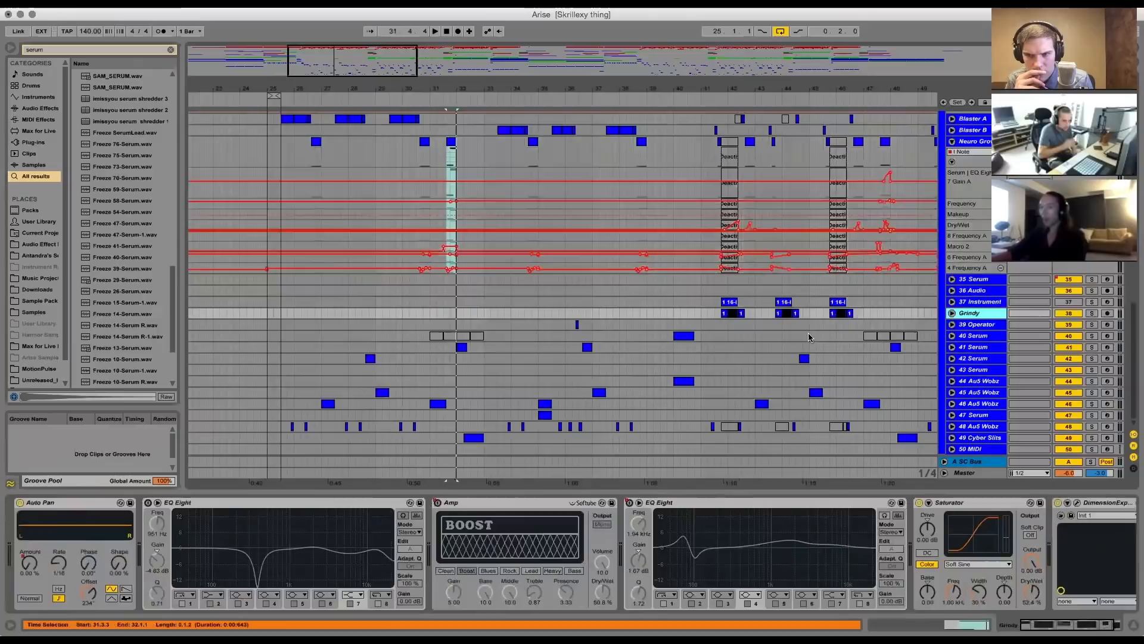
pyautogui.scroll(10, 808, 334)
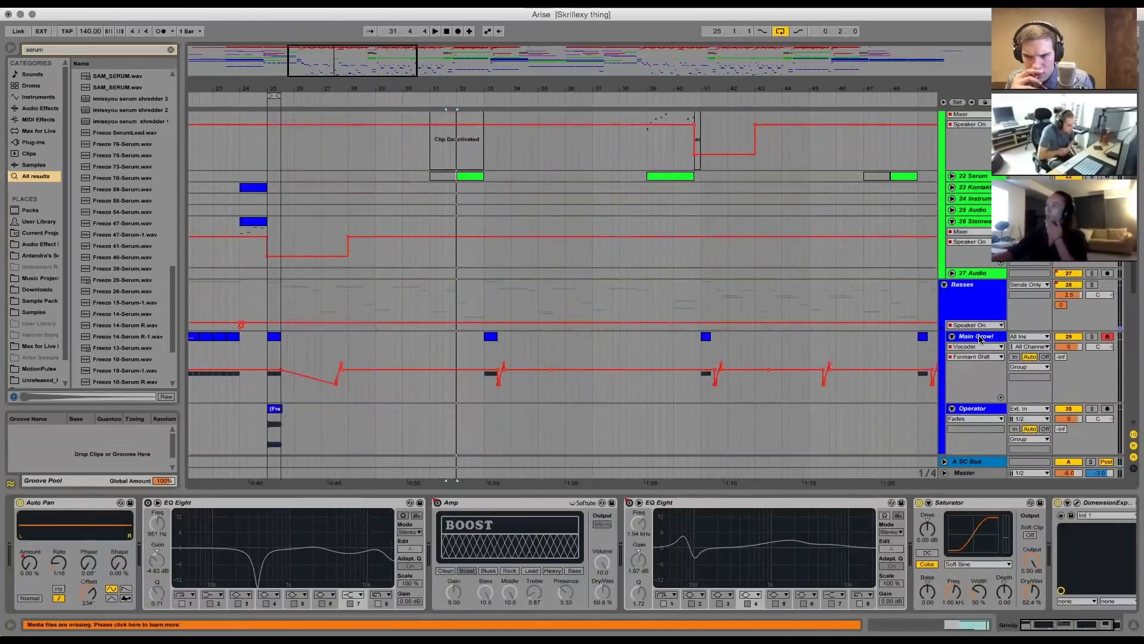
pyautogui.click(980, 338)
pyautogui.scroll(-8, 834, 354)
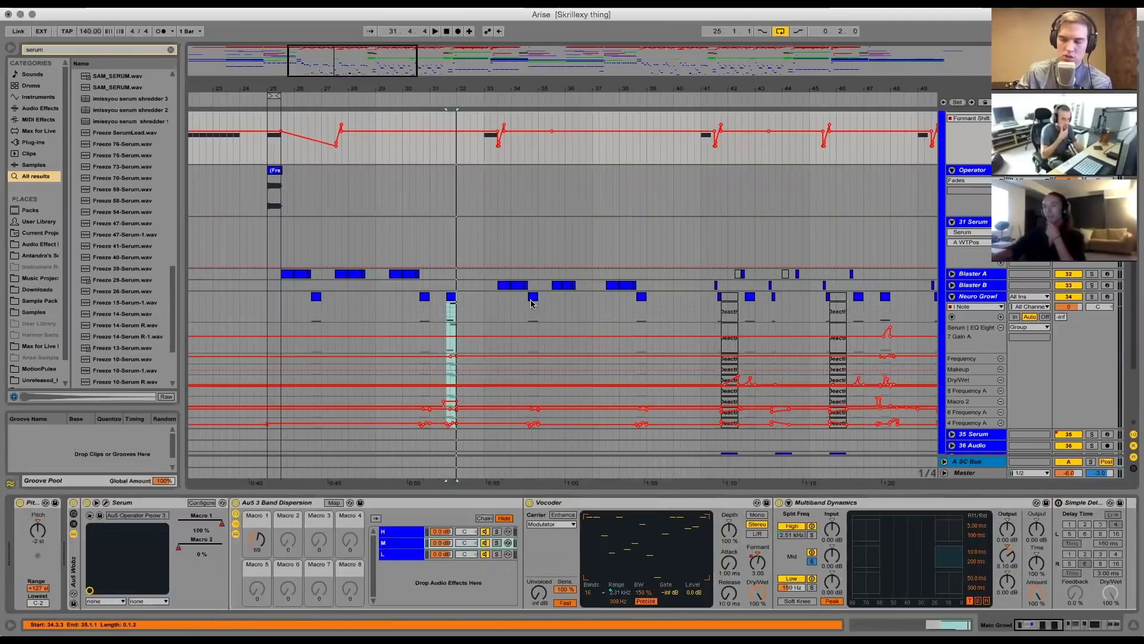
pyautogui.scroll(3, 531, 303)
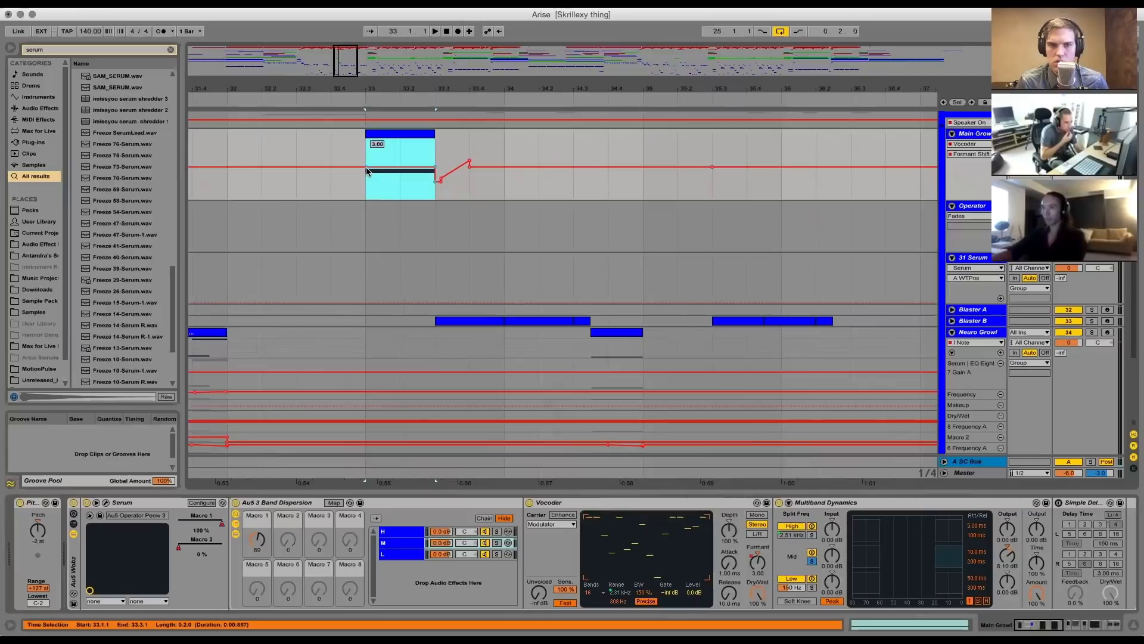
# Draw a rising Formant Shift automation ramp to about 17 across the Main Growl clip at bar 33 and play it
pyautogui.moveTo(433, 167); pyautogui.dragTo(434, 140)
pyautogui.press('space')
pyautogui.press('space')
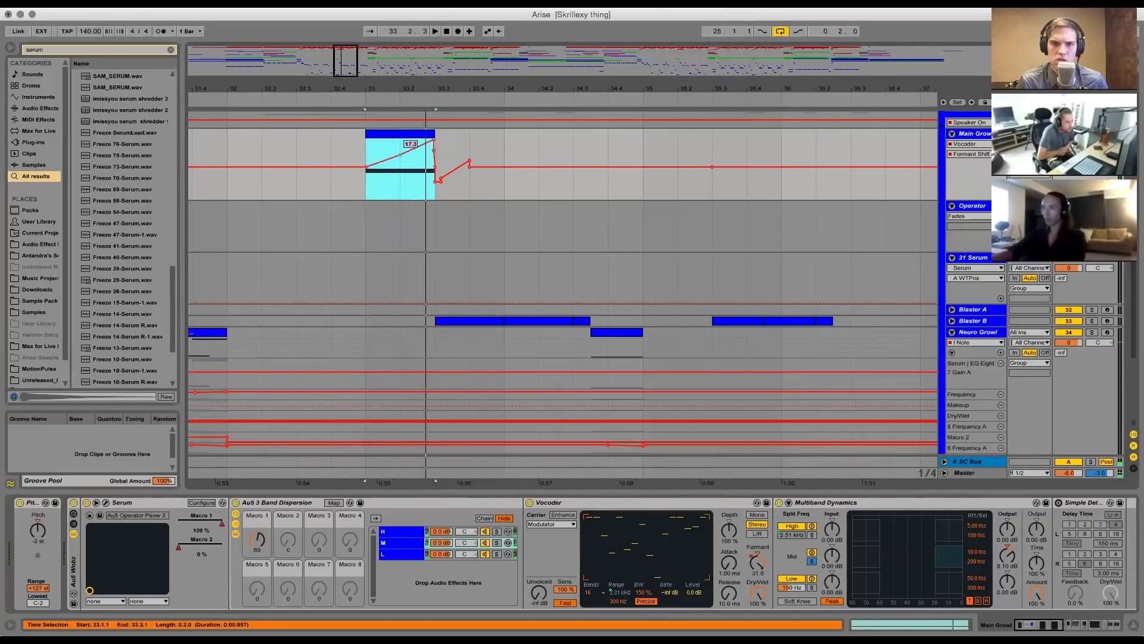
# Reshape the clip's Formant Shift automation into a curved descent from a raised start point, playing the growl to hear it
pyautogui.moveTo(366, 168)
pyautogui.mouseDown()
pyautogui.moveTo(367, 187)
pyautogui.moveTo(366, 148)
pyautogui.mouseUp()
pyautogui.press('space')
pyautogui.moveTo(434, 140); pyautogui.dragTo(434, 199)
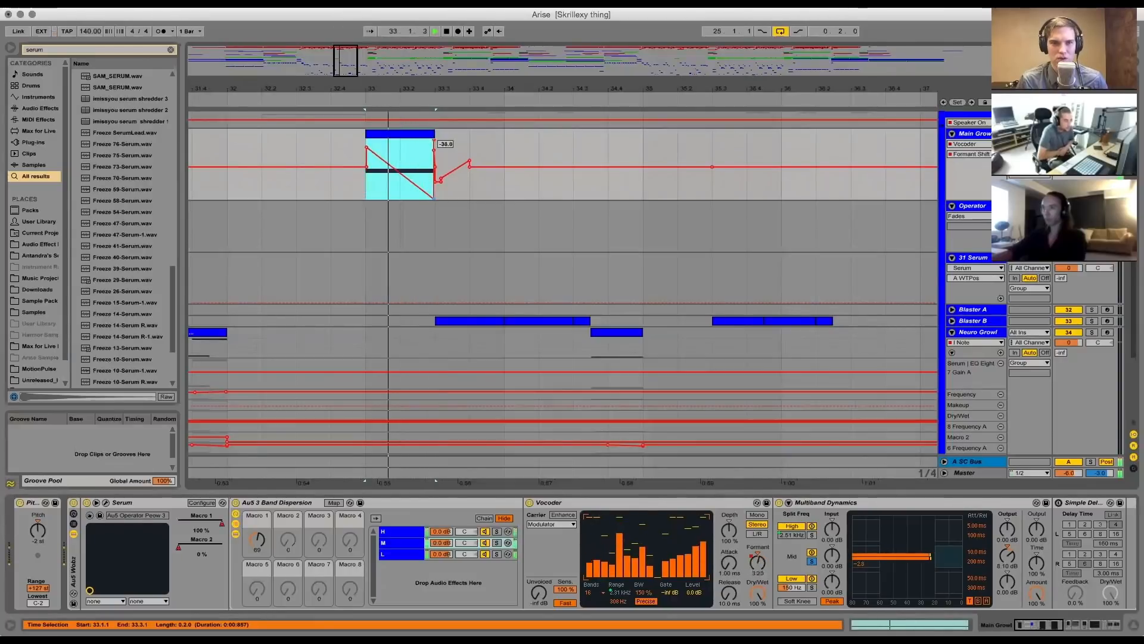
pyautogui.press('space')
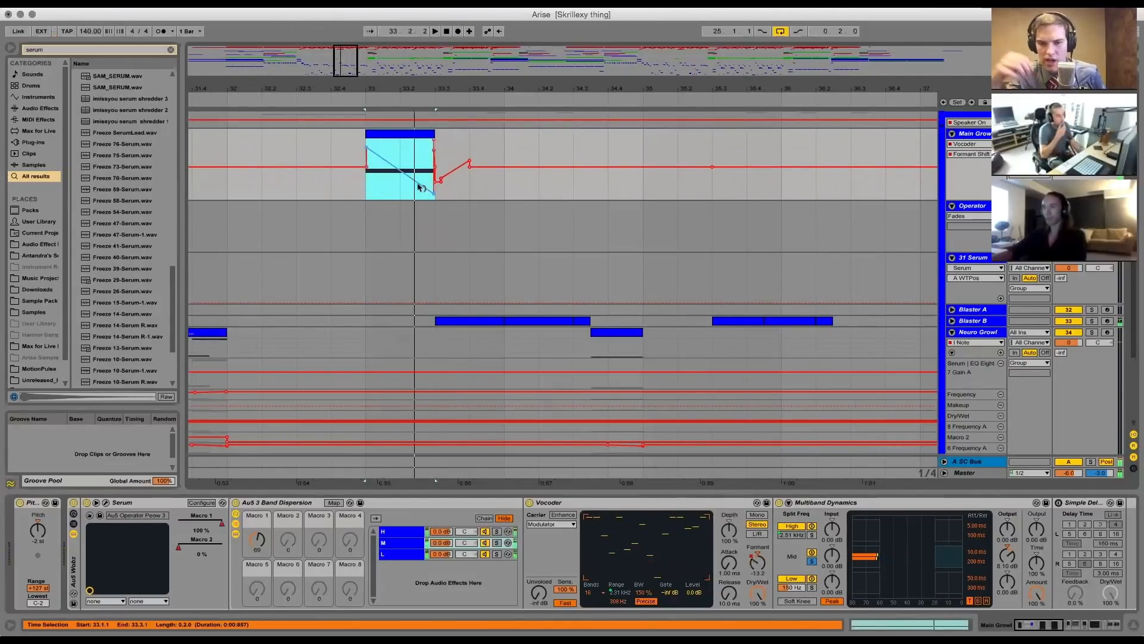
pyautogui.moveTo(421, 186); pyautogui.dragTo(420, 195)
pyautogui.press('space')
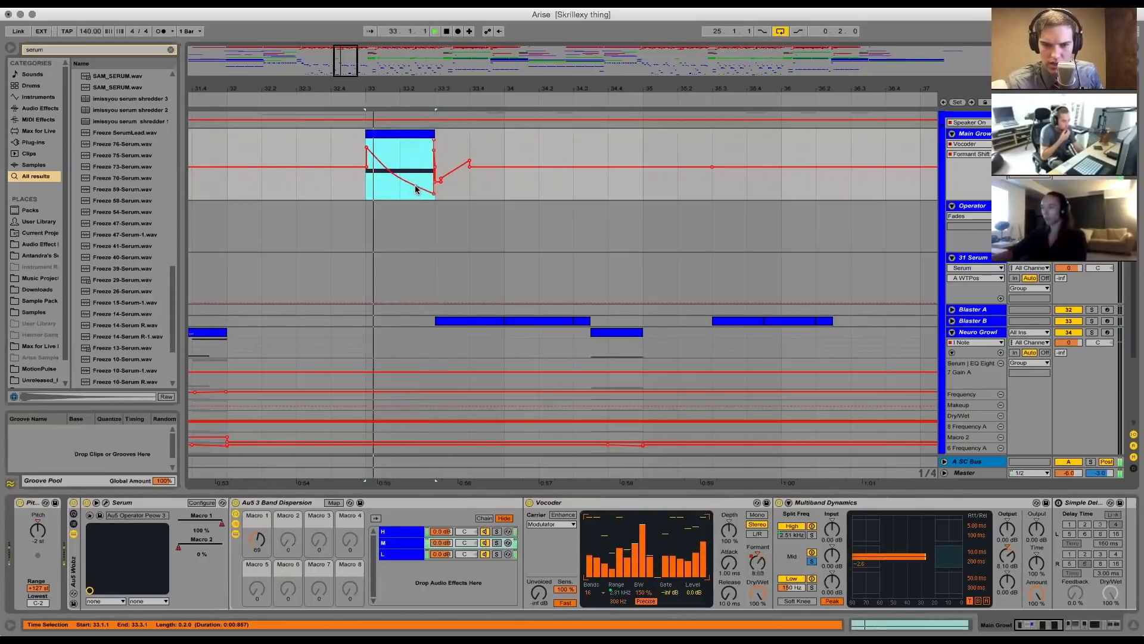
pyautogui.press('space')
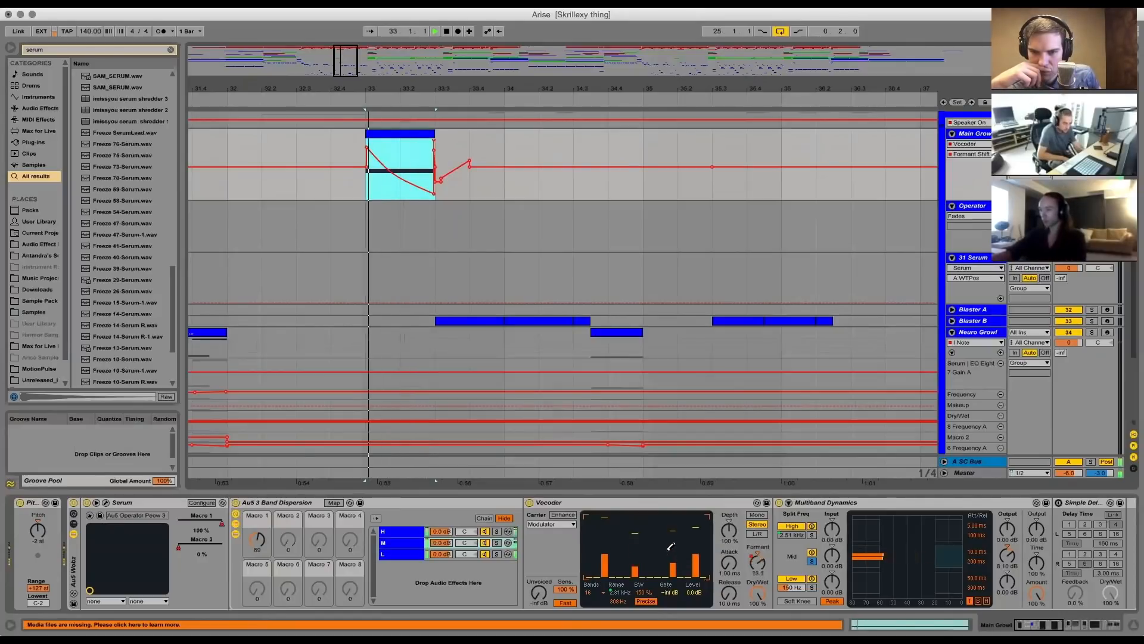
# Solo the M chain and redraw the Vocoder's band levels during playback, finishing with every band raised to maximum
pyautogui.click(497, 543)
pyautogui.press('space')
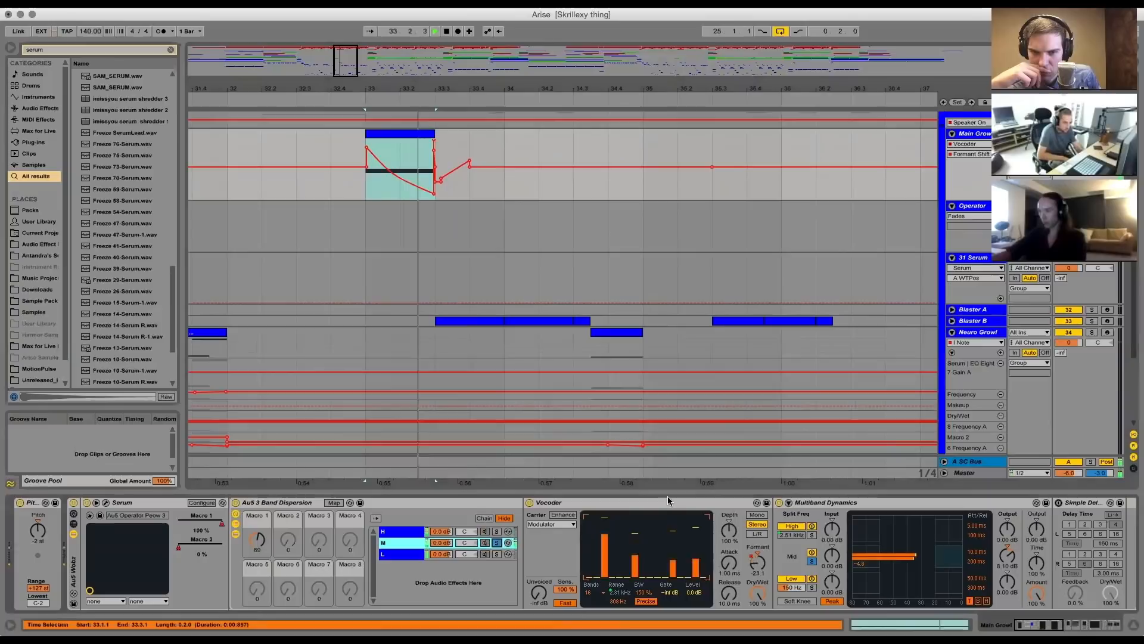
pyautogui.moveTo(680, 549)
pyautogui.mouseDown()
pyautogui.moveTo(634, 533)
pyautogui.moveTo(603, 571)
pyautogui.mouseUp()
pyautogui.moveTo(657, 545)
pyautogui.mouseDown()
pyautogui.moveTo(703, 578)
pyautogui.moveTo(686, 545)
pyautogui.moveTo(717, 516)
pyautogui.moveTo(578, 514)
pyautogui.mouseUp()
pyautogui.press('space')
pyautogui.moveTo(643, 500); pyautogui.dragTo(736, 478)
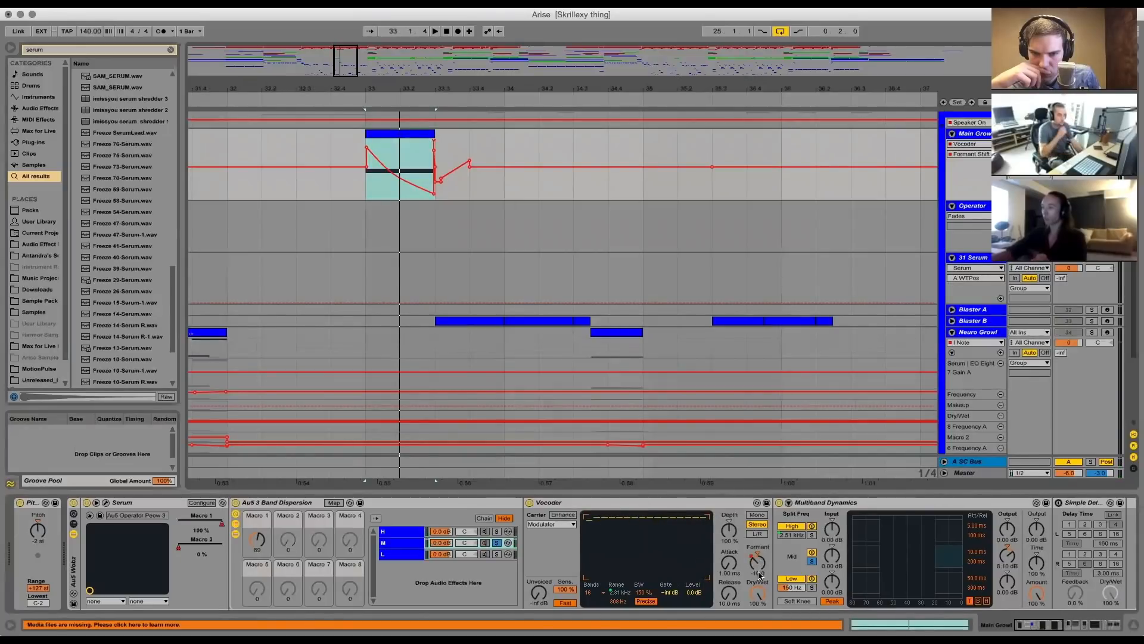
# Cut most of the Vocoder's lower and middle bands and sweep its Formant control to -21.4 during playback
pyautogui.press('space')
pyautogui.moveTo(758, 564)
pyautogui.mouseDown()
pyautogui.moveTo(758, 533)
pyautogui.moveTo(758, 558)
pyautogui.mouseUp()
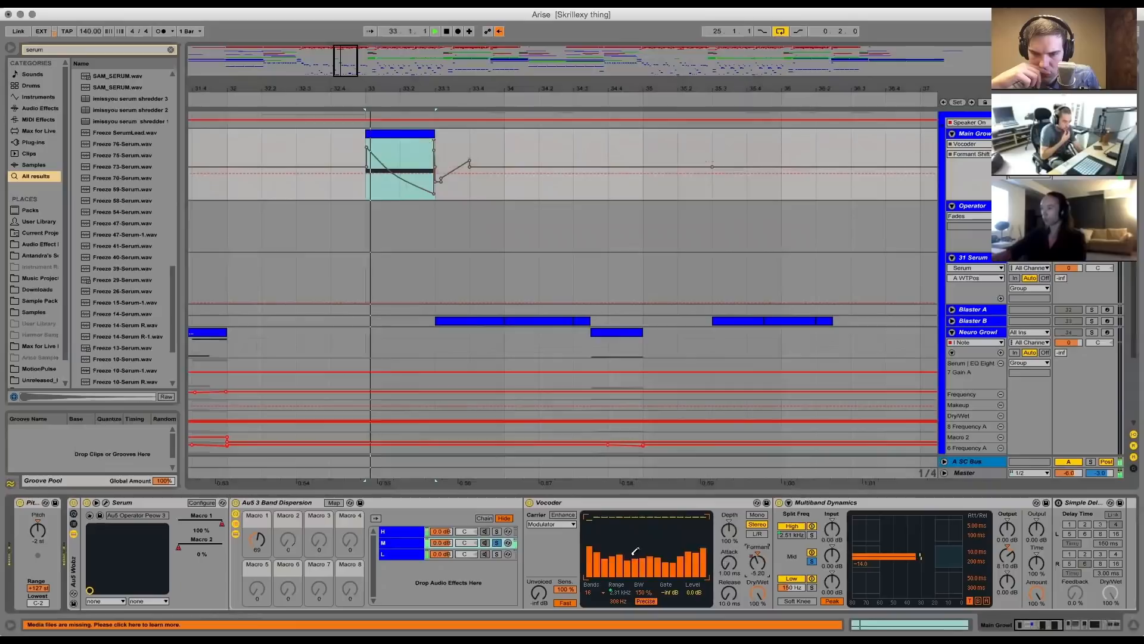
pyautogui.moveTo(604, 551); pyautogui.dragTo(656, 586)
pyautogui.moveTo(759, 571); pyautogui.dragTo(759, 596)
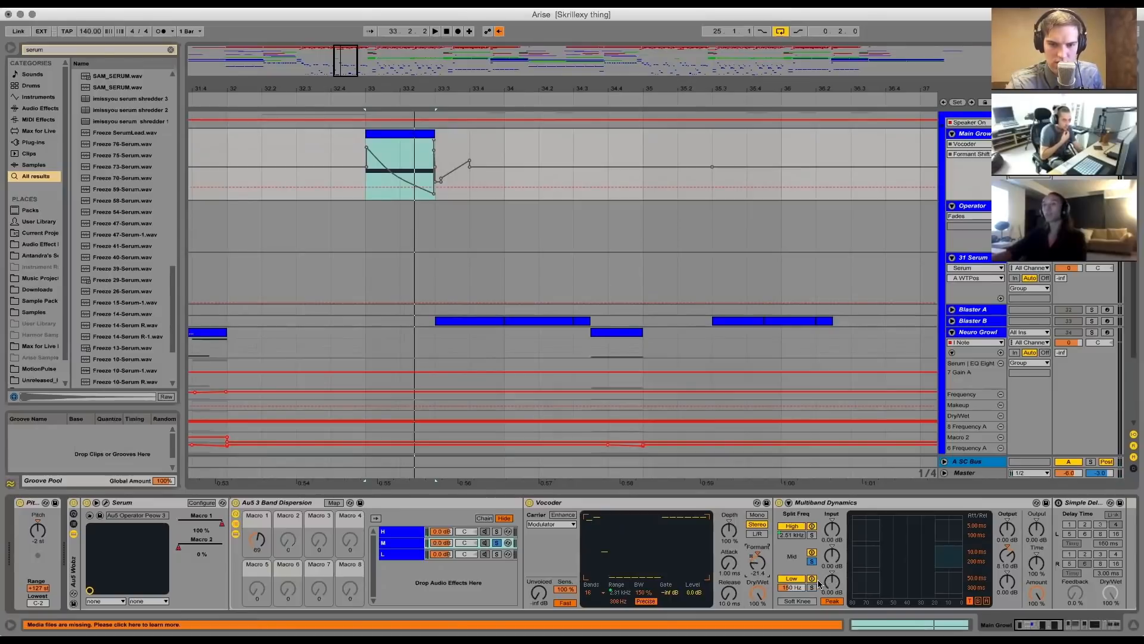
# Examine the Vocoder's Carrier options and keep the carrier set to Modulator
pyautogui.click(550, 503)
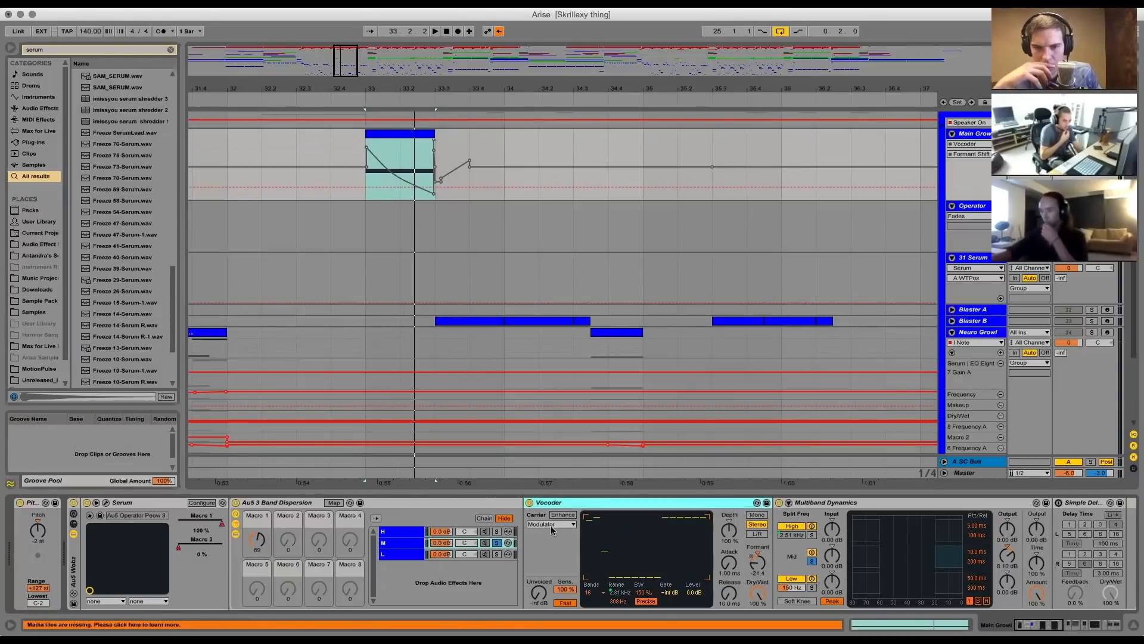
pyautogui.click(553, 525)
pyautogui.click(635, 505)
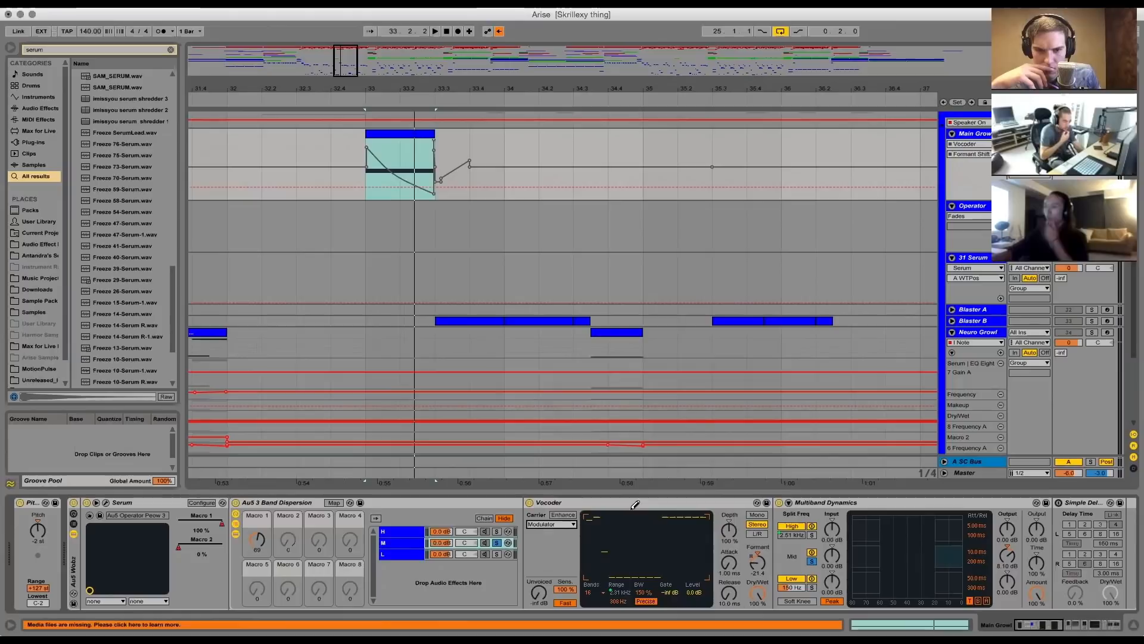
pyautogui.click(550, 523)
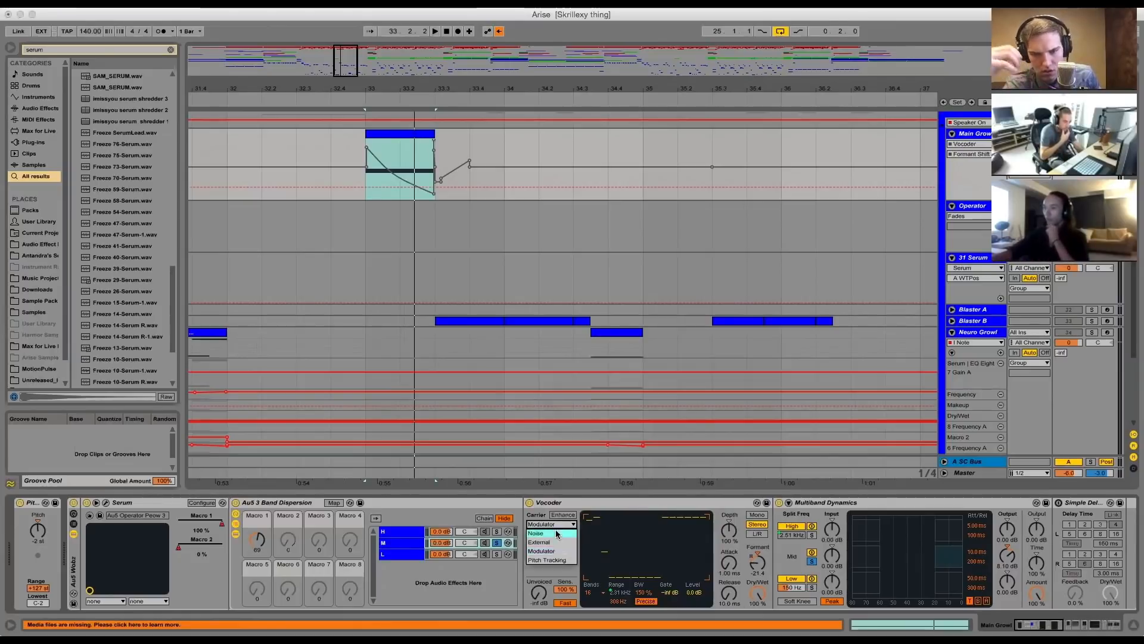
pyautogui.click(552, 550)
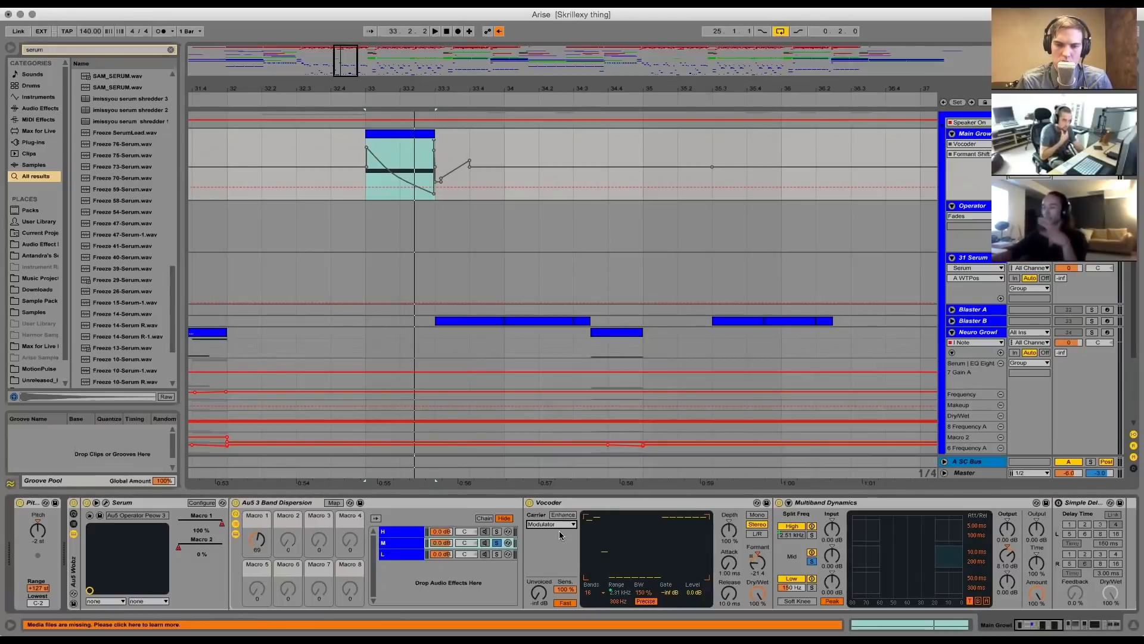
# Review the Multiband Dynamics and Simple Delay devices that follow the Vocoder in the M chain
pyautogui.click(810, 503)
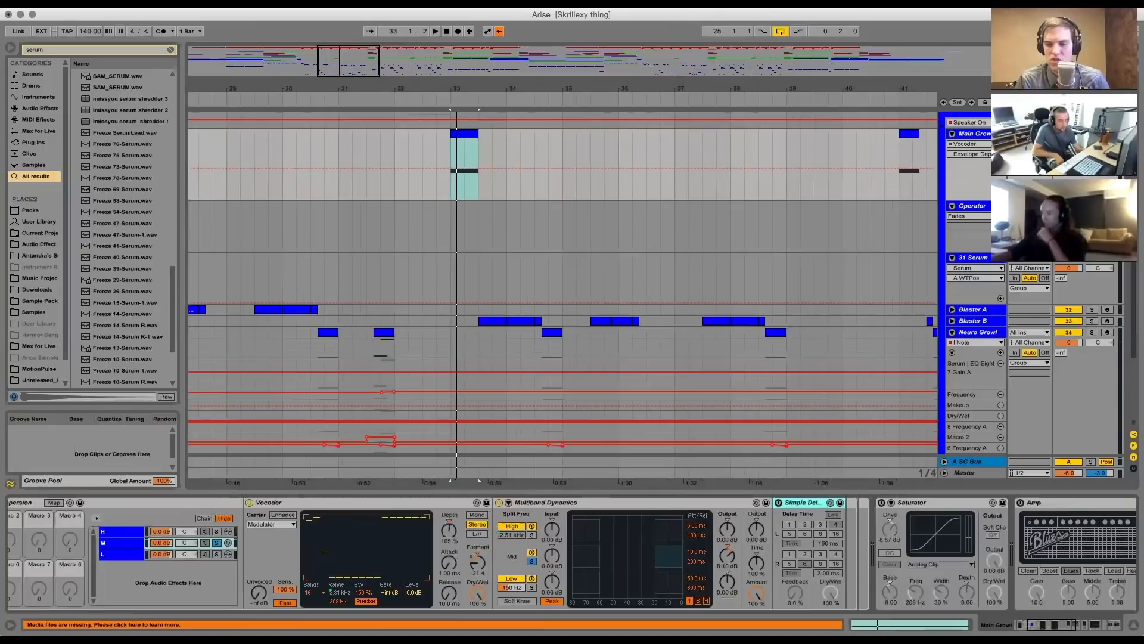
pyautogui.hscroll(-5, 572, 555)
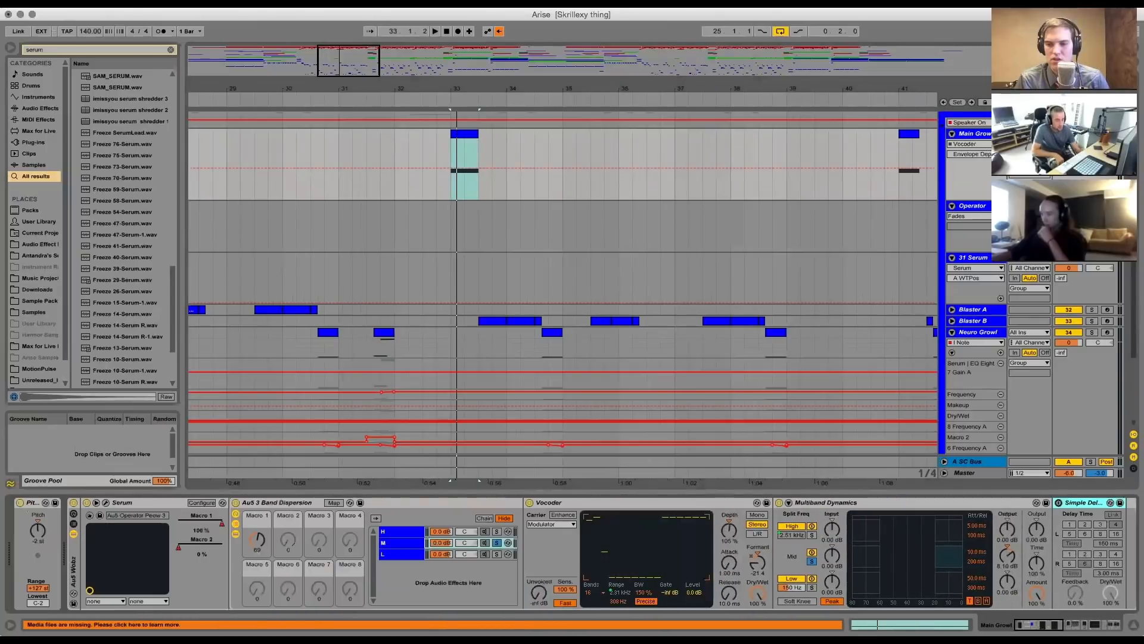
# Compare the devices in the H and M chains of the Au5 3 Band Dispersion rack
pyautogui.click(388, 544)
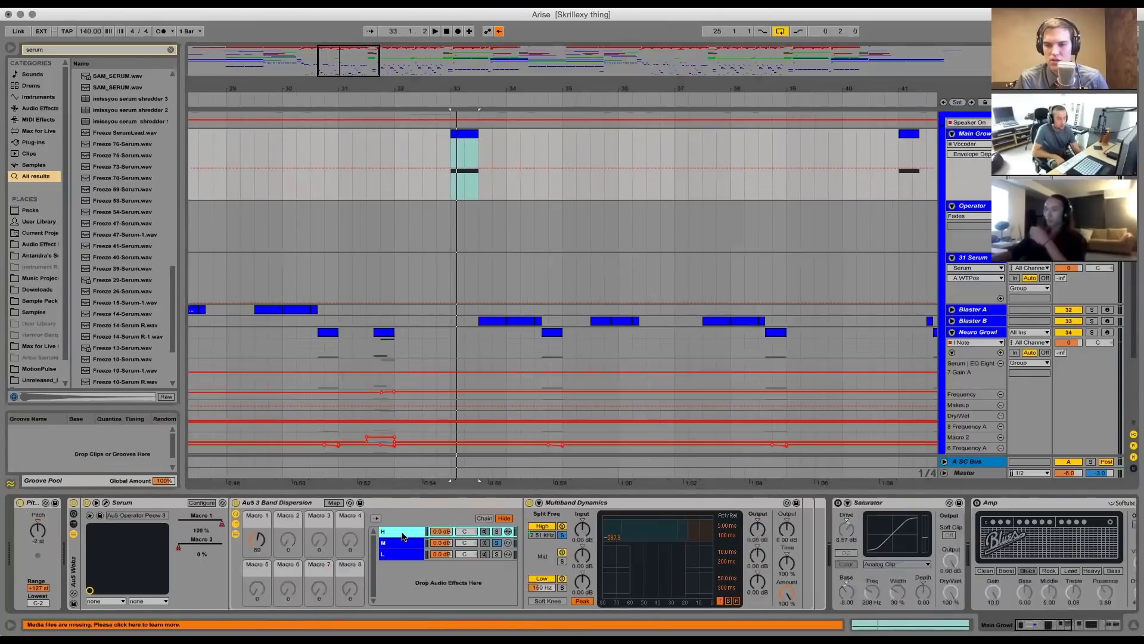
pyautogui.click(269, 505)
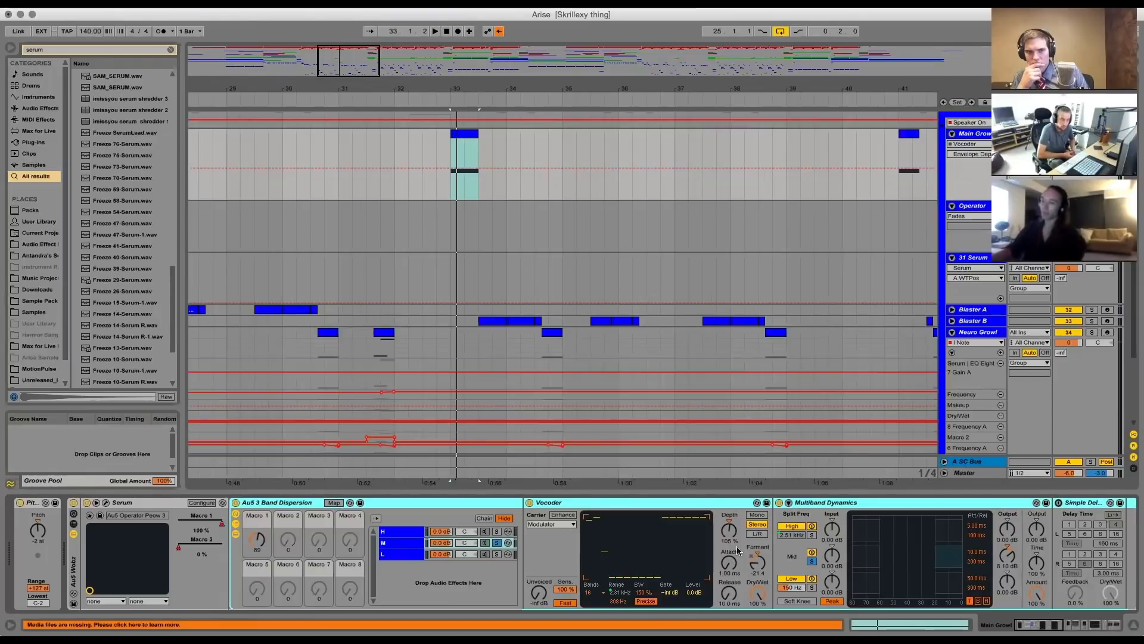
pyautogui.click(406, 532)
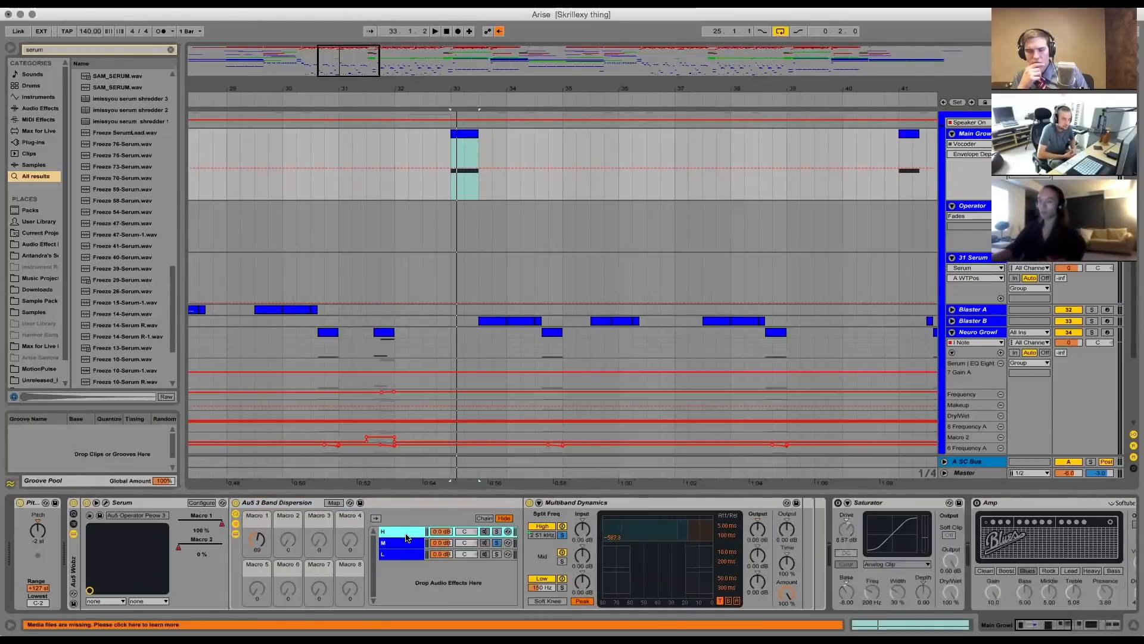
pyautogui.click(405, 542)
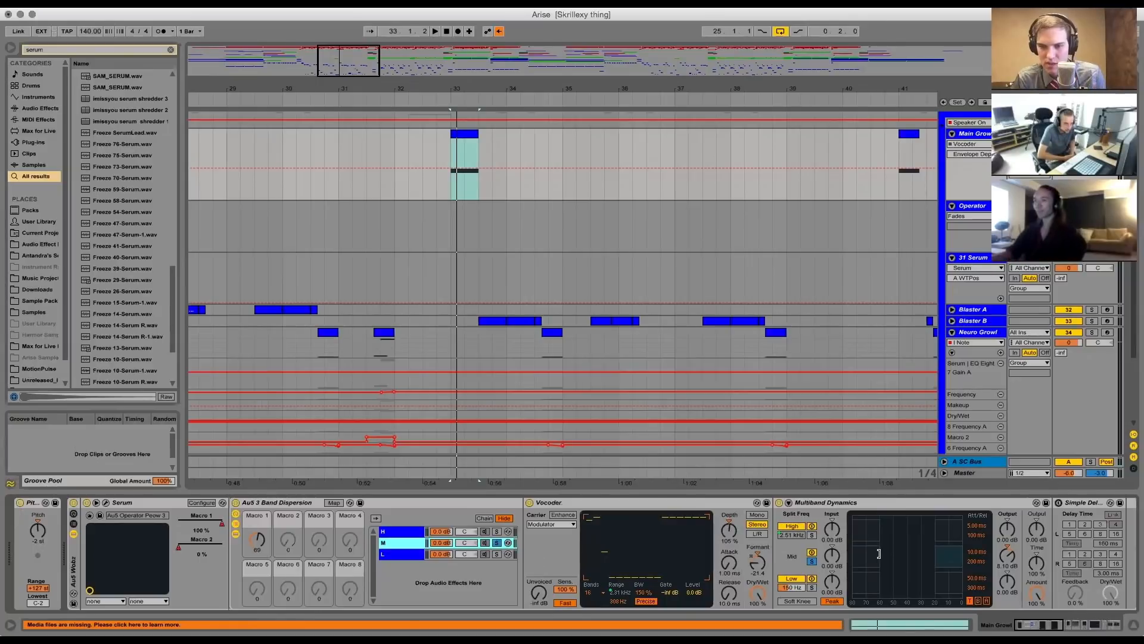
# Enable the Saturator after the dispersion rack and compare the growl with and without it during playback
pyautogui.hscroll(10, 894, 555)
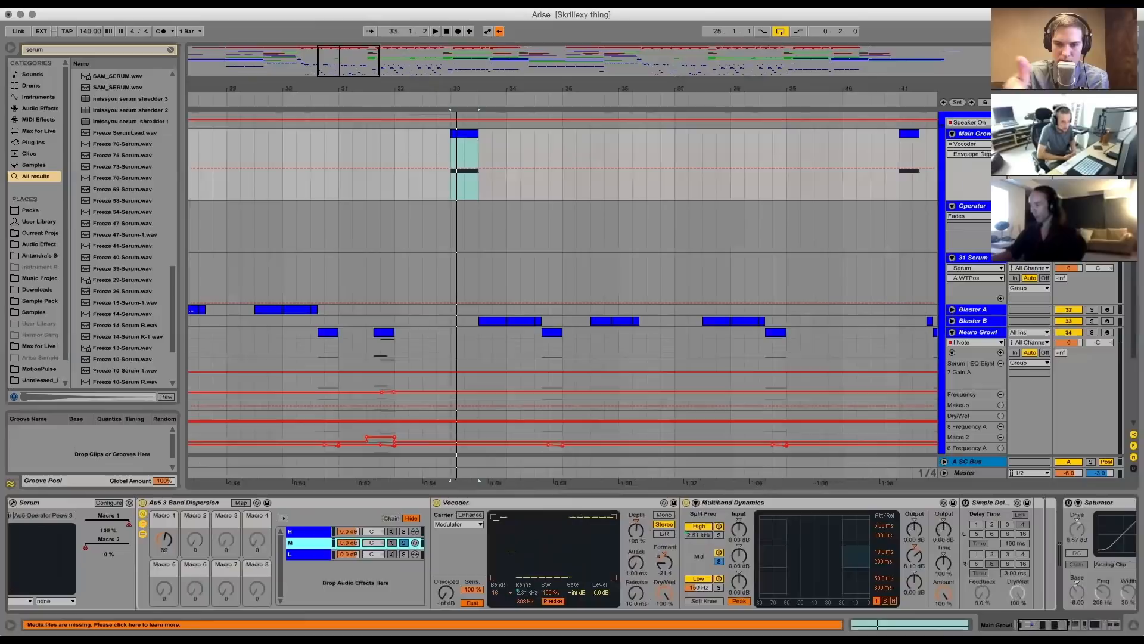
pyautogui.hscroll(5, 572, 554)
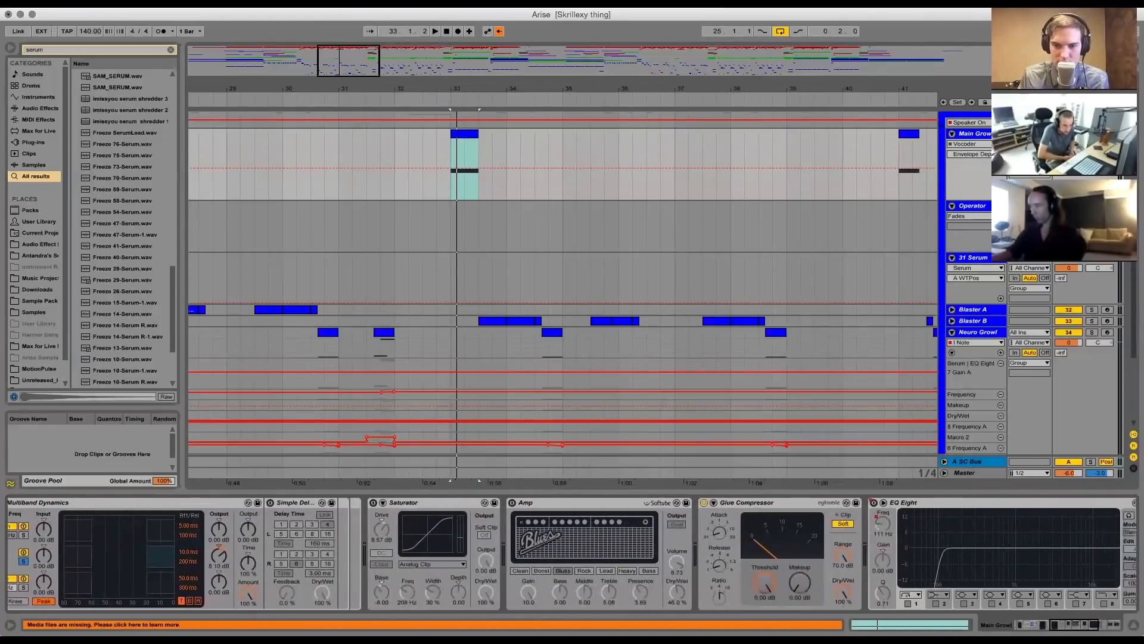
pyautogui.hscroll(-10, 572, 555)
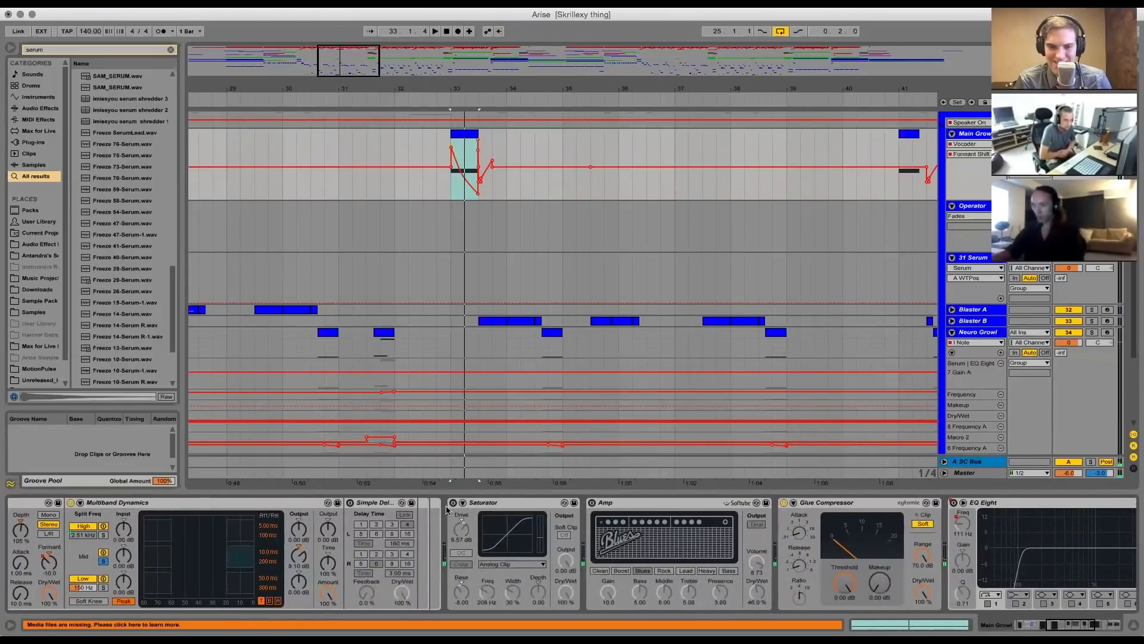
pyautogui.click(453, 503)
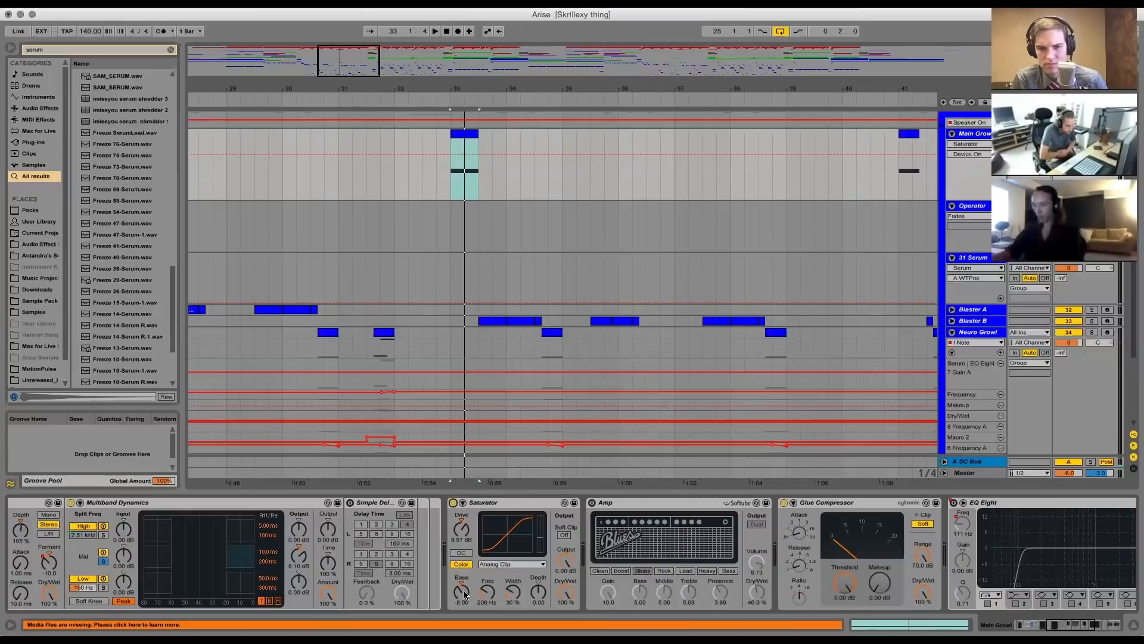
pyautogui.press('space')
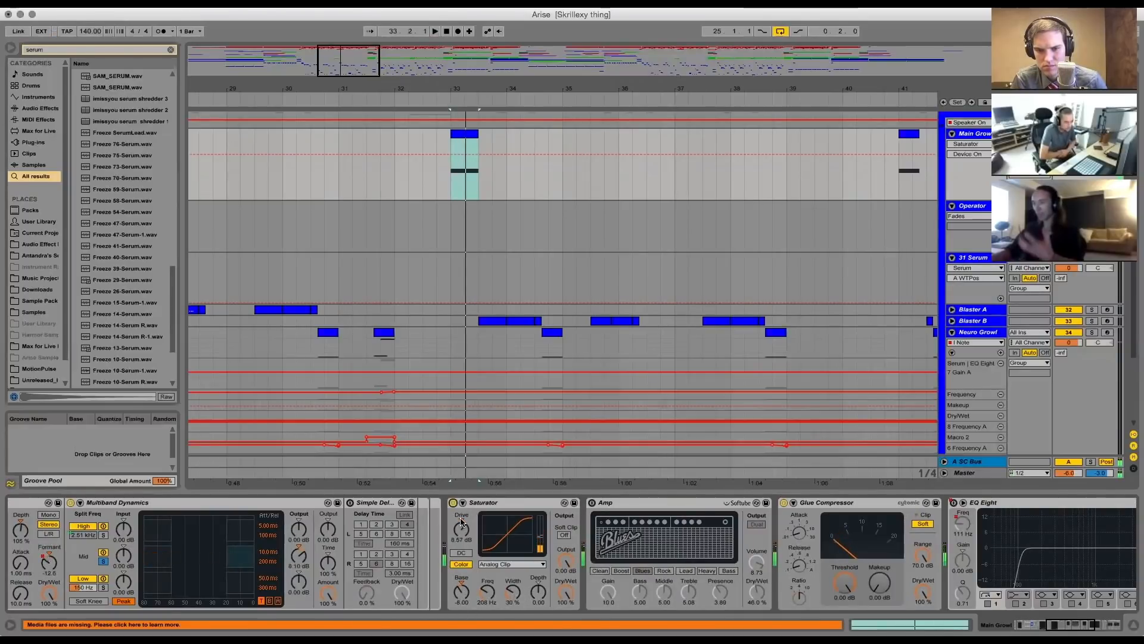
pyautogui.click(453, 503)
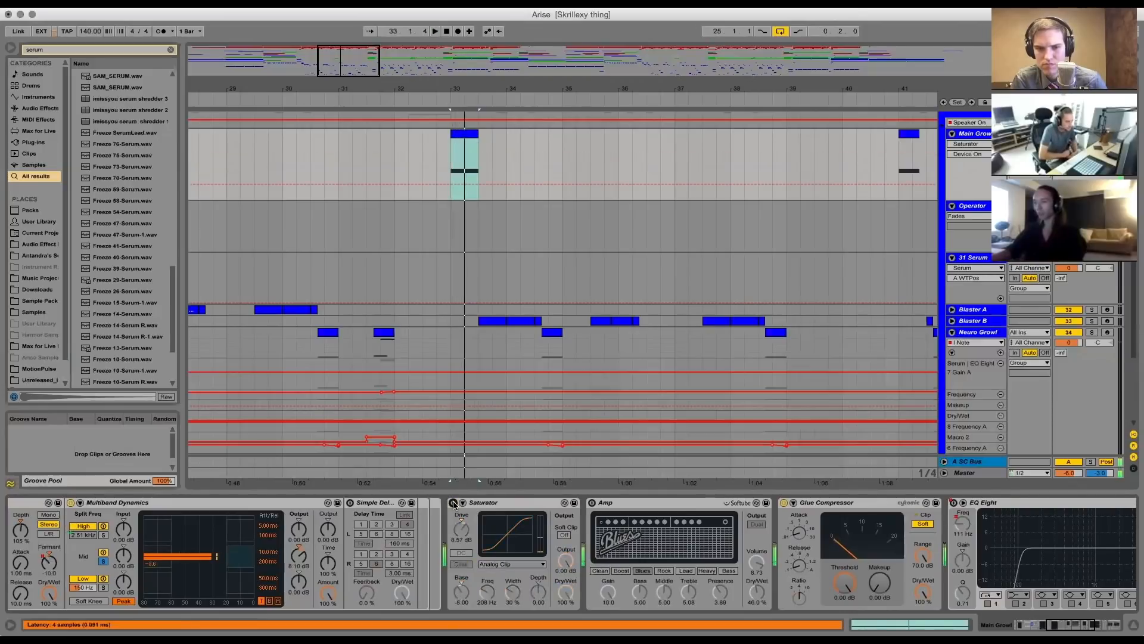
pyautogui.click(453, 503)
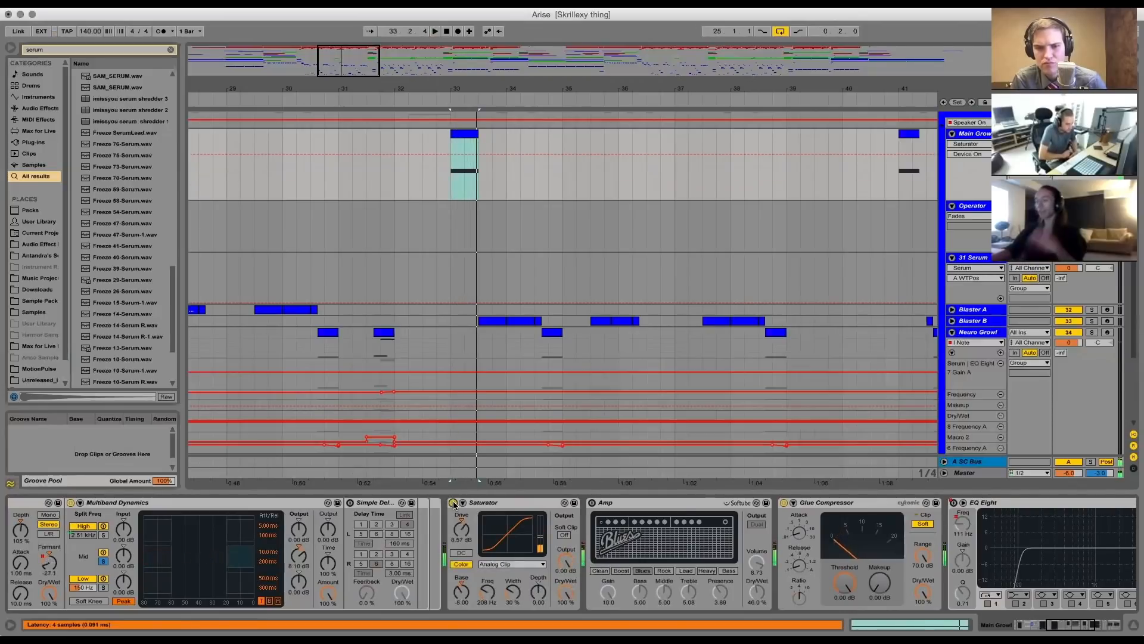
# Enable the Blues Amp, sweep its Dry/Wet amount from zero during playback, and leave it at 42.1 %
pyautogui.click(593, 504)
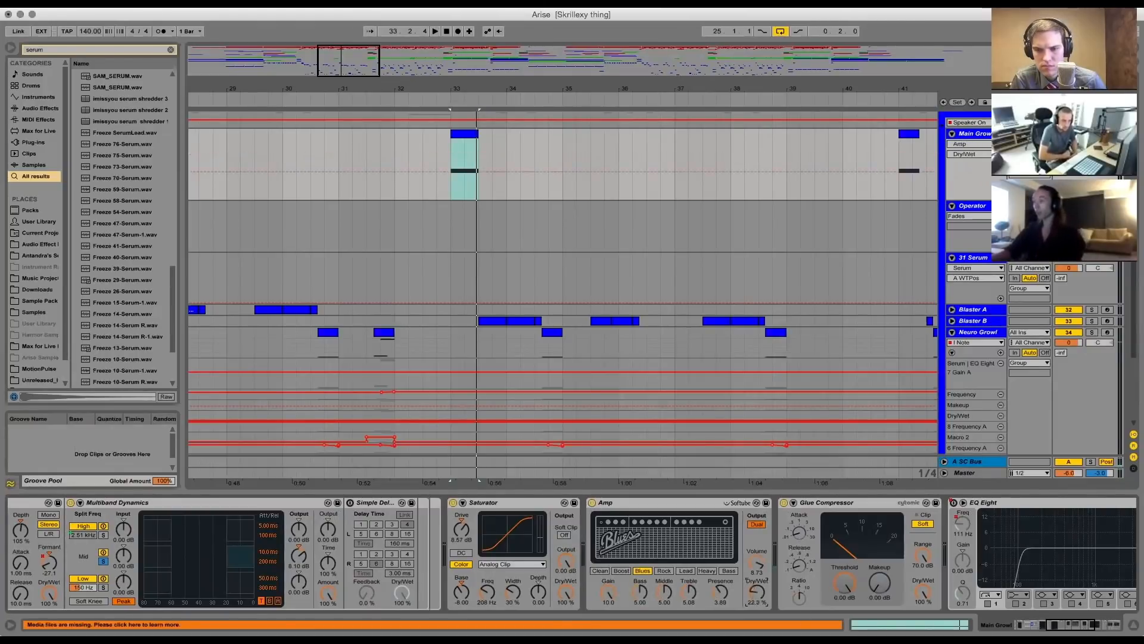
pyautogui.moveTo(756, 594); pyautogui.dragTo(756, 626)
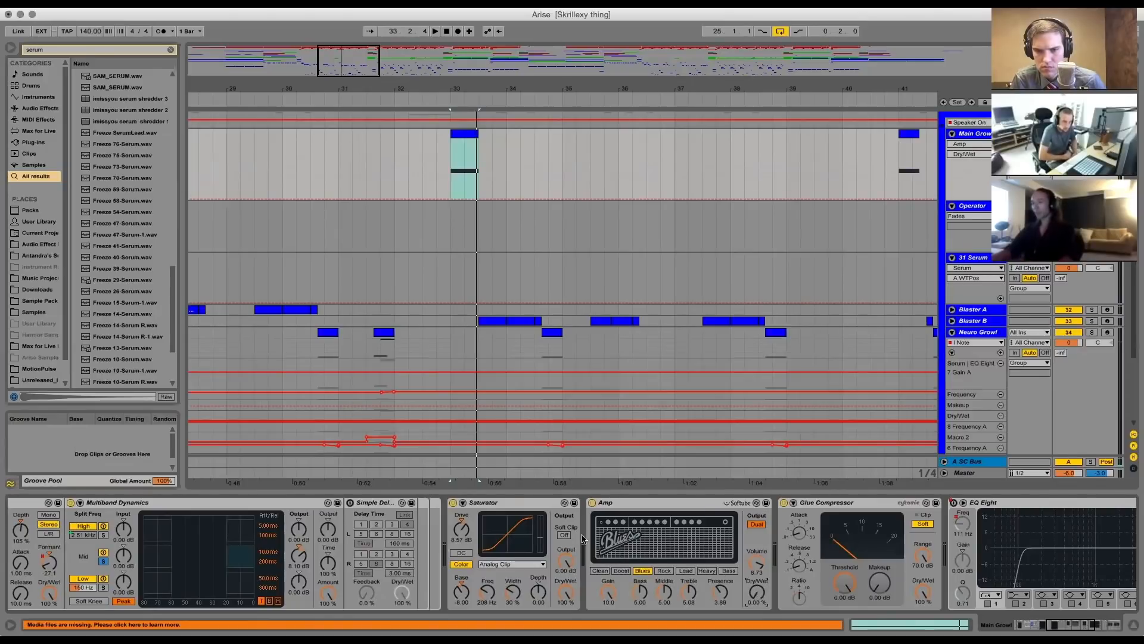
pyautogui.moveTo(758, 593); pyautogui.dragTo(758, 549)
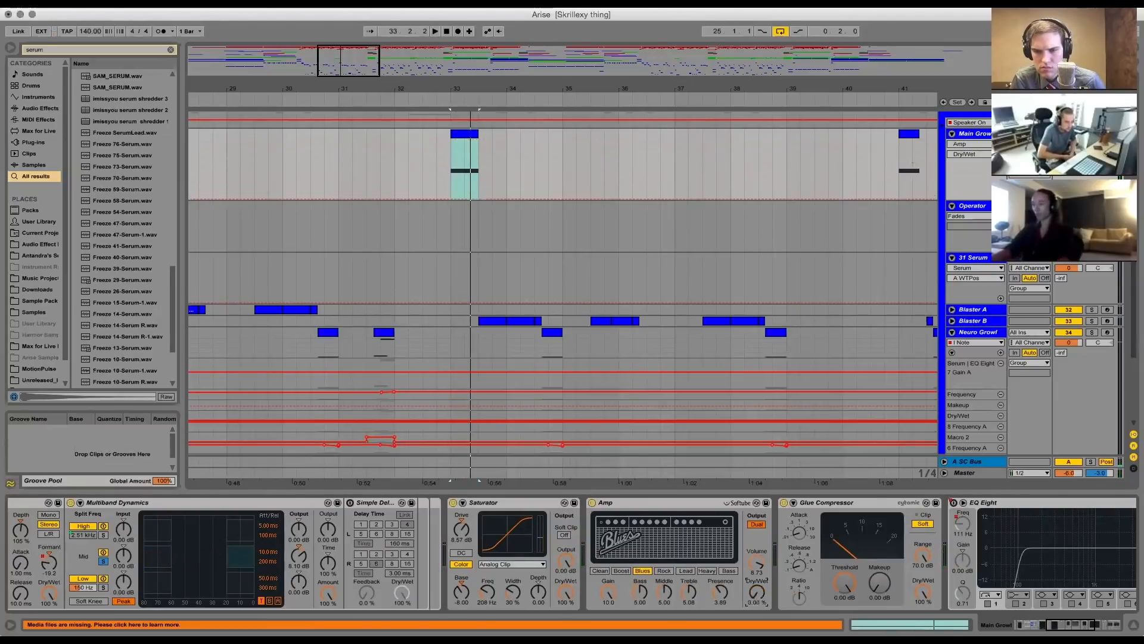
pyautogui.press('space')
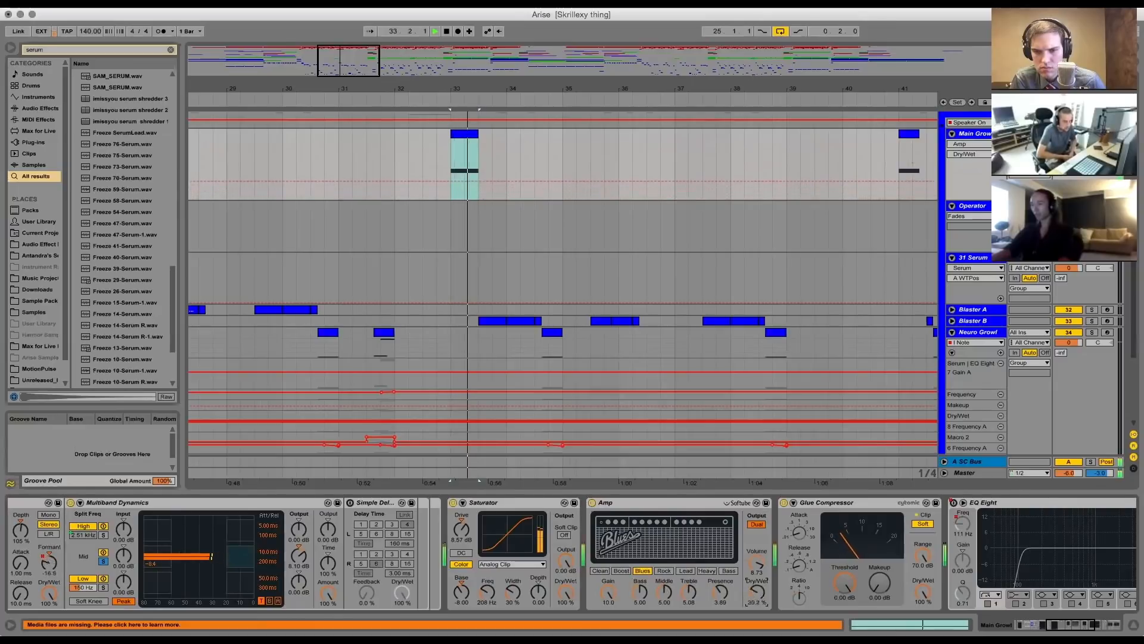
pyautogui.press('space')
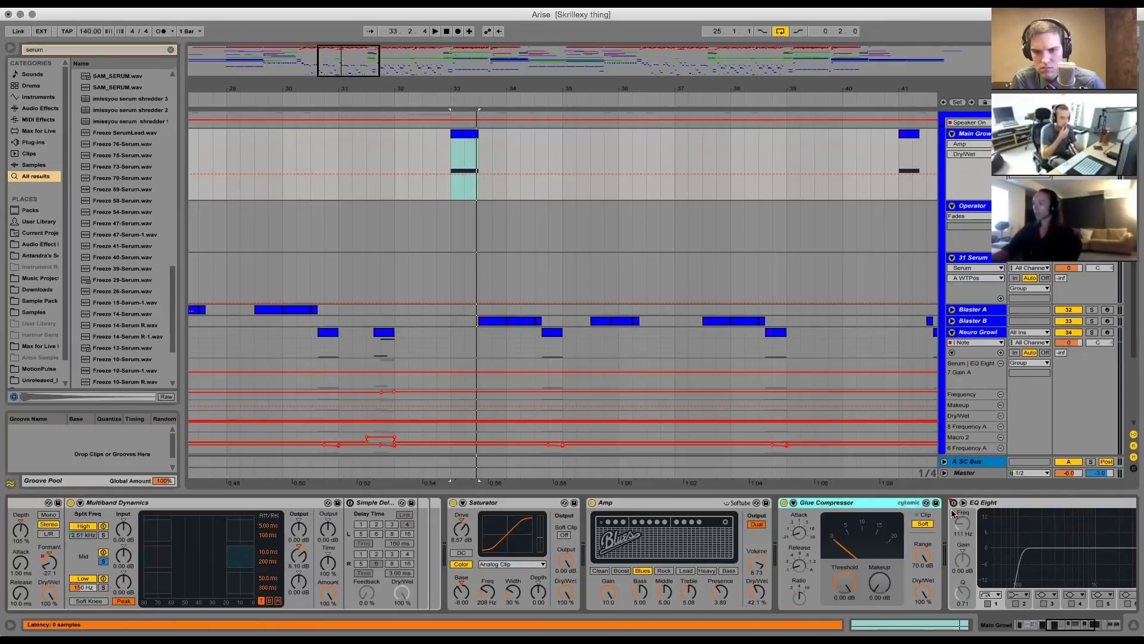
# Check the Glue Compressor's effect by toggling its Soft clip option and bypassing the device around playback
pyautogui.click(928, 523)
pyautogui.click(925, 524)
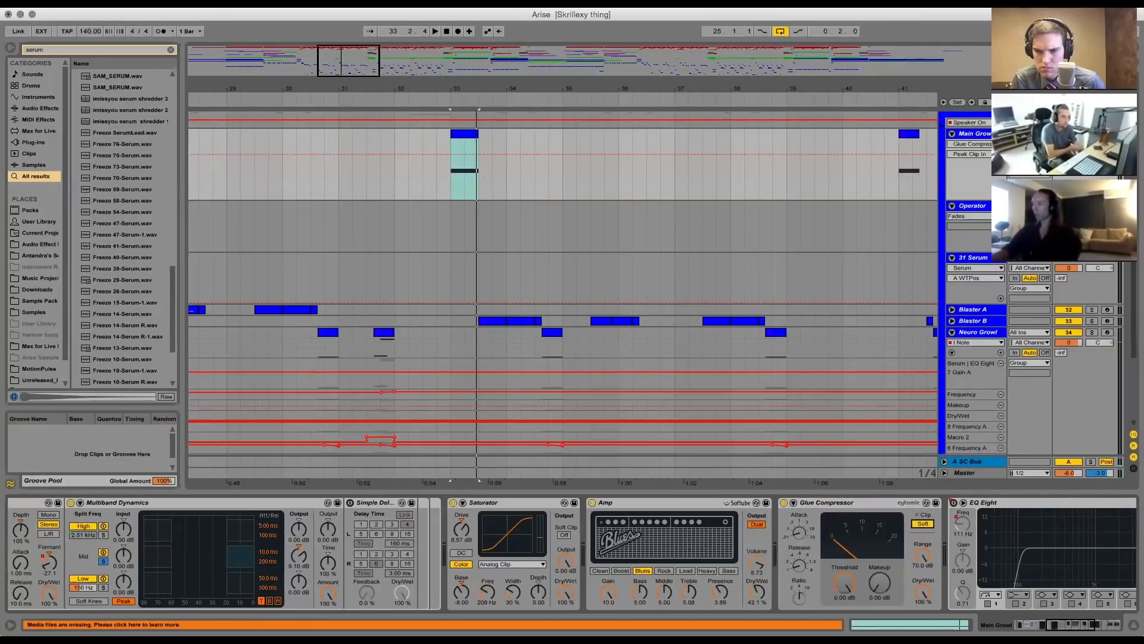
pyautogui.hscroll(5, 925, 523)
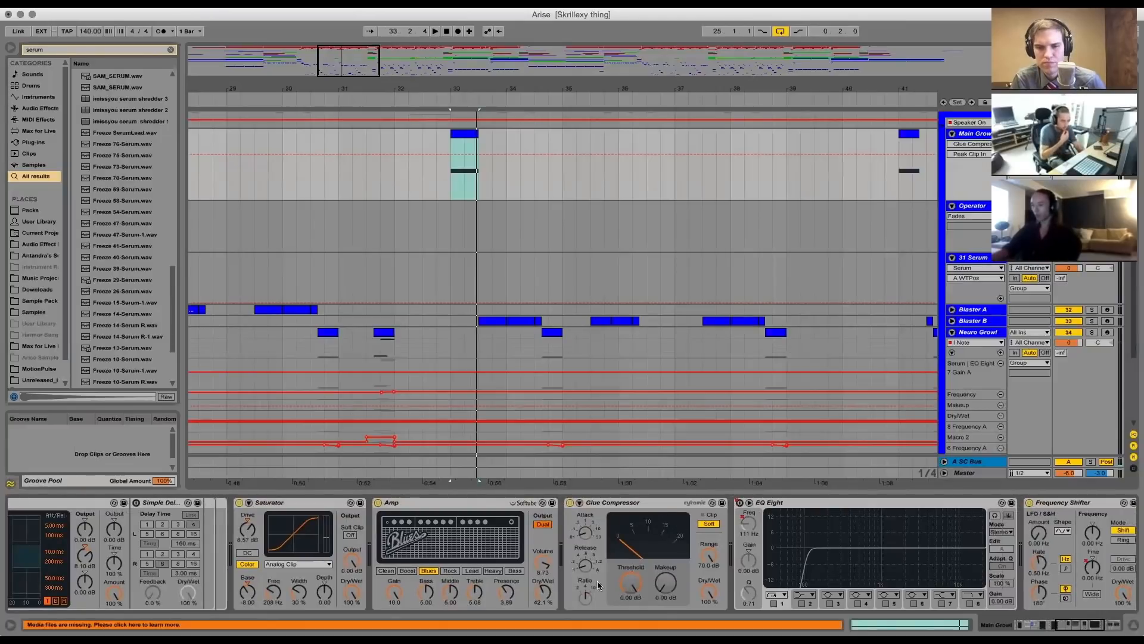
pyautogui.click(571, 504)
pyautogui.press('space')
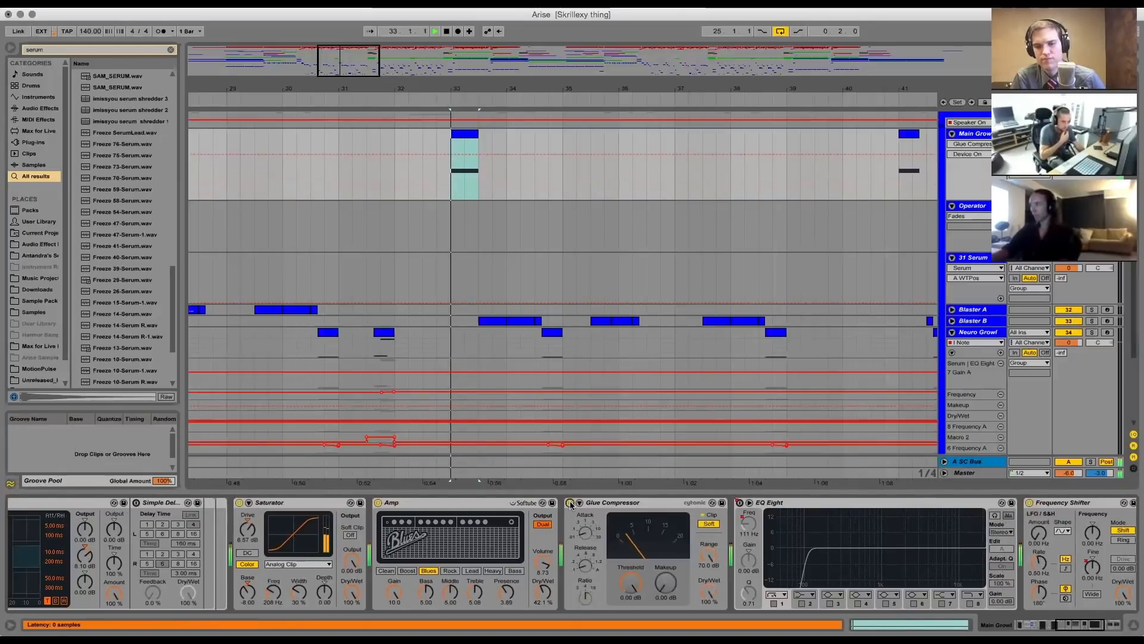
pyautogui.click(571, 504)
pyautogui.press('space')
# Show the Frequency Shifter's automation and play the Main Growl build-up from bar 93 with the shifter off
pyautogui.hscroll(8, 571, 506)
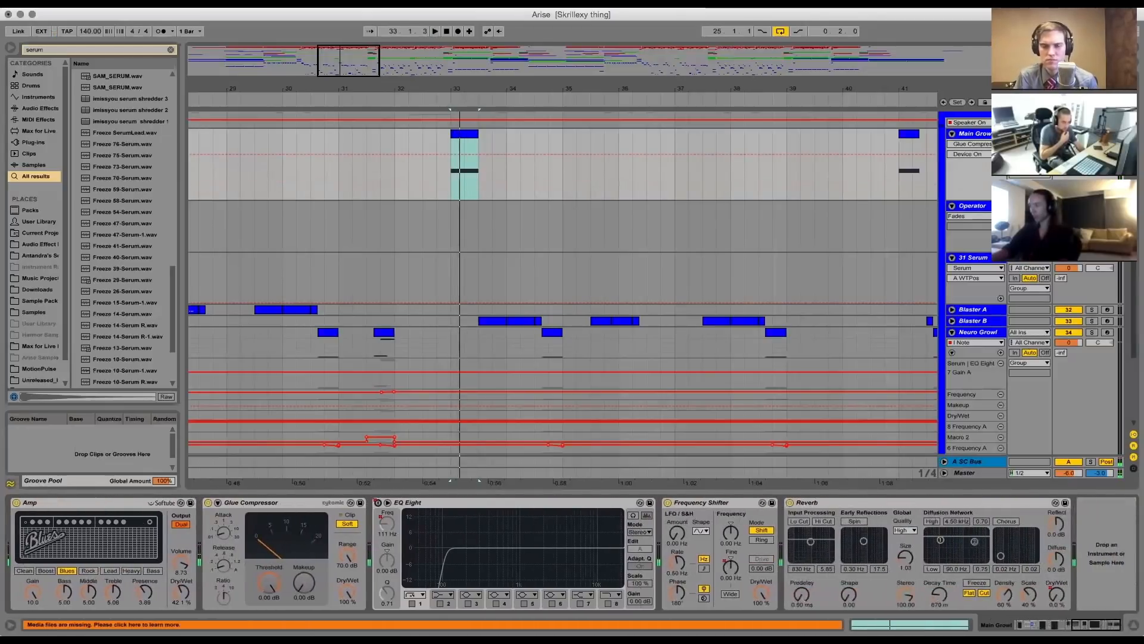
pyautogui.rightClick(733, 564)
pyautogui.click(758, 571)
pyautogui.moveTo(788, 76); pyautogui.dragTo(705, 137)
pyautogui.click(703, 149)
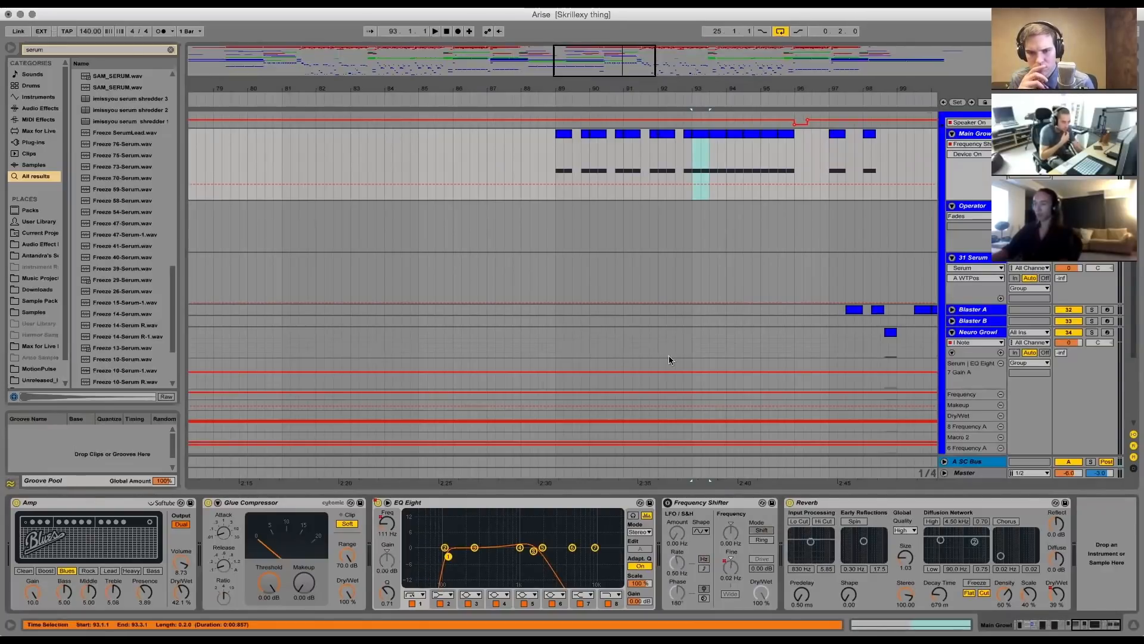
pyautogui.press('space')
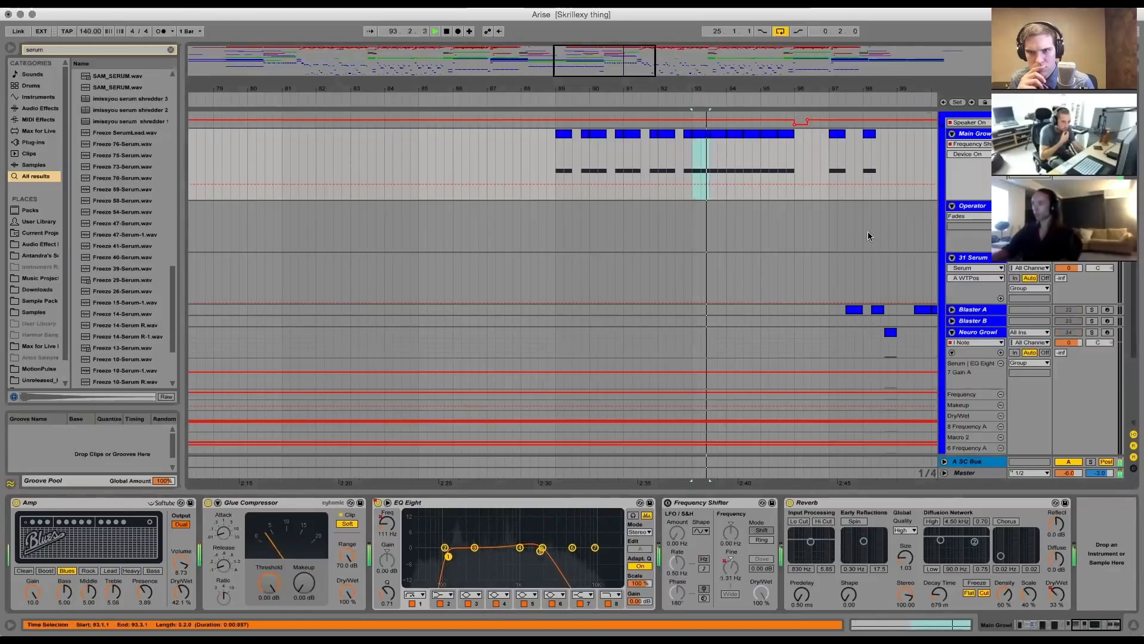
pyautogui.press('space')
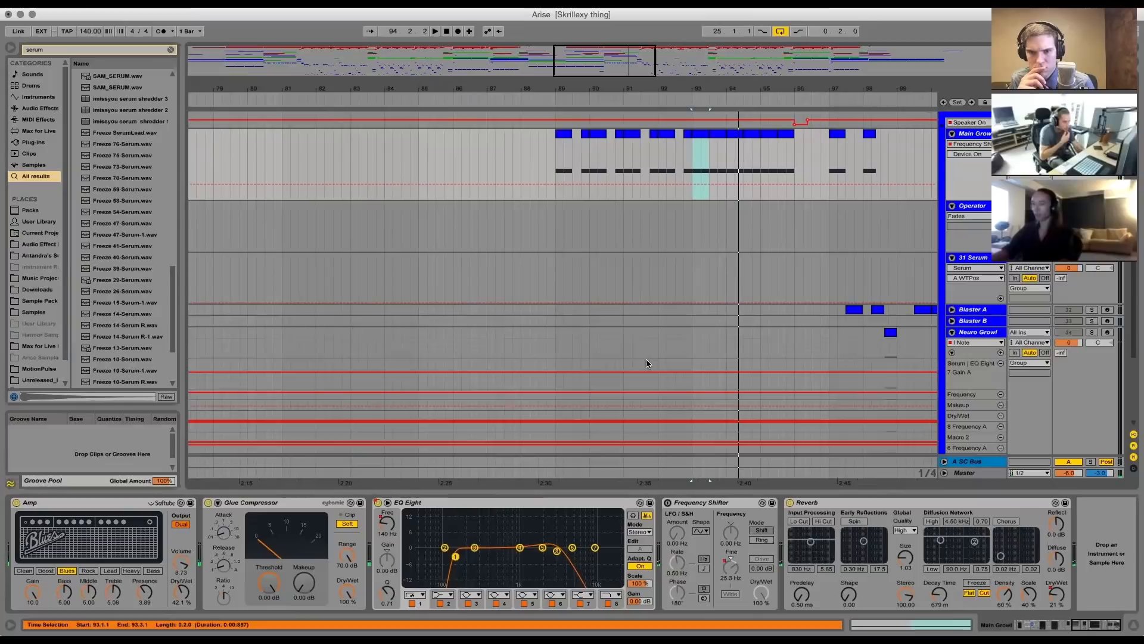
pyautogui.press('space')
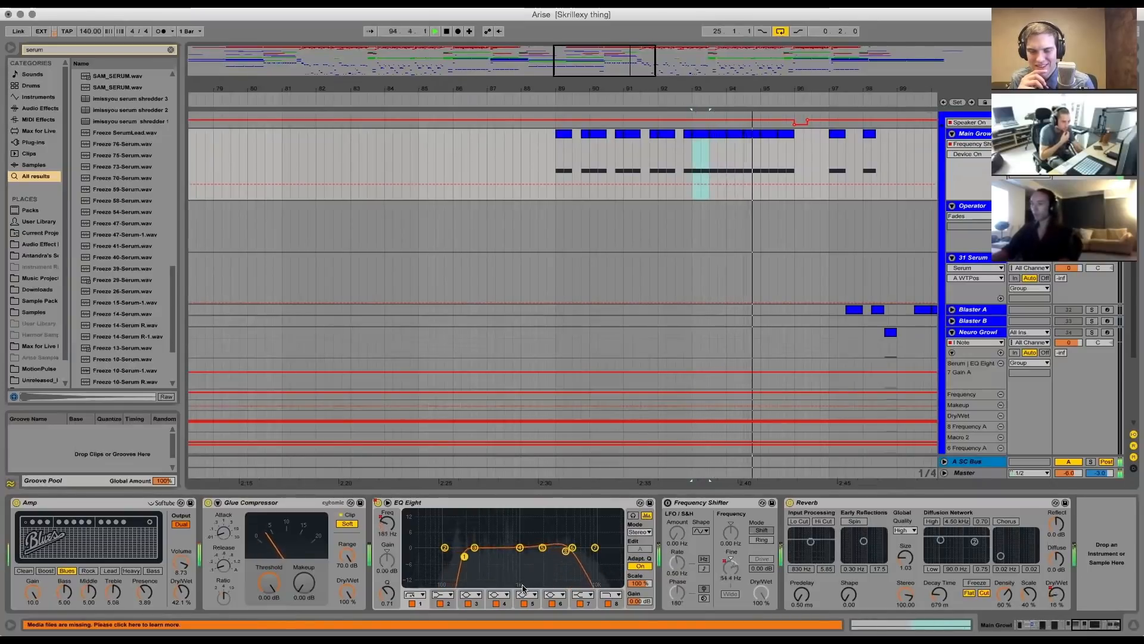
pyautogui.press('space')
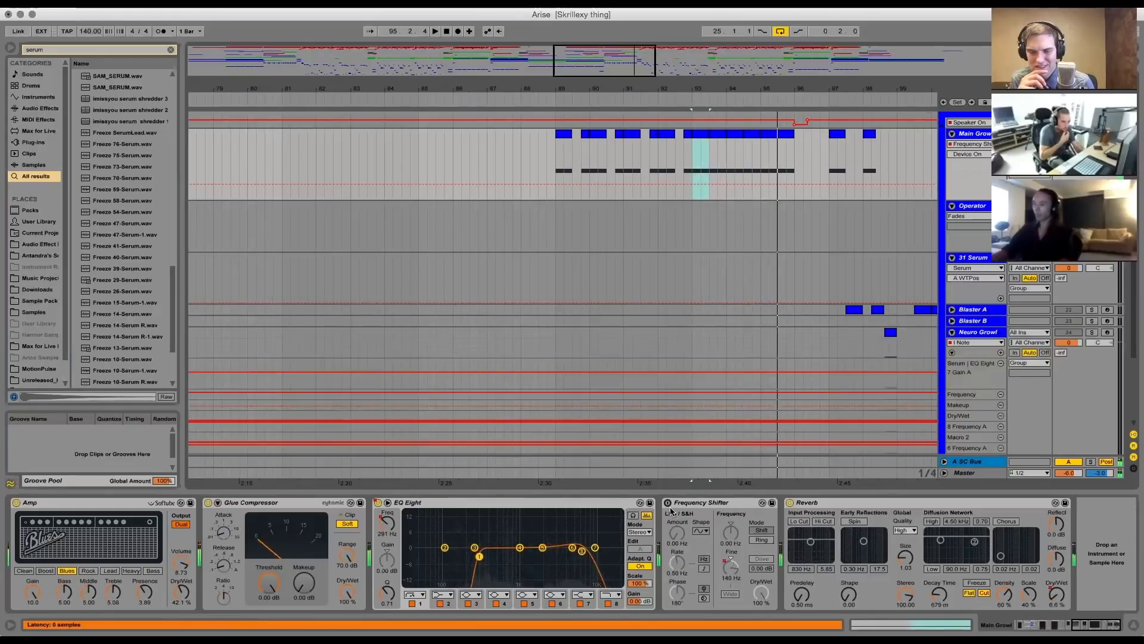
# Audition the Main Growl build-up with the Frequency Shifter enabled, and switch the device off again
pyautogui.click(701, 138)
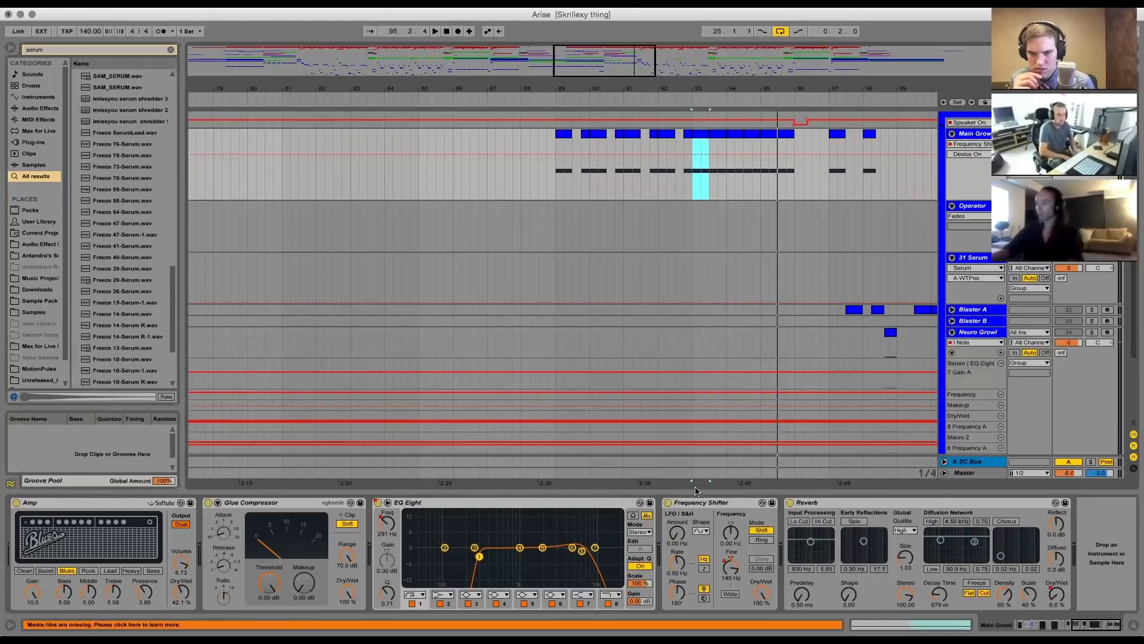
pyautogui.click(667, 508)
pyautogui.press('space')
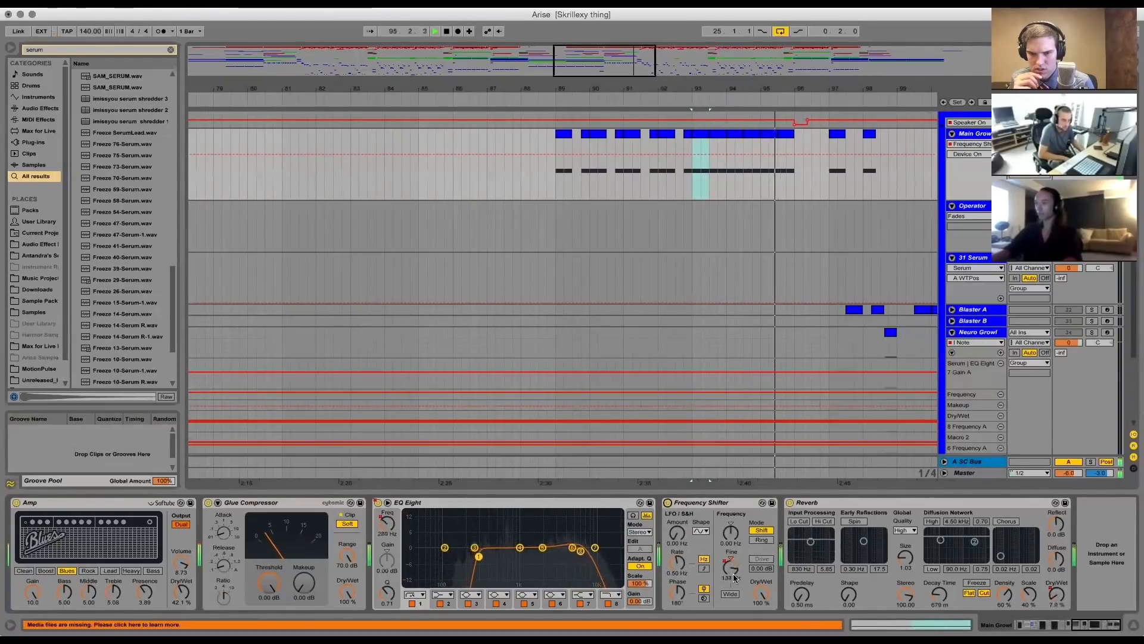
pyautogui.press('space')
pyautogui.click(668, 504)
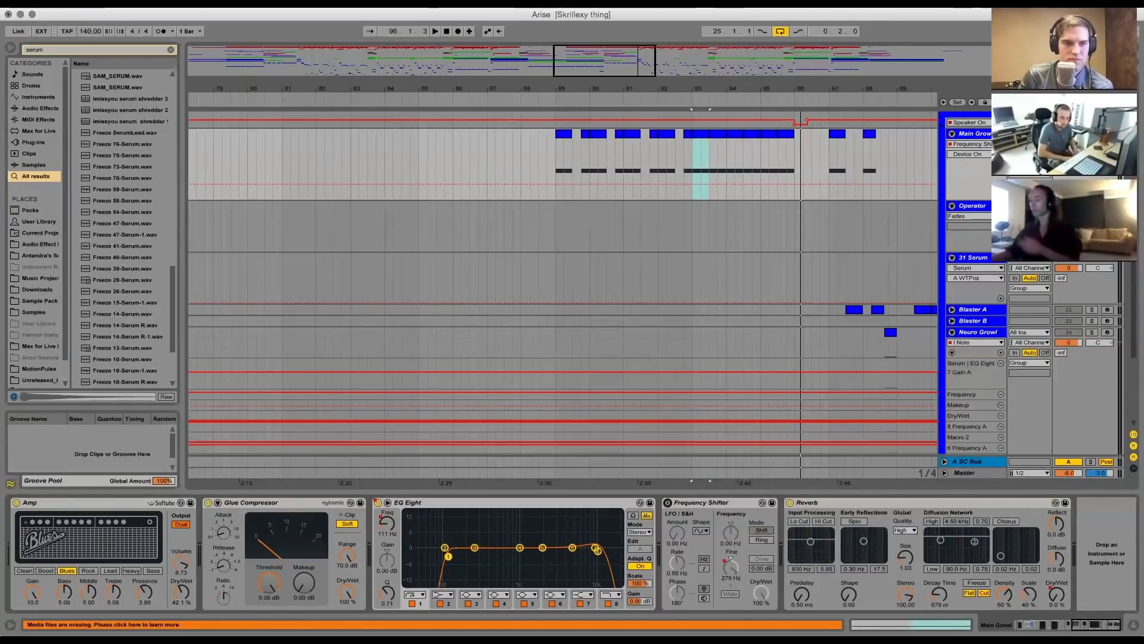
# Review the Main Growl device chain from the Reverb back to the Au5 3 Band Dispersion rack
pyautogui.hscroll(-3, 925, 529)
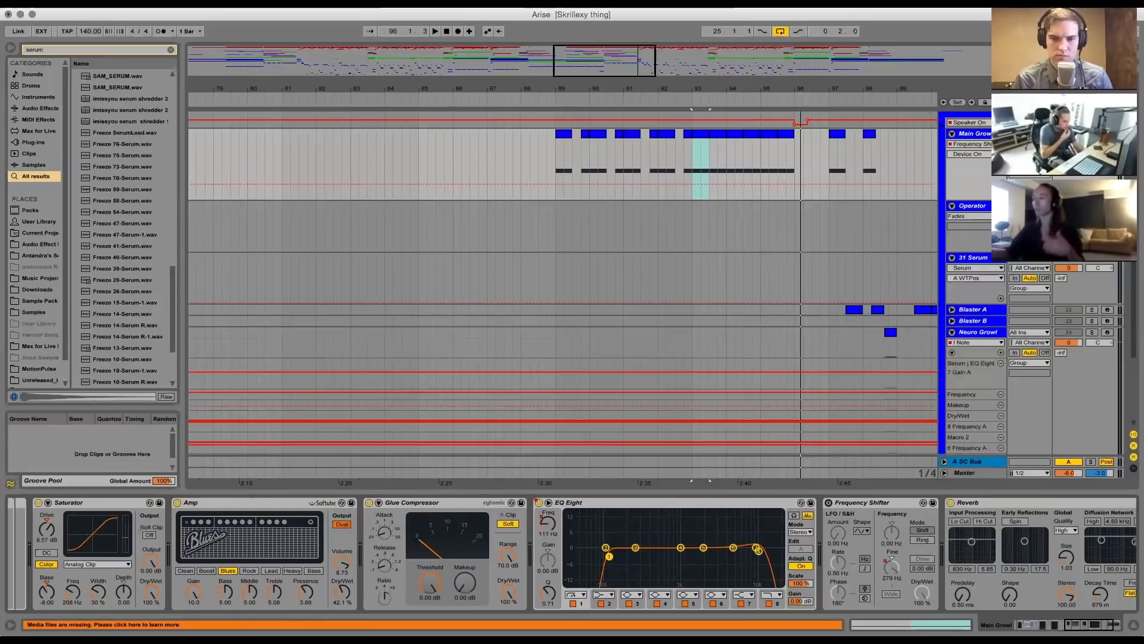
pyautogui.hscroll(-9, 926, 529)
pyautogui.hscroll(-10, 573, 553)
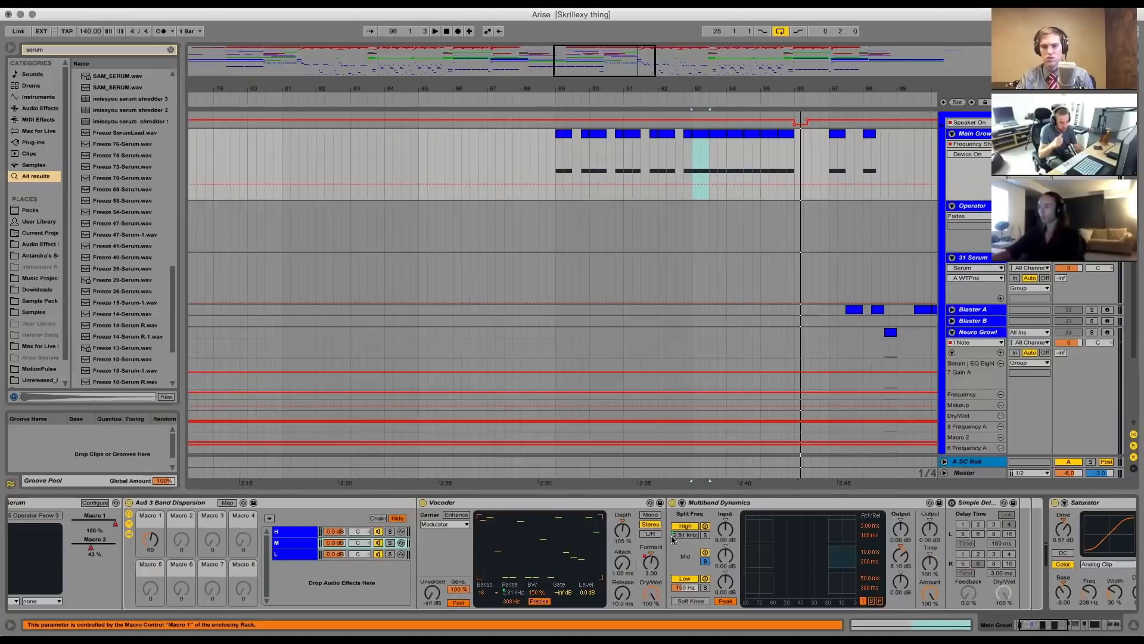
# Collapse all tracks, and highlight the clips from bar 25 to 60.3 on Main Growl through 50 MIDI before clearing the selection
pyautogui.moveTo(727, 91); pyautogui.dragTo(525, 9)
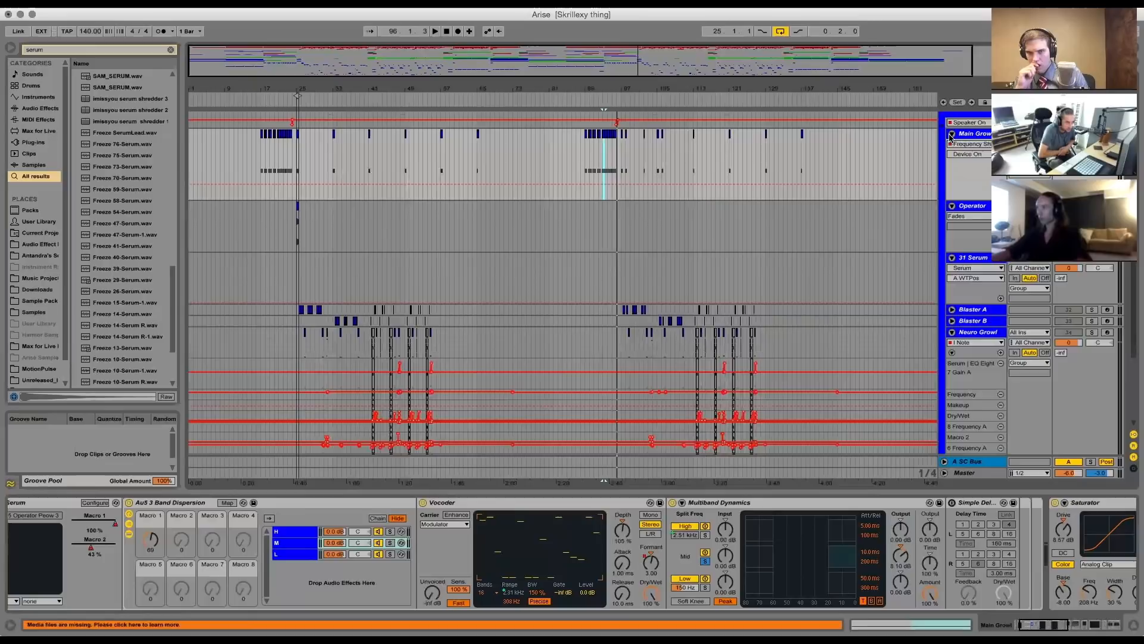
pyautogui.keyDown('alt'); pyautogui.click(952, 134); pyautogui.keyUp('alt')
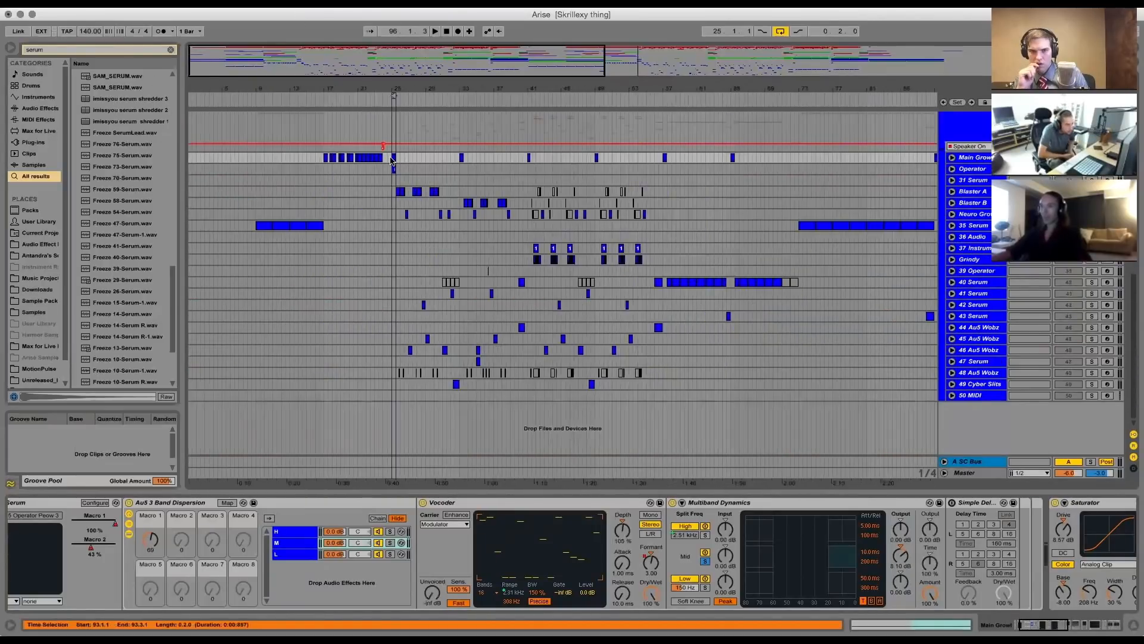
pyautogui.moveTo(391, 160); pyautogui.dragTo(692, 433)
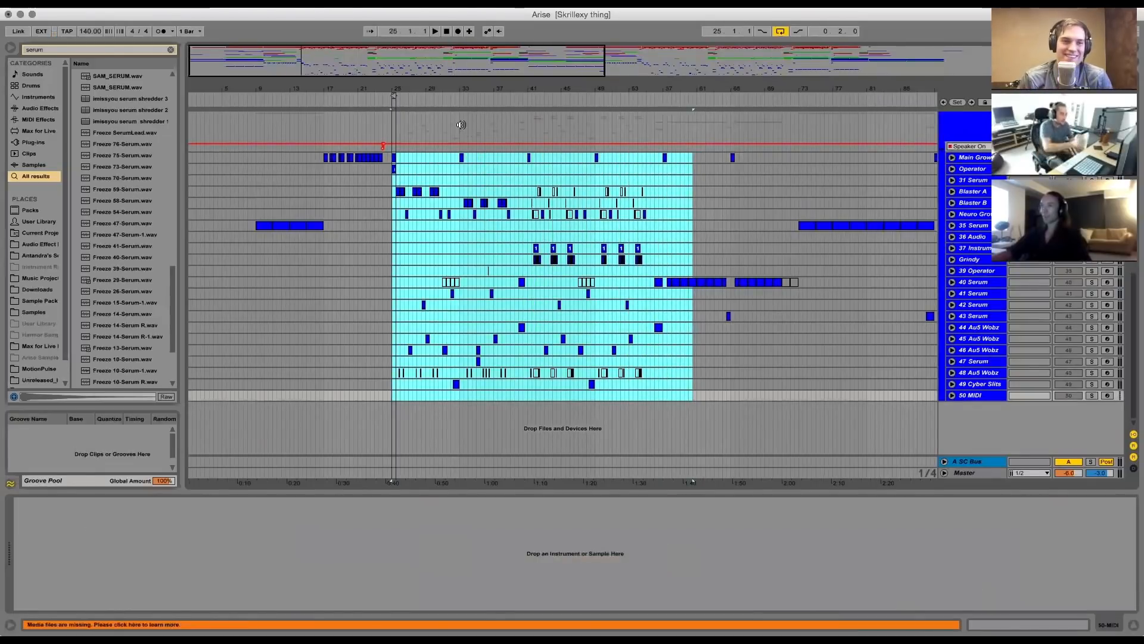
pyautogui.moveTo(431, 88); pyautogui.dragTo(315, 84)
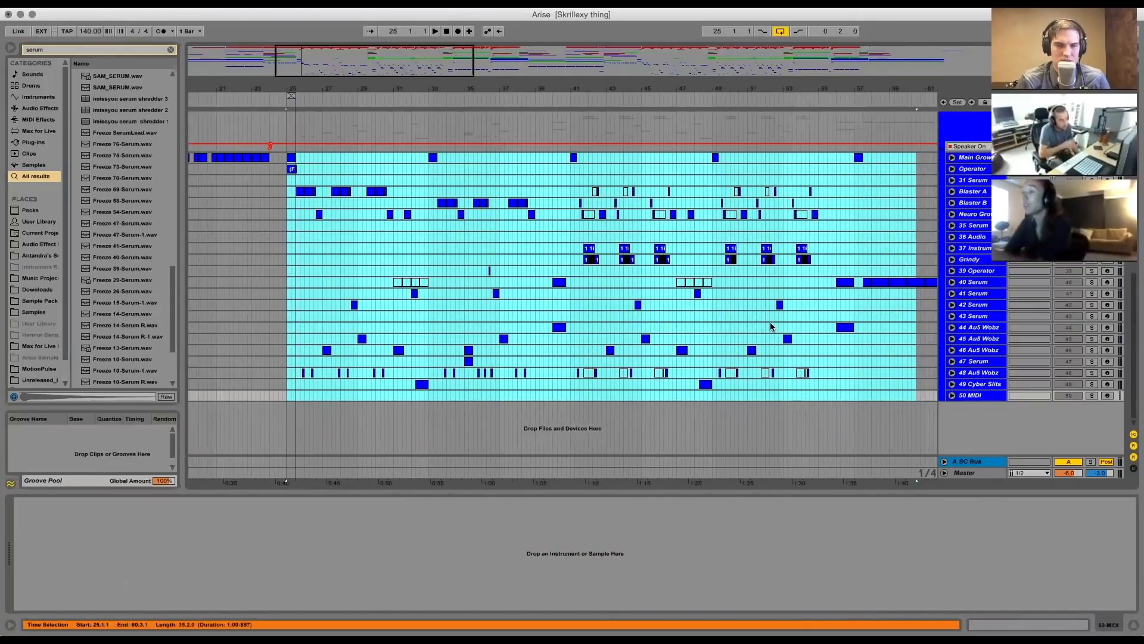
pyautogui.click(683, 316)
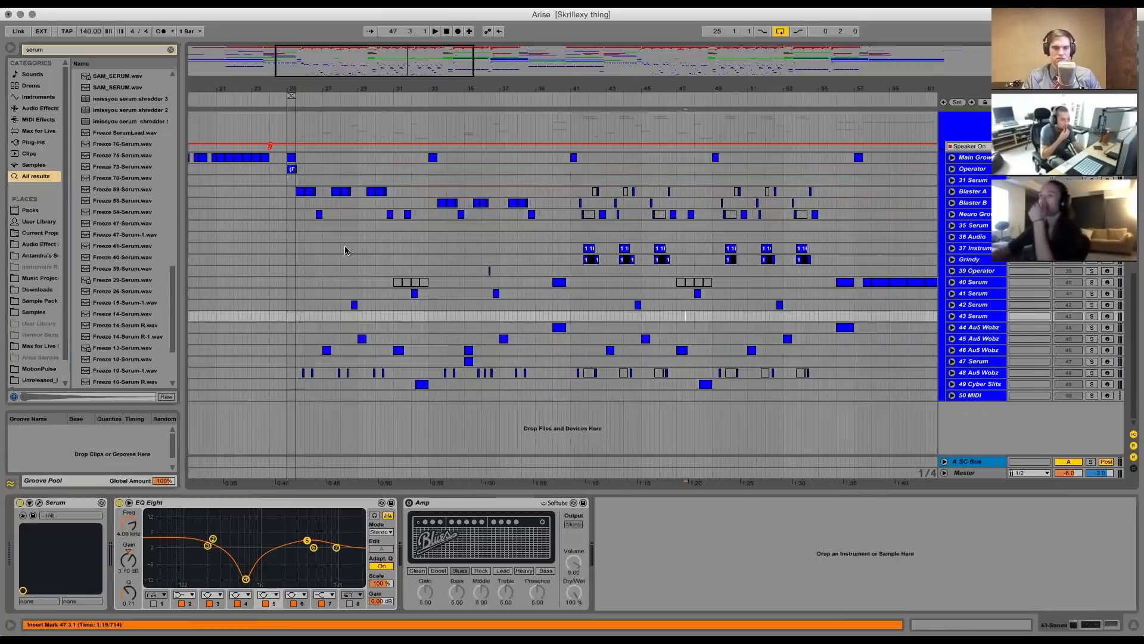
# Play the one-bar loop at bar 25 with the whole set of bass tracks active
pyautogui.moveTo(293, 89); pyautogui.dragTo(318, 120)
pyautogui.click(987, 156)
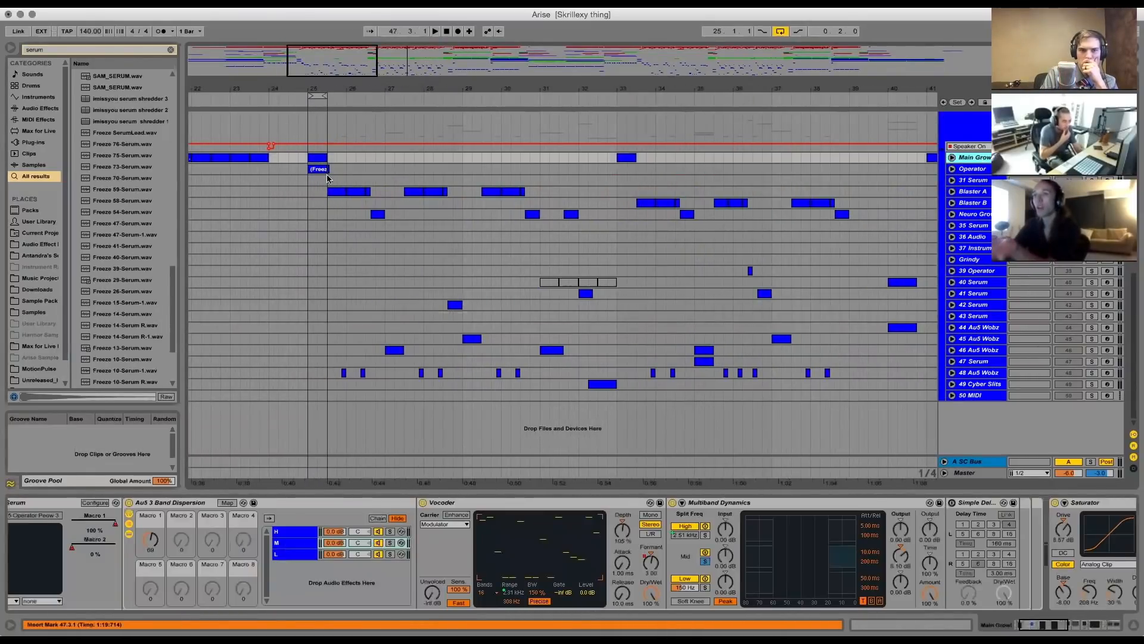
pyautogui.scroll(10, 425, 209)
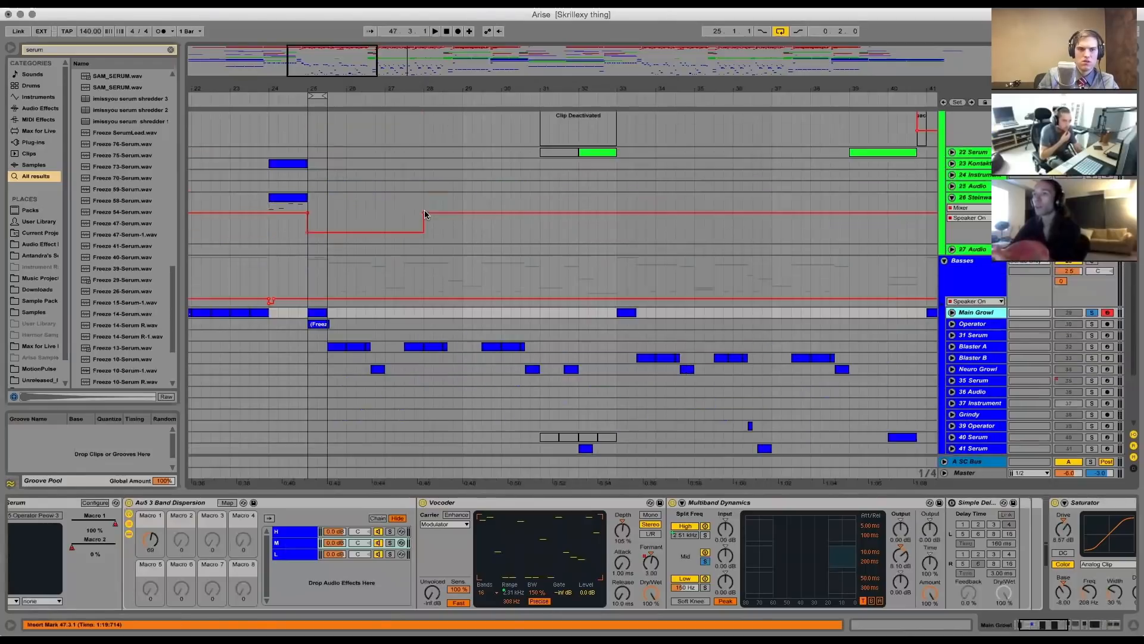
pyautogui.scroll(-12, 294, 168)
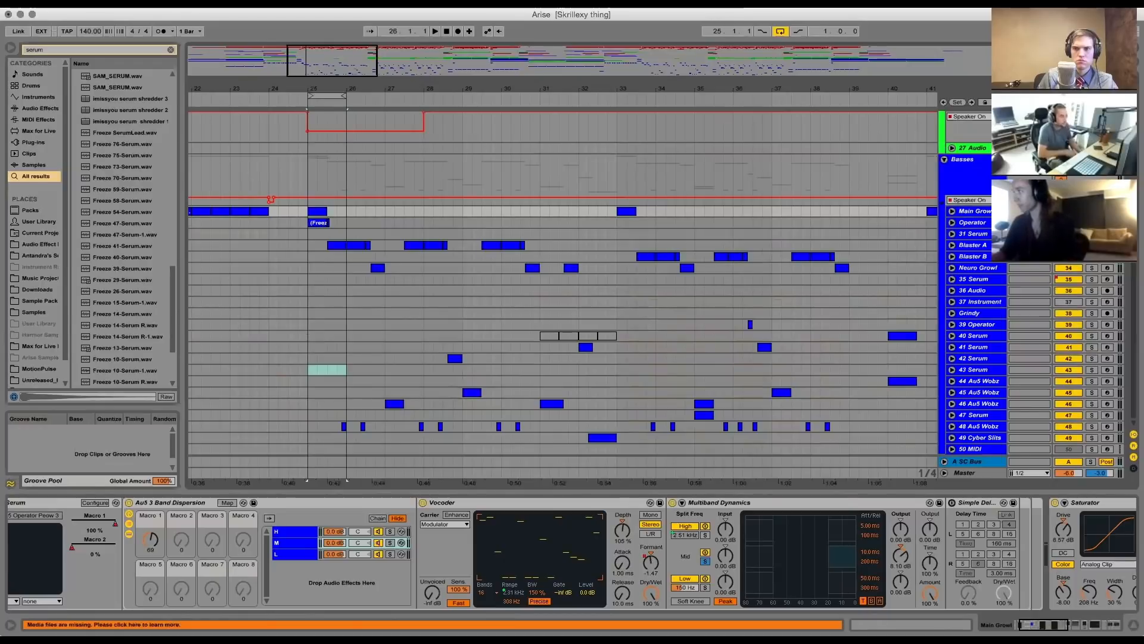
pyautogui.press('space')
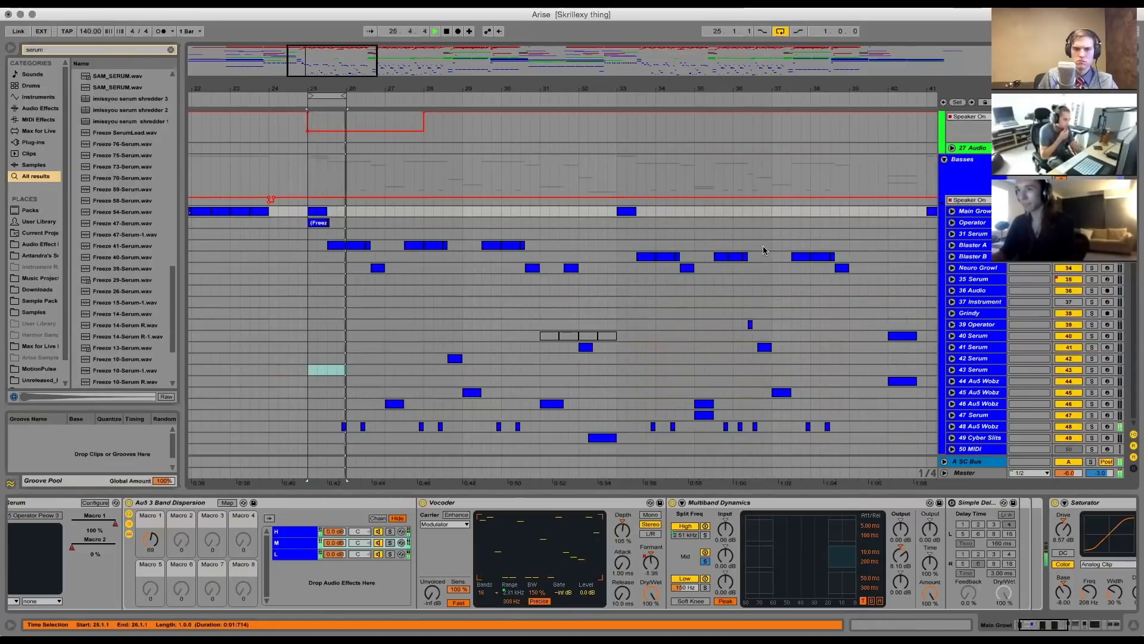
pyautogui.press('space')
pyautogui.press('+')
pyautogui.hscroll(-2, 441, 248)
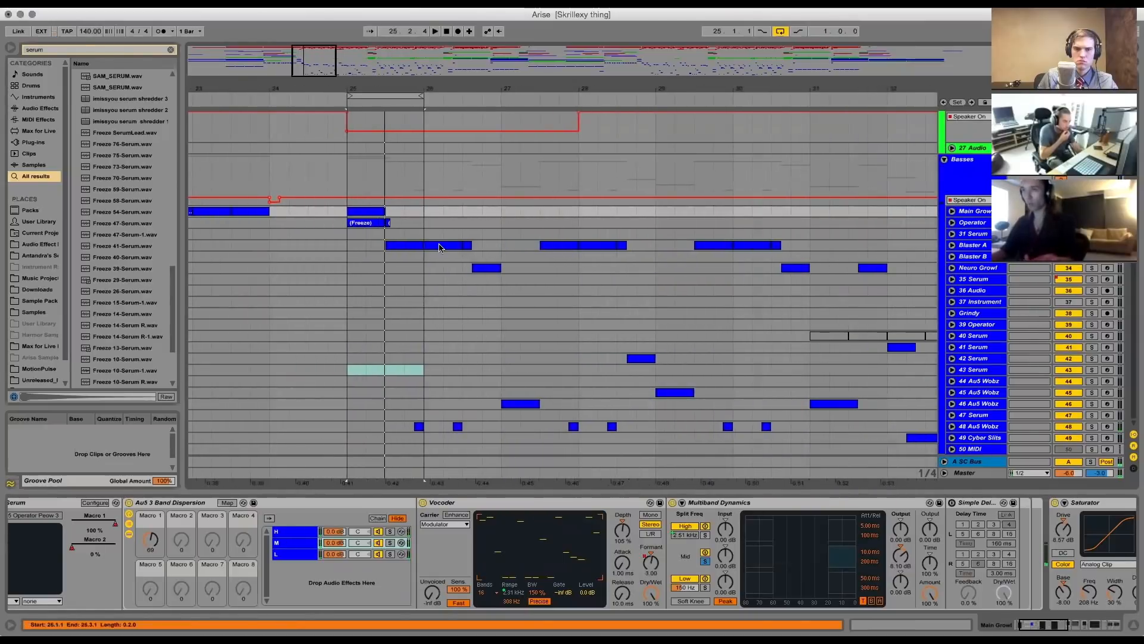
# Show the Blaster A device chain from its clip in bar 25, and select the loop range from bar 25 to 26
pyautogui.click(391, 247)
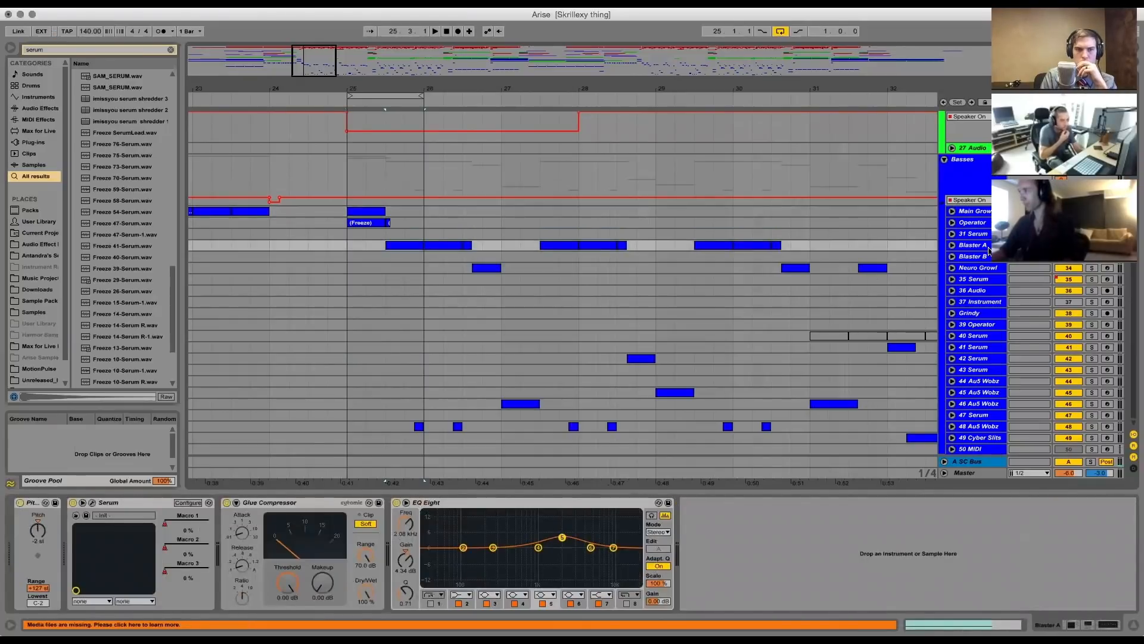
pyautogui.click(422, 95)
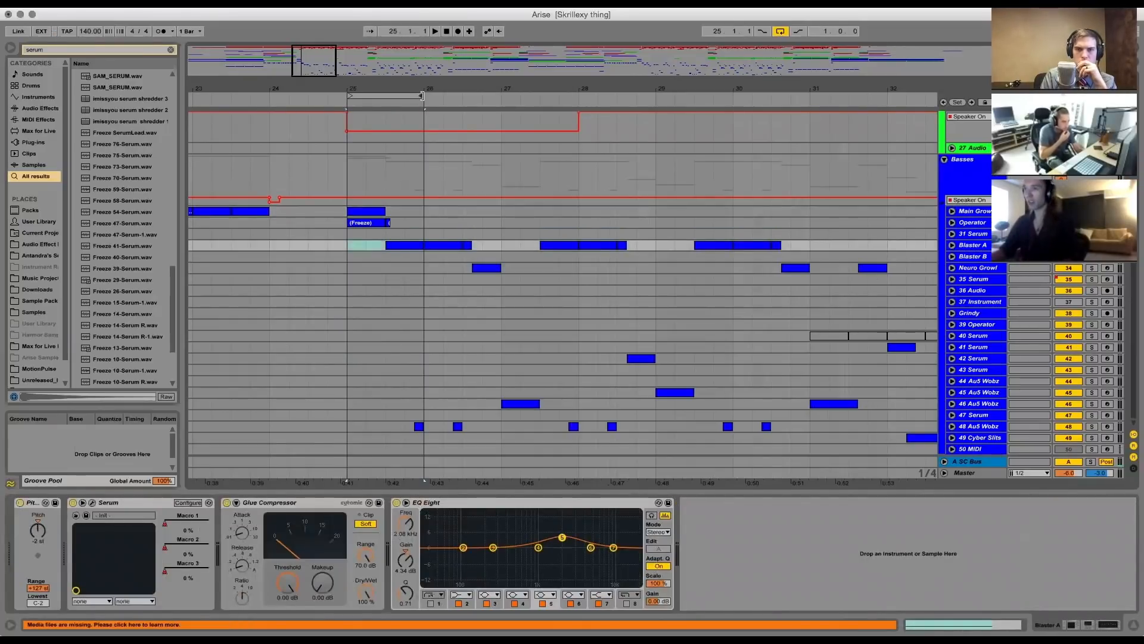
pyautogui.moveTo(429, 90); pyautogui.dragTo(401, 89)
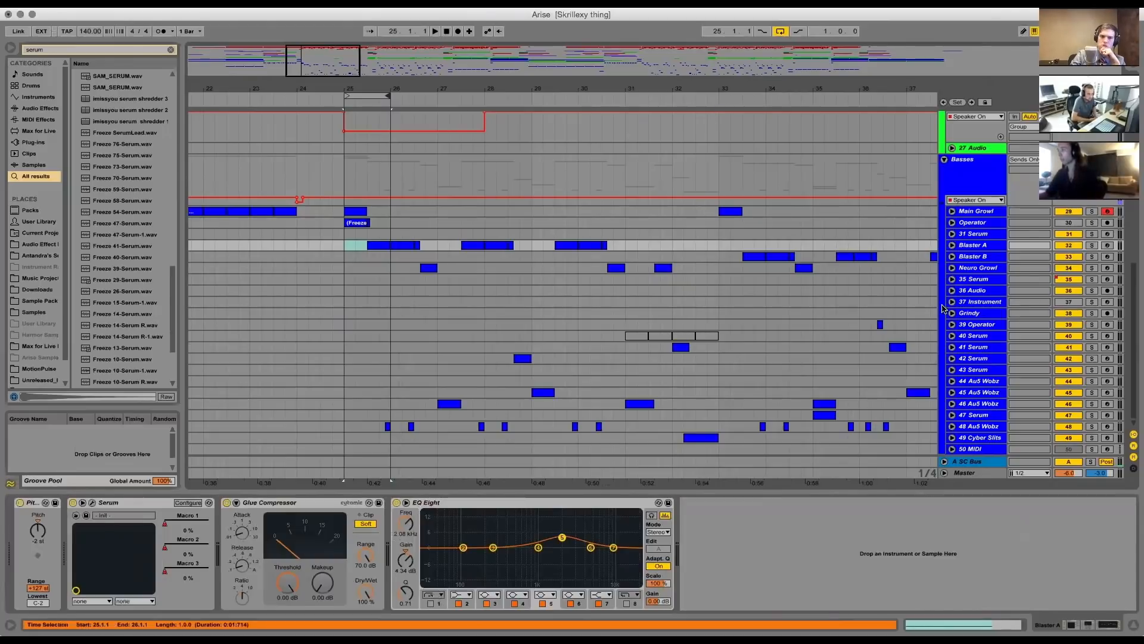
# Survey the Basses group's clips across the arrangement, showing the 39 Operator devices along the way
pyautogui.moveTo(842, 87); pyautogui.dragTo(331, 30)
pyautogui.click(331, 289)
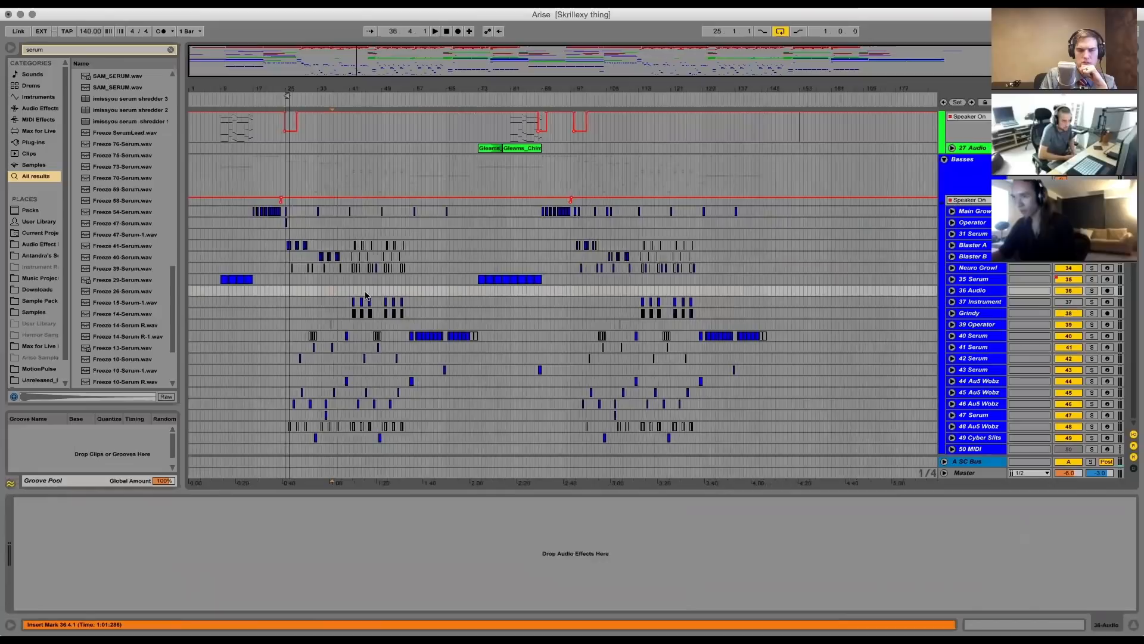
pyautogui.click(892, 325)
pyautogui.moveTo(331, 90); pyautogui.dragTo(408, 127)
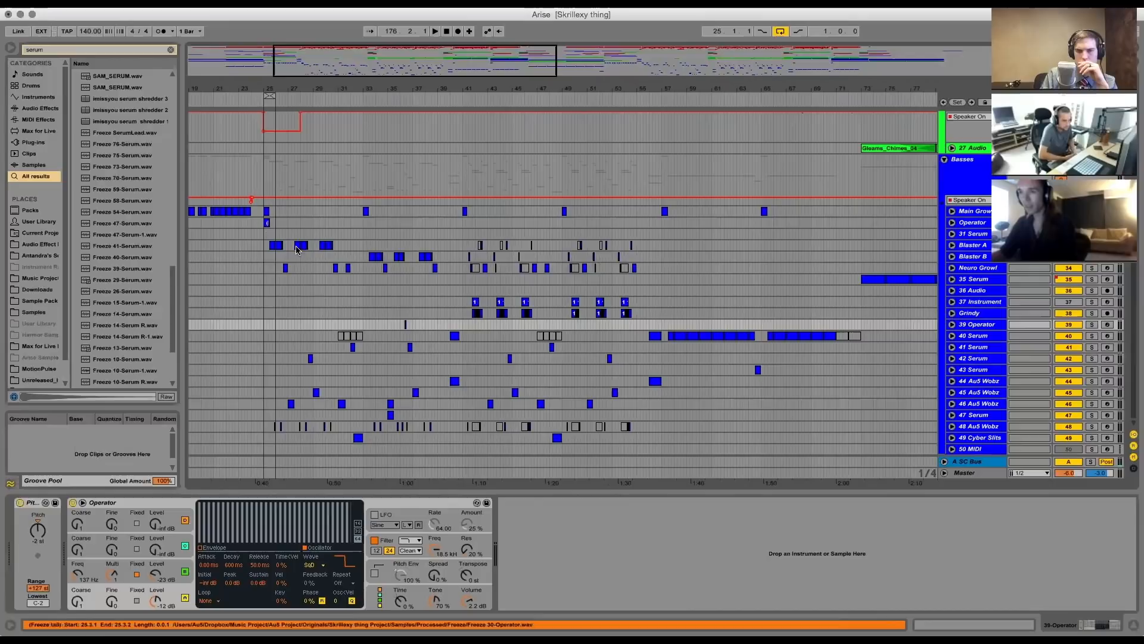
pyautogui.click(267, 212)
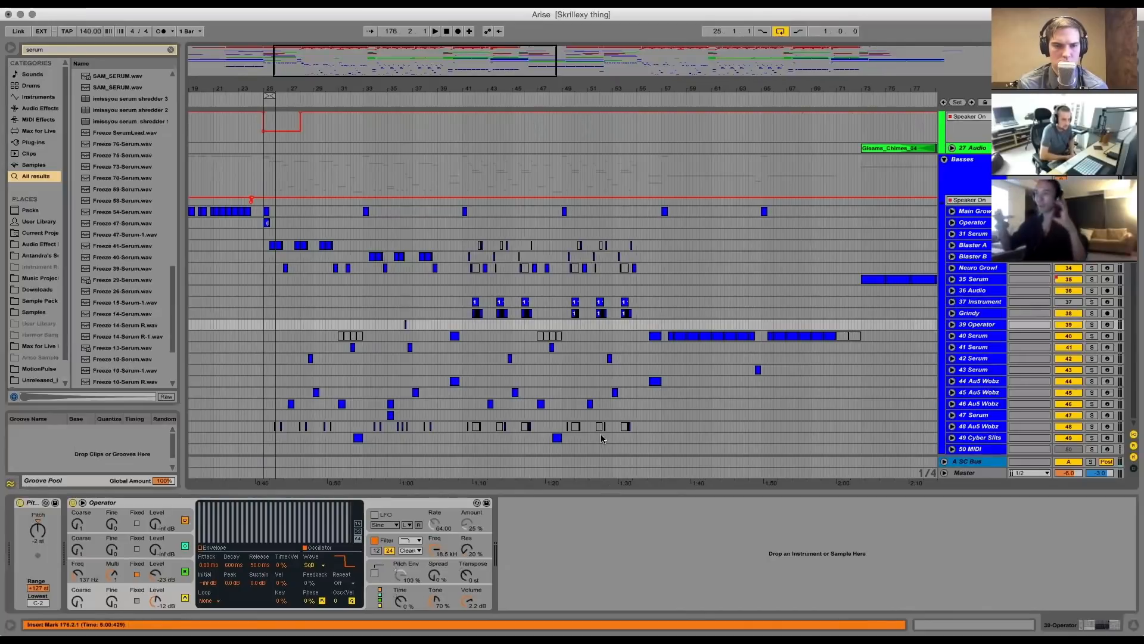
# Extend the loop to four bars from bar 25, and play the drop from the Main Growl clip
pyautogui.moveTo(301, 87); pyautogui.dragTo(363, 96)
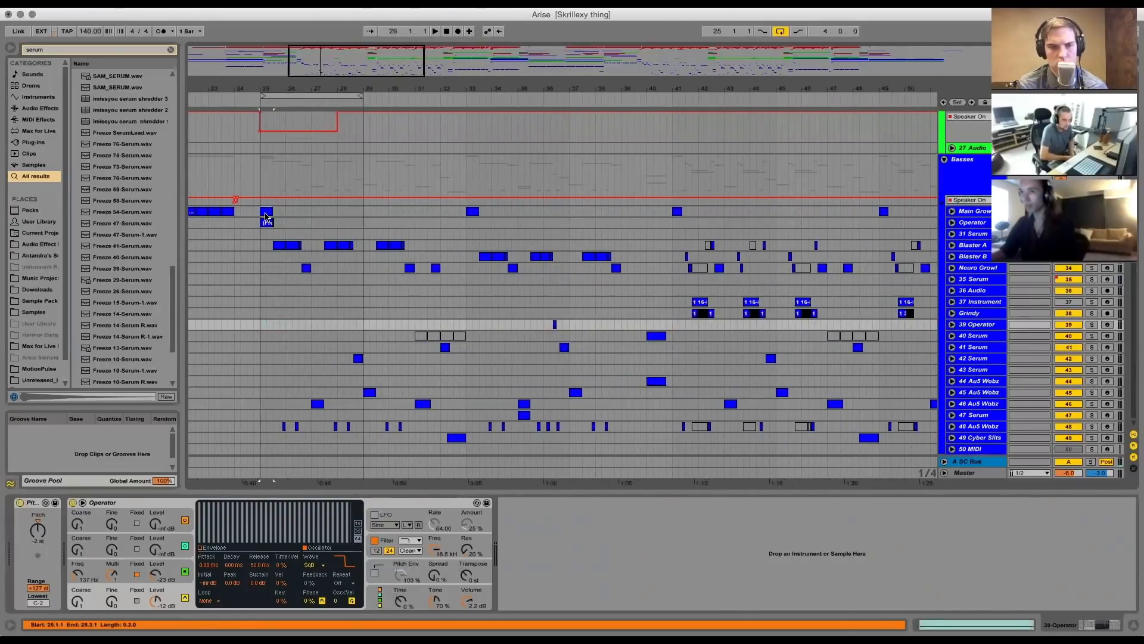
pyautogui.click(267, 212)
pyautogui.press('space')
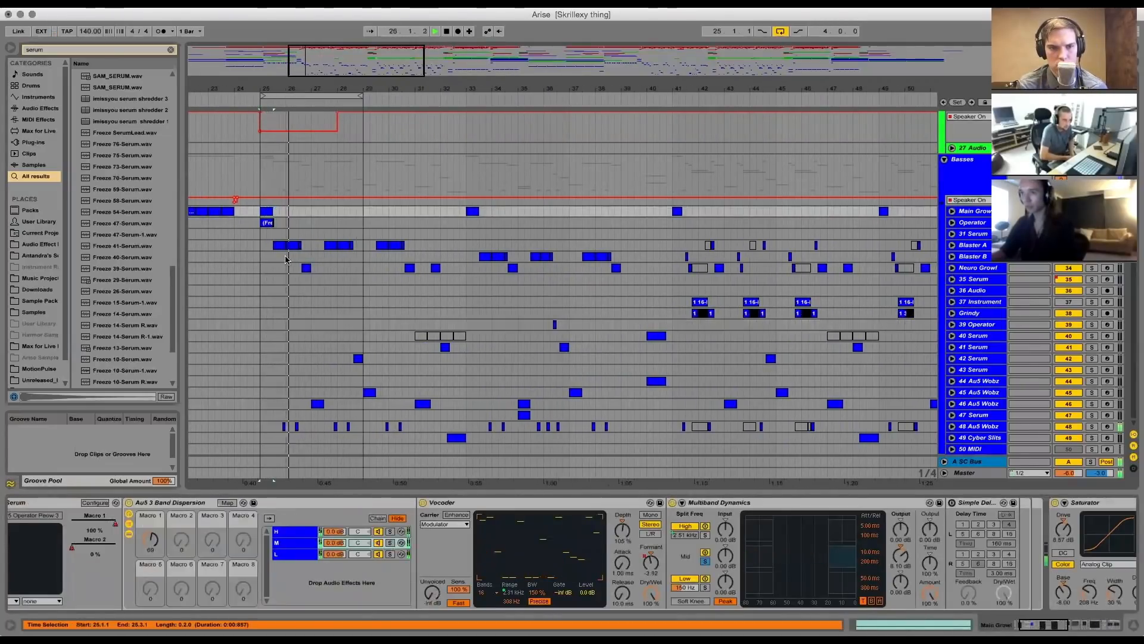
pyautogui.press('space')
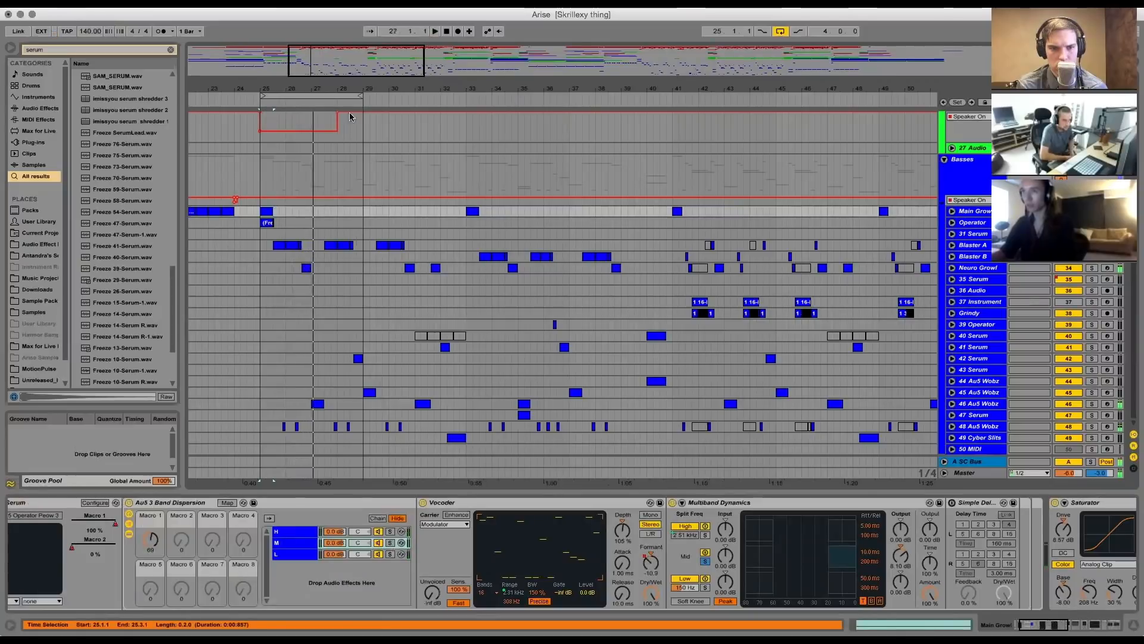
# Shorten the loop to bars 25 to 27, and audition the first 48 Au5 Wobz clip in solo before unsoloing the track
pyautogui.moveTo(363, 95); pyautogui.dragTo(312, 104)
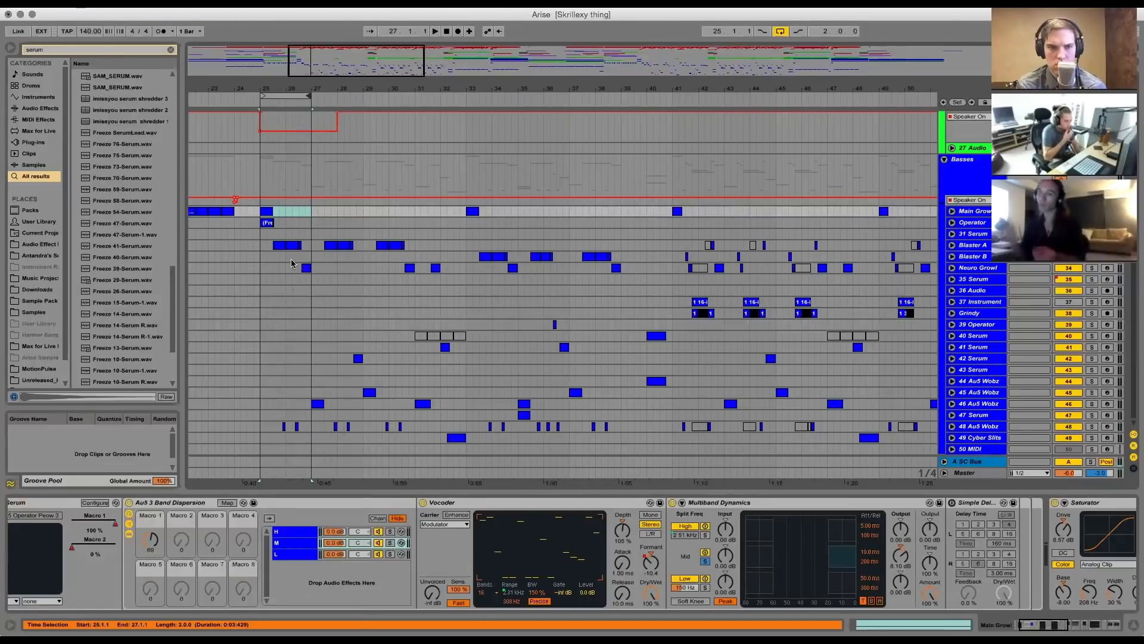
pyautogui.click(283, 427)
pyautogui.press('c')
pyautogui.press('s')
pyautogui.press('space')
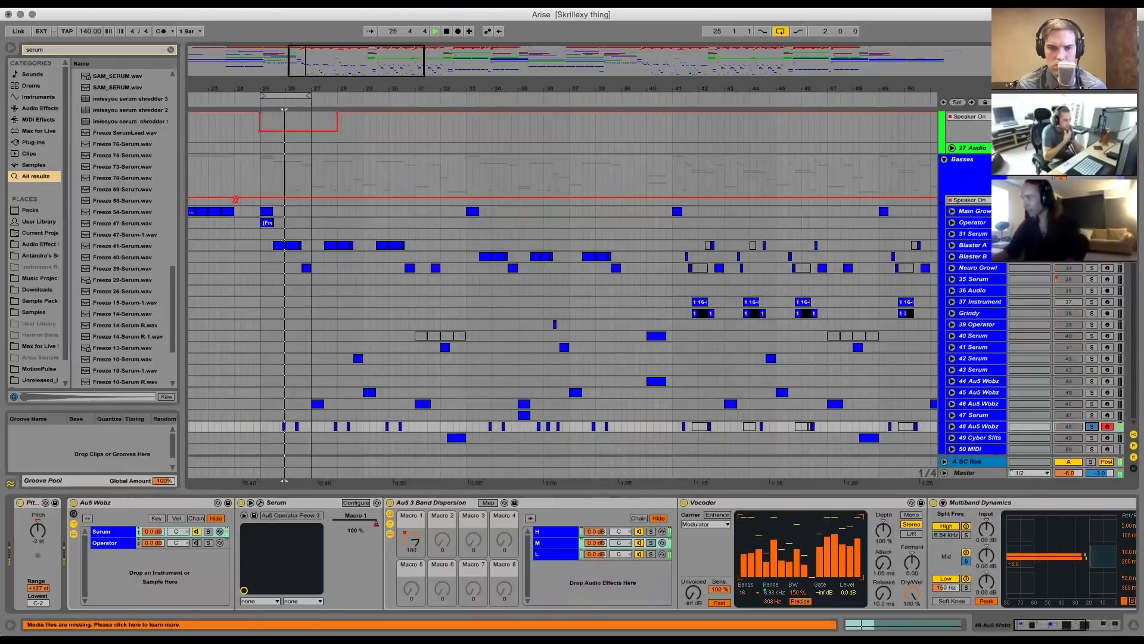
pyautogui.press('space')
pyautogui.press('s')
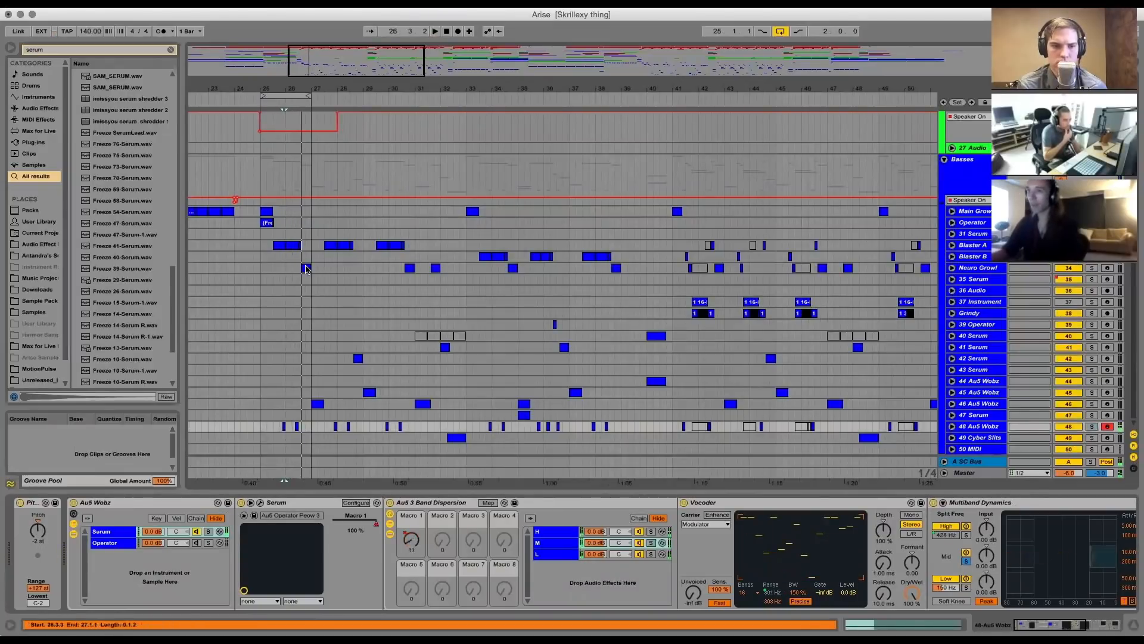
# Solo Neuro Growl and play its clip just before bar 27
pyautogui.click(306, 268)
pyautogui.press('s')
pyautogui.press('space')
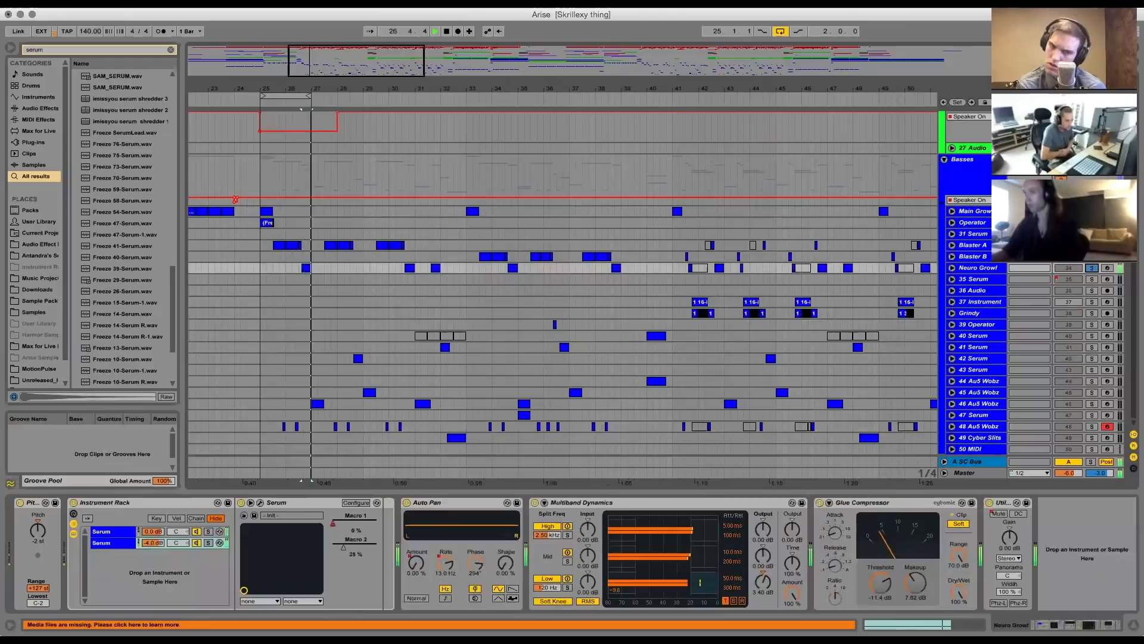
pyautogui.press('space')
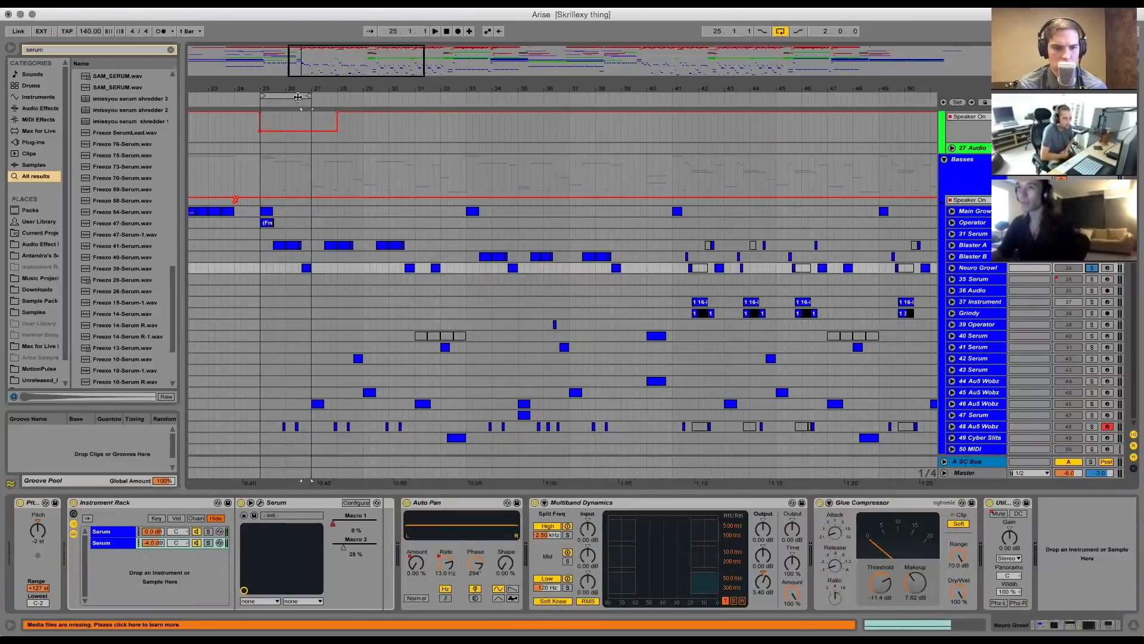
# Move the two-bar loop to bars 27 to 29, and play it with all bass tracks unsoloed
pyautogui.moveTo(298, 98); pyautogui.dragTo(348, 97)
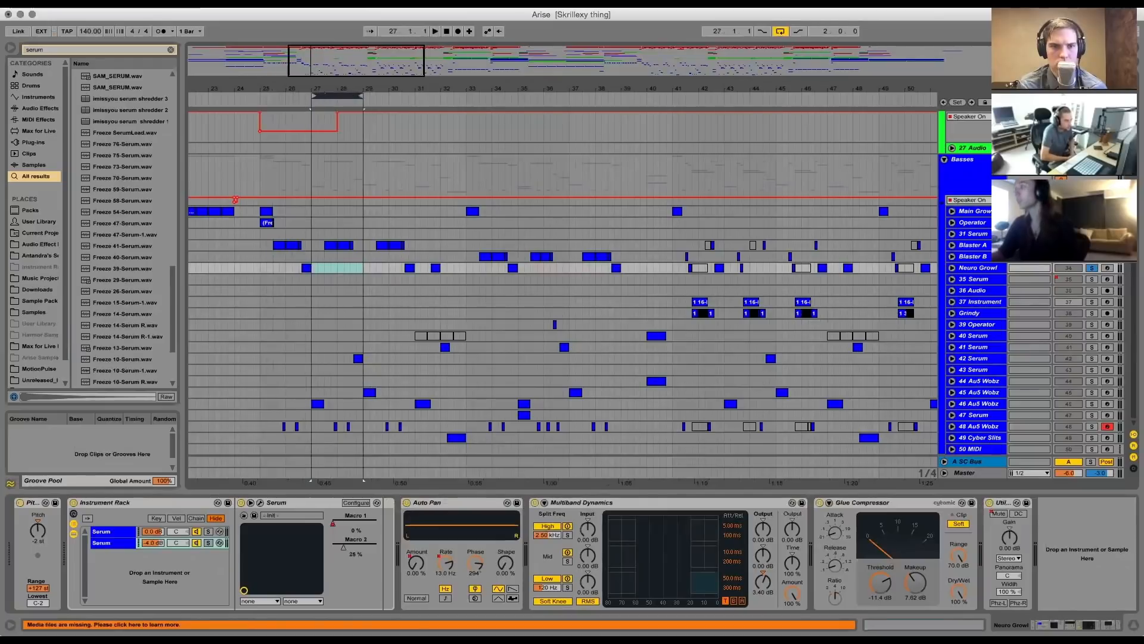
pyautogui.press('space')
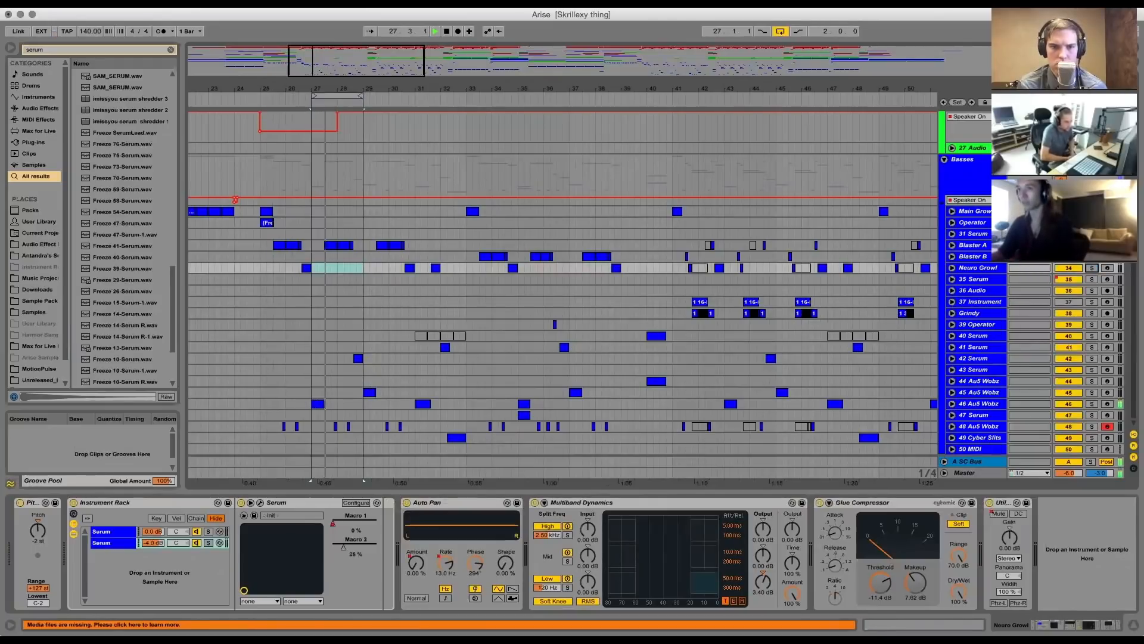
pyautogui.click(1069, 449)
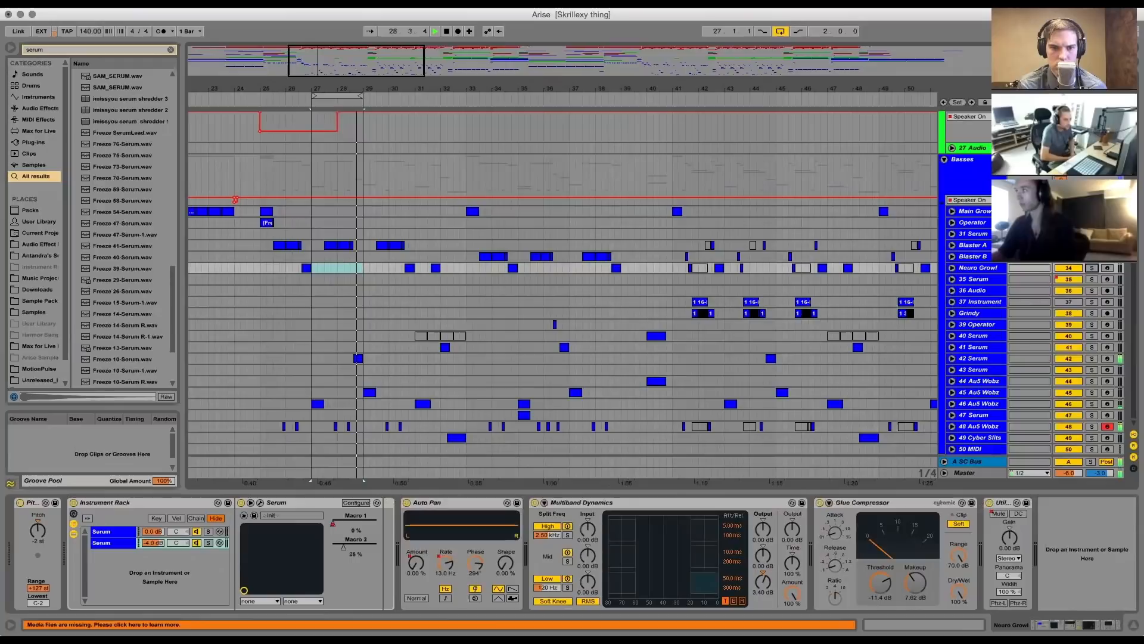
pyautogui.press('space')
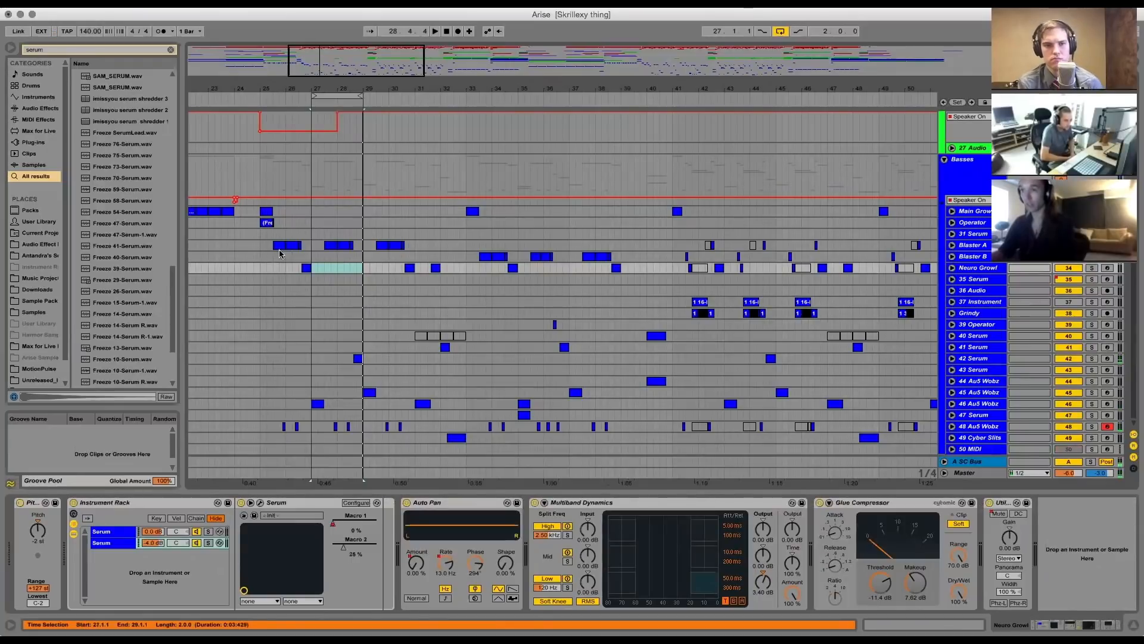
# Audition the 46 Au5 Wobz clip at bar 27 in solo, review its device chain, and unsolo the track
pyautogui.click(318, 404)
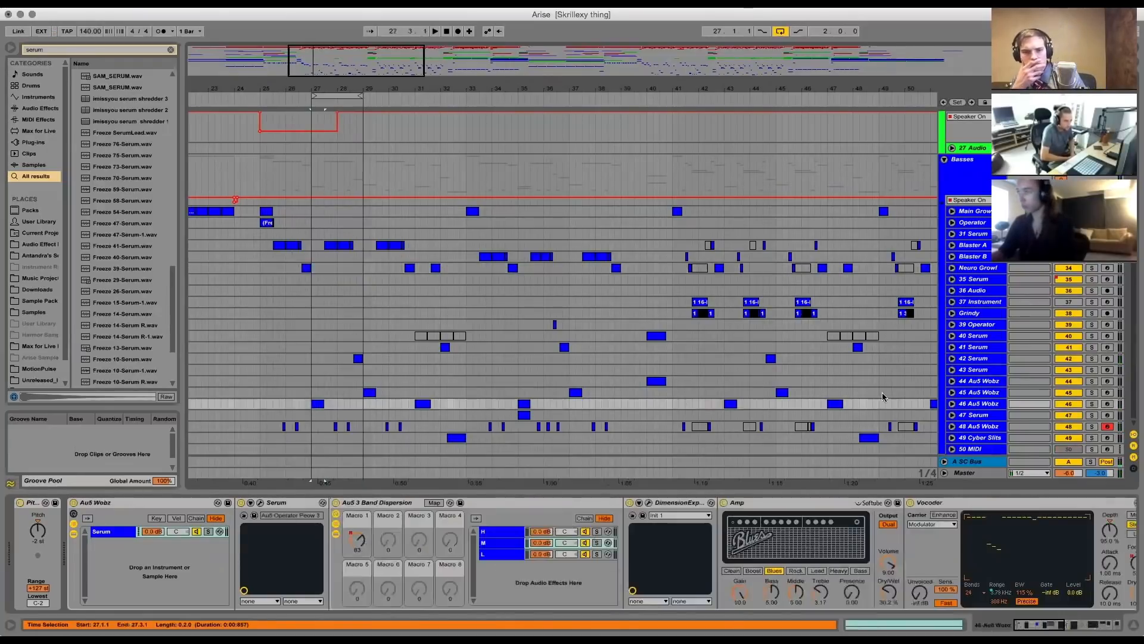
pyautogui.click(1092, 404)
pyautogui.press('space')
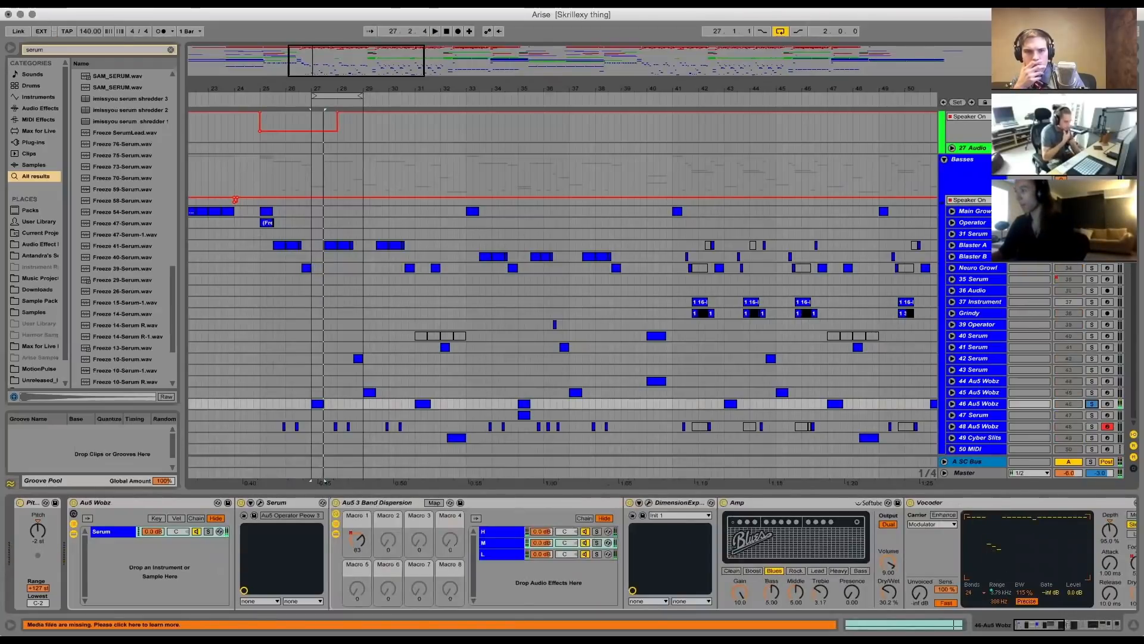
pyautogui.hscroll(3, 572, 554)
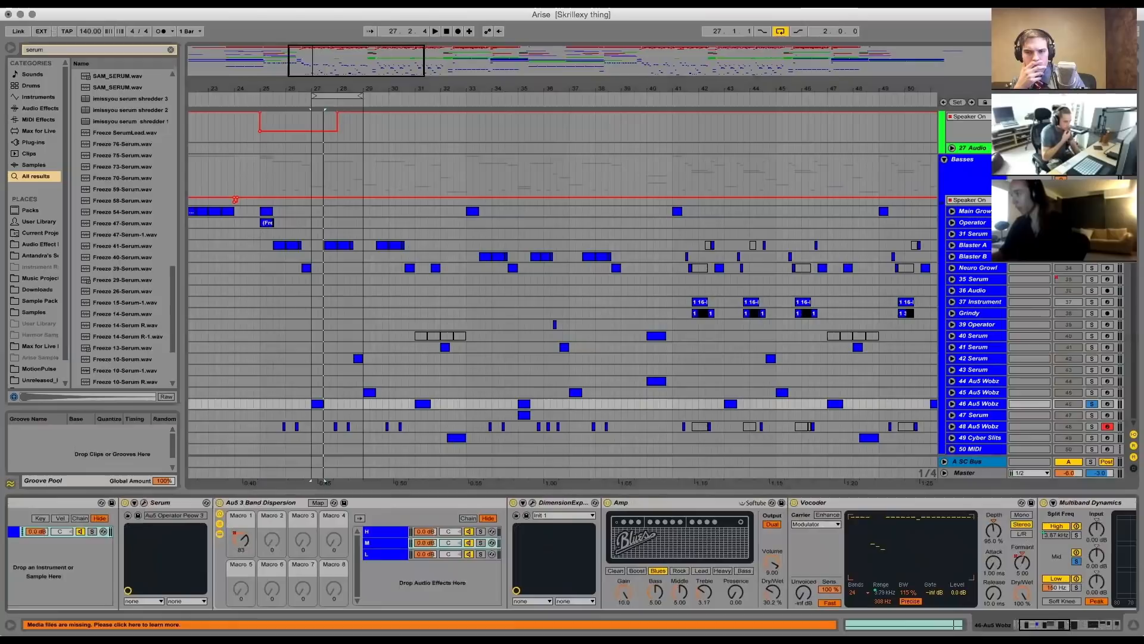
pyautogui.click(1092, 404)
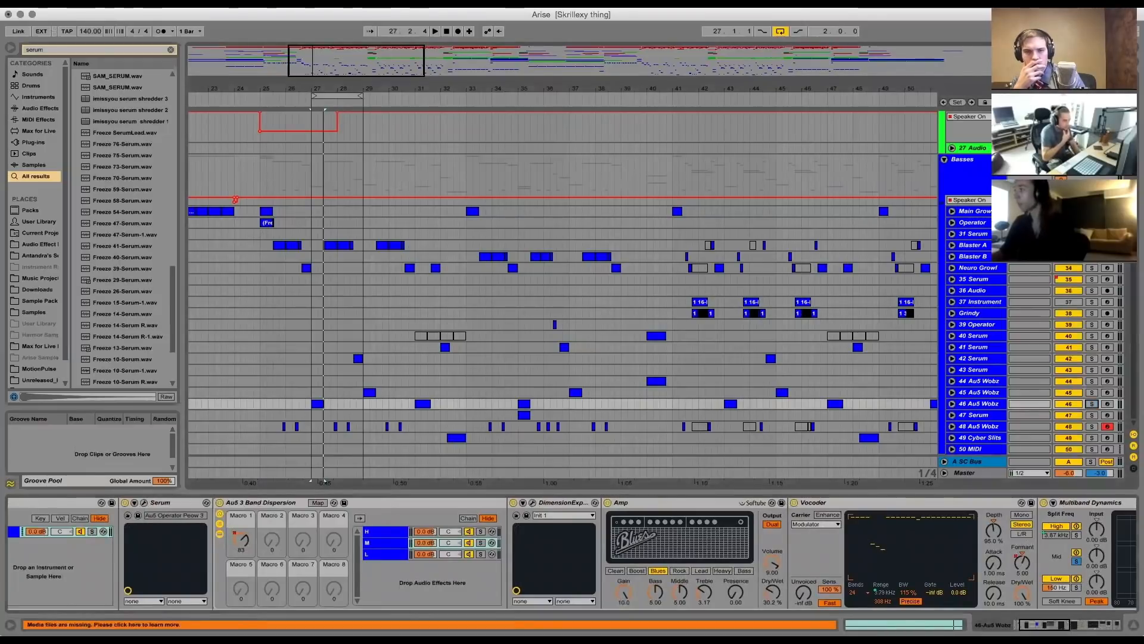
# Show the devices of Blaster A and 31 Serum, and play from the Blaster A clip in bar 27
pyautogui.click(329, 246)
pyautogui.click(333, 253)
pyautogui.press('Up')
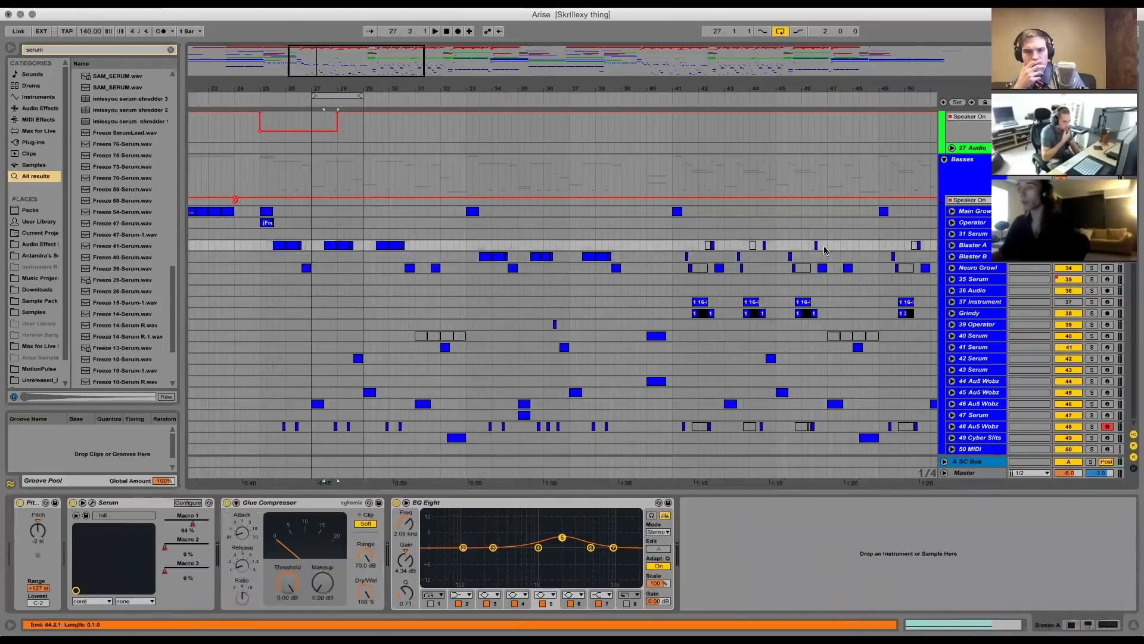
pyautogui.press('Up')
pyautogui.press('space')
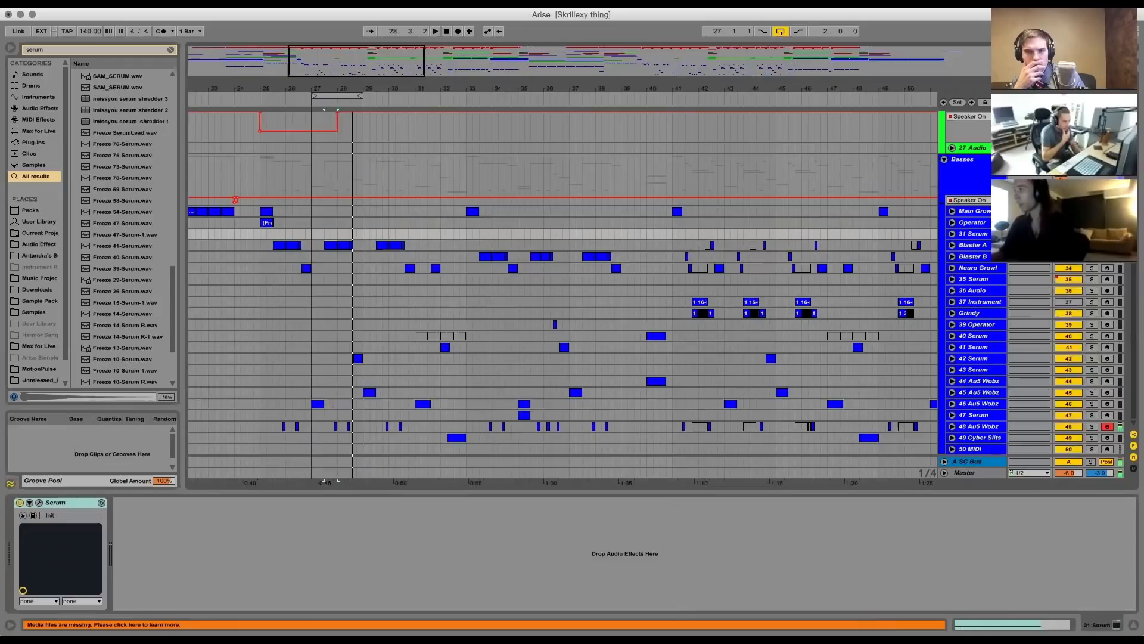
# Audition the 42 Serum clip just before bar 29 and the Neuro Growl clip just before bar 27, each in solo
pyautogui.click(358, 358)
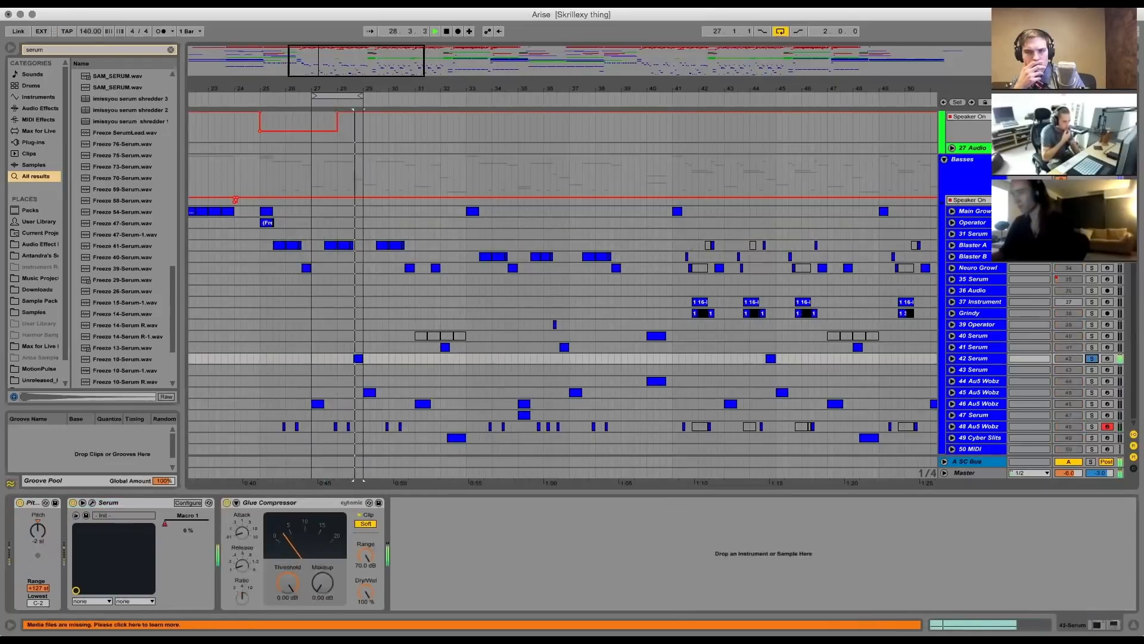
pyautogui.press('space')
pyautogui.click(306, 269)
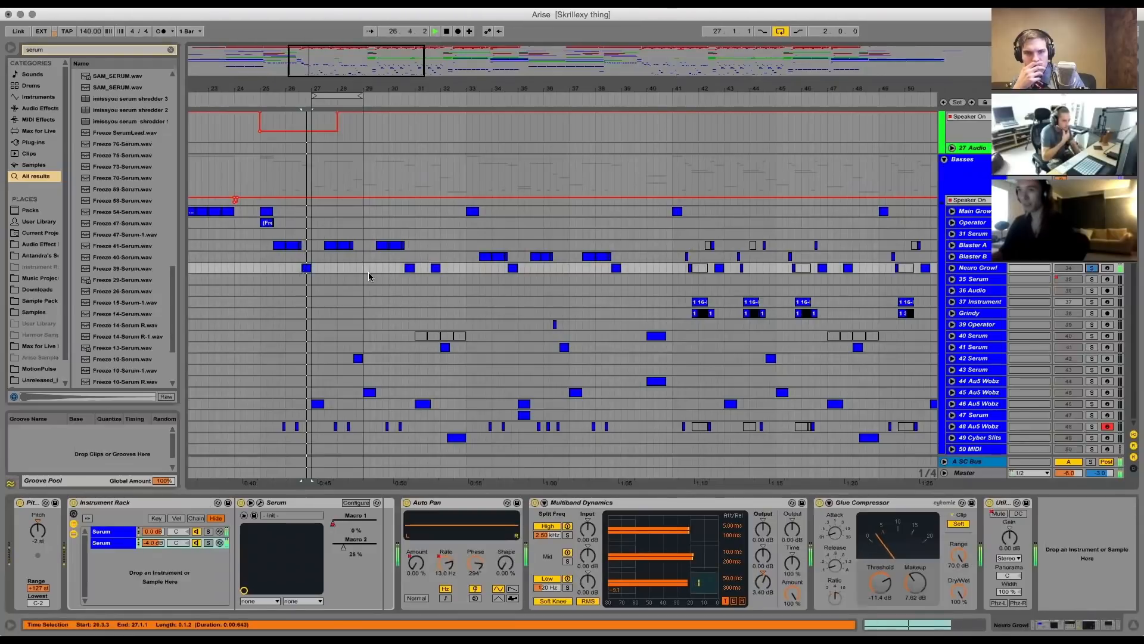
# Show the 42 Serum devices, and play all basses with the two-bar loop at bars 29 to 31 and at bars 31 to 33
pyautogui.click(357, 359)
pyautogui.moveTo(338, 97); pyautogui.dragTo(388, 103)
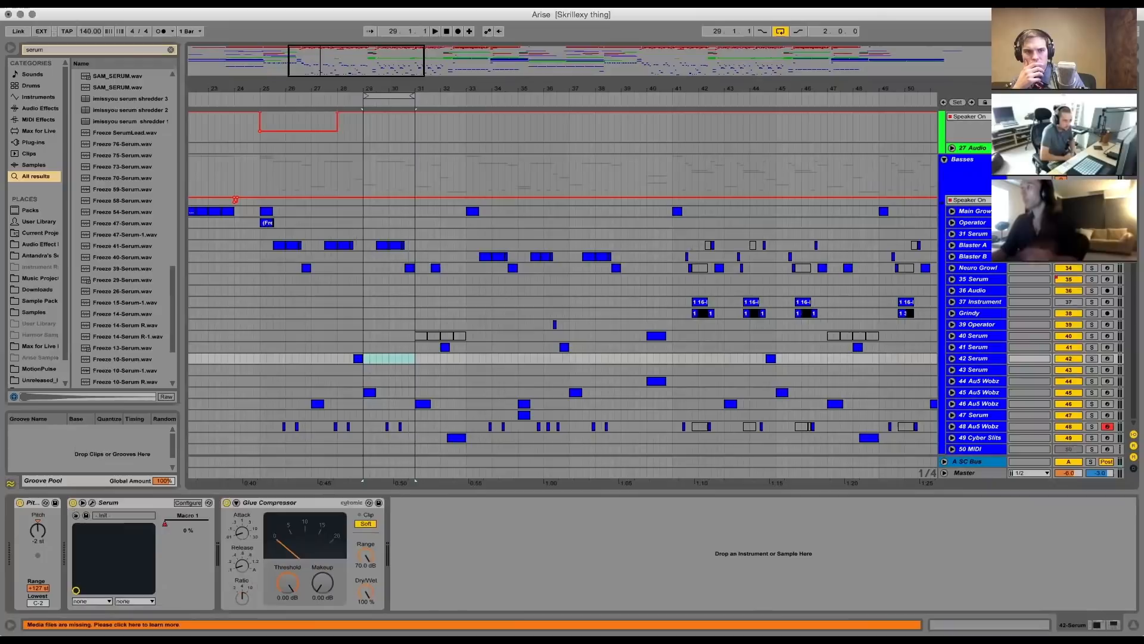
pyautogui.press('space')
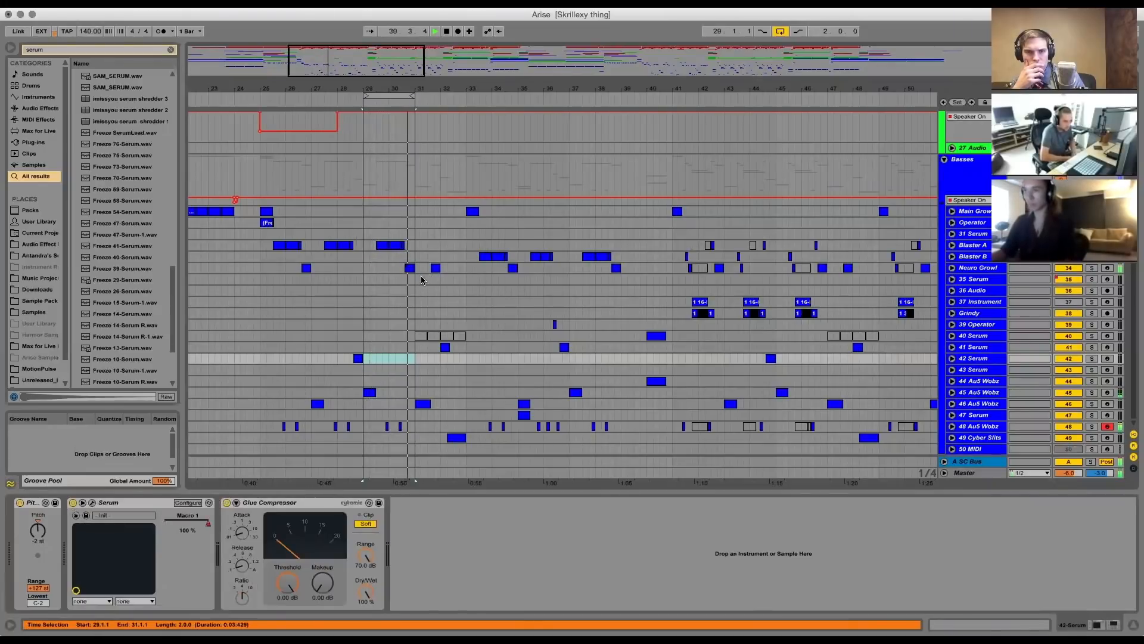
pyautogui.press('space')
pyautogui.moveTo(390, 97); pyautogui.dragTo(441, 106)
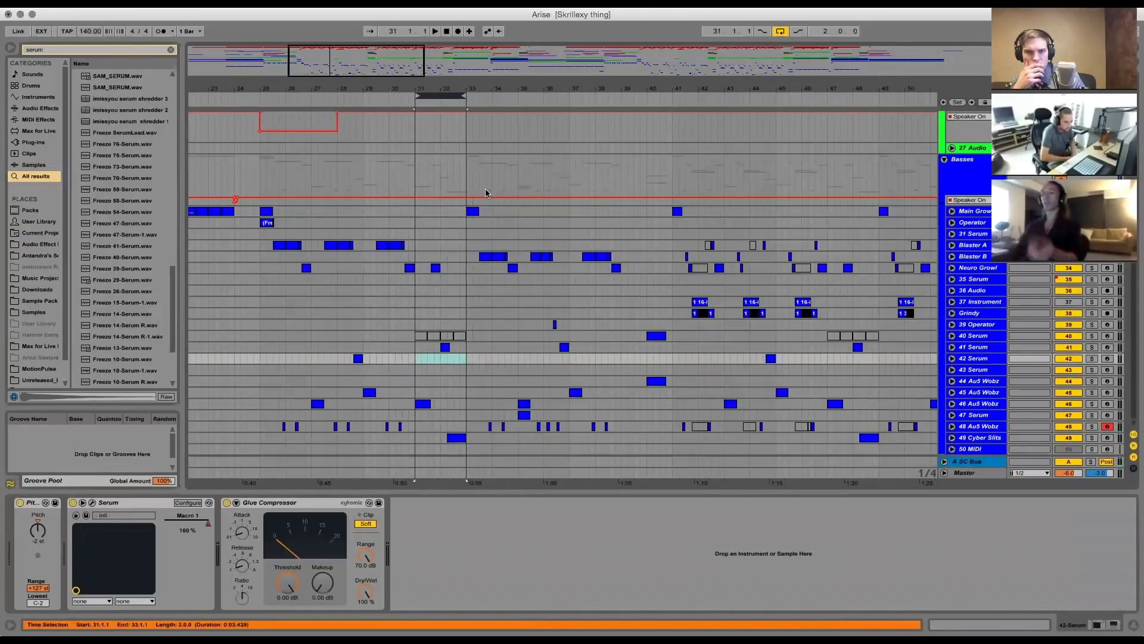
pyautogui.press('space')
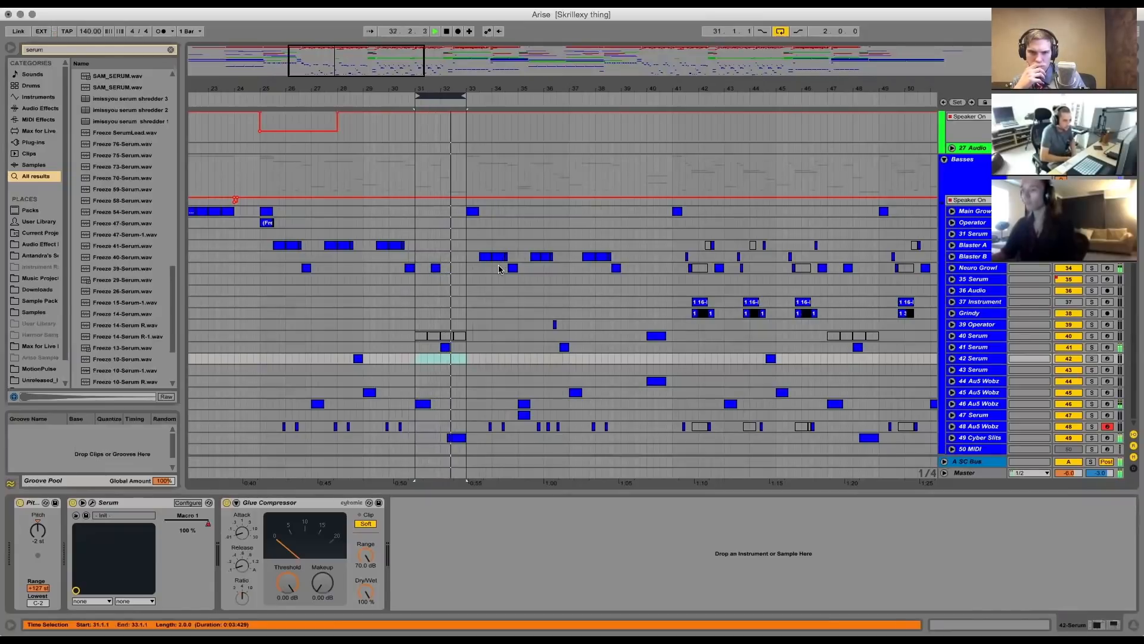
# Stop playback and set the loop to the 16 bars from bar 25 to bar 41
pyautogui.press('space')
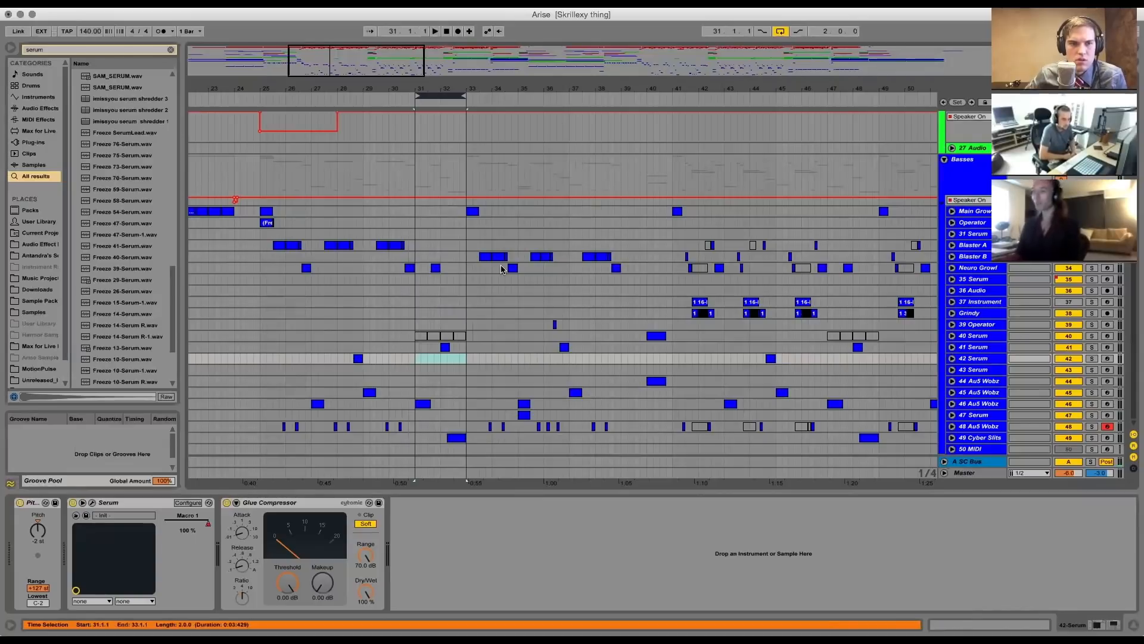
pyautogui.moveTo(439, 95)
pyautogui.mouseDown()
pyautogui.moveTo(268, 97)
pyautogui.moveTo(284, 108)
pyautogui.moveTo(438, 94)
pyautogui.mouseUp()
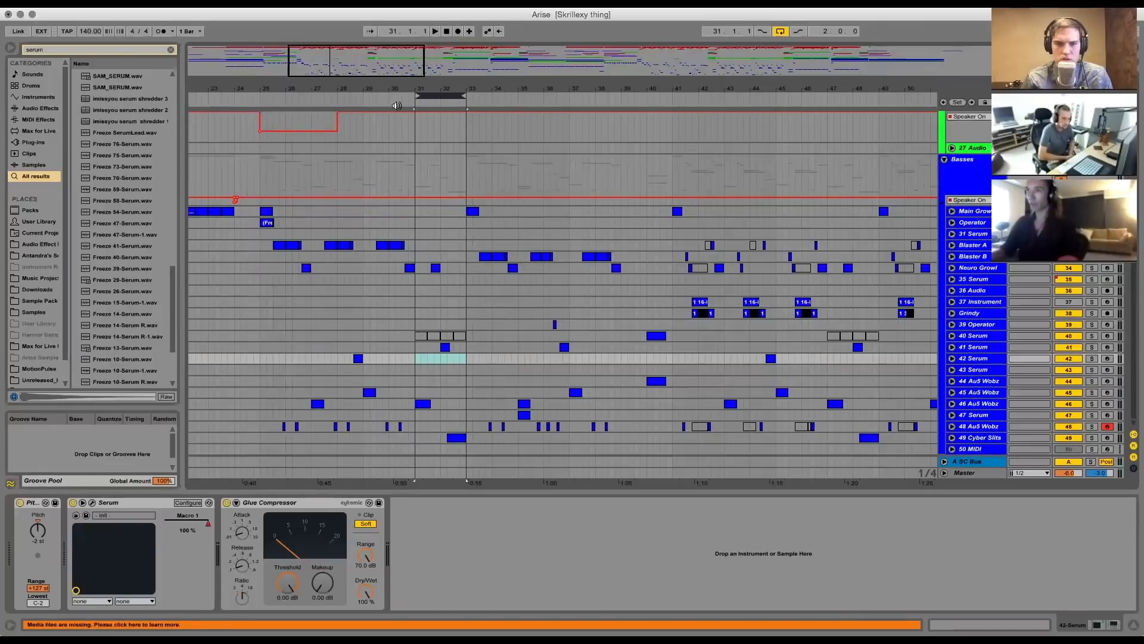
pyautogui.moveTo(439, 102); pyautogui.dragTo(490, 106)
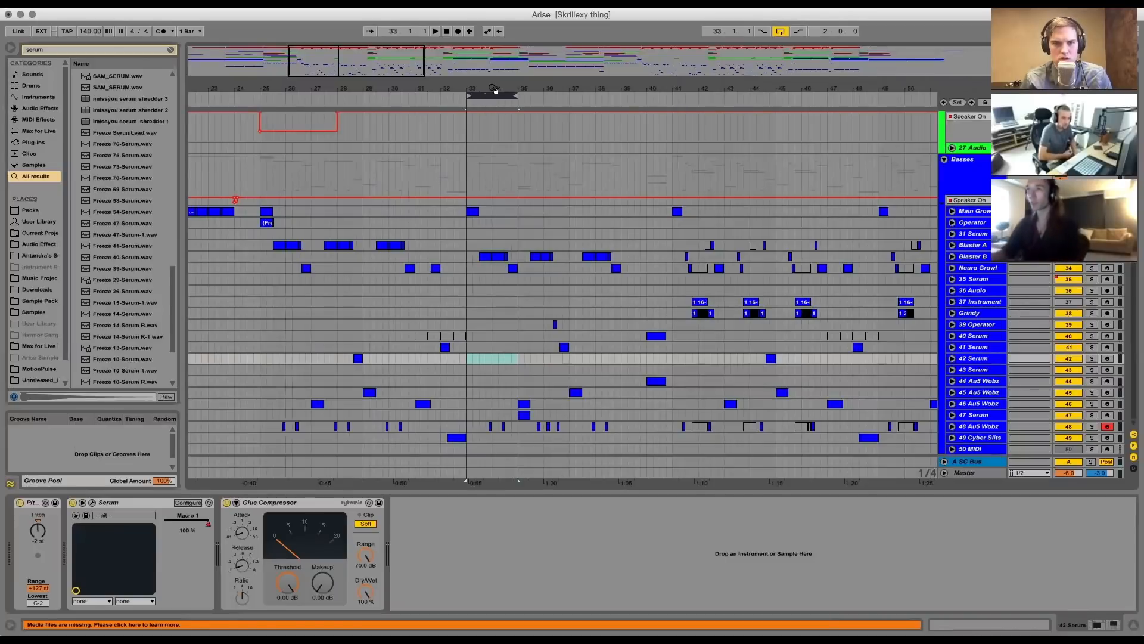
pyautogui.moveTo(489, 96); pyautogui.dragTo(282, 96)
pyautogui.moveTo(310, 96); pyautogui.dragTo(673, 127)
pyautogui.moveTo(706, 88); pyautogui.dragTo(424, 89)
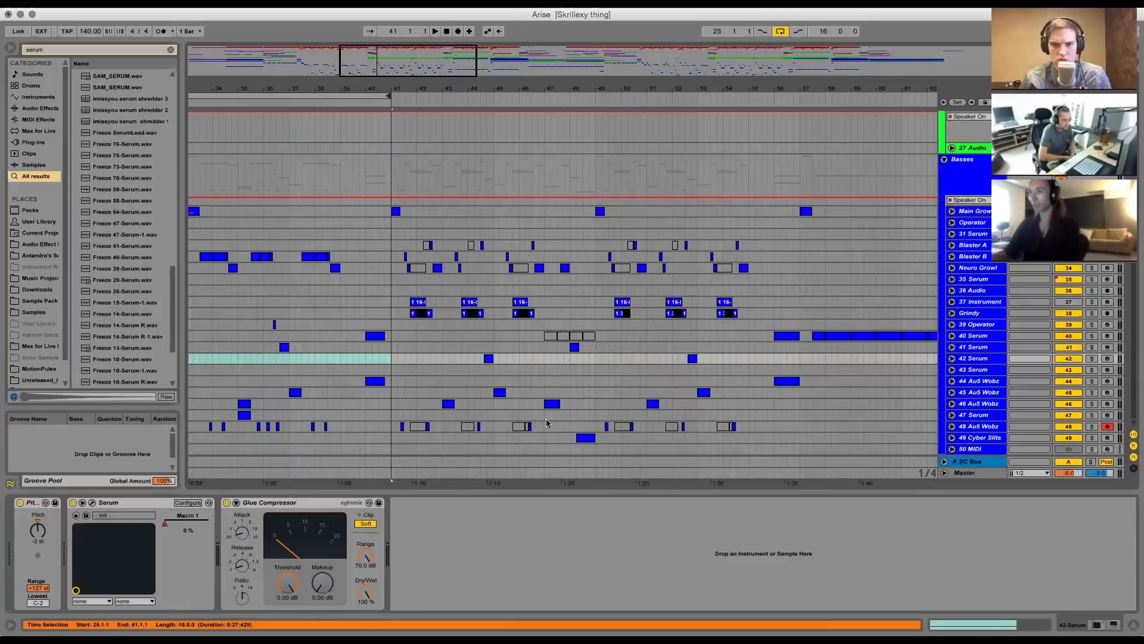
# Move the 16-bar loop to bars 41 to 57, play the basses there, and mark a short range near bar 47 on 42 Serum
pyautogui.moveTo(456, 86); pyautogui.dragTo(536, 72)
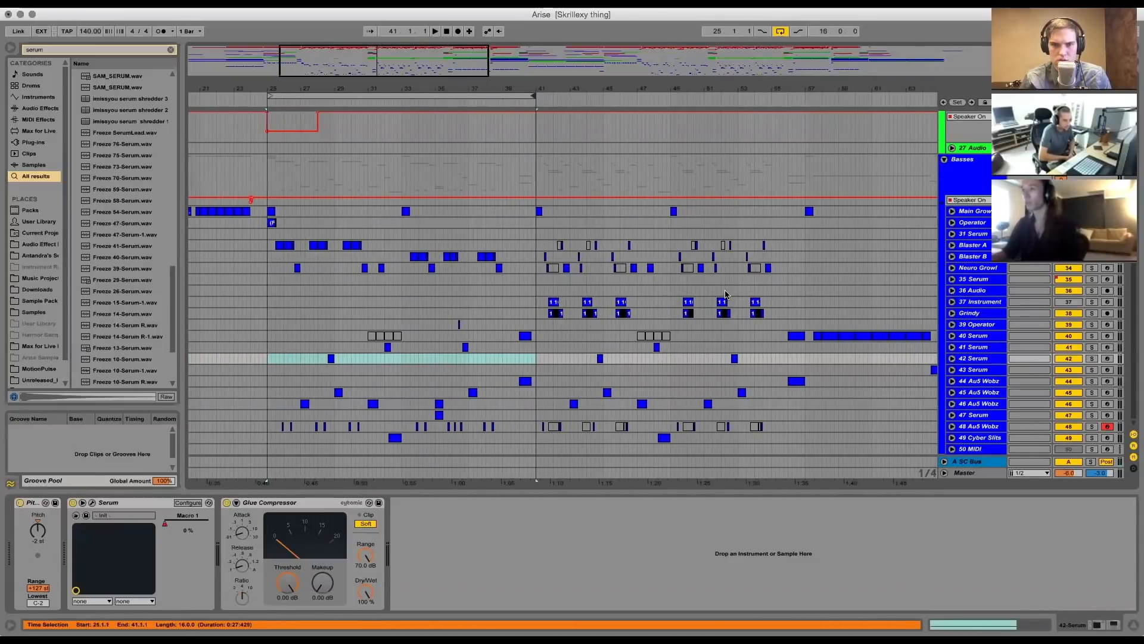
pyautogui.scroll(10, 589, 228)
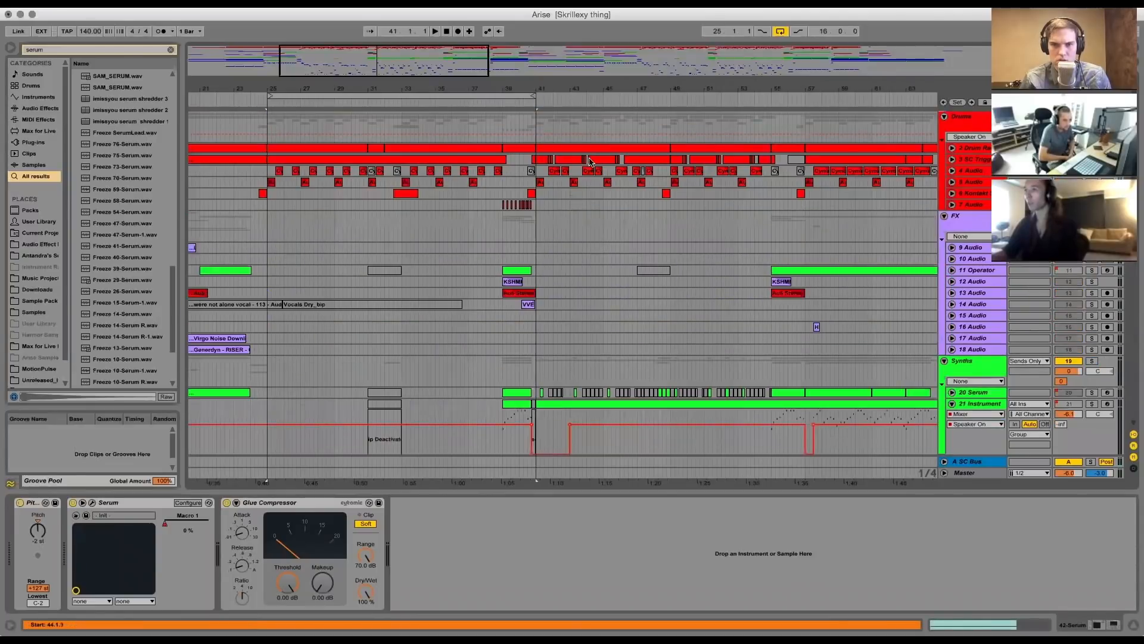
pyautogui.scroll(-10, 669, 228)
pyautogui.moveTo(353, 96); pyautogui.dragTo(621, 138)
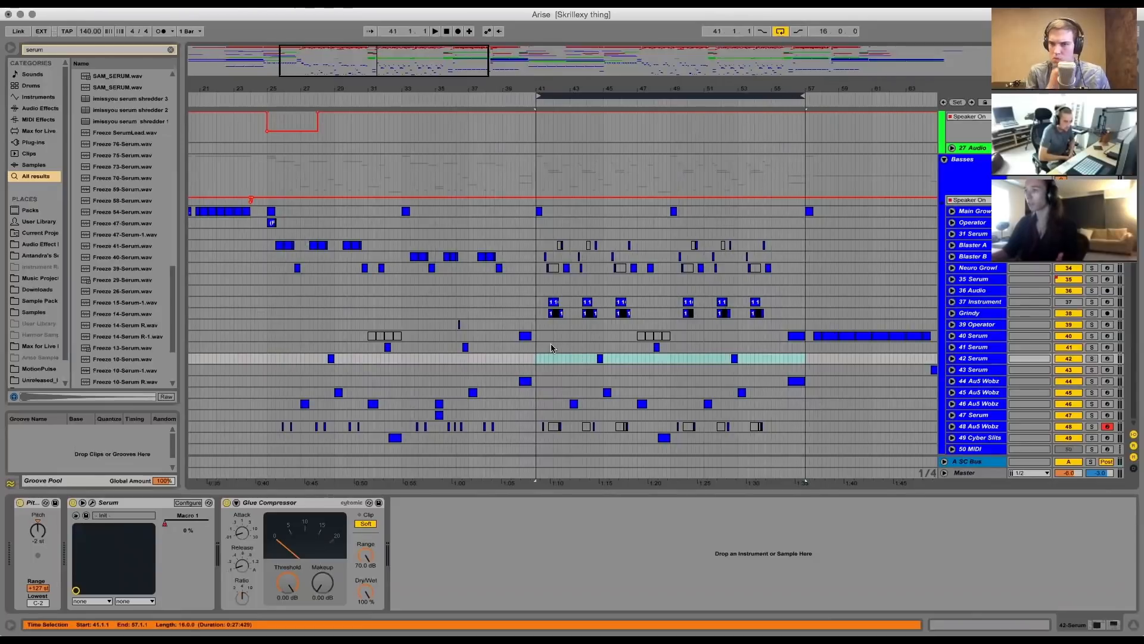
pyautogui.press('space')
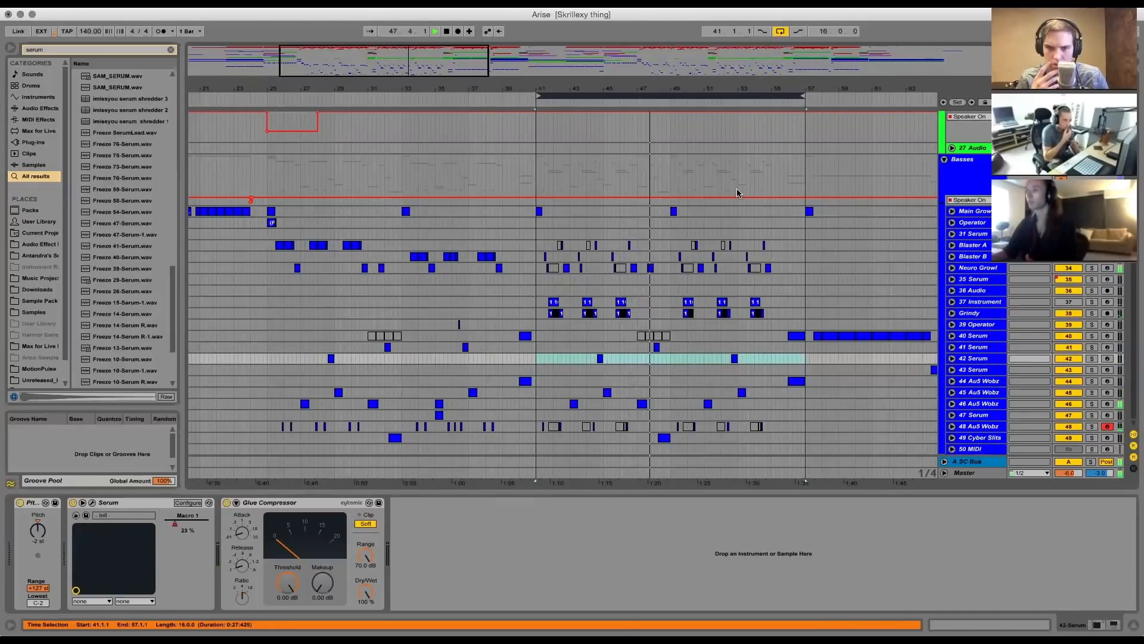
pyautogui.press('space')
pyautogui.moveTo(637, 358); pyautogui.dragTo(664, 358)
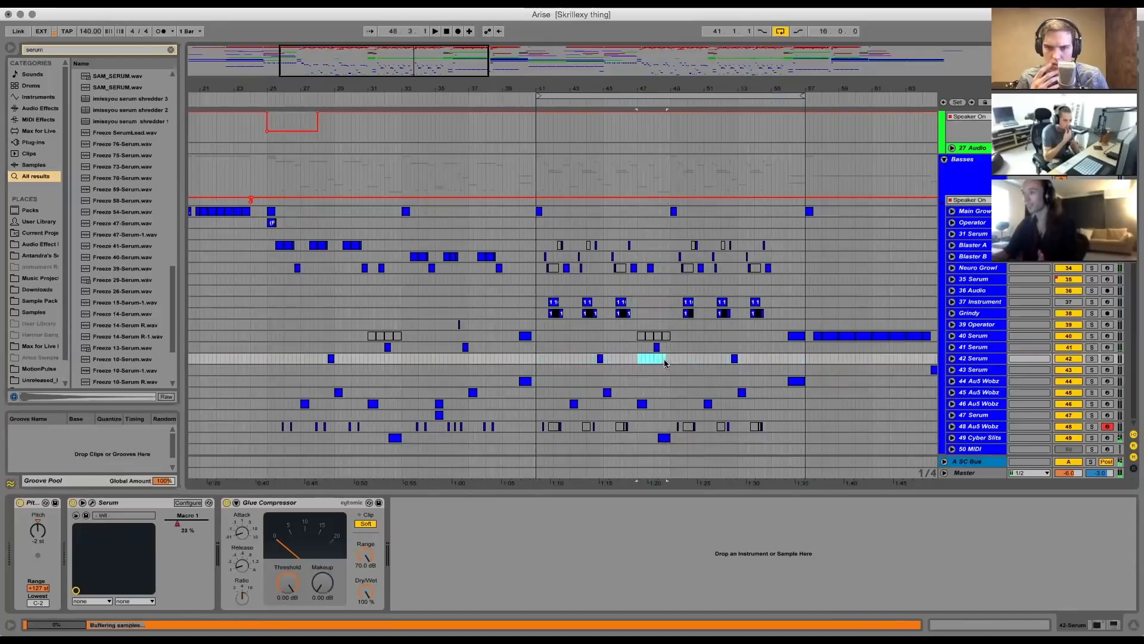
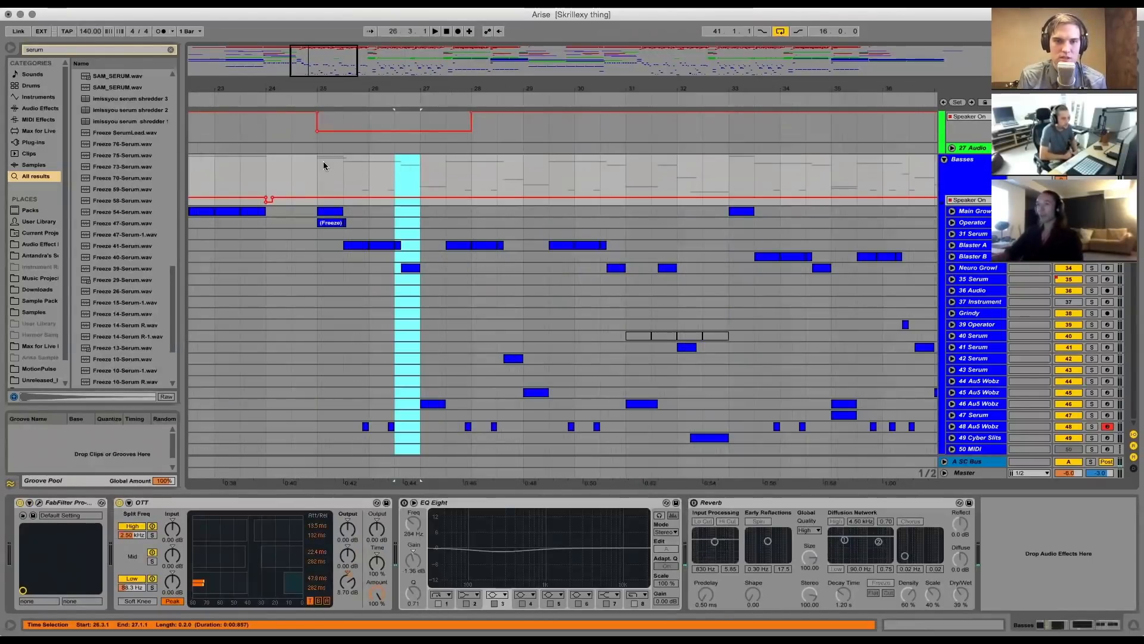
# Point out the first bass phrase by selecting bars 25 to 27 across the Basses group and the Neuro Growl fill before bar 27
pyautogui.click(317, 167)
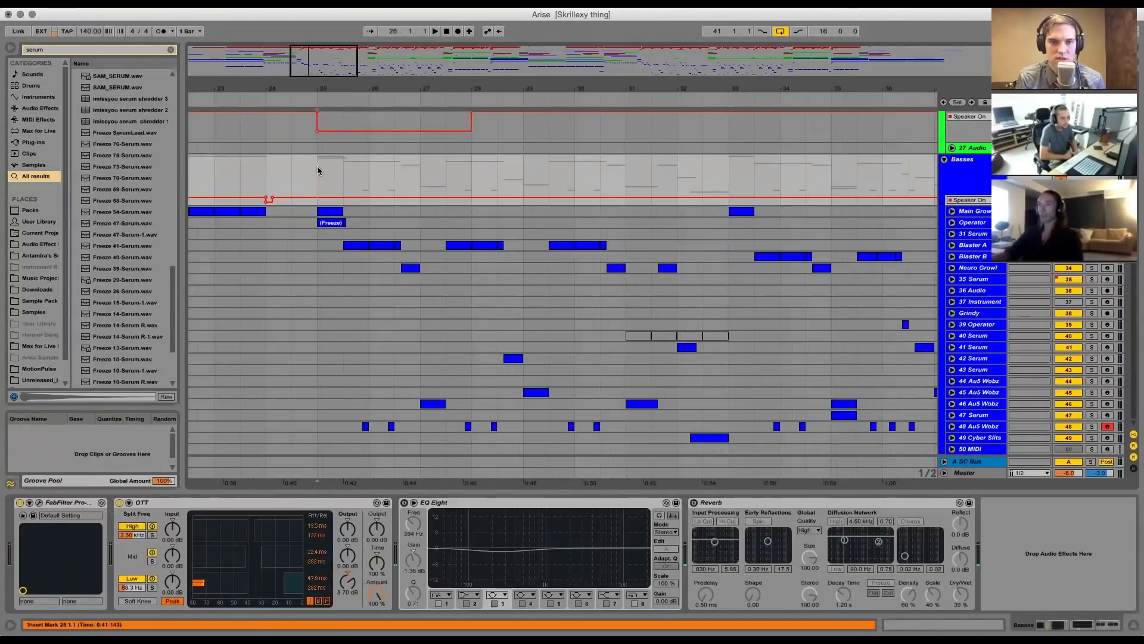
pyautogui.moveTo(318, 171); pyautogui.dragTo(416, 167)
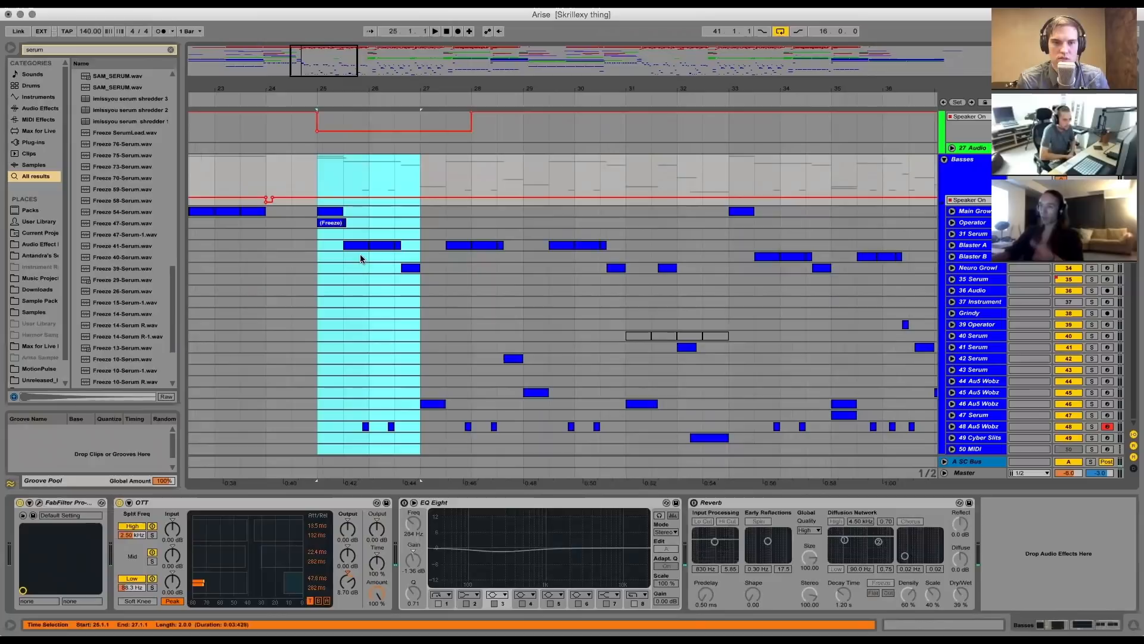
pyautogui.click(414, 268)
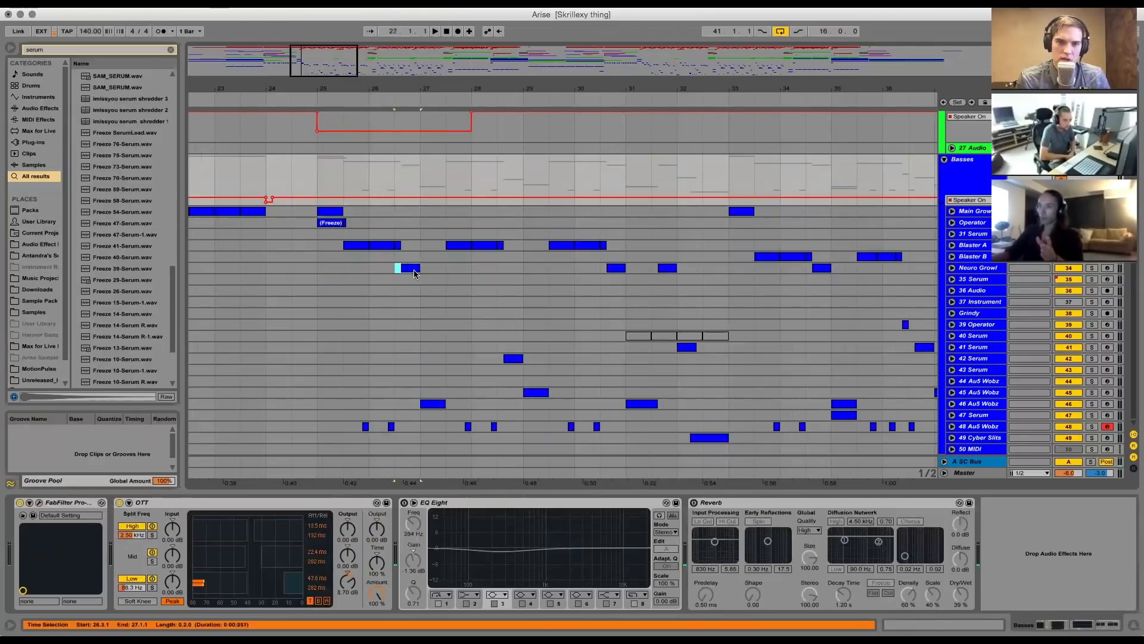
pyautogui.moveTo(321, 179); pyautogui.dragTo(407, 175)
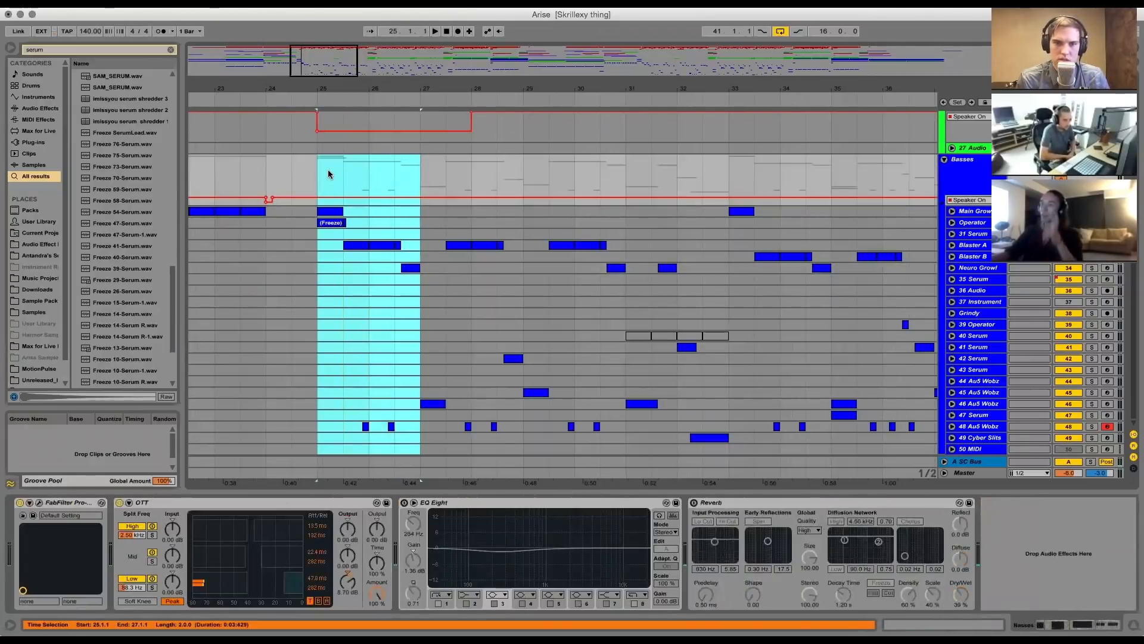
# Set the arrangement's fixed grid to 2 bars
pyautogui.rightClick(410, 171)
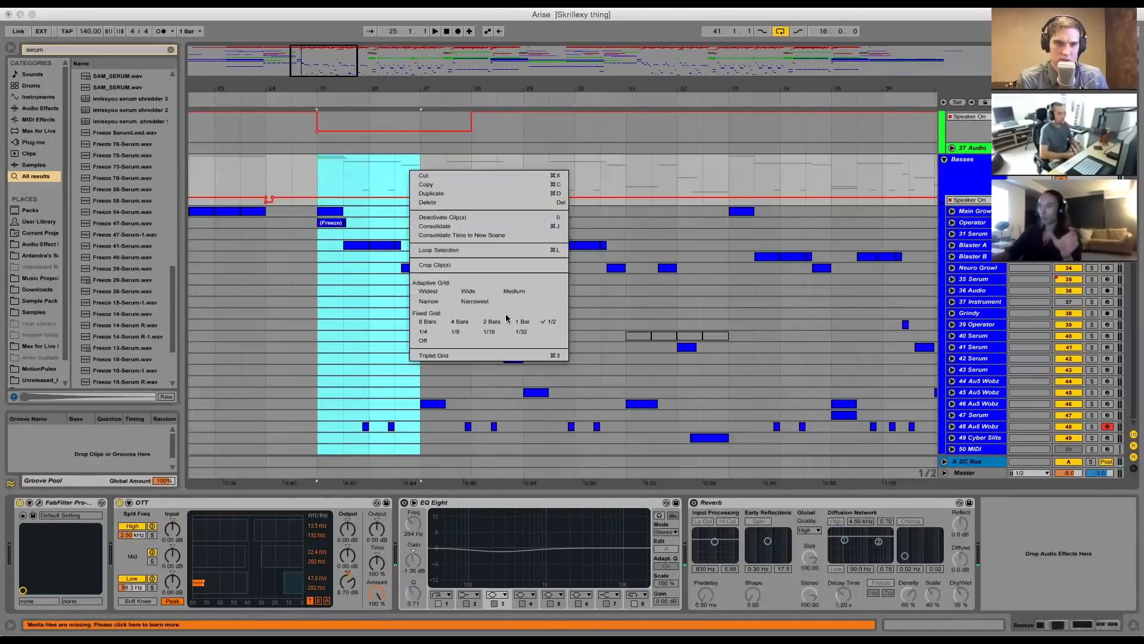
pyautogui.click(522, 321)
pyautogui.click(447, 206)
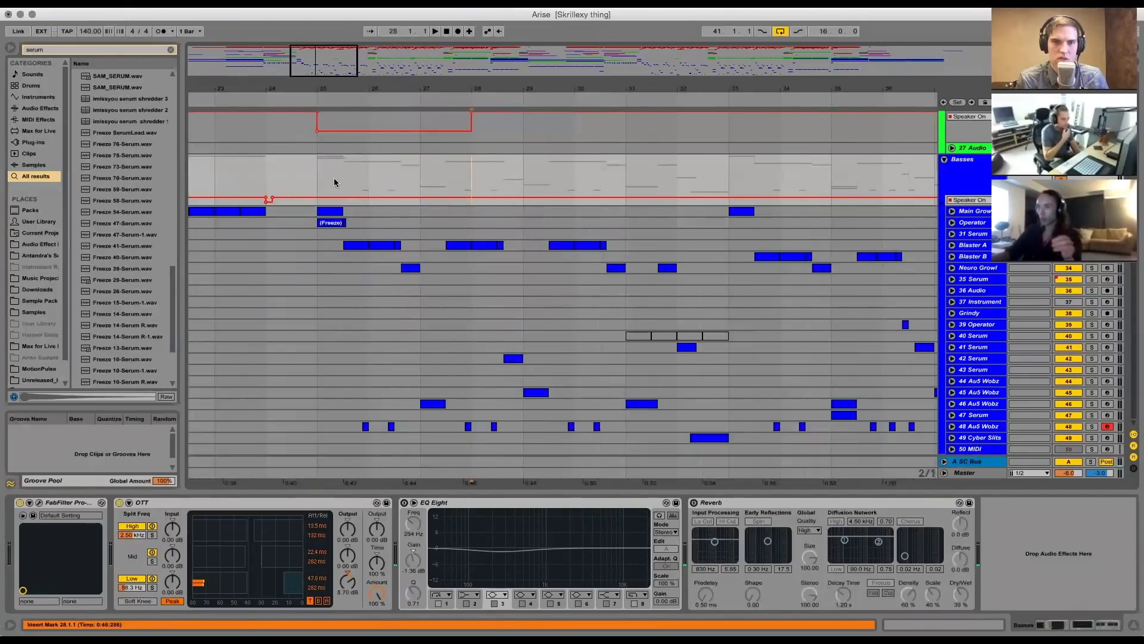
# Highlight the phrase structure across the Basses group, selecting bars 29 to 31, bars 25 to 33 and bars 39 to 41
pyautogui.moveTo(335, 183)
pyautogui.mouseDown()
pyautogui.moveTo(415, 174)
pyautogui.moveTo(596, 191)
pyautogui.mouseUp()
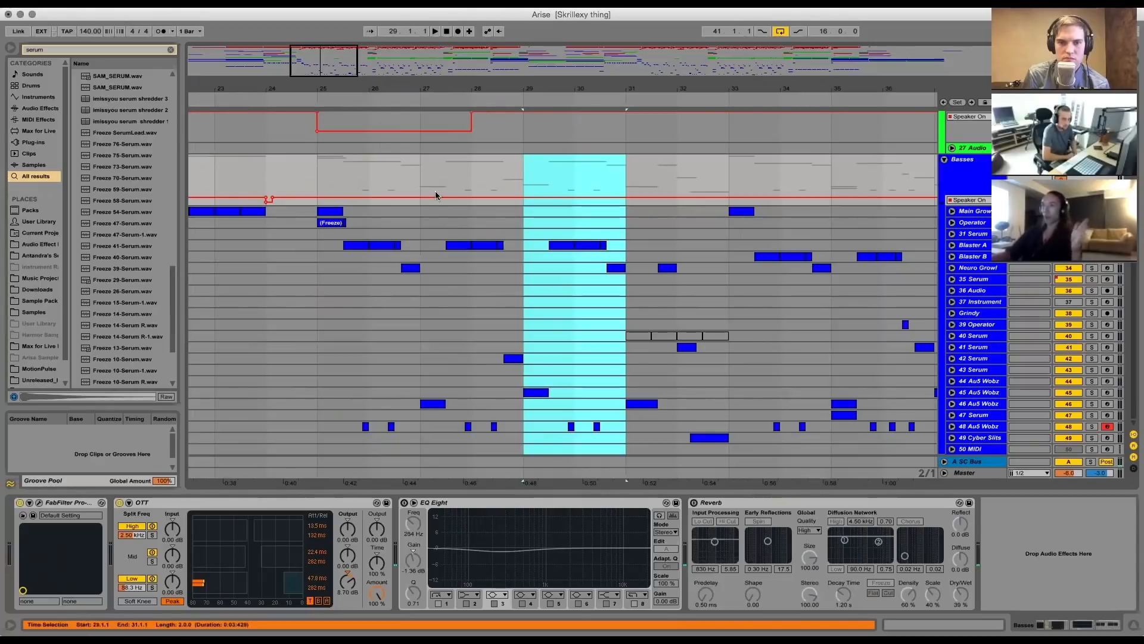
pyautogui.moveTo(622, 181); pyautogui.dragTo(688, 200)
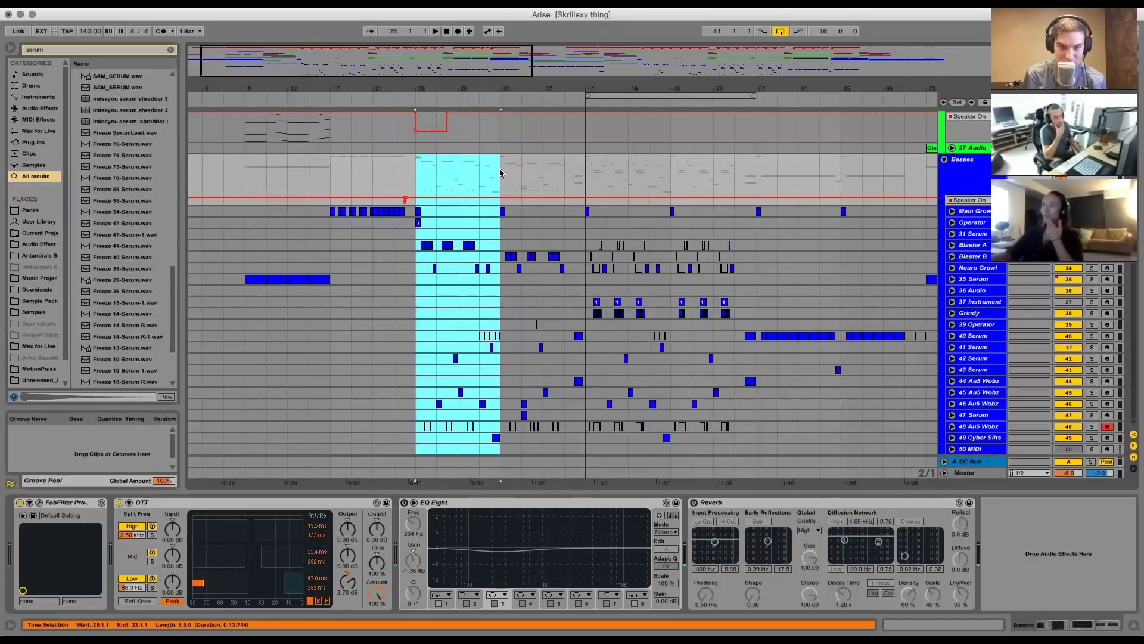
pyautogui.moveTo(499, 173); pyautogui.dragTo(580, 181)
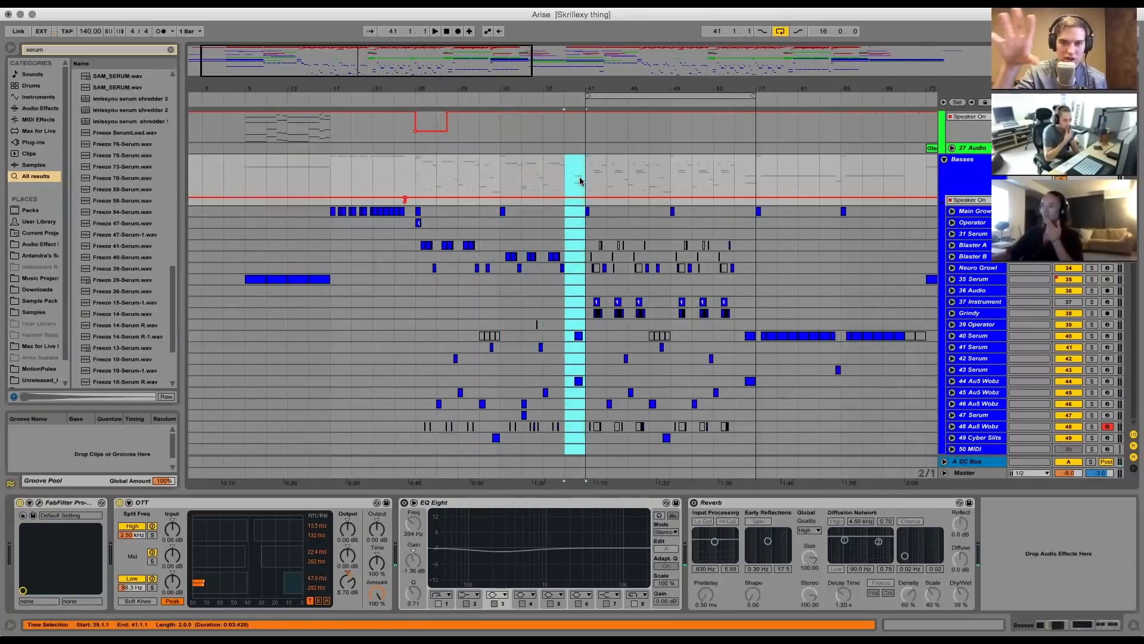
pyautogui.click(605, 185)
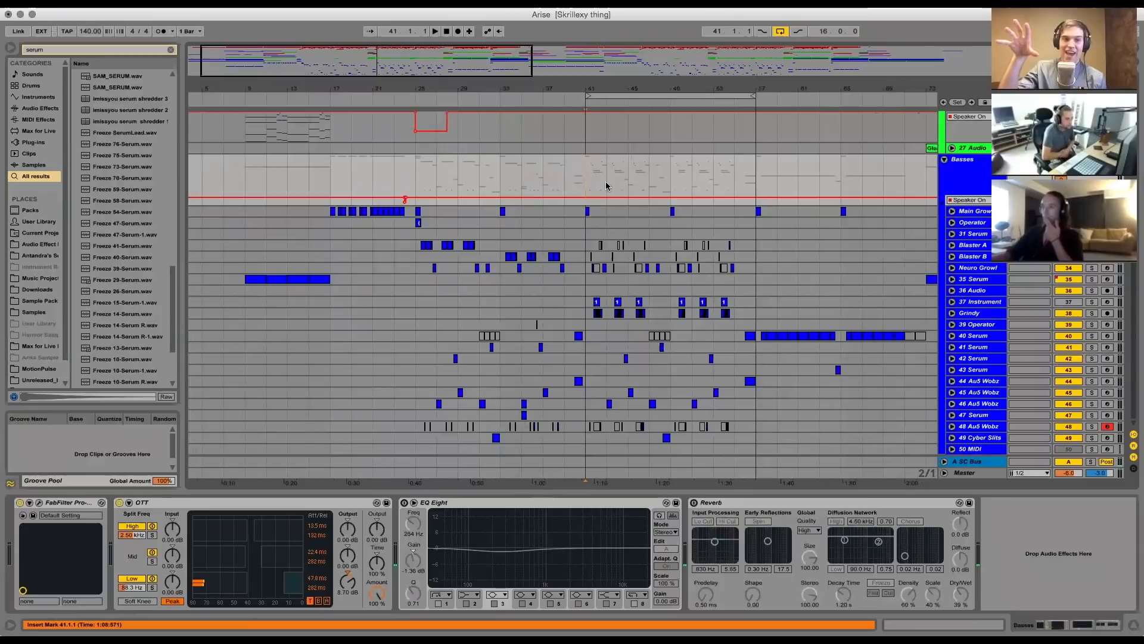
# Select the clips on the Blaster B track before bar 41 and play back from bar 39
pyautogui.click(510, 257)
pyautogui.keyDown('shift'); pyautogui.click(585, 264); pyautogui.keyUp('shift')
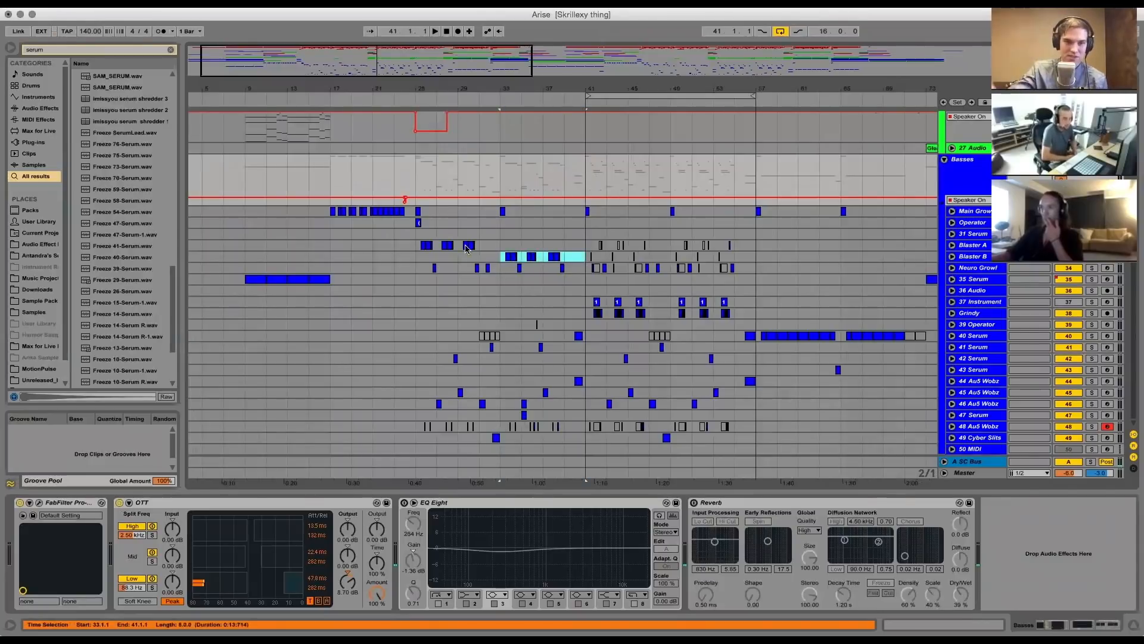
pyautogui.click(501, 257)
pyautogui.moveTo(504, 258); pyautogui.dragTo(583, 258)
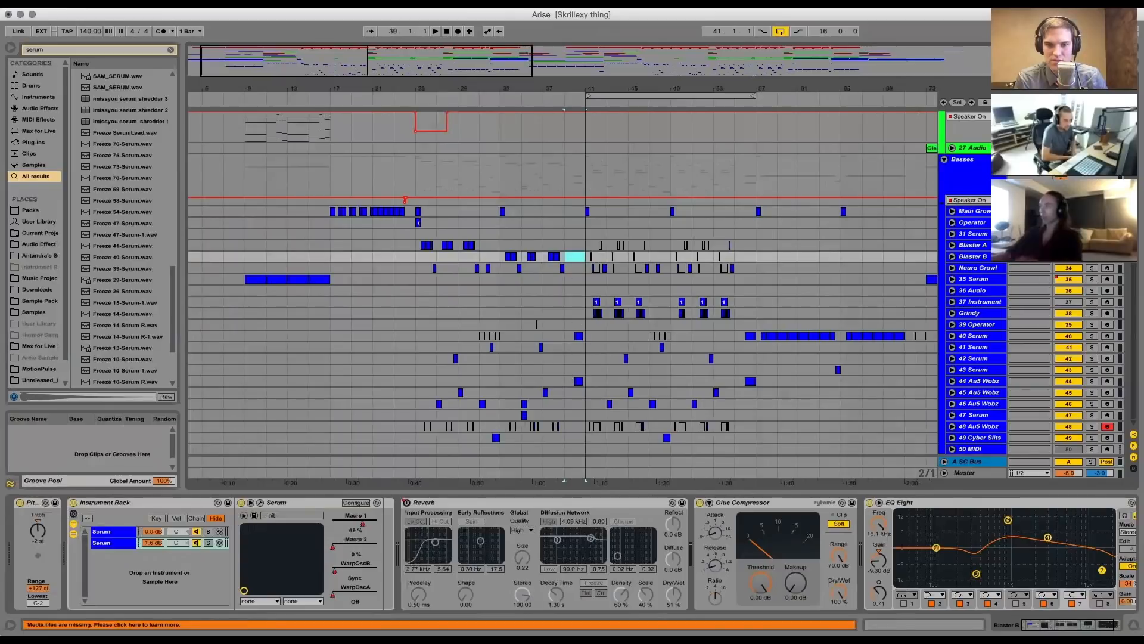
pyautogui.press('space')
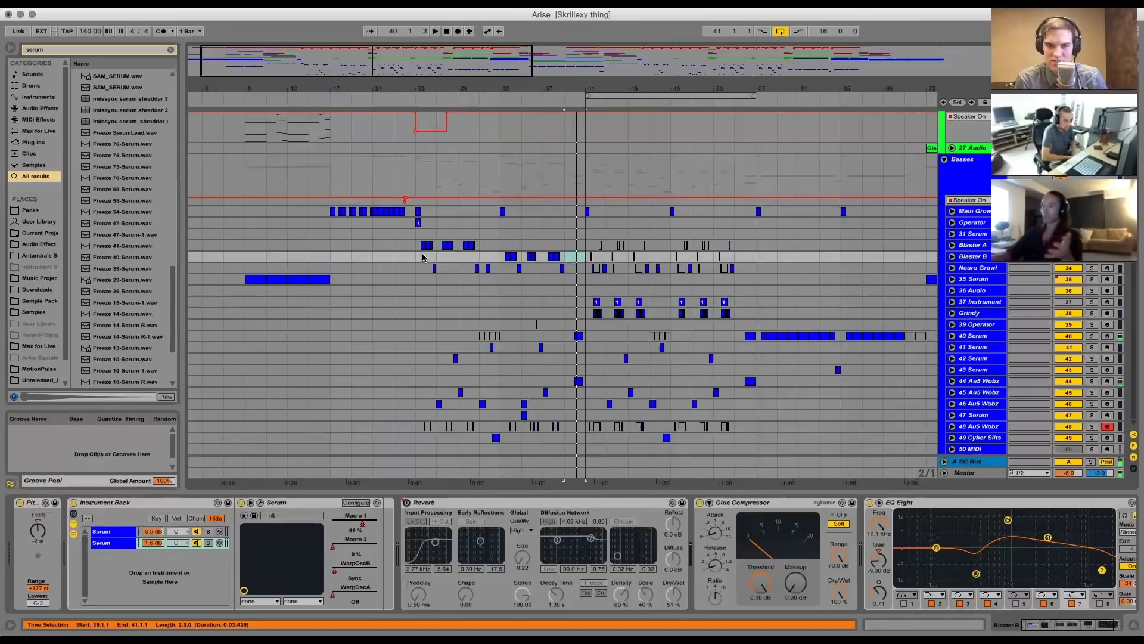
pyautogui.press('space')
# Highlight the Basses group's sections between bars 25 and 145, and place the insert marker at bar 97
pyautogui.moveTo(416, 257); pyautogui.dragTo(761, 157)
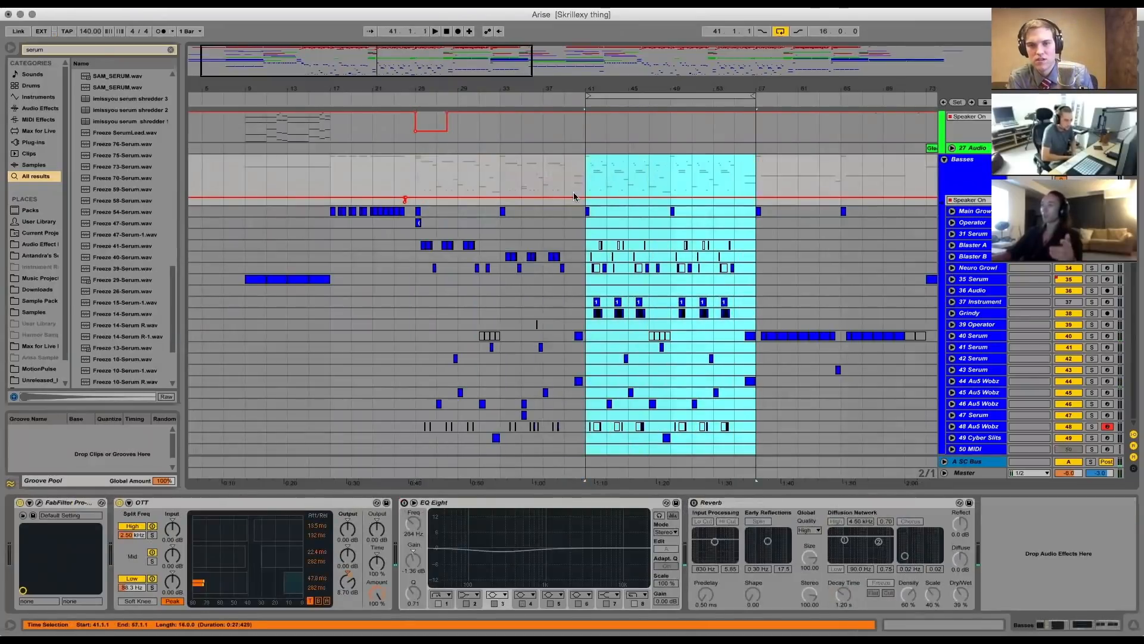
pyautogui.press('-')
pyautogui.press('-')
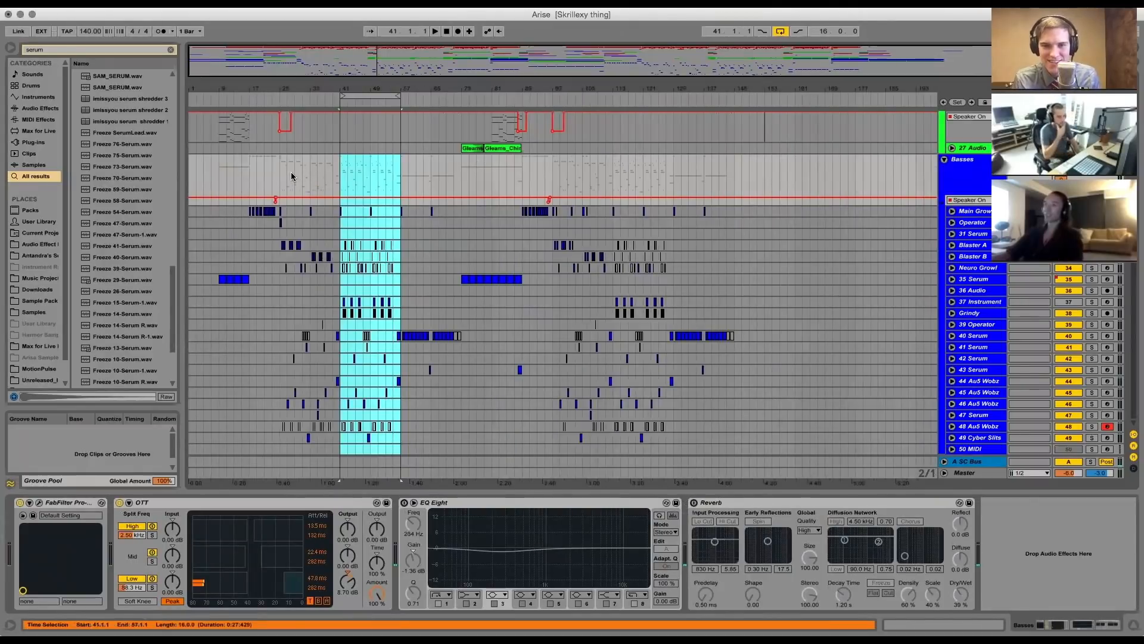
pyautogui.moveTo(281, 173); pyautogui.dragTo(398, 178)
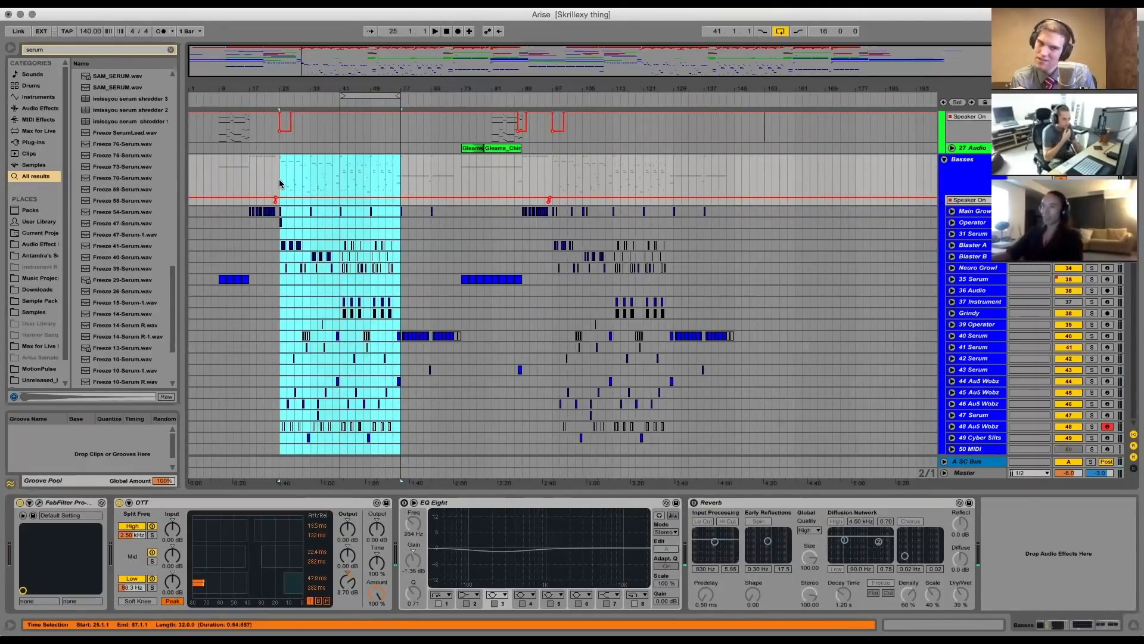
pyautogui.moveTo(281, 182); pyautogui.dragTo(738, 185)
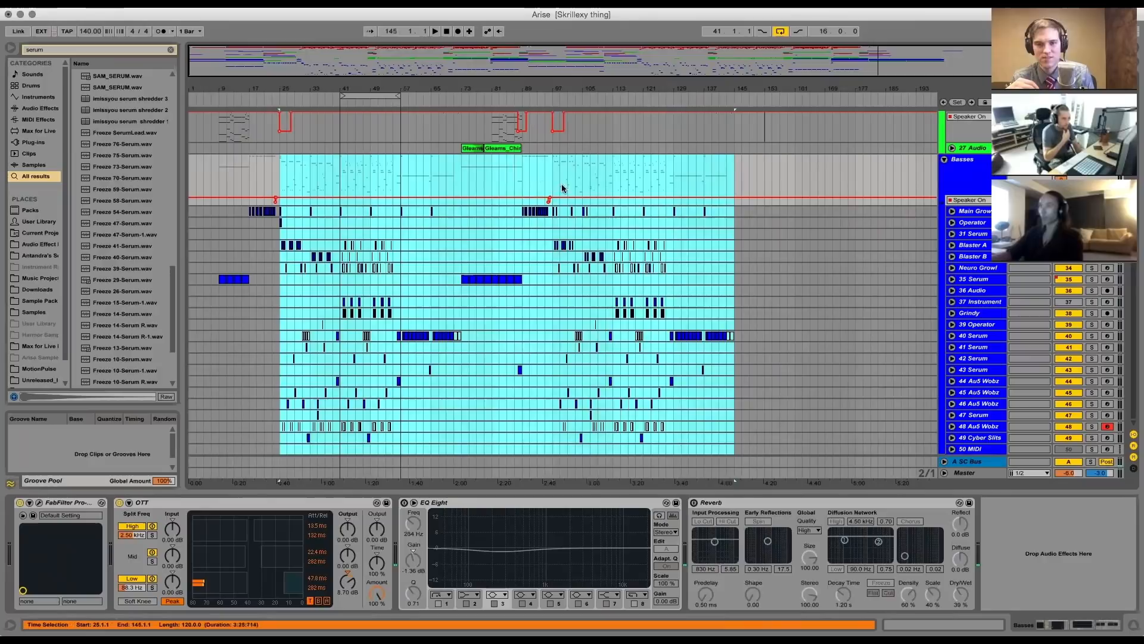
pyautogui.moveTo(554, 165); pyautogui.dragTo(611, 175)
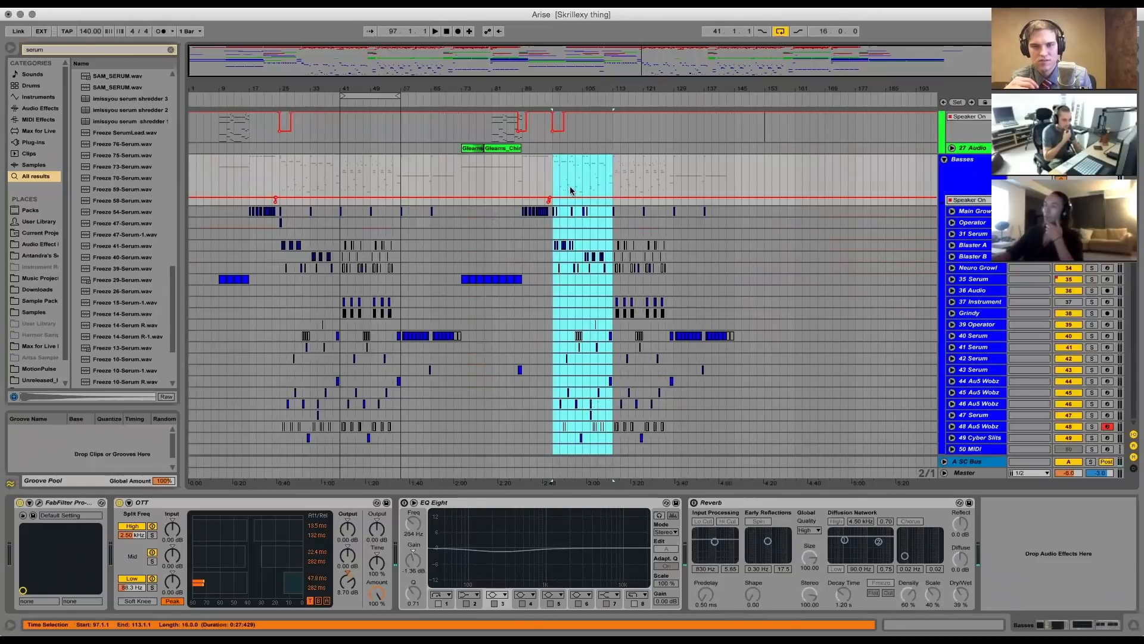
pyautogui.click(551, 182)
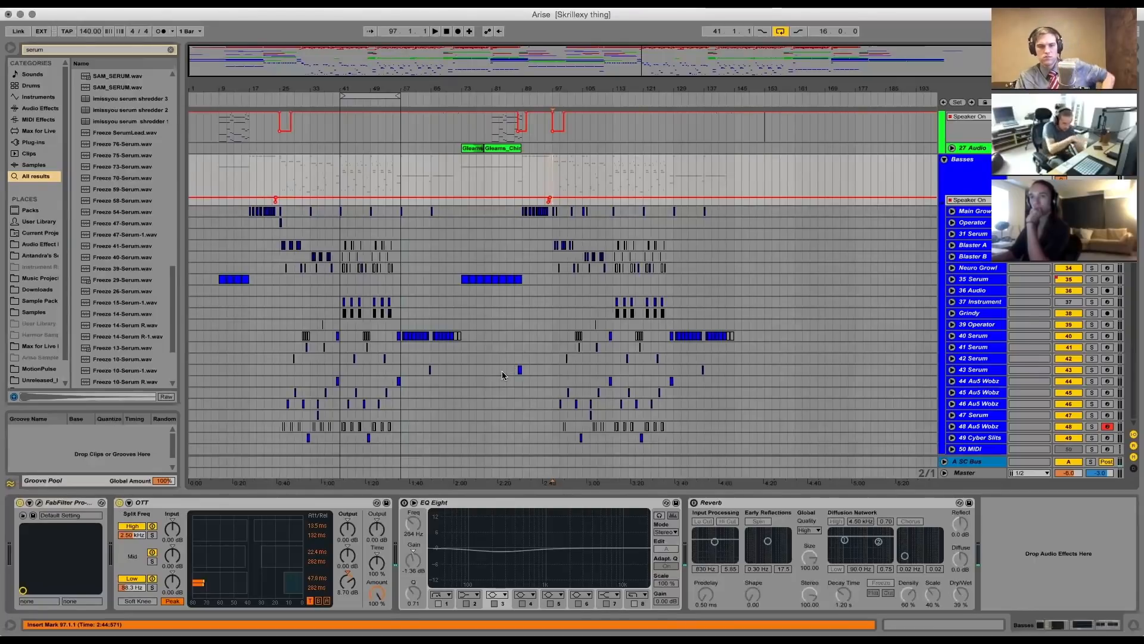
# Collapse all the track groups in the arrangement: Drums, FX, Synths and Basses
pyautogui.scroll(1, 499, 373)
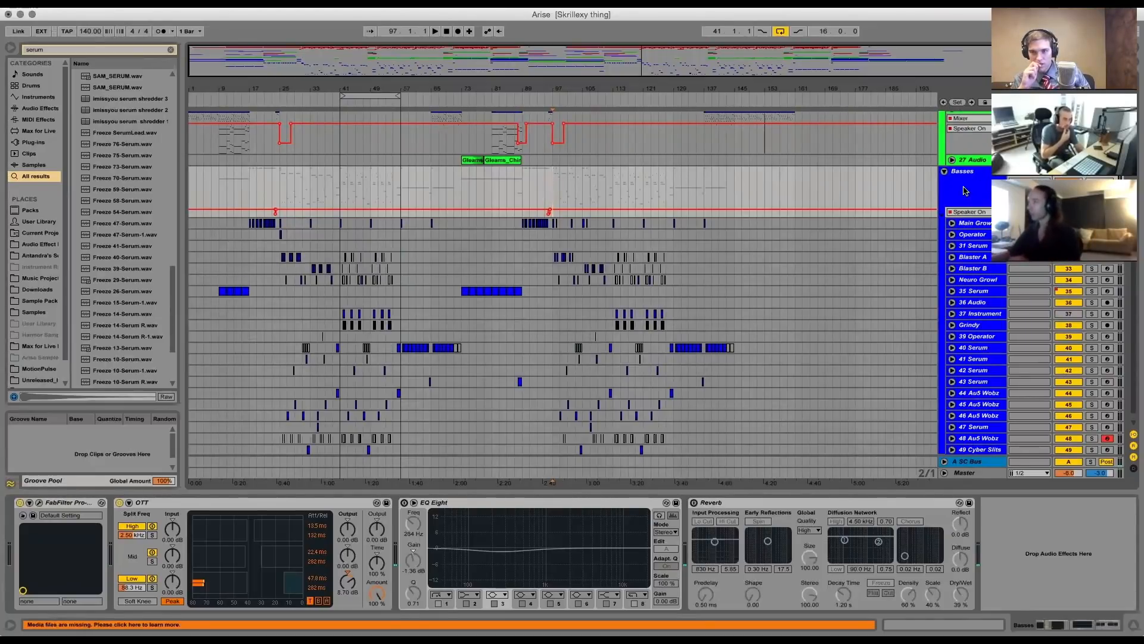
pyautogui.click(944, 172)
pyautogui.keyDown('alt'); pyautogui.click(943, 173); pyautogui.keyUp('alt')
pyautogui.keyDown('alt'); pyautogui.click(943, 173); pyautogui.keyUp('alt')
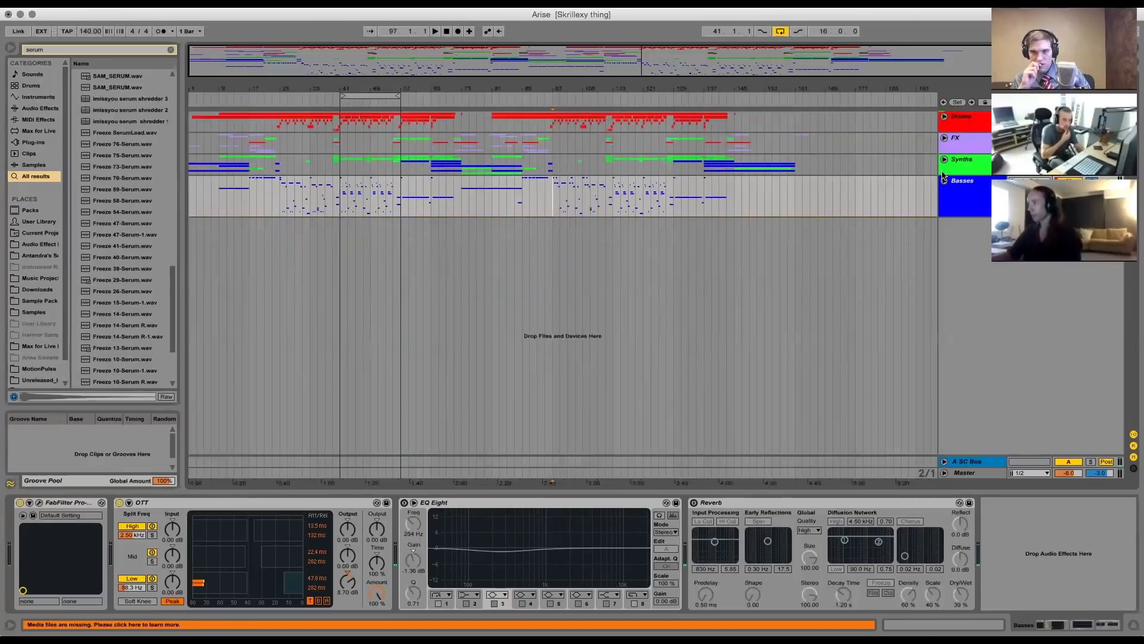
# Display the device chain of the Synths group and unfold the group to show its tracks
pyautogui.click(963, 170)
pyautogui.click(968, 200)
pyautogui.click(971, 169)
pyautogui.click(971, 195)
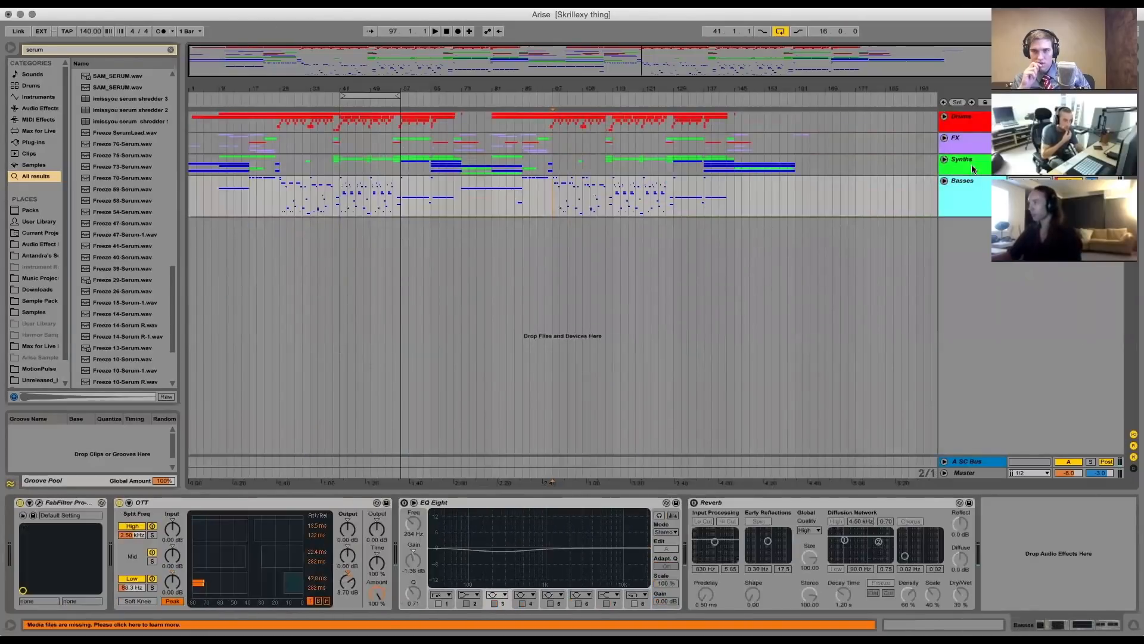
pyautogui.click(973, 165)
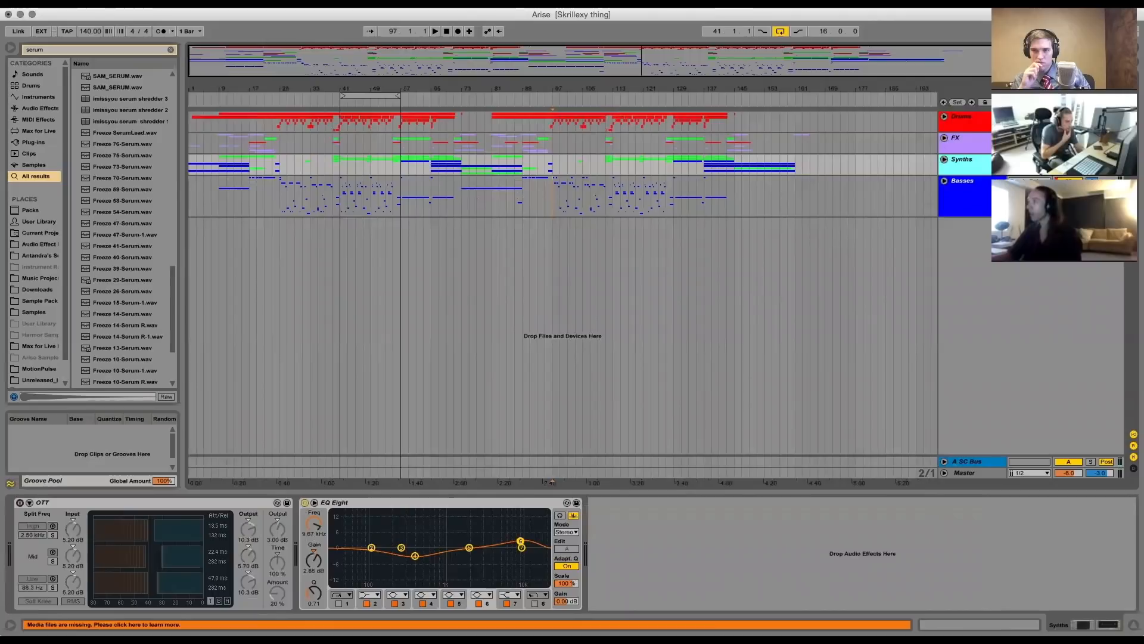
pyautogui.click(1030, 160)
pyautogui.press('Escape')
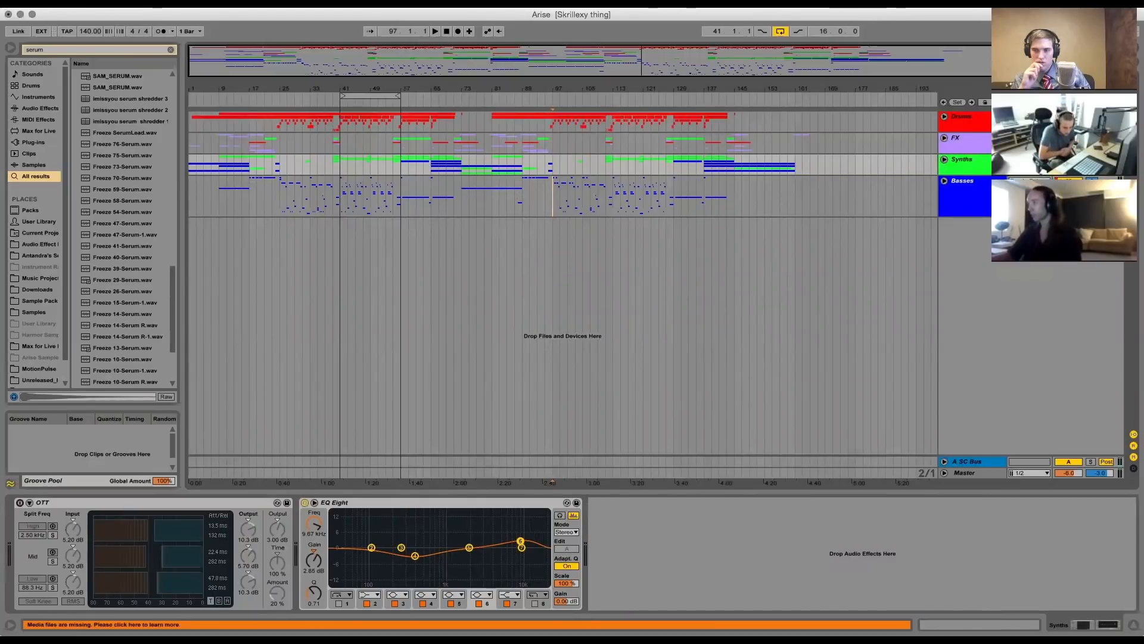
pyautogui.click(944, 159)
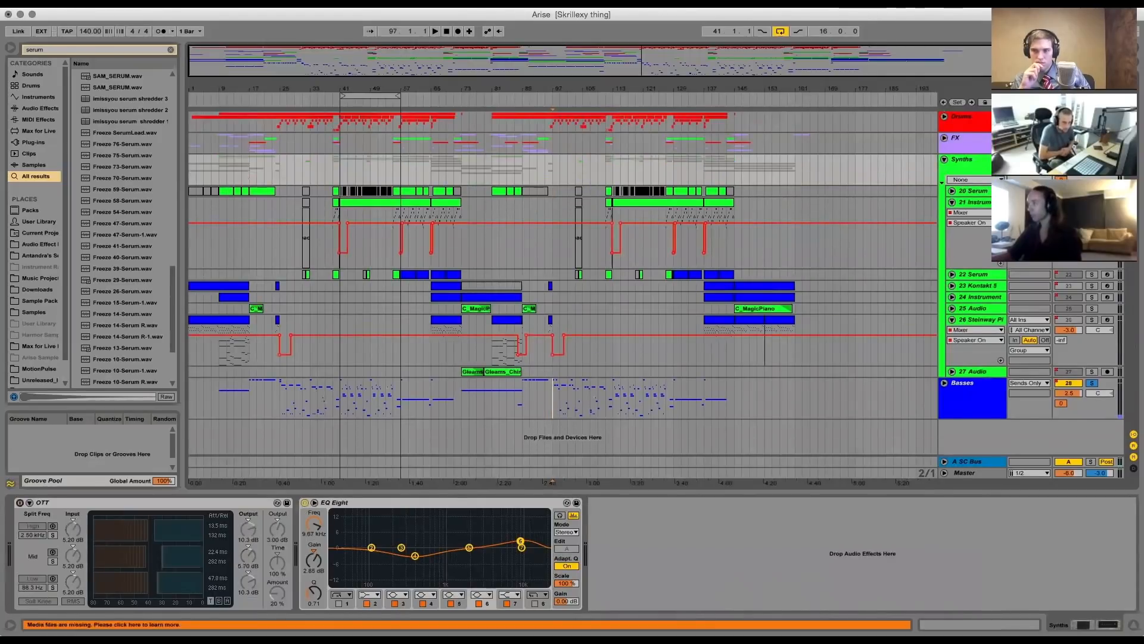
# Play from bar 97 with the A SC Bus return soloed and deactivated, and switch the return back on
pyautogui.click(968, 461)
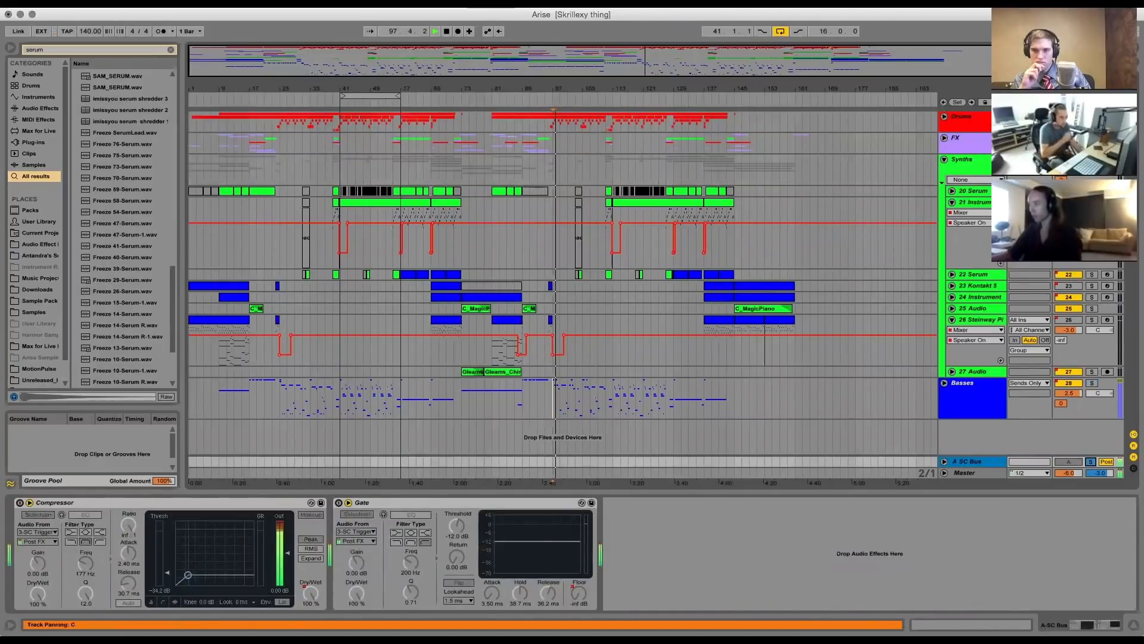
pyautogui.click(1069, 461)
pyautogui.click(1090, 461)
pyautogui.press('space')
pyautogui.press('space')
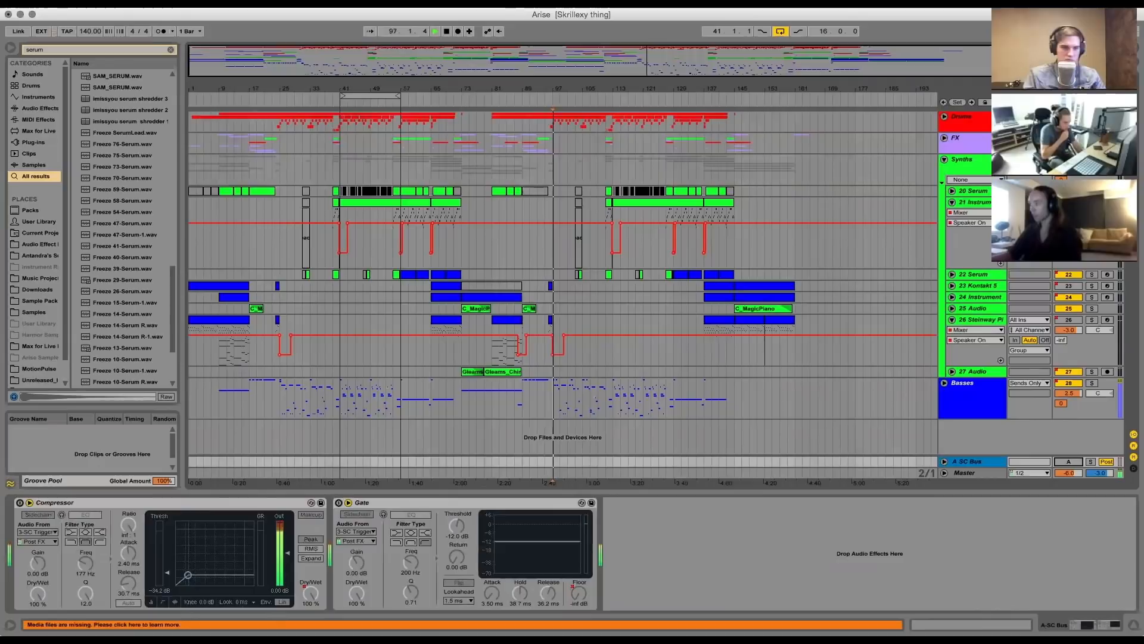
pyautogui.press('space')
pyautogui.click(1069, 462)
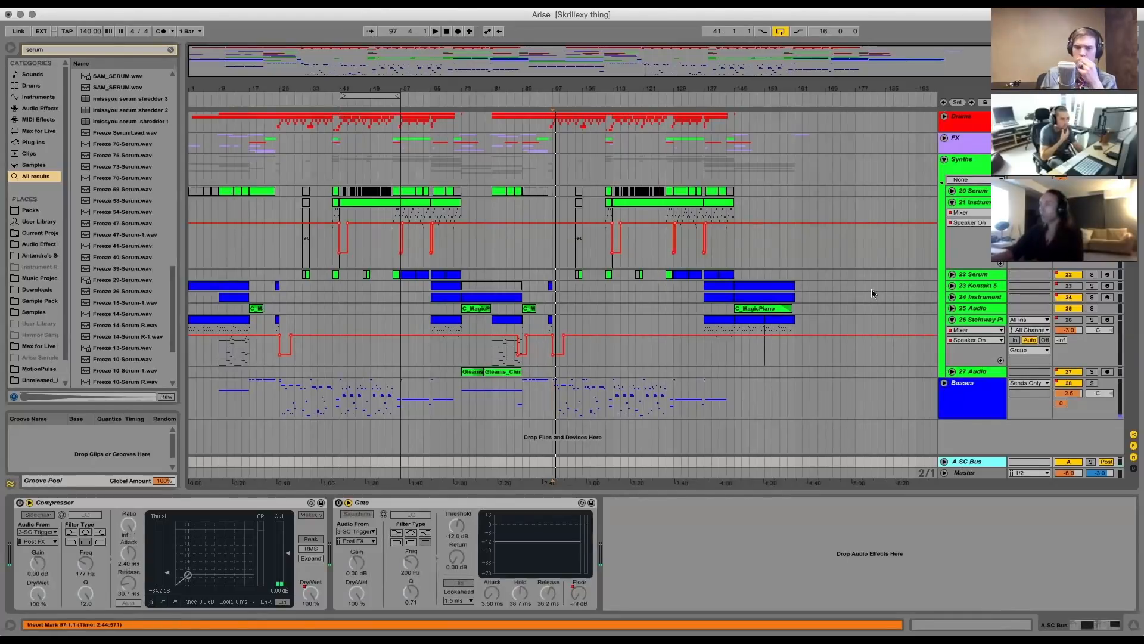
# Turn on the Gate on the A SC Bus return, and unfold the Drums group to show the SC Trigger track's devices
pyautogui.click(339, 503)
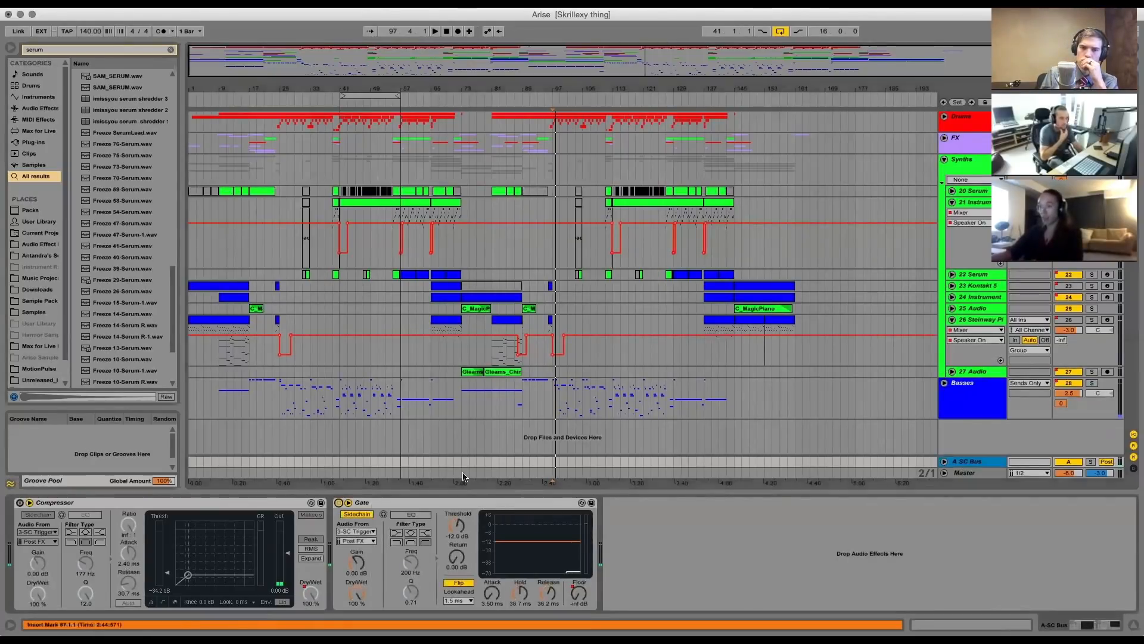
pyautogui.click(944, 117)
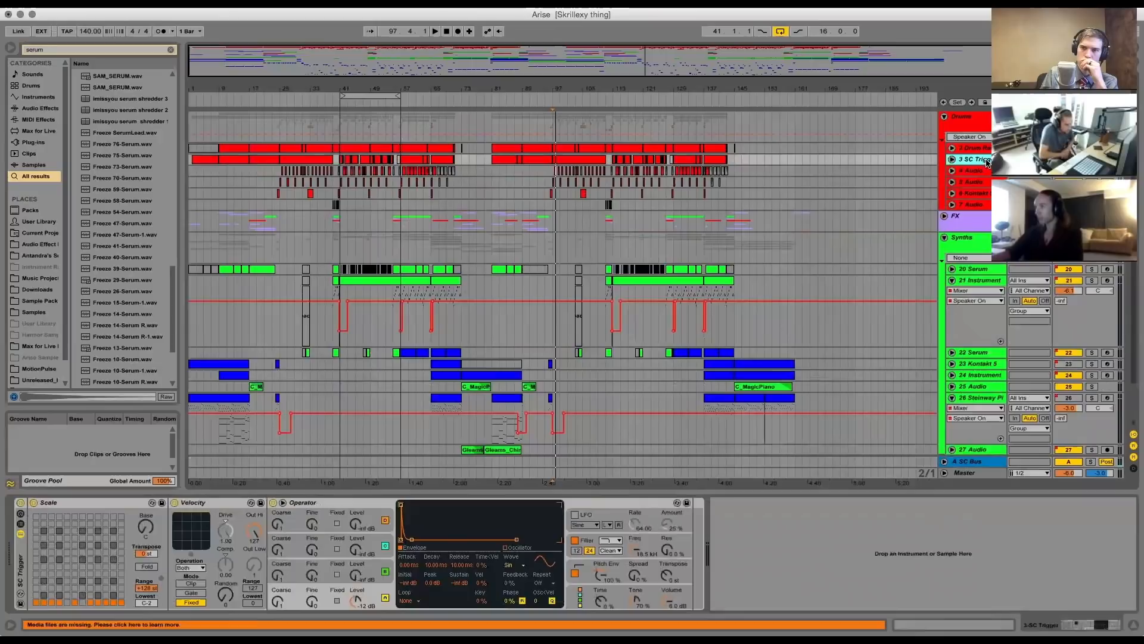
pyautogui.click(968, 160)
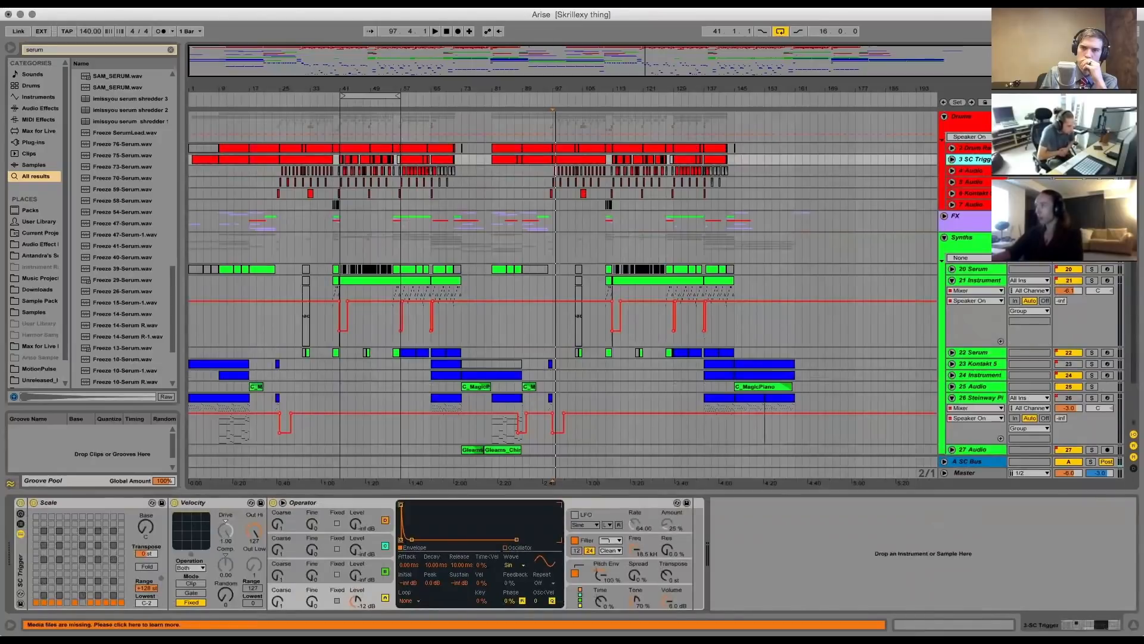
pyautogui.click(970, 462)
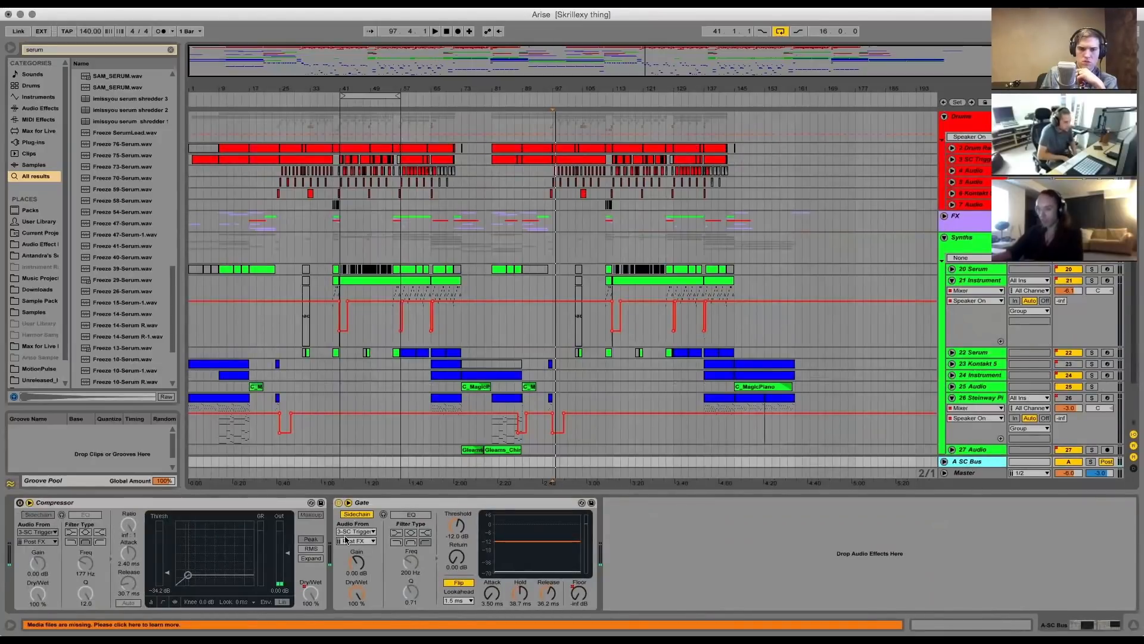
pyautogui.click(969, 159)
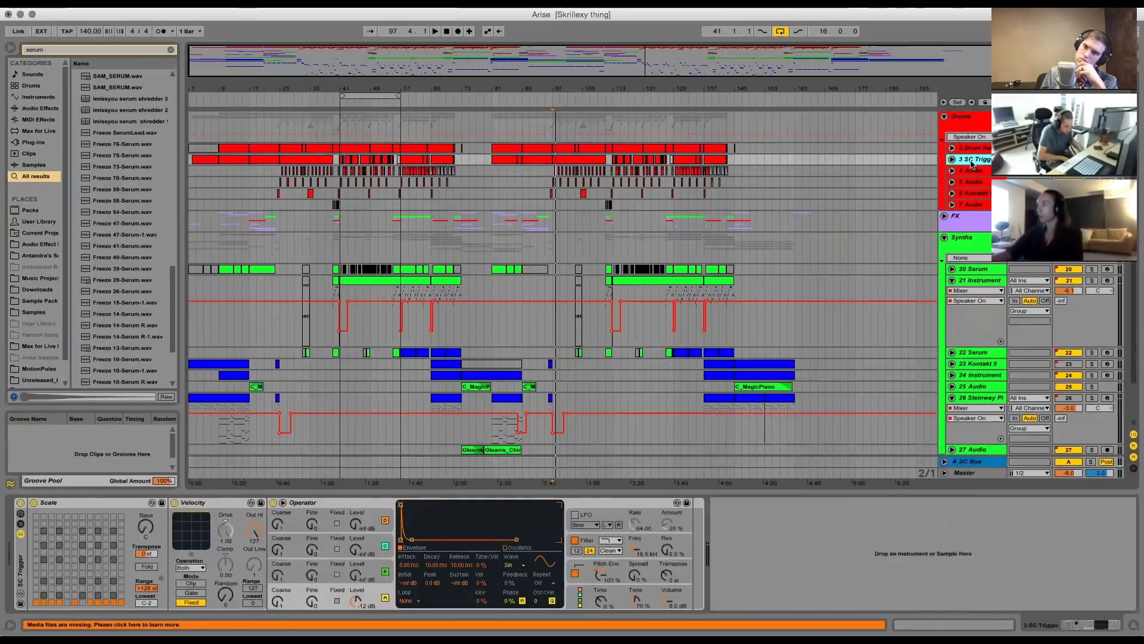
# Unfold the SC Trigger and Drum Rack tracks, and select the Drum Rack clip starting at bar 41
pyautogui.moveTo(320, 85); pyautogui.dragTo(507, 179)
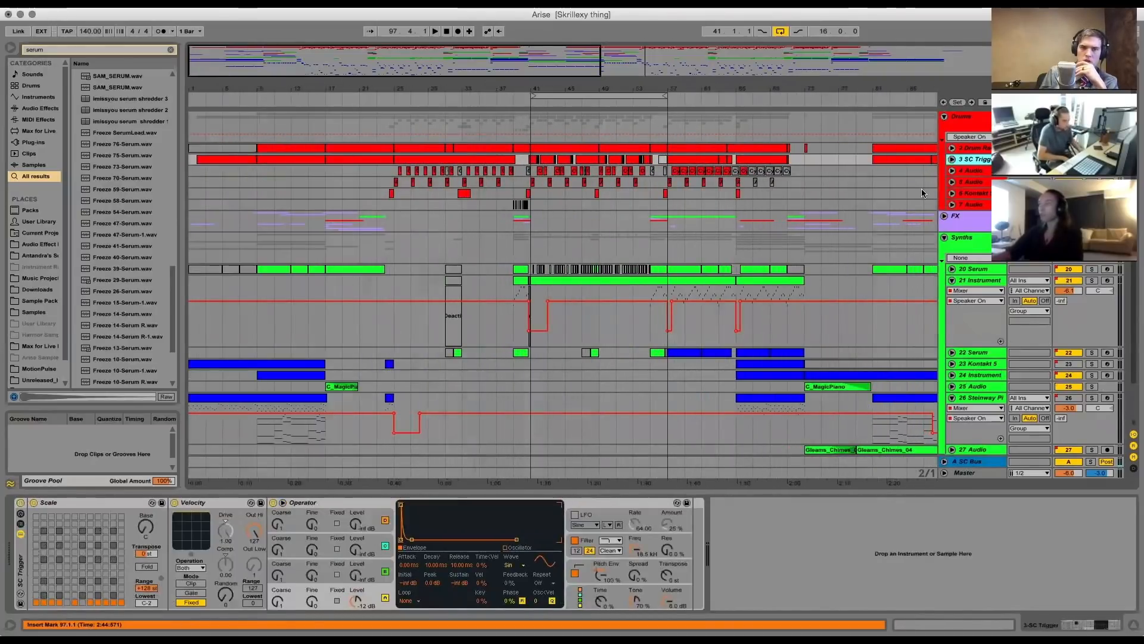
pyautogui.click(952, 160)
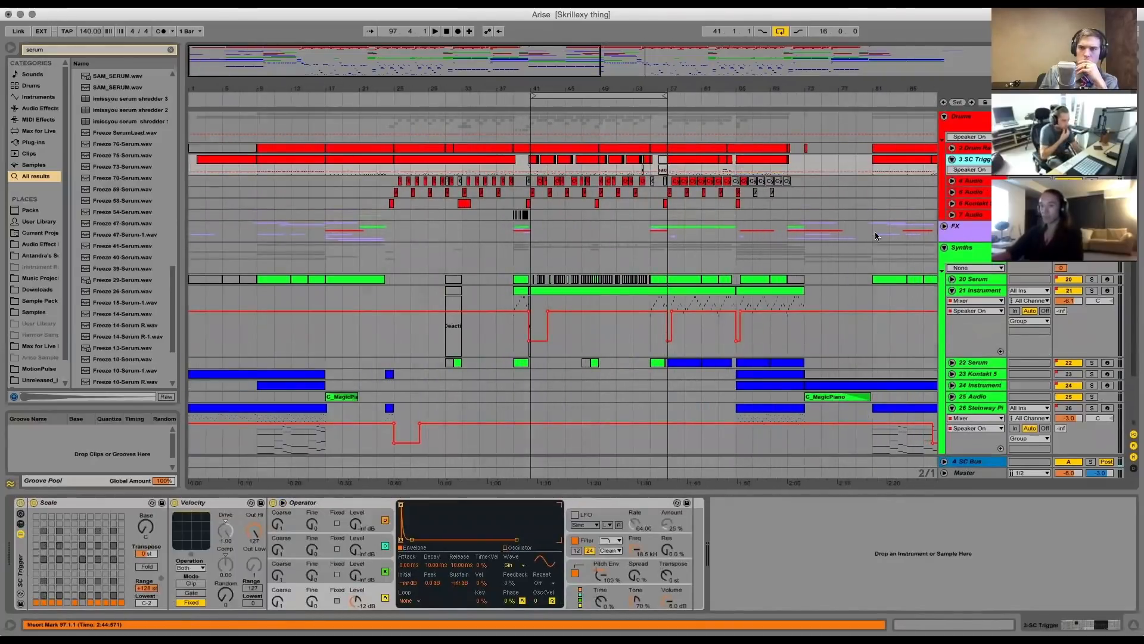
pyautogui.click(547, 160)
pyautogui.click(952, 149)
pyautogui.click(572, 147)
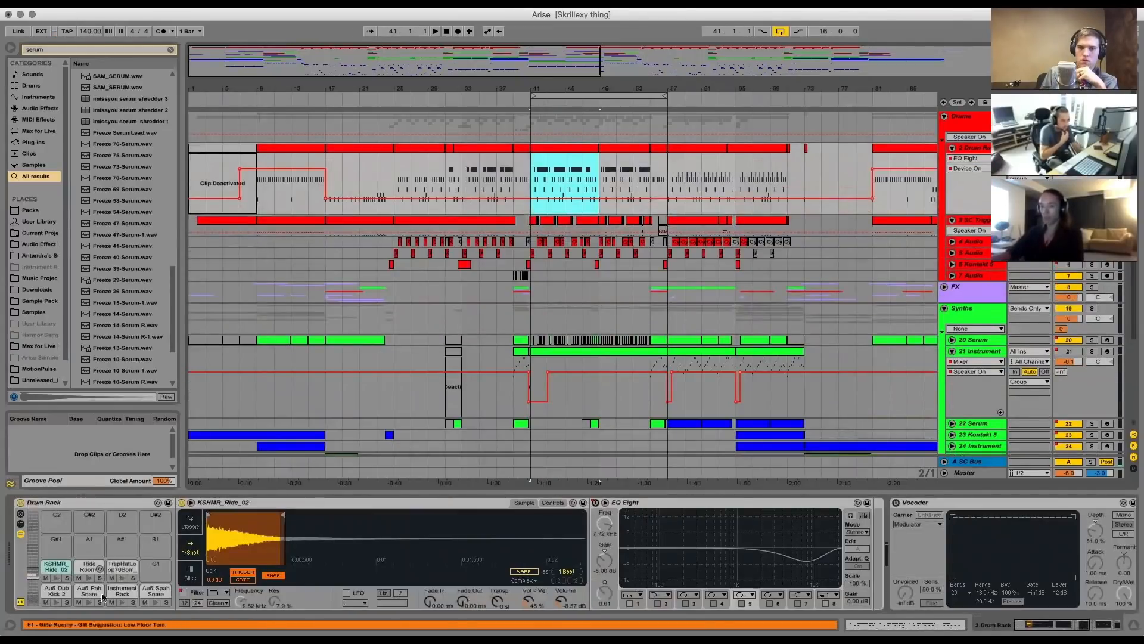
# Solo the SC Trigger track and play its clip from bar 25
pyautogui.click(553, 218)
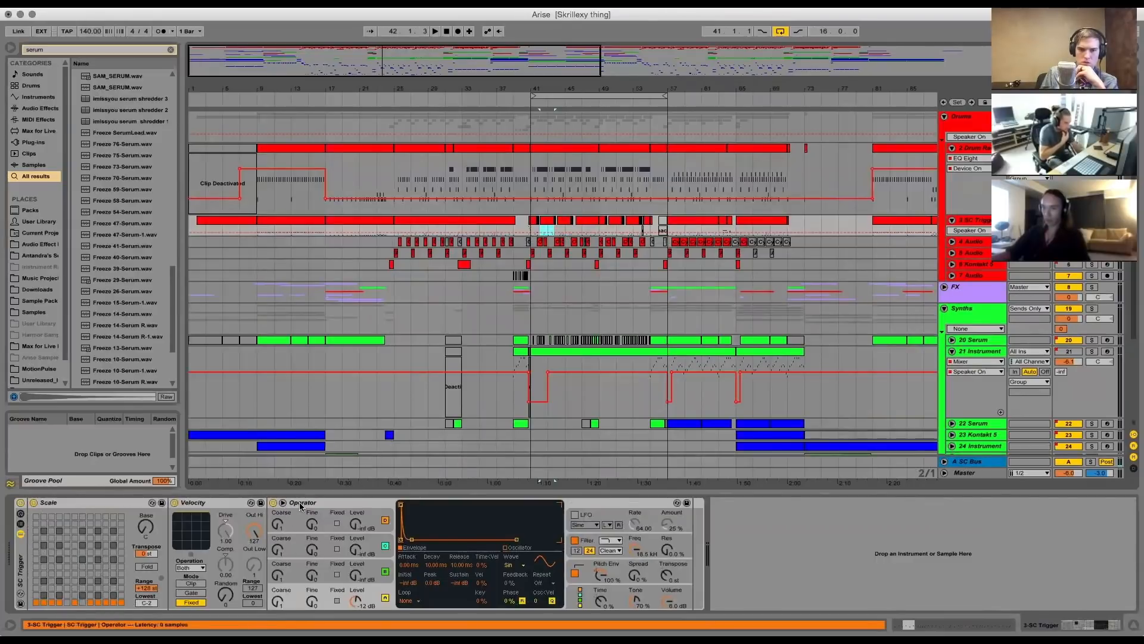
pyautogui.click(1091, 220)
pyautogui.moveTo(535, 88); pyautogui.dragTo(286, 222)
pyautogui.click(286, 221)
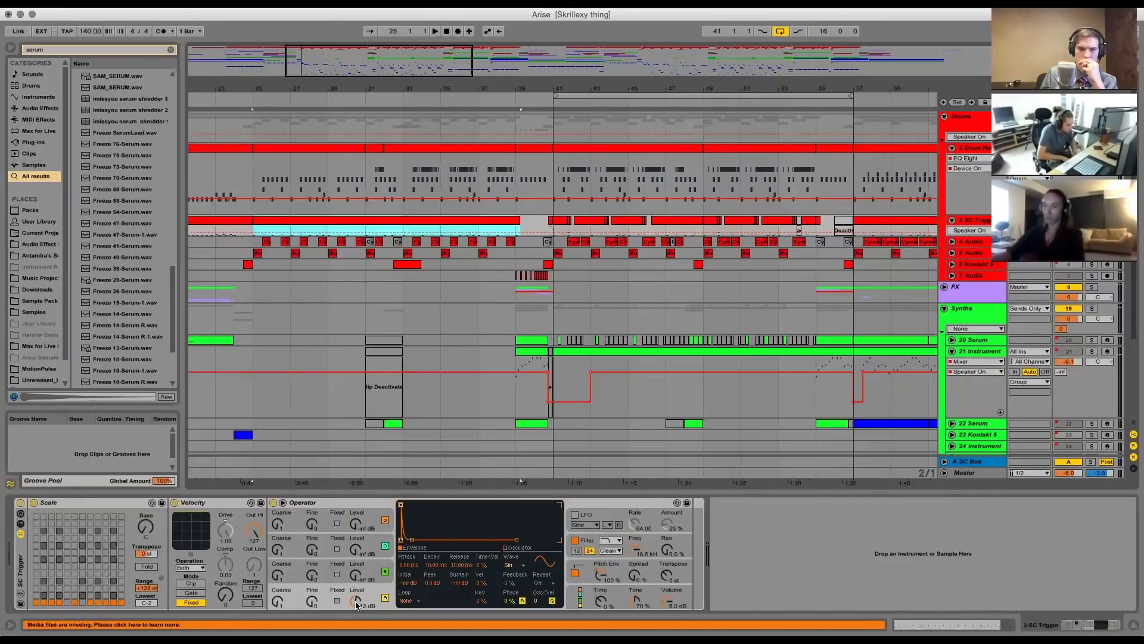
pyautogui.press('space')
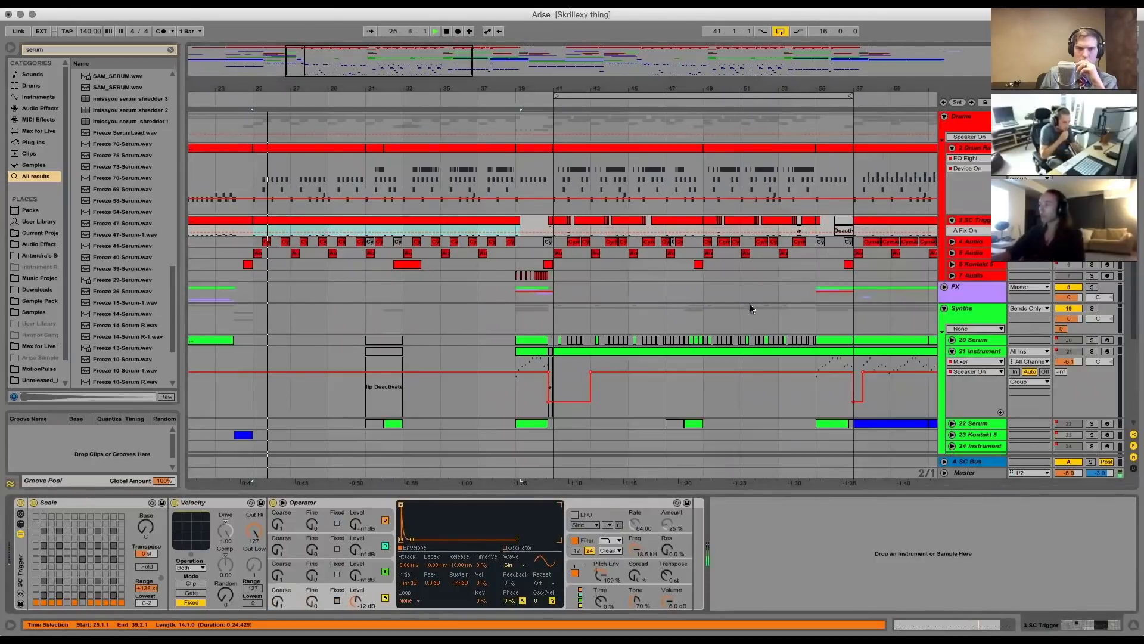
pyautogui.press('space')
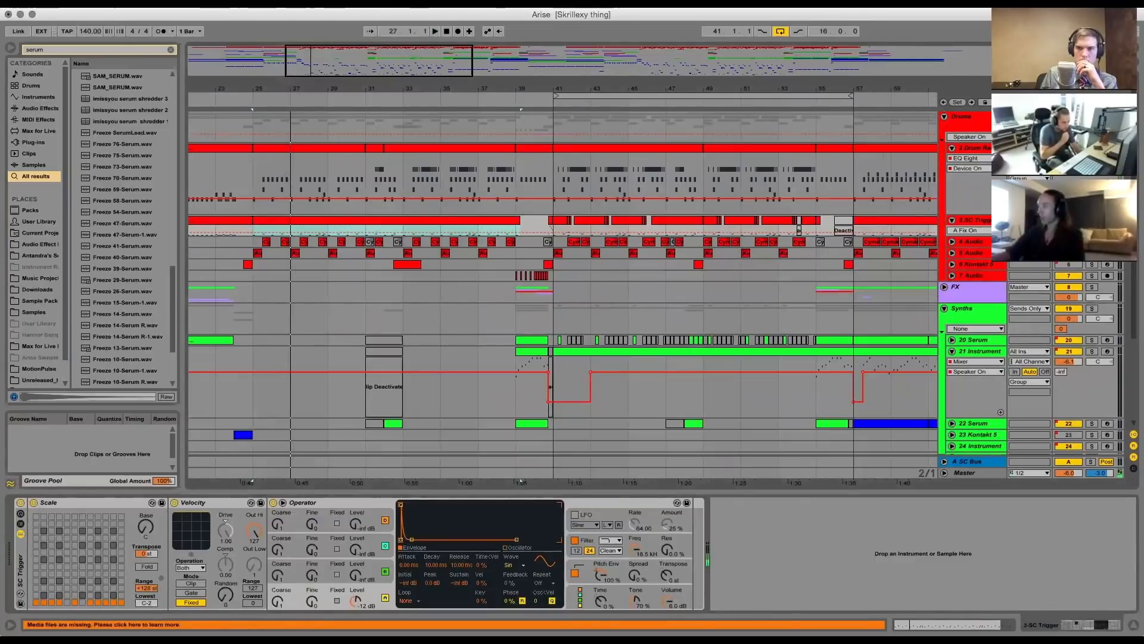
# Check the sidechain source of the Gate on the A SC Bus, and play the SC Trigger track in solo to watch the Gate's display
pyautogui.click(980, 460)
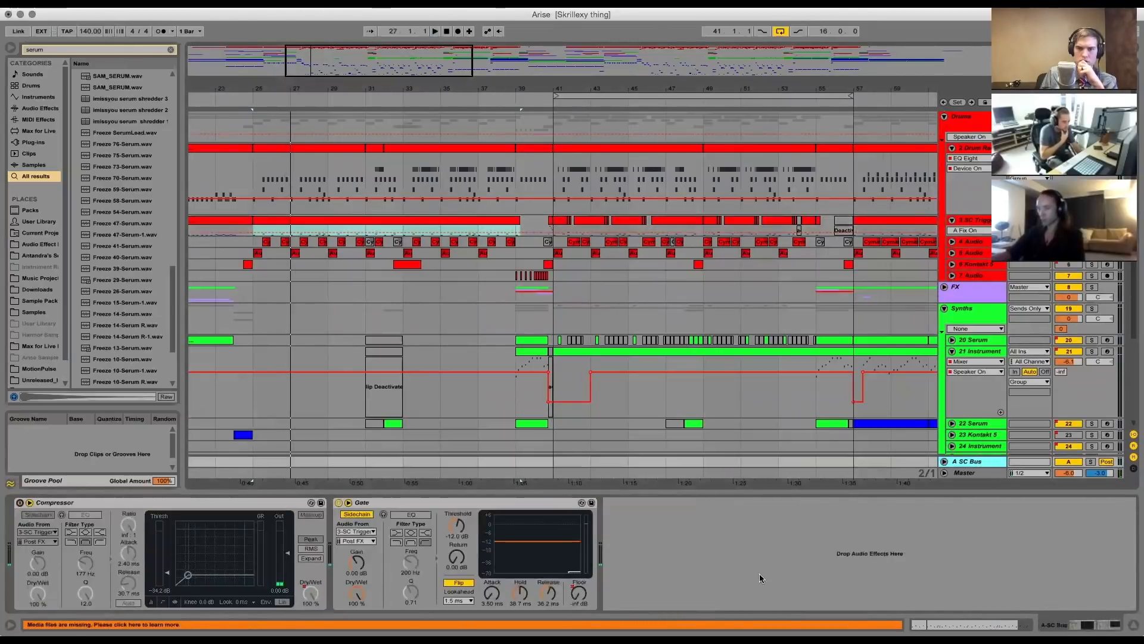
pyautogui.click(359, 532)
pyautogui.click(379, 84)
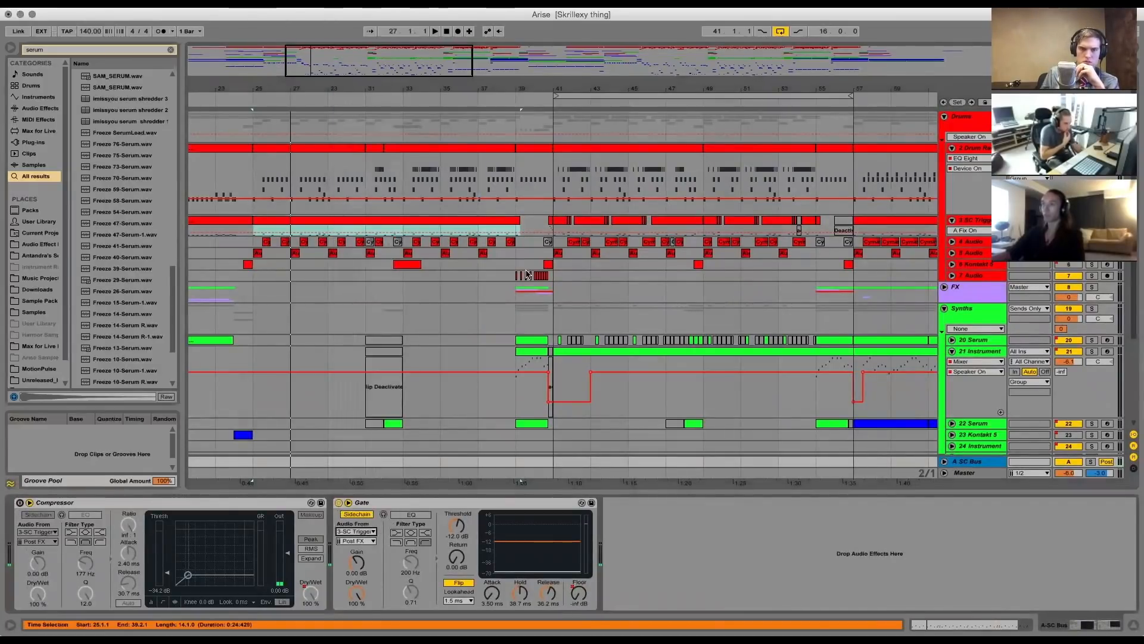
pyautogui.press('space')
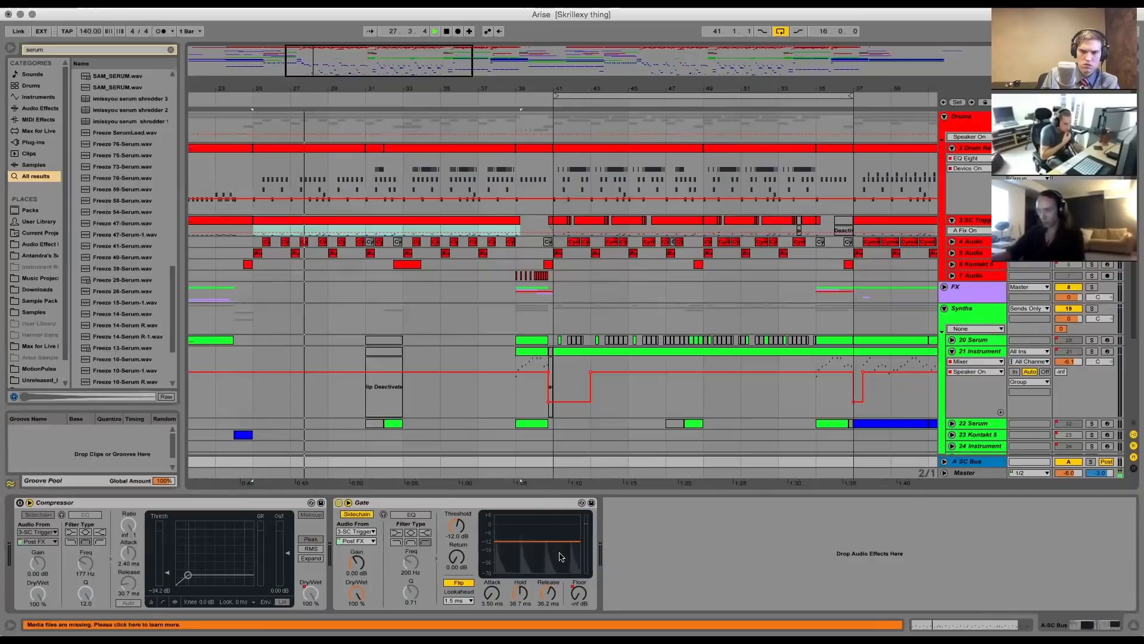
pyautogui.press('space')
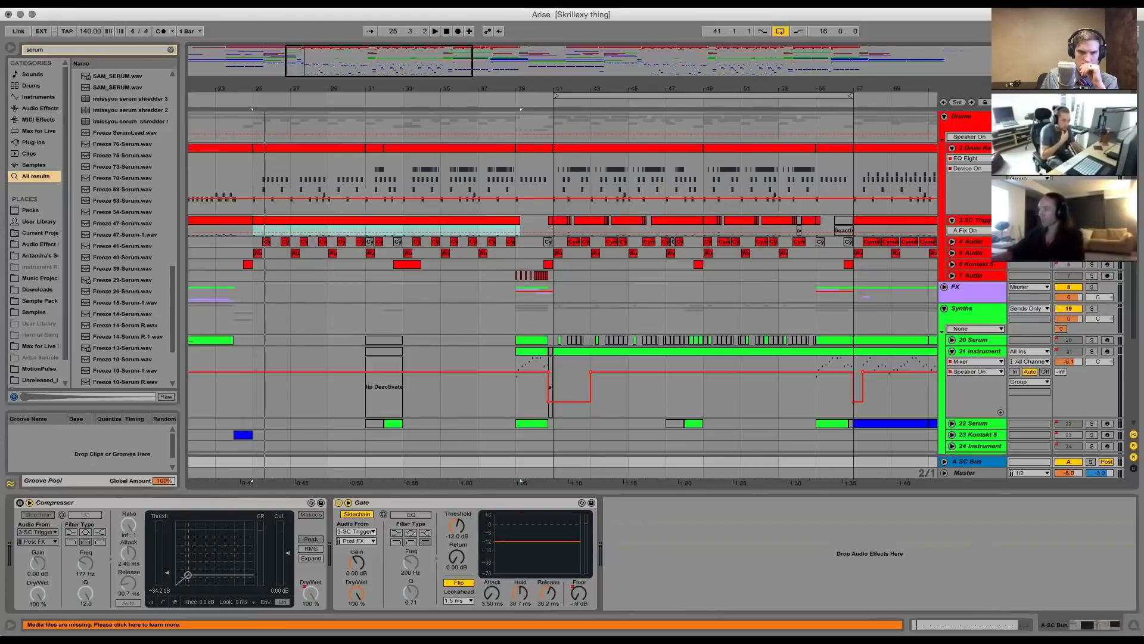
pyautogui.click(1092, 220)
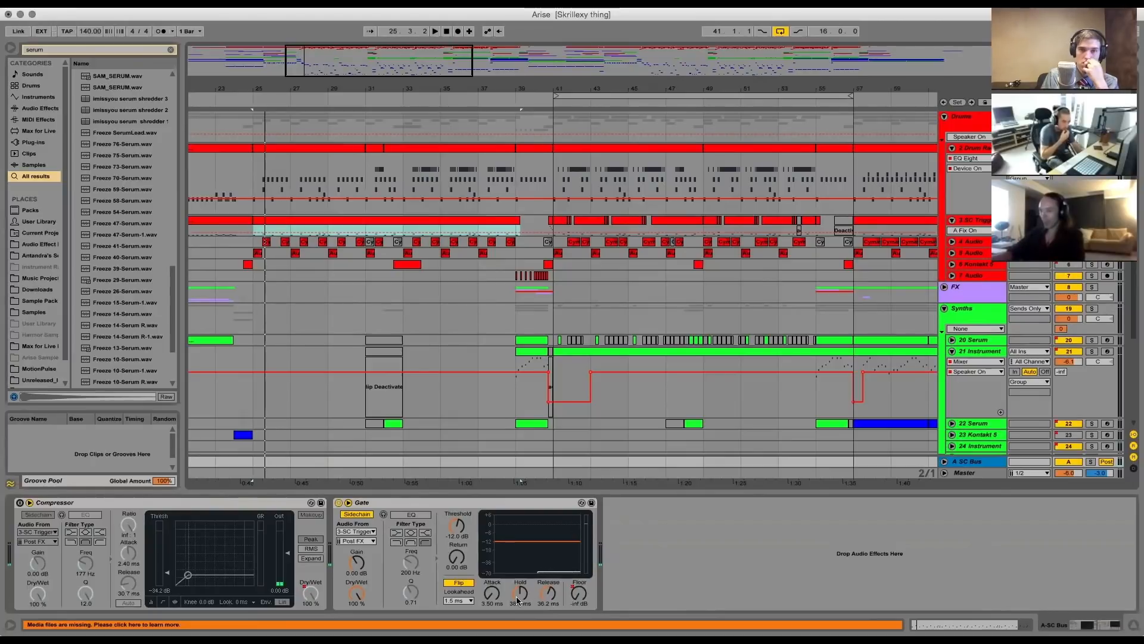
# Try the Gate's Hold at 165 ms during playback, and set Hold to 25.8 ms and Release to 421 ms
pyautogui.moveTo(519, 596); pyautogui.dragTo(520, 587)
pyautogui.press('space')
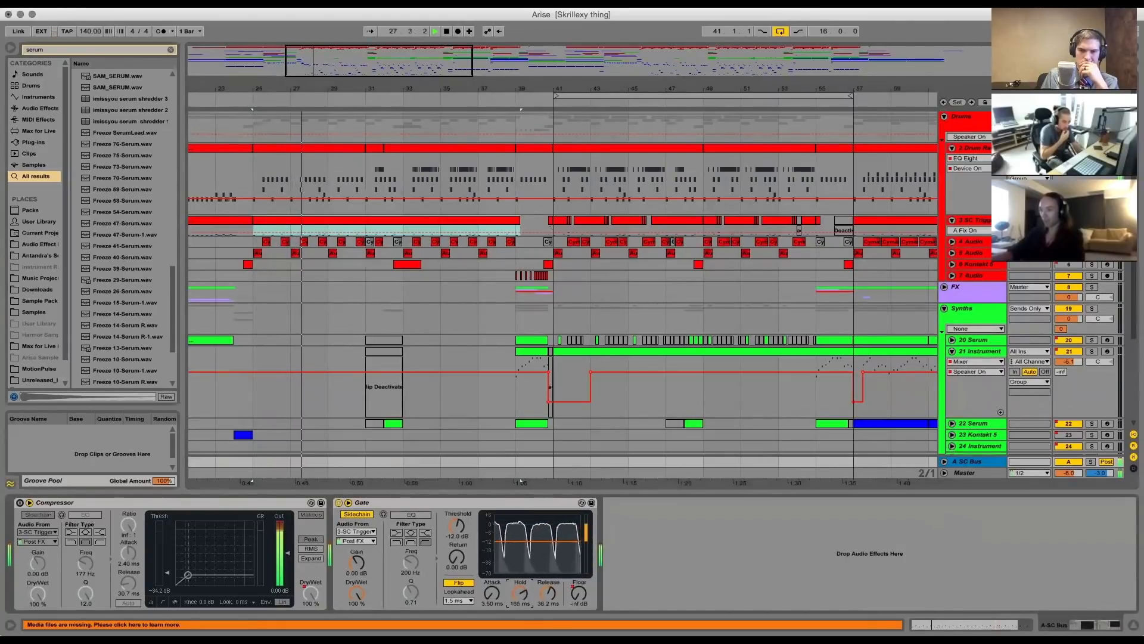
pyautogui.moveTo(520, 594); pyautogui.dragTo(547, 586)
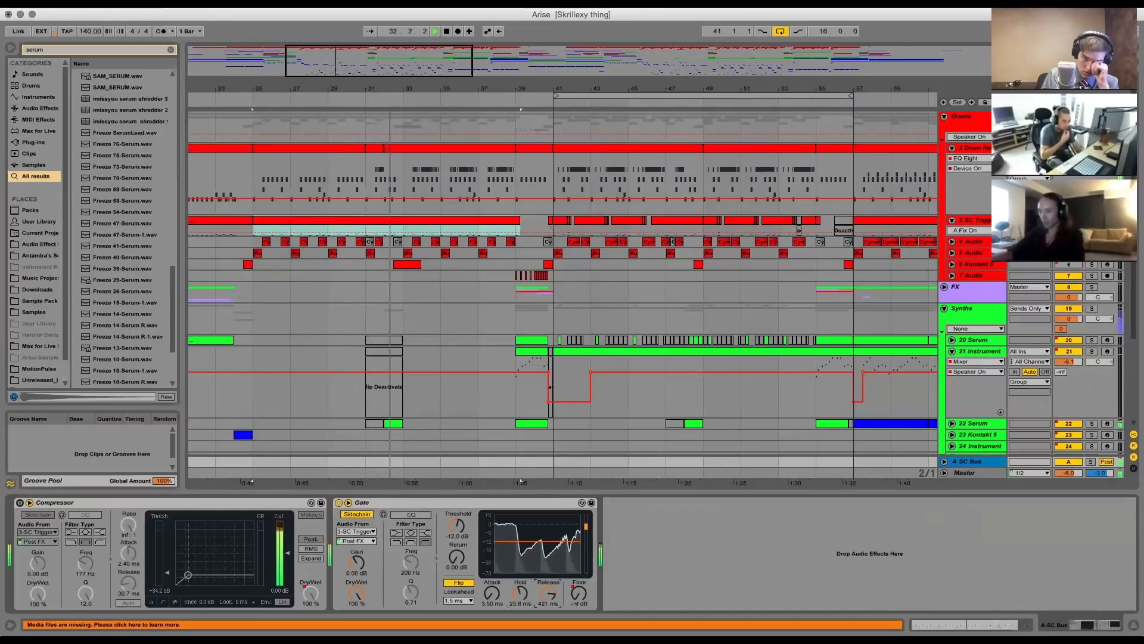
pyautogui.press('space')
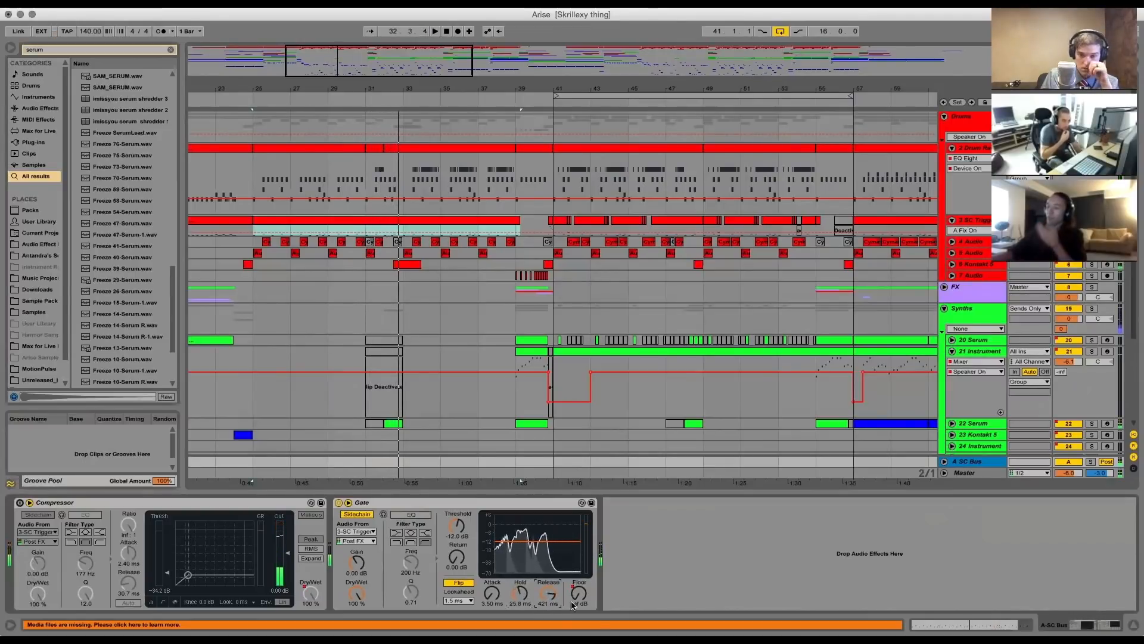
# Hide and reveal the Gate's sidechain section to show where its sidechain source and filter controls are found
pyautogui.click(404, 503)
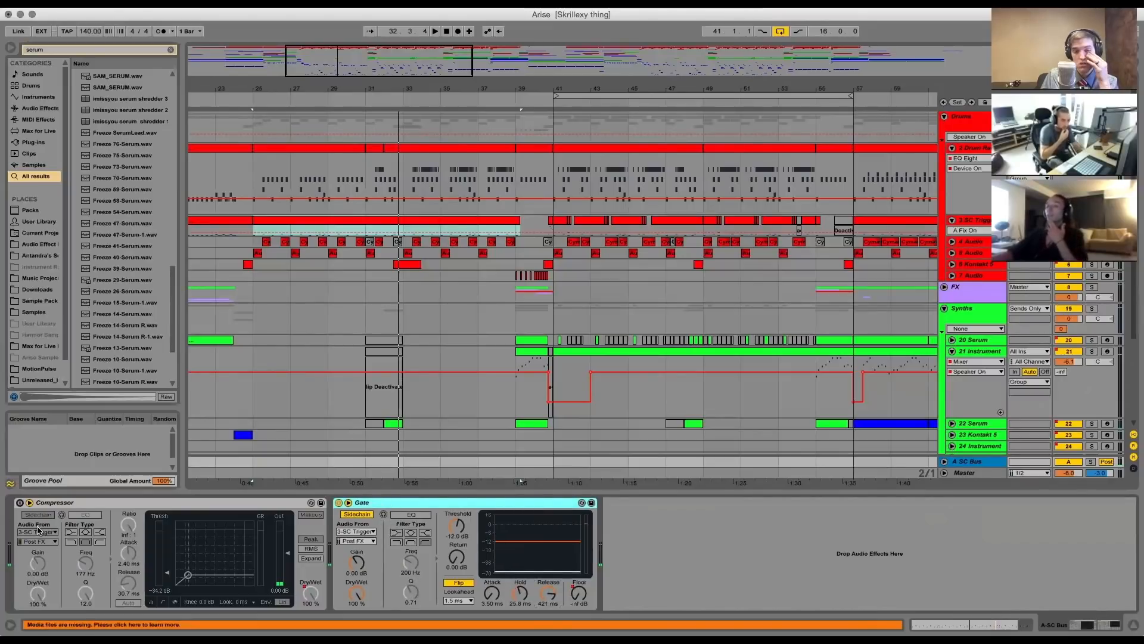
pyautogui.click(736, 585)
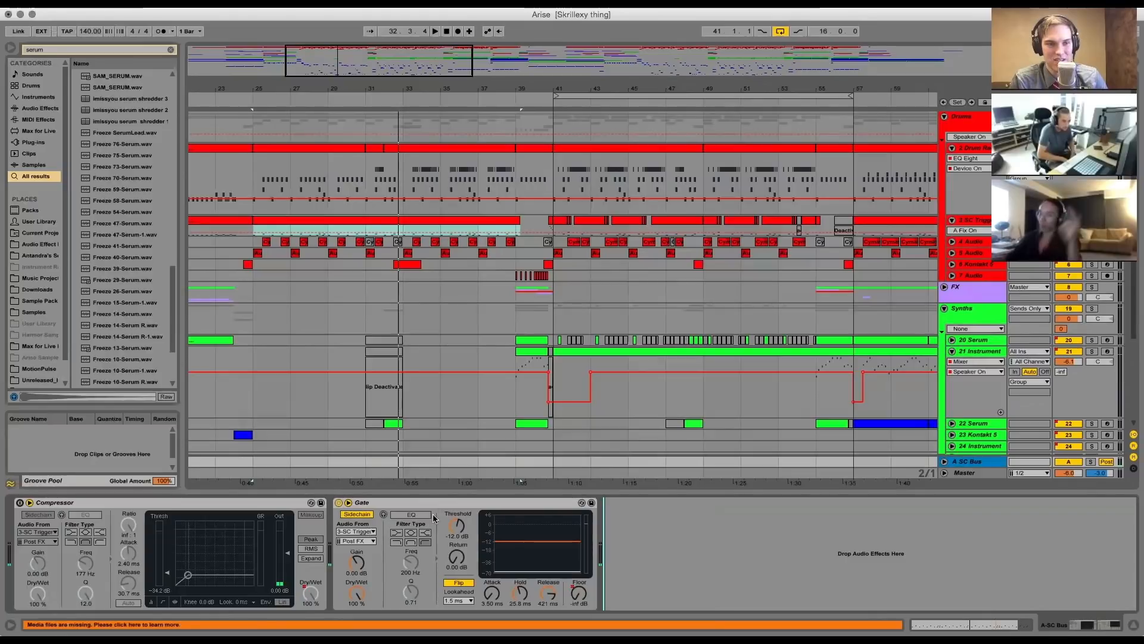
pyautogui.click(440, 551)
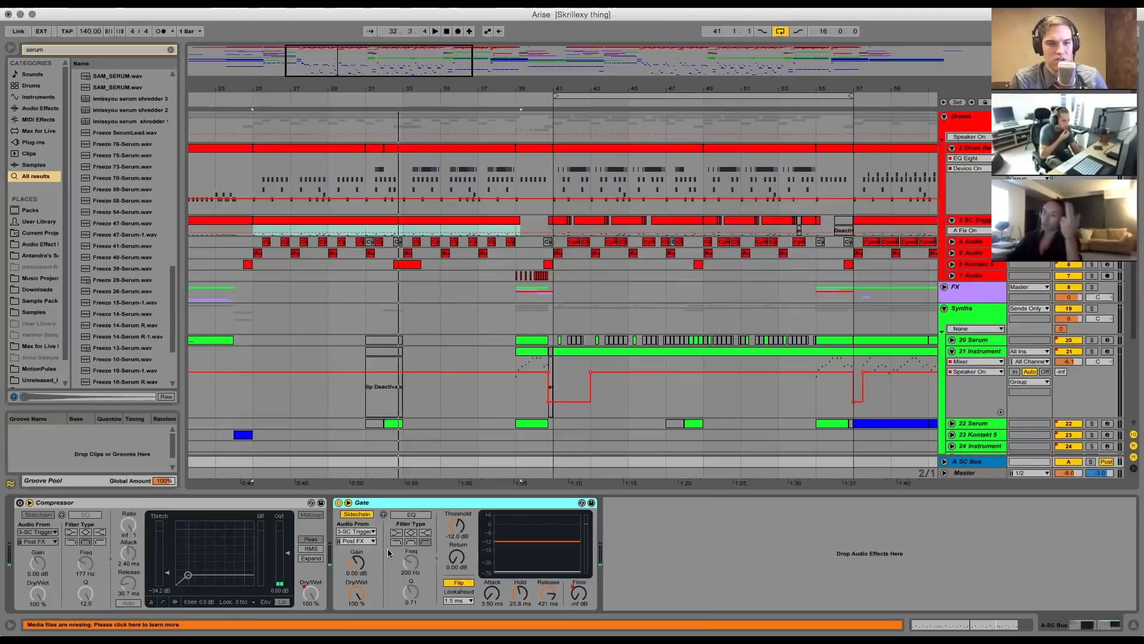
pyautogui.click(348, 503)
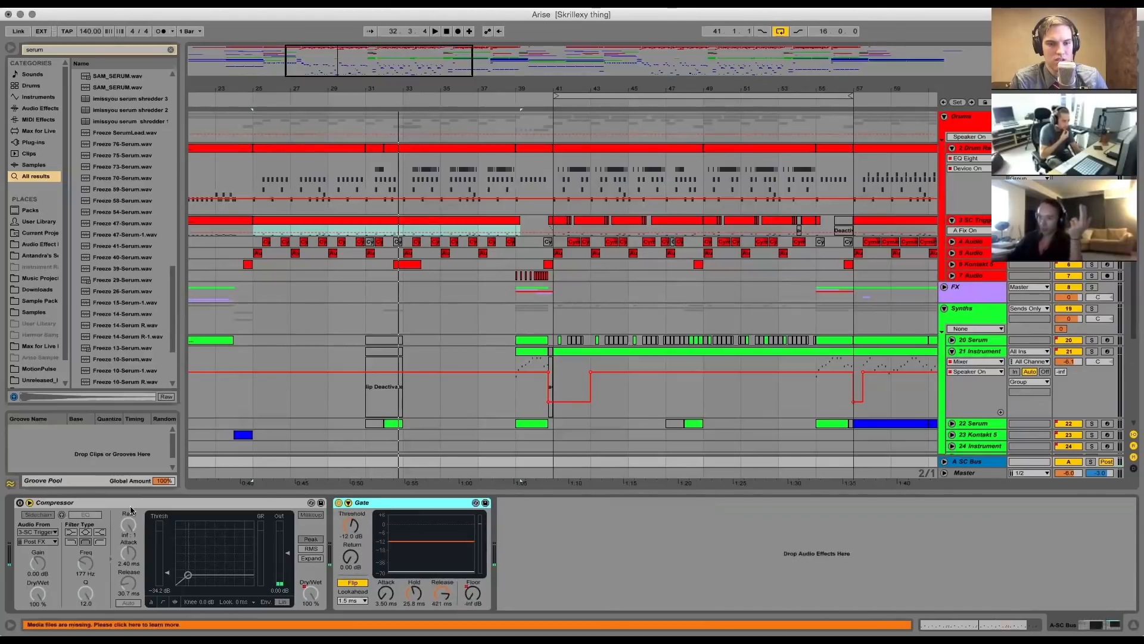
pyautogui.click(348, 503)
pyautogui.click(348, 502)
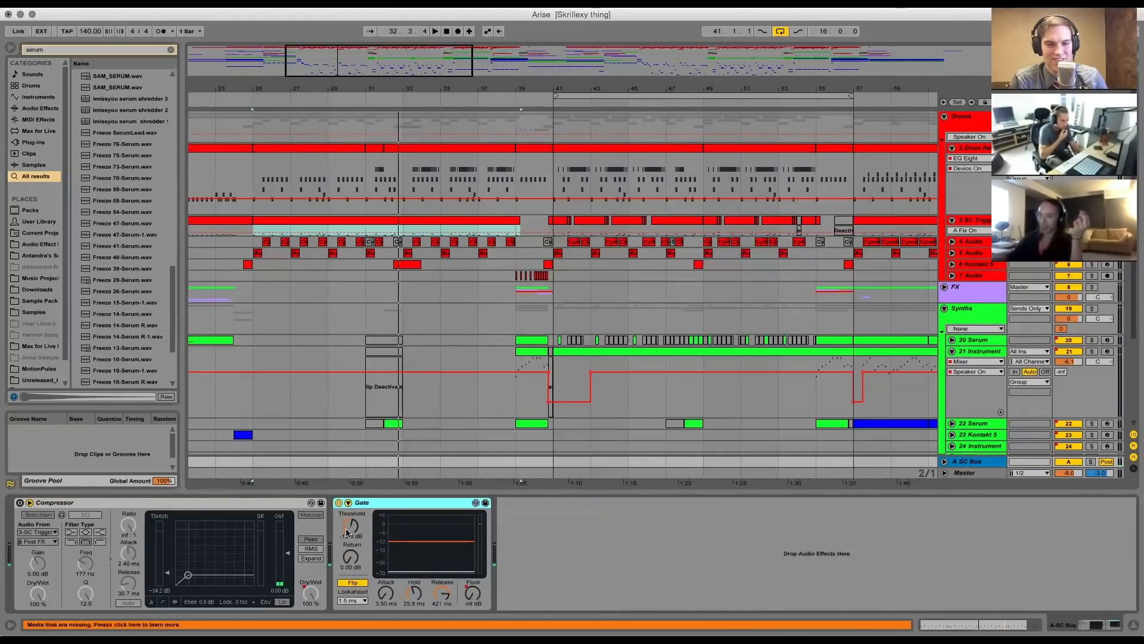
pyautogui.click(547, 522)
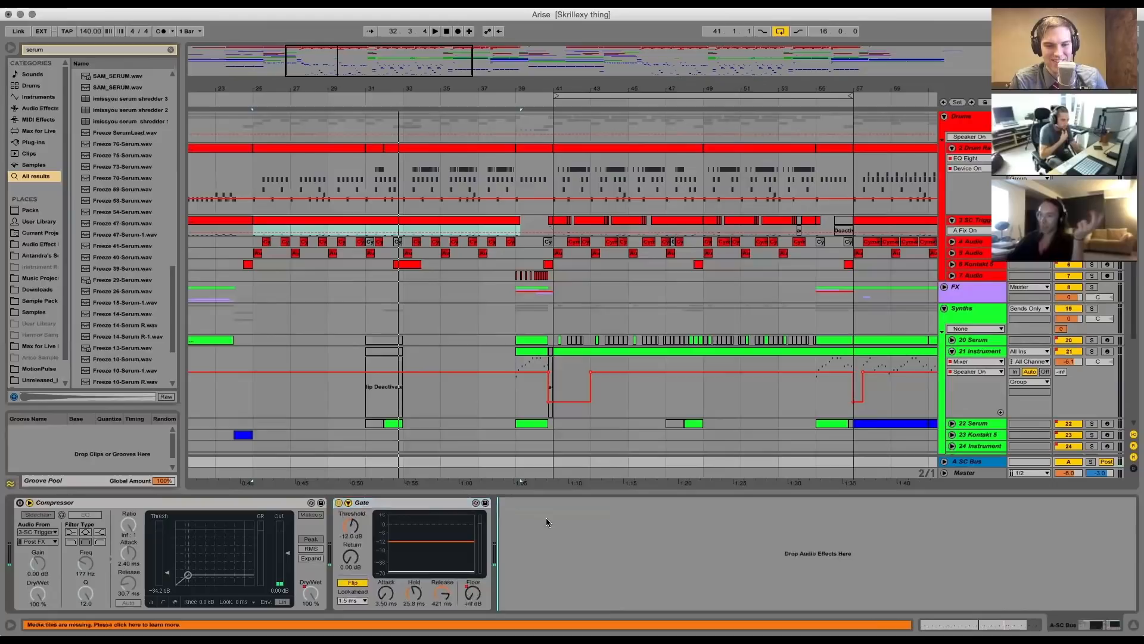
pyautogui.click(349, 503)
pyautogui.click(348, 503)
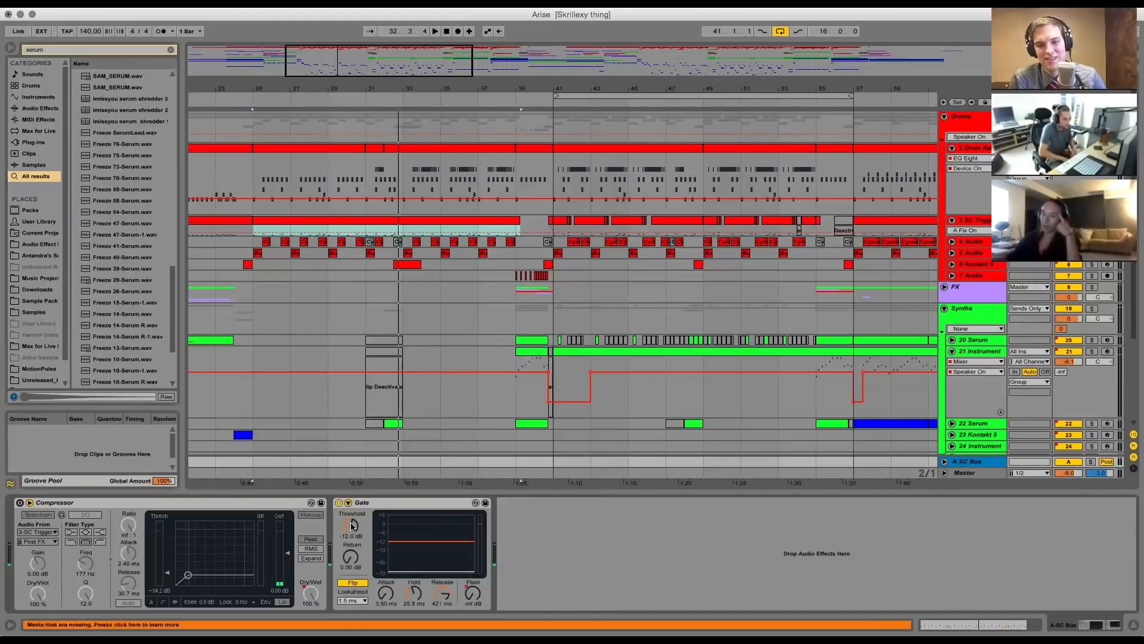
pyautogui.click(349, 502)
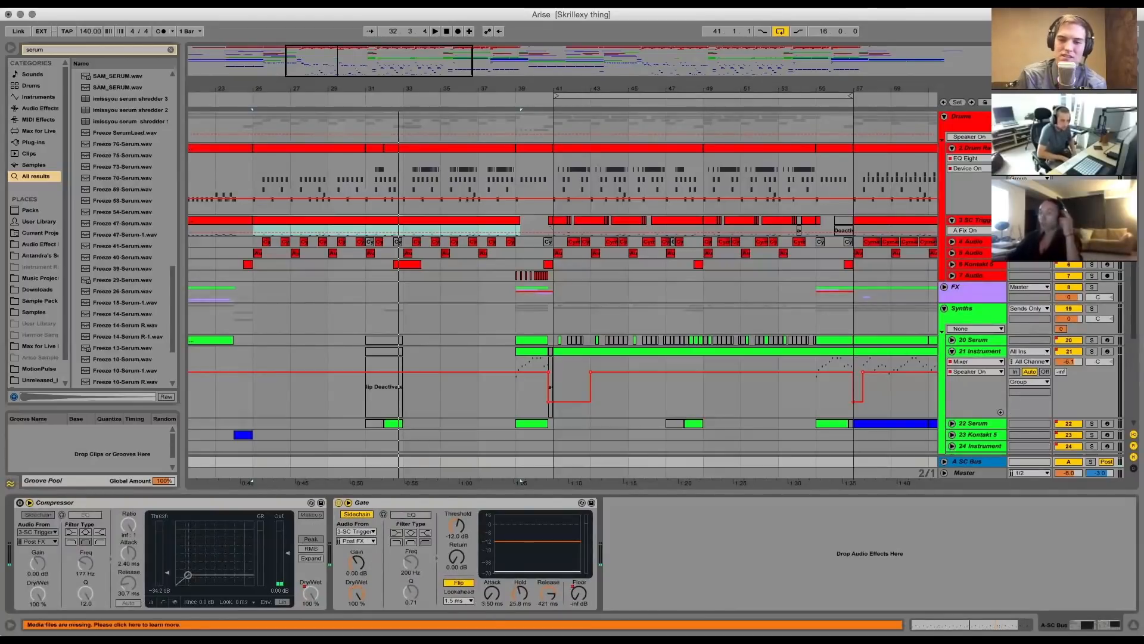
# Switch the Gate's Flip option off and back on to point out its role in the sidechain
pyautogui.click(460, 583)
pyautogui.click(463, 585)
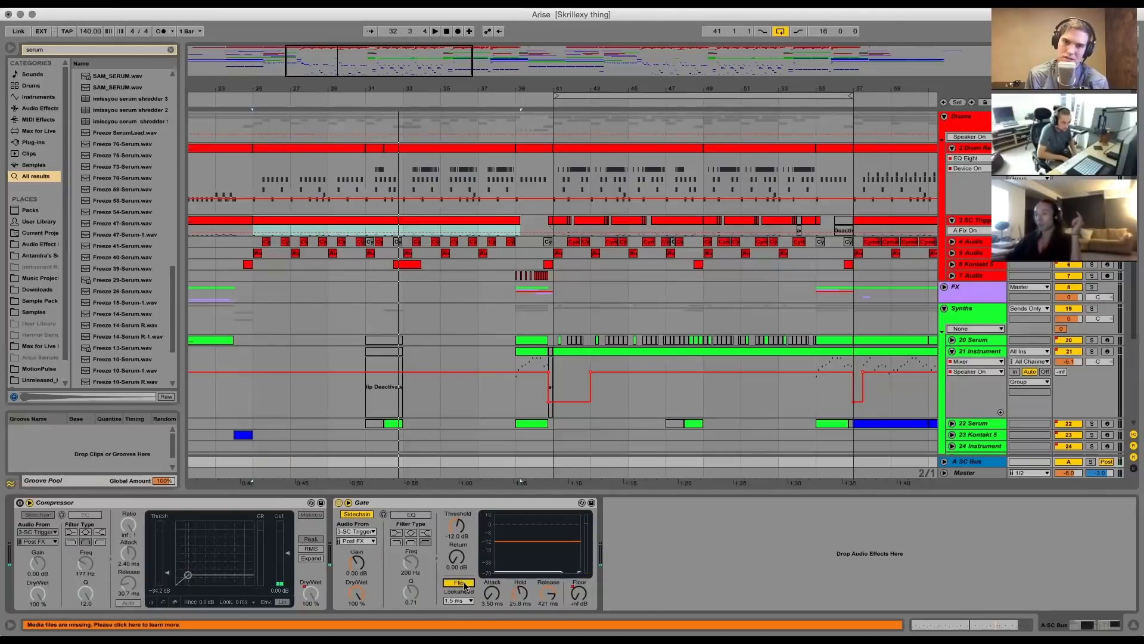
pyautogui.click(465, 587)
pyautogui.click(460, 584)
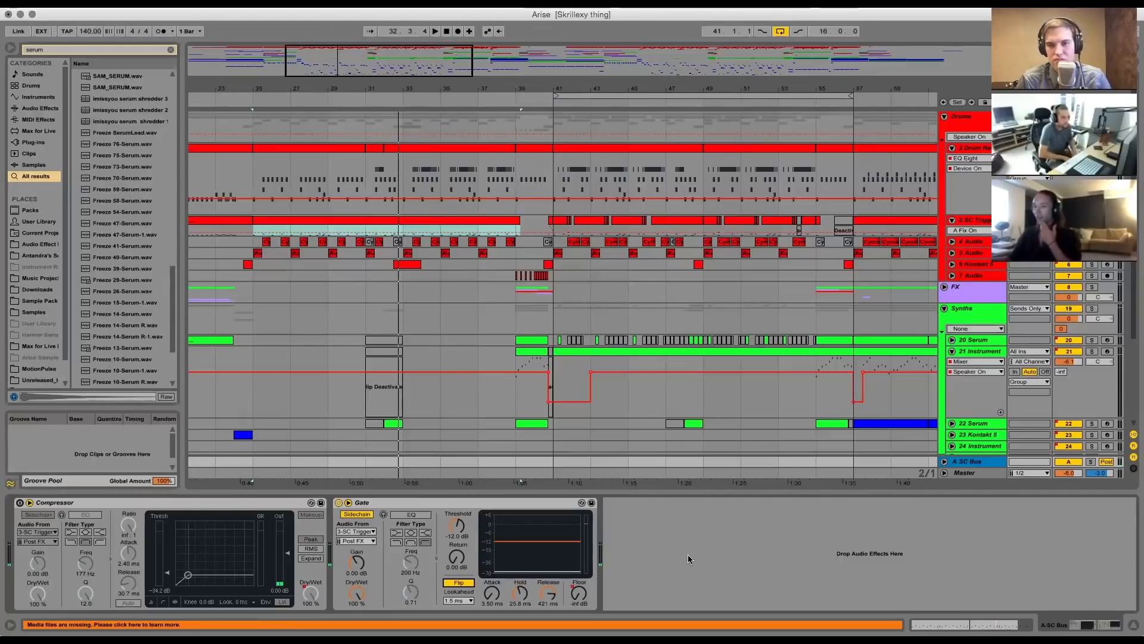
# Play the arrangement from the Drum Rack clip at bar 41, and turn off the Gate on the A SC Bus
pyautogui.click(412, 517)
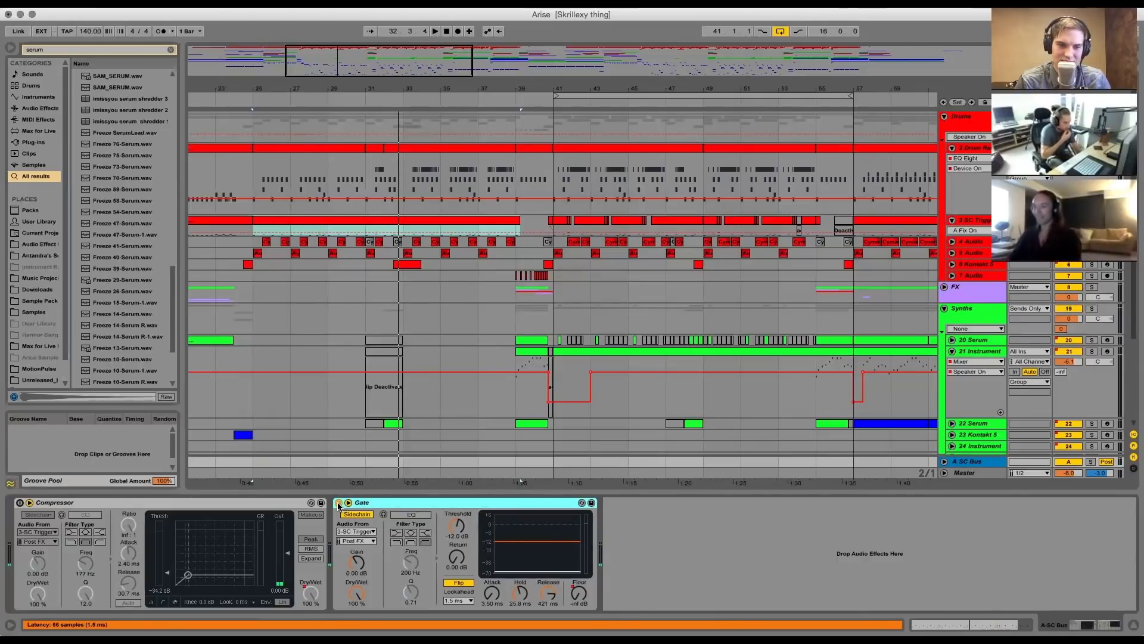
pyautogui.click(594, 151)
pyautogui.press('space')
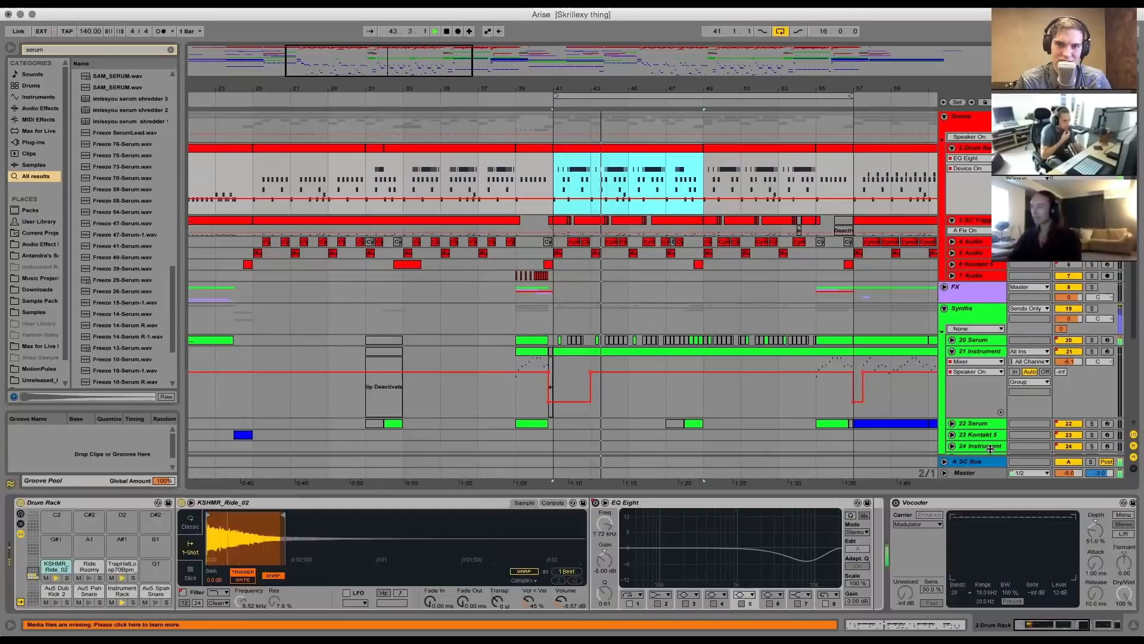
pyautogui.click(542, 463)
pyautogui.click(339, 503)
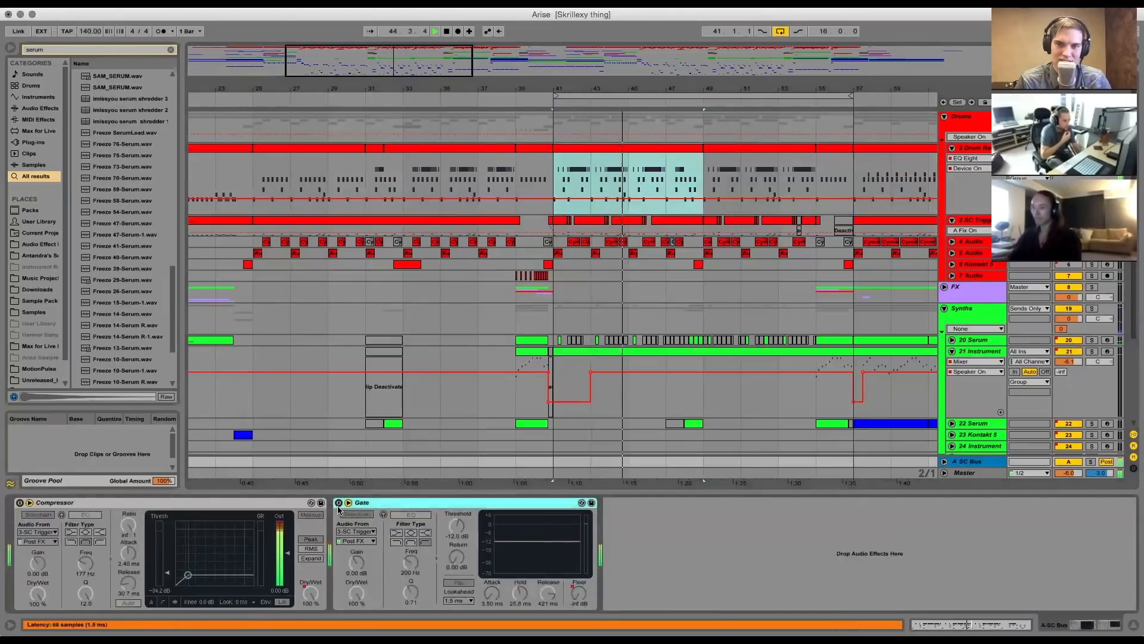
# Set the Gate's Hold to 27.3 ms and Release to 36.2 ms, leaving the device switched off with playback stopped
pyautogui.moveTo(549, 593); pyautogui.dragTo(525, 594)
pyautogui.click(338, 502)
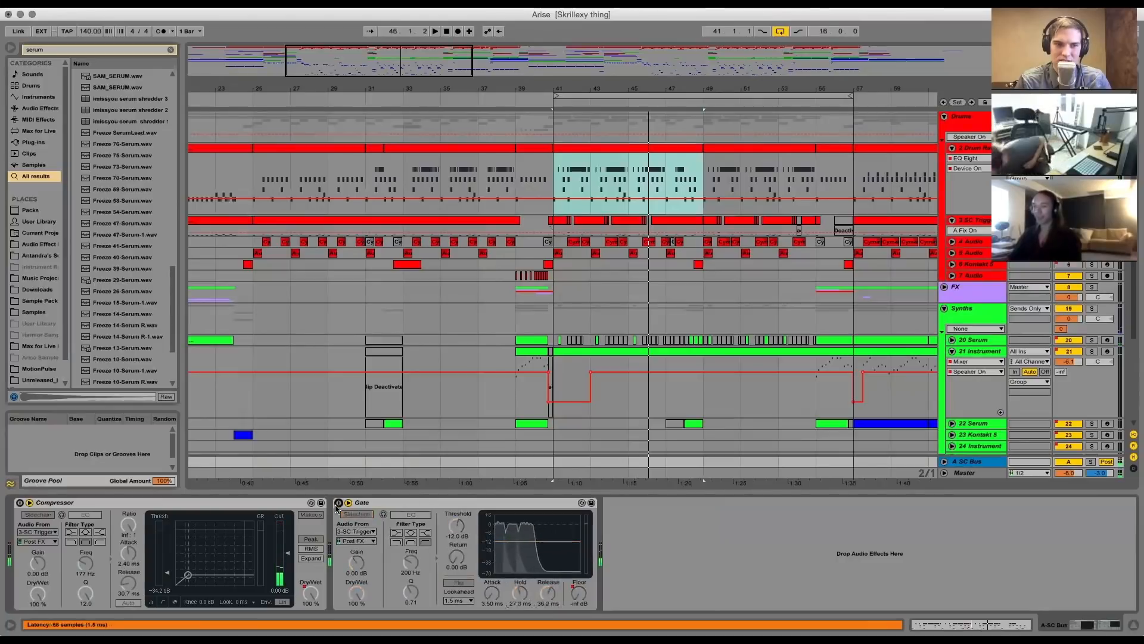
pyautogui.click(384, 507)
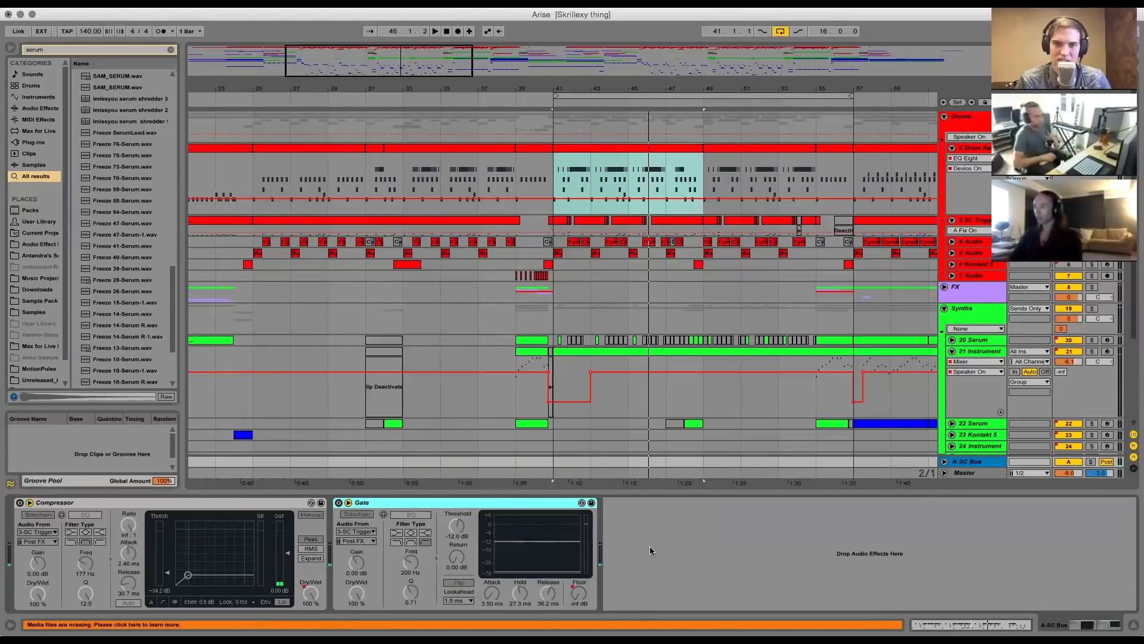
# Unfold the Basses group and select the Main Growl track's clip at bar 41
pyautogui.scroll(-5, 750, 174)
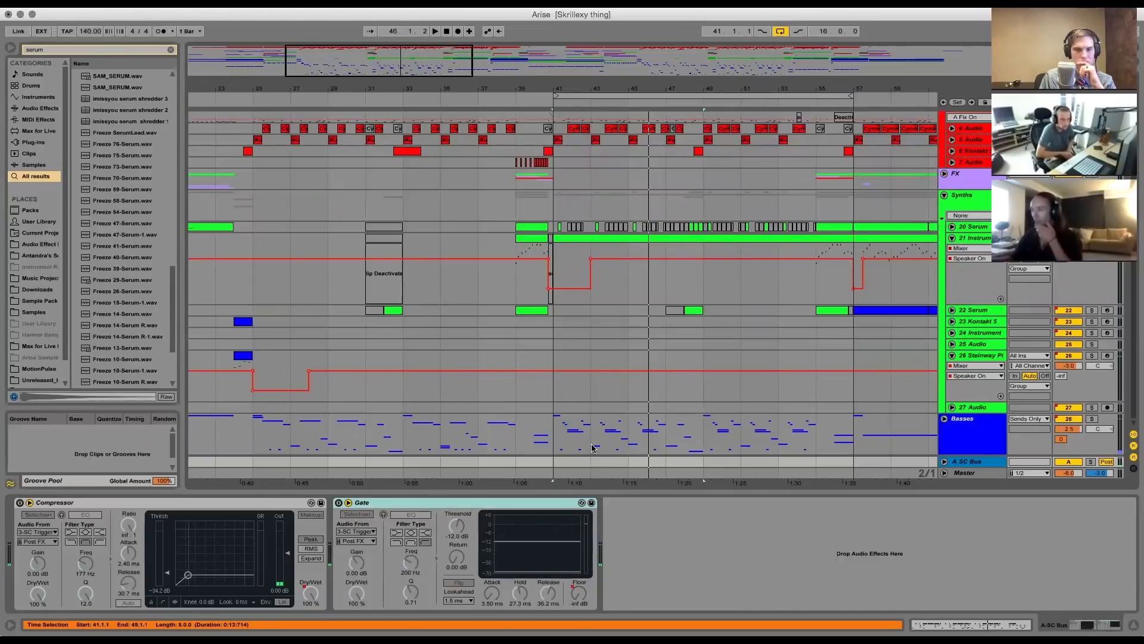
pyautogui.click(948, 437)
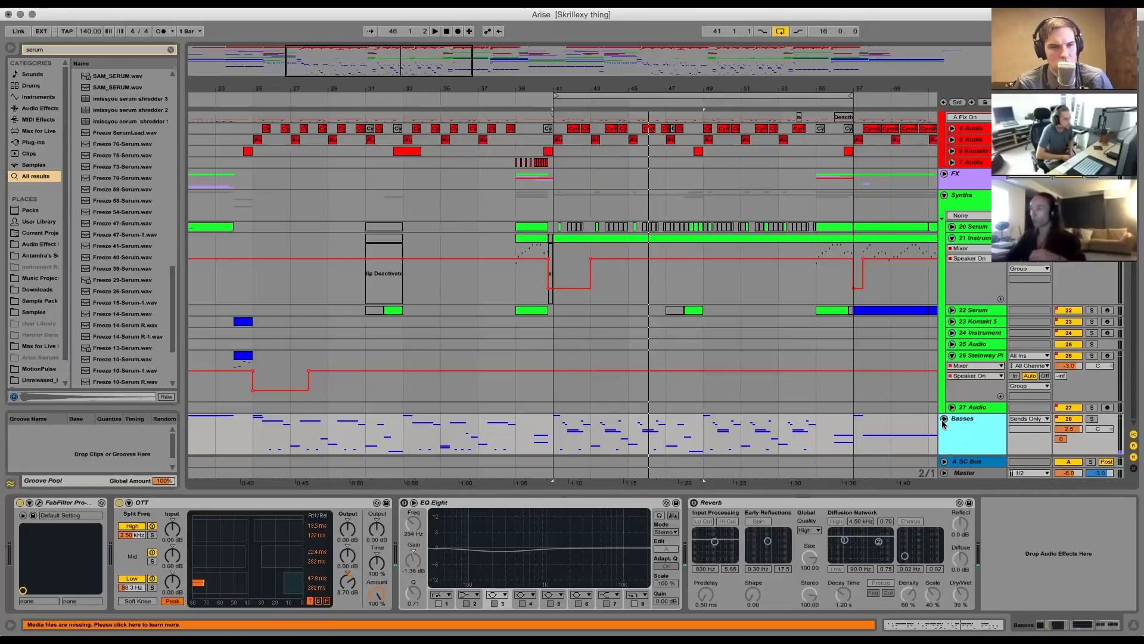
pyautogui.click(944, 419)
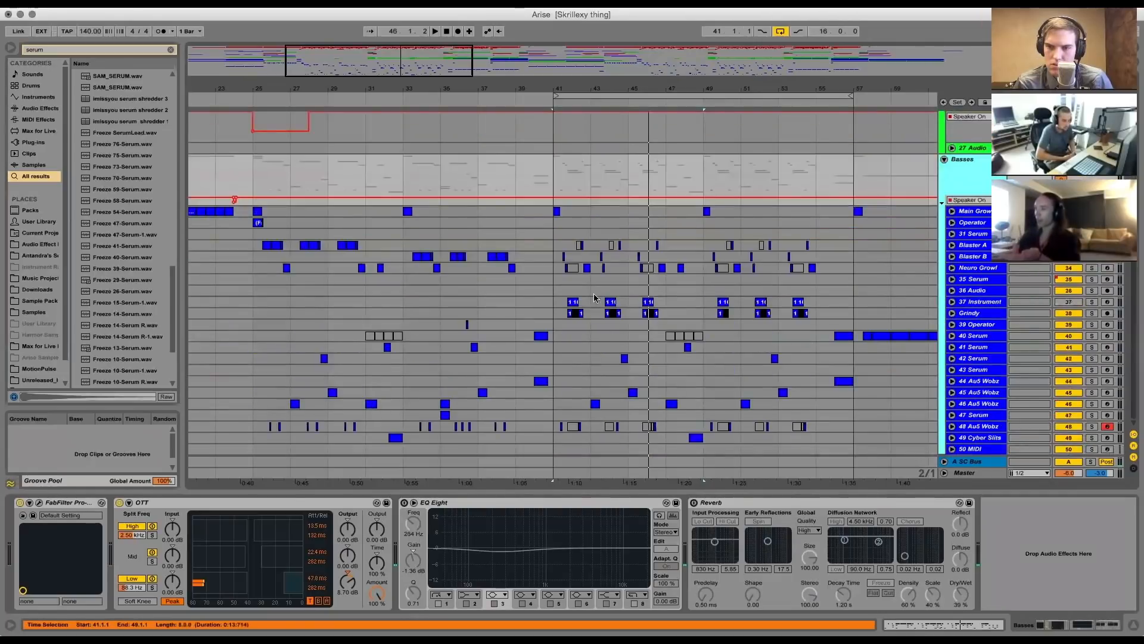
pyautogui.moveTo(624, 90); pyautogui.dragTo(487, 156)
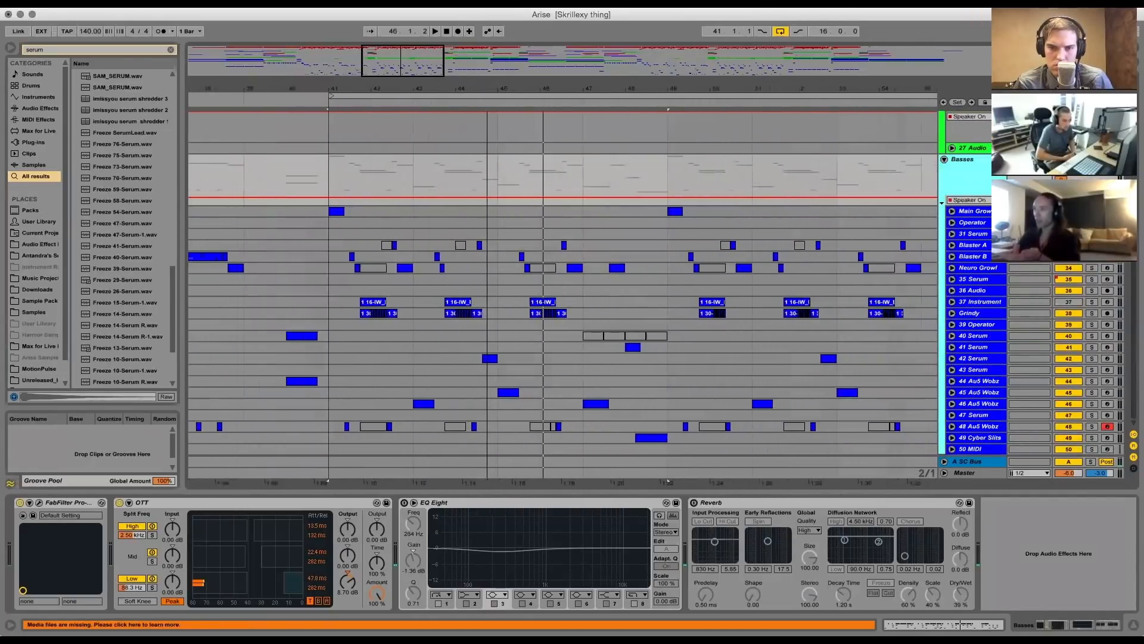
pyautogui.hscroll(-3, 560, 286)
pyautogui.click(284, 211)
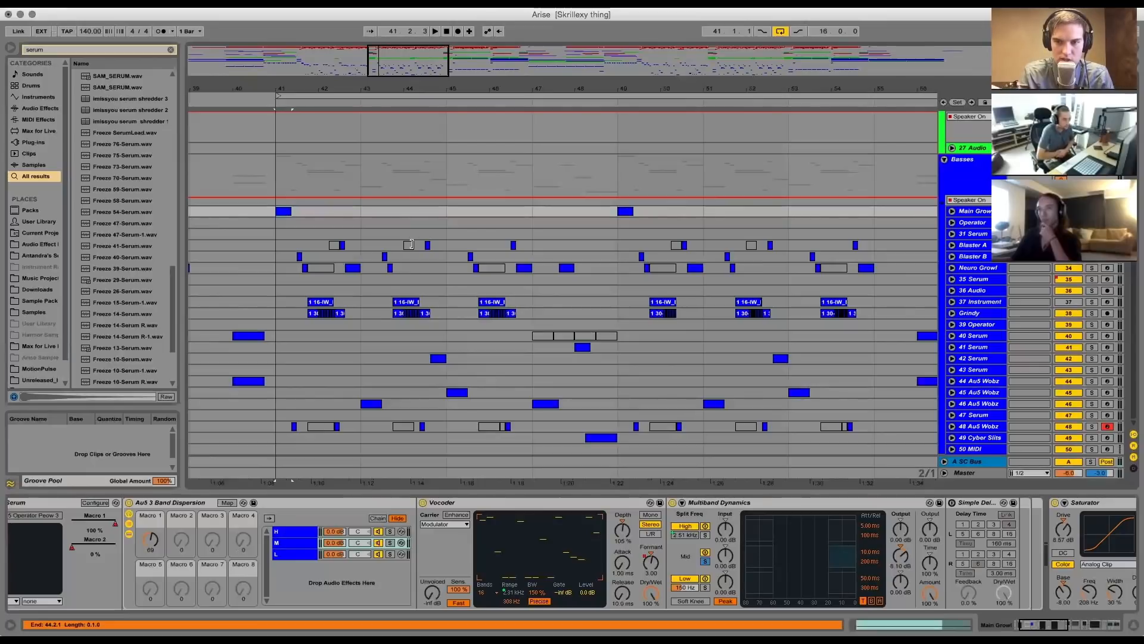
# Narrow the arrangement grid to 1/4
pyautogui.press('super+1')
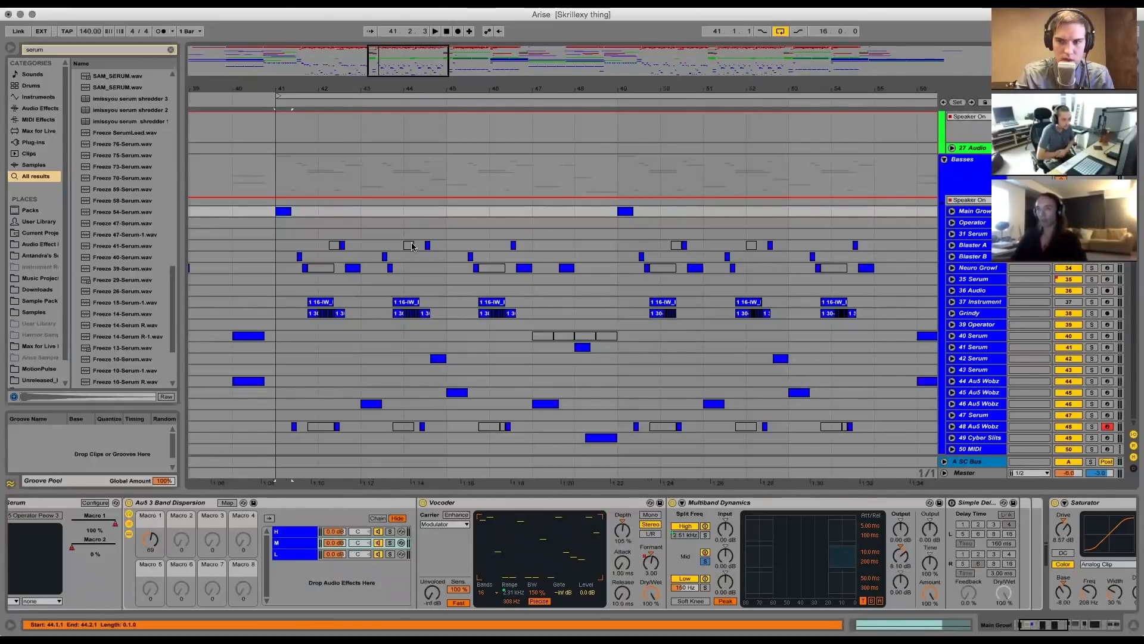
pyautogui.press('super+1')
pyautogui.press('super+1')
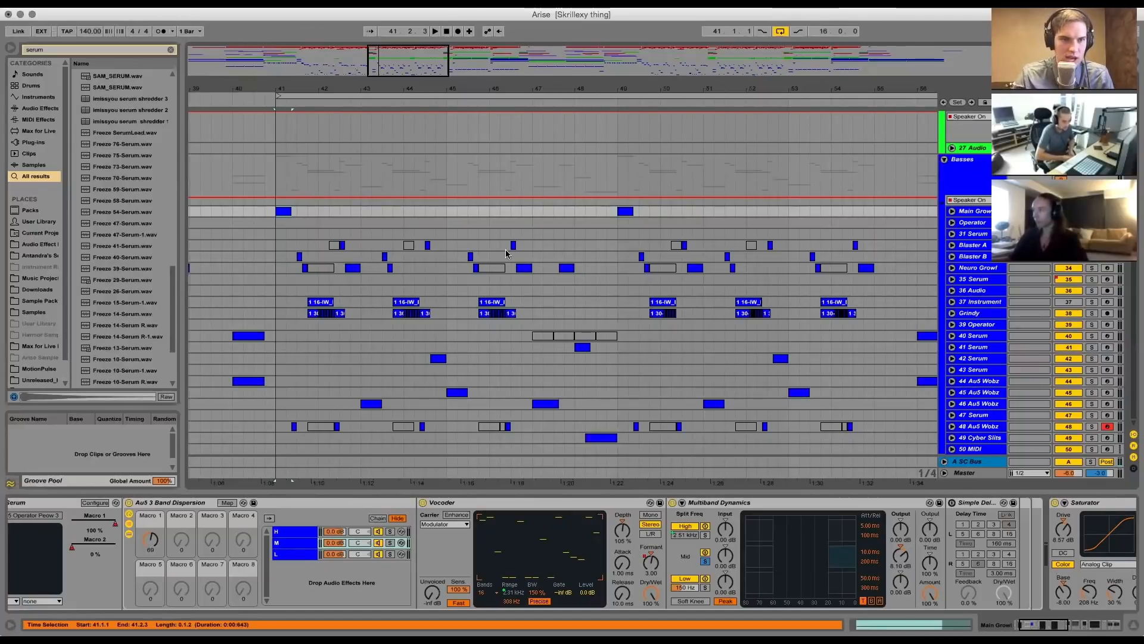
# Show the Grindy track's devices, and select and deactivate the 37 Instrument track's IW_Bass9 clips between bars 41 and 55.4
pyautogui.click(993, 305)
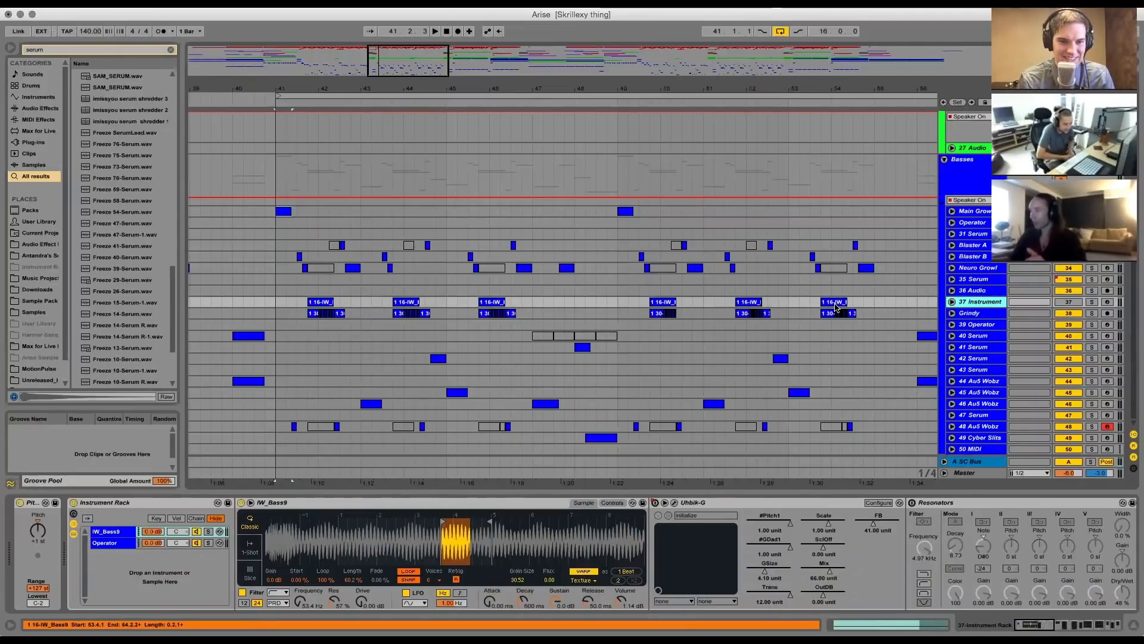
pyautogui.click(979, 314)
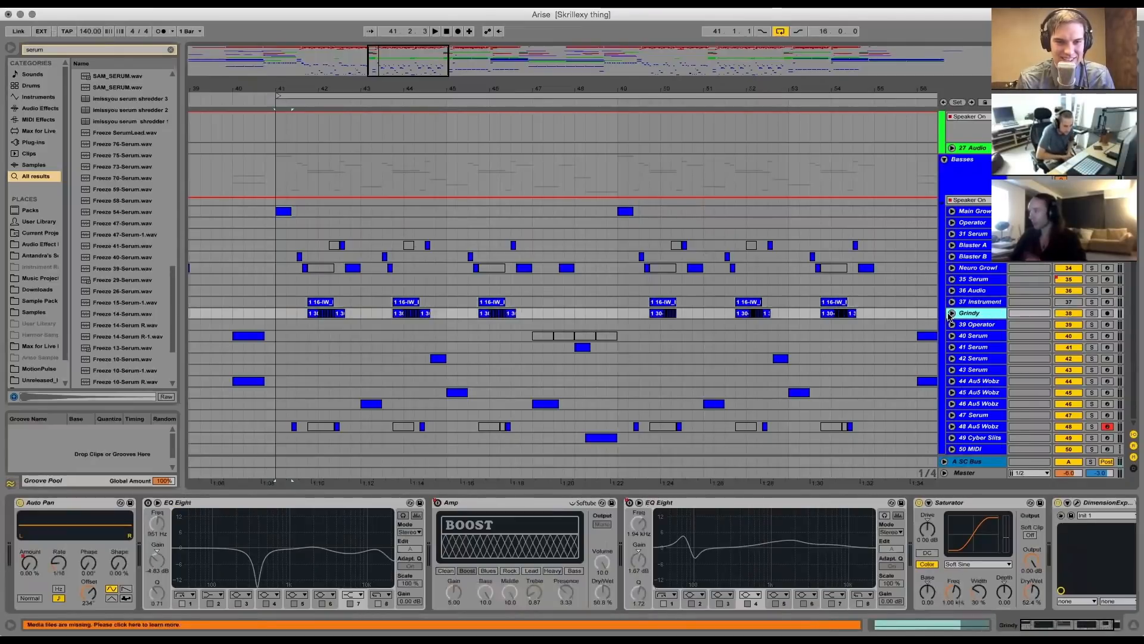
pyautogui.click(981, 305)
pyautogui.moveTo(905, 300); pyautogui.dragTo(276, 304)
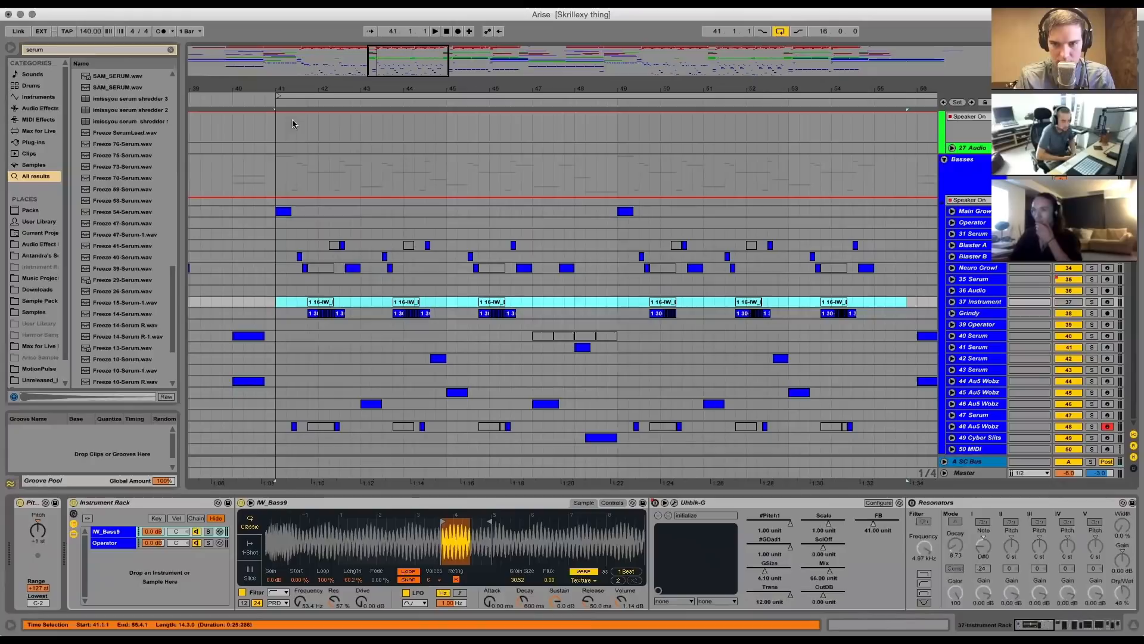
# Examine the IW_Bass9 clips and the chopped Grindy audio clips around bars 41 to 44
pyautogui.moveTo(300, 89); pyautogui.dragTo(374, 155)
pyautogui.moveTo(650, 82); pyautogui.dragTo(553, 83)
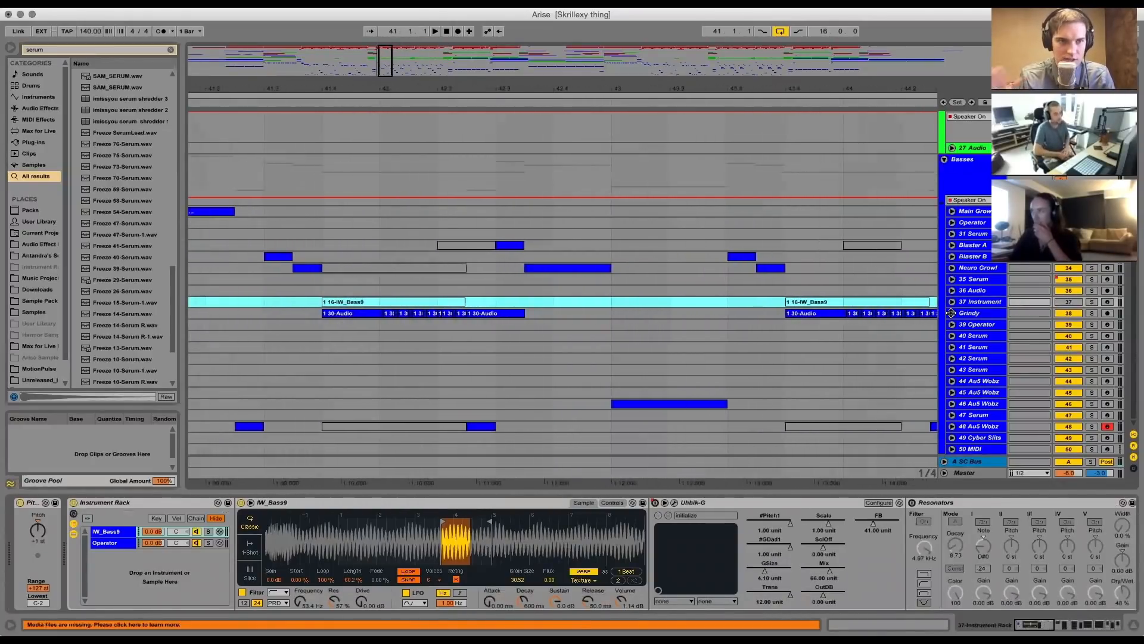
pyautogui.click(952, 313)
pyautogui.click(952, 313)
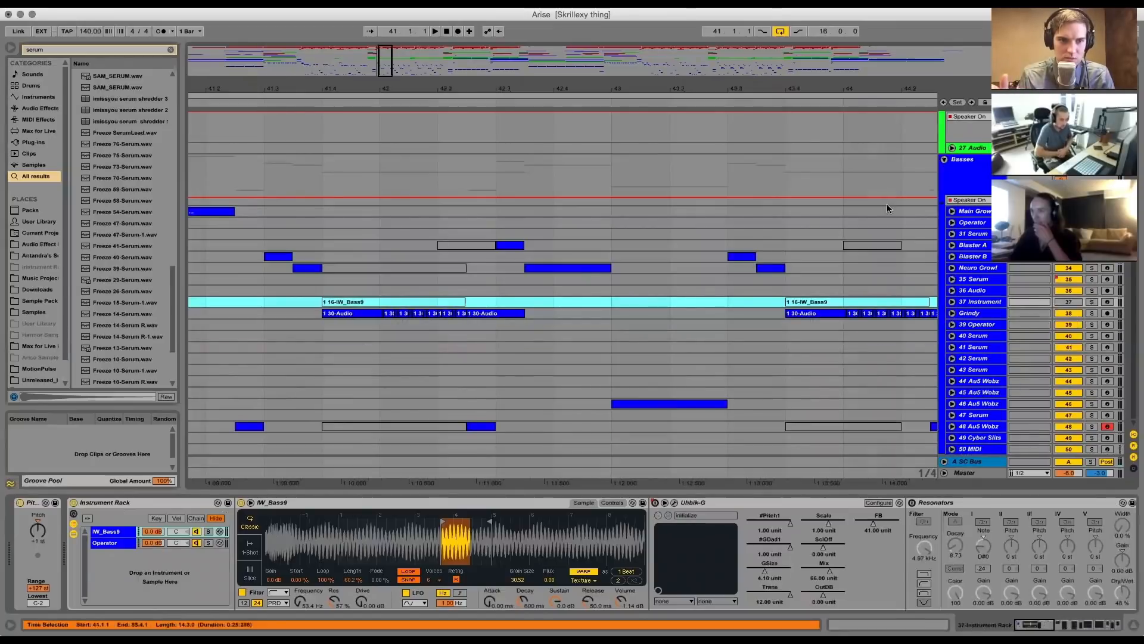
pyautogui.moveTo(809, 88); pyautogui.dragTo(367, 27)
pyautogui.click(885, 306)
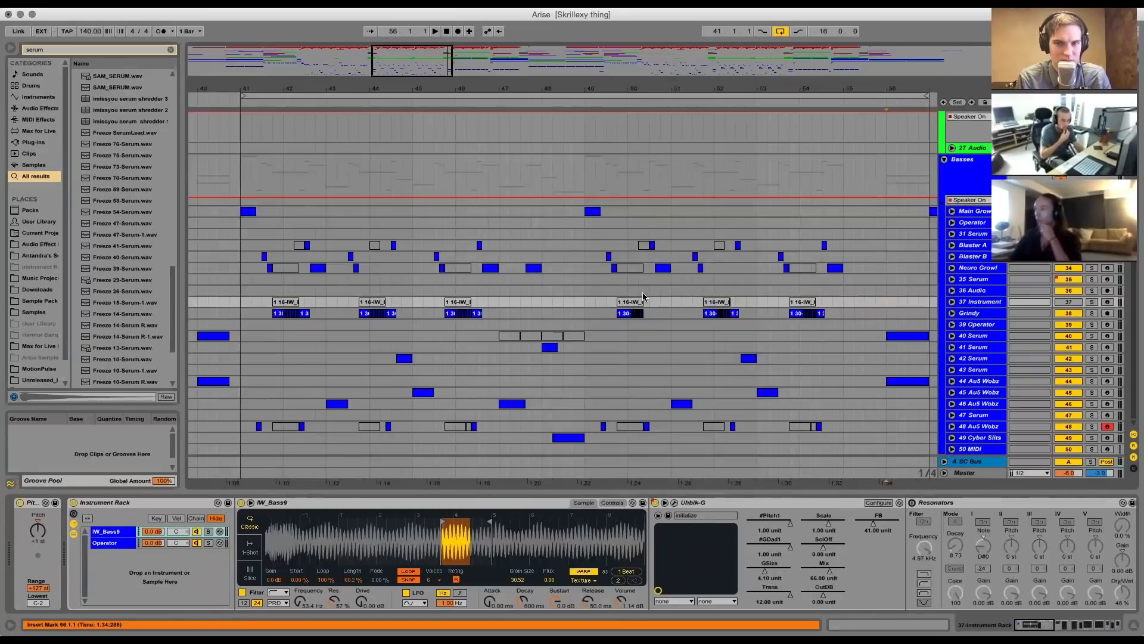
# Place the insert marker at bar 49 in the Basses group, and select the Drum Rack clip spanning bars 41 to 49
pyautogui.click(579, 180)
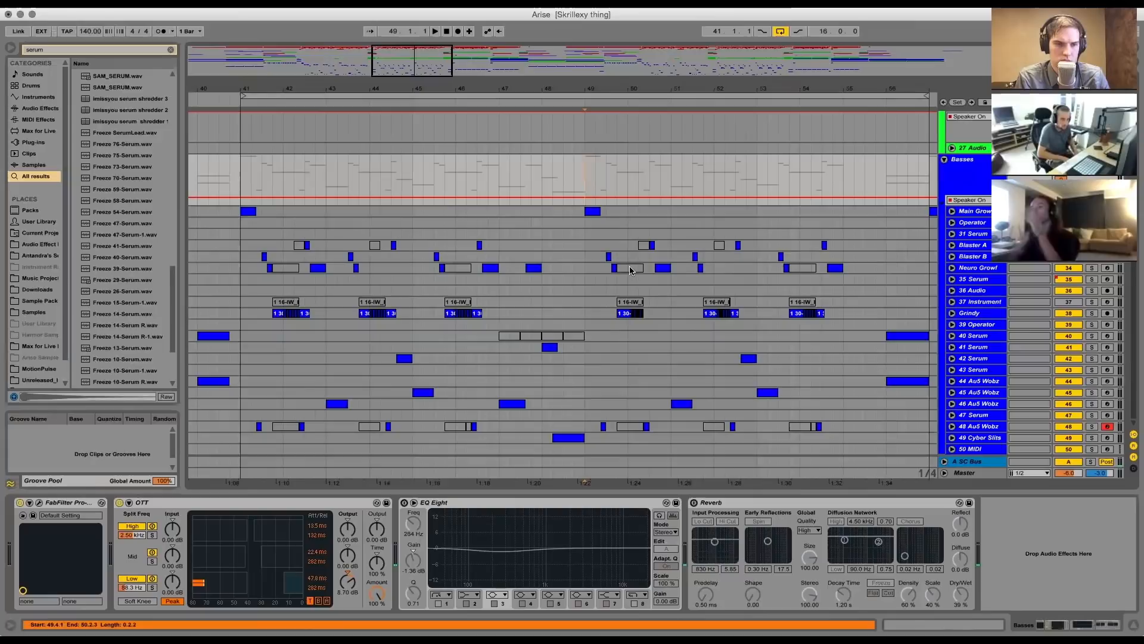
pyautogui.click(638, 281)
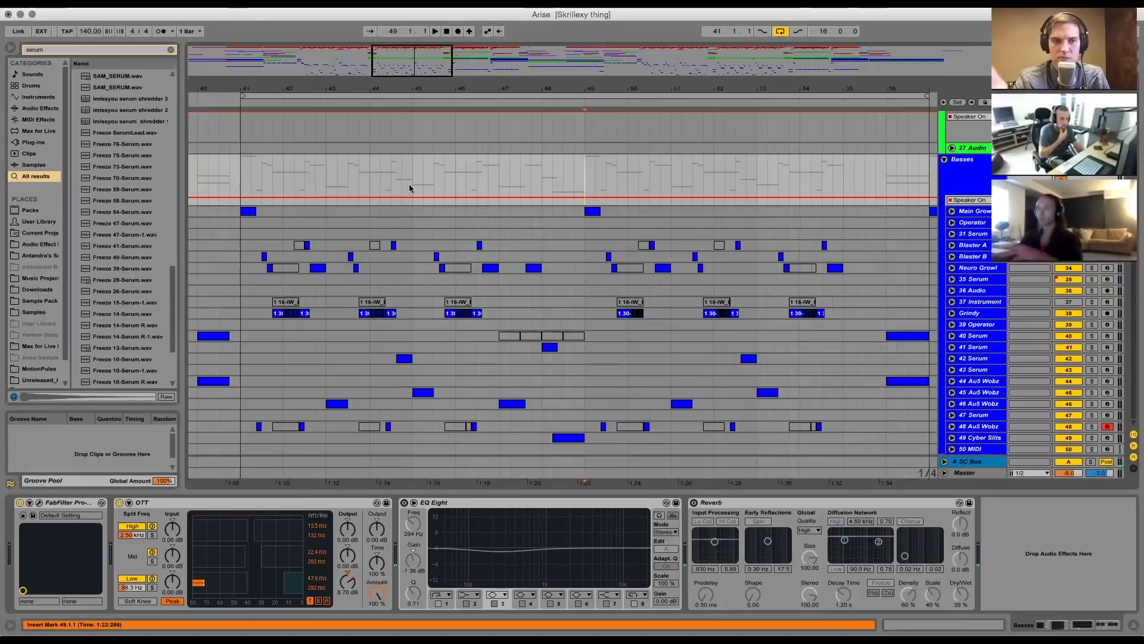
pyautogui.scroll(10, 477, 377)
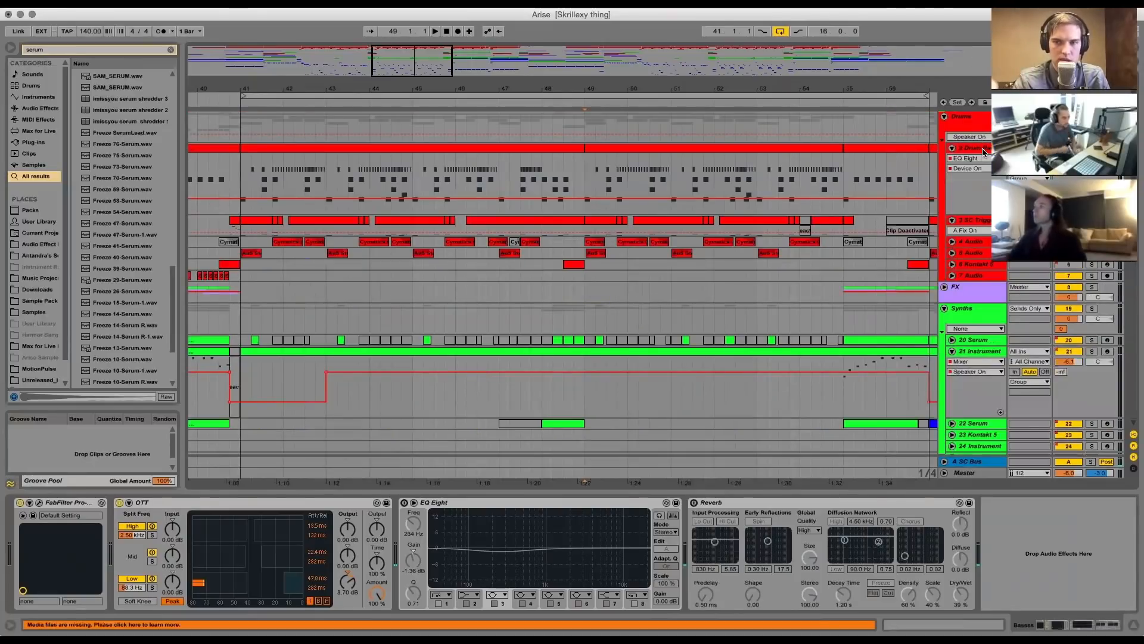
pyautogui.click(347, 155)
pyautogui.click(251, 149)
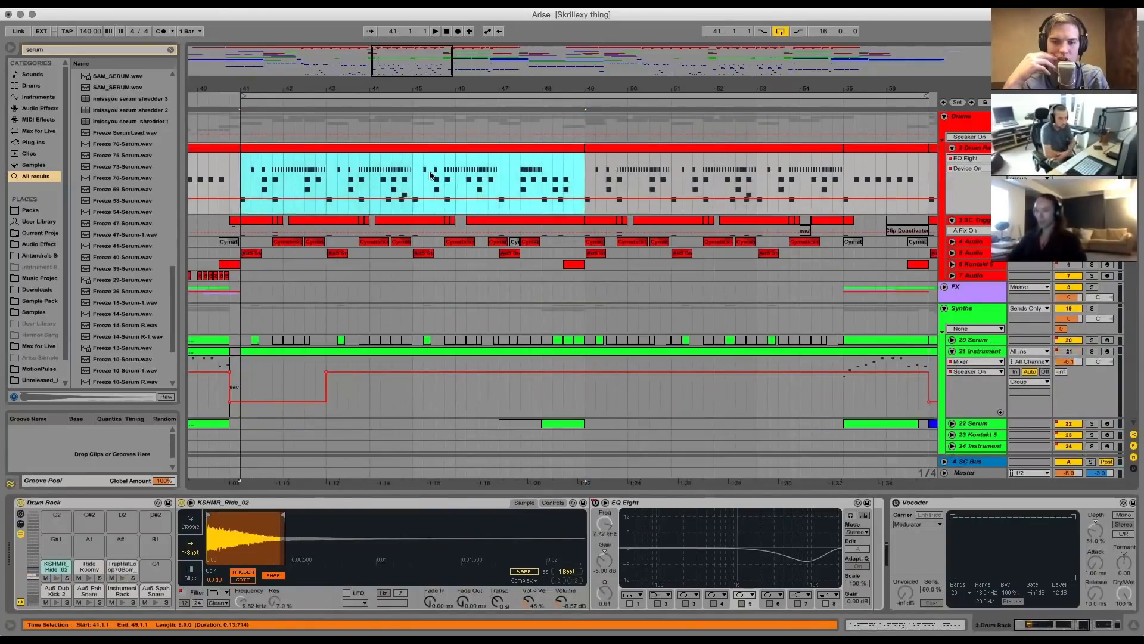
# Show the Au5 Dub Kick 2 and Au5 Pah Snare pads' devices, and zoom into the snare sample's waveform
pyautogui.hscroll(6, 984, 597)
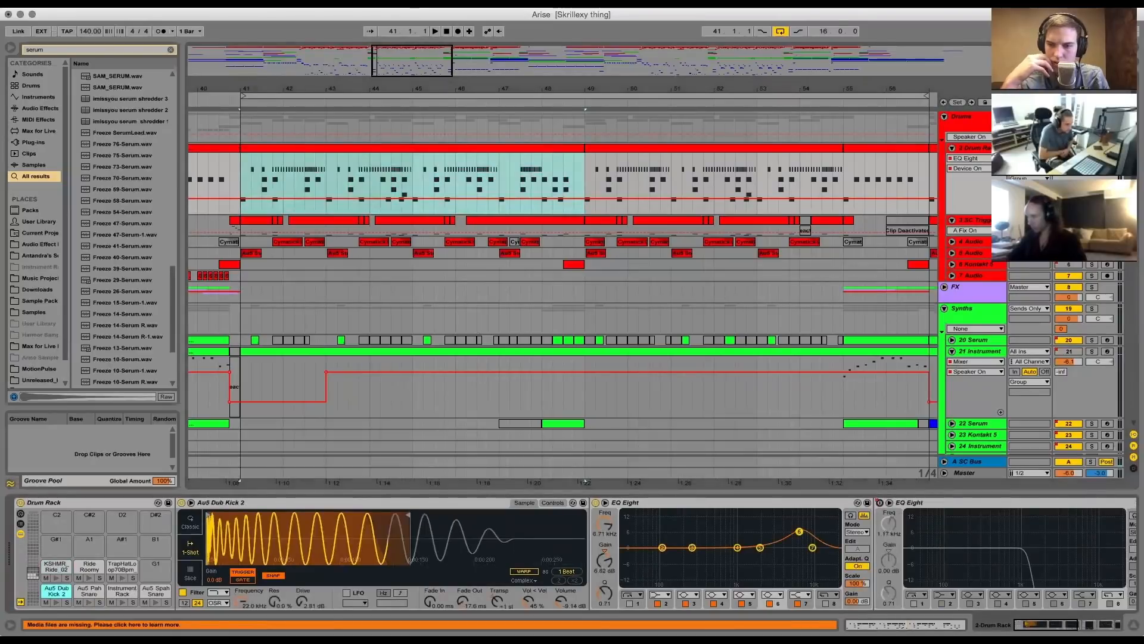
pyautogui.hscroll(-6, 657, 572)
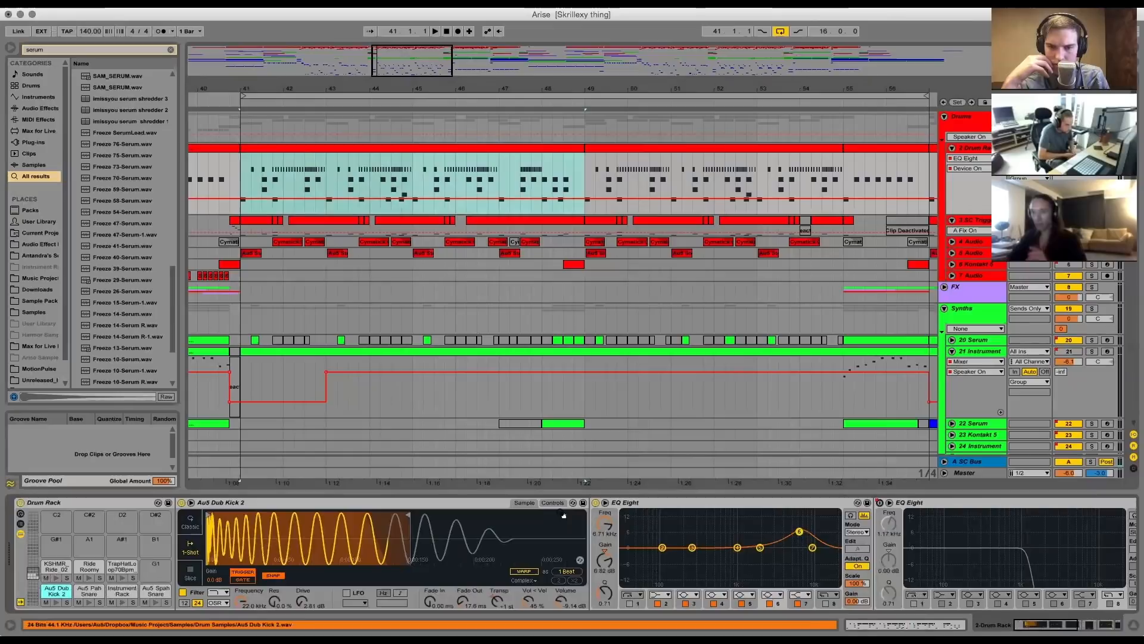
pyautogui.click(90, 590)
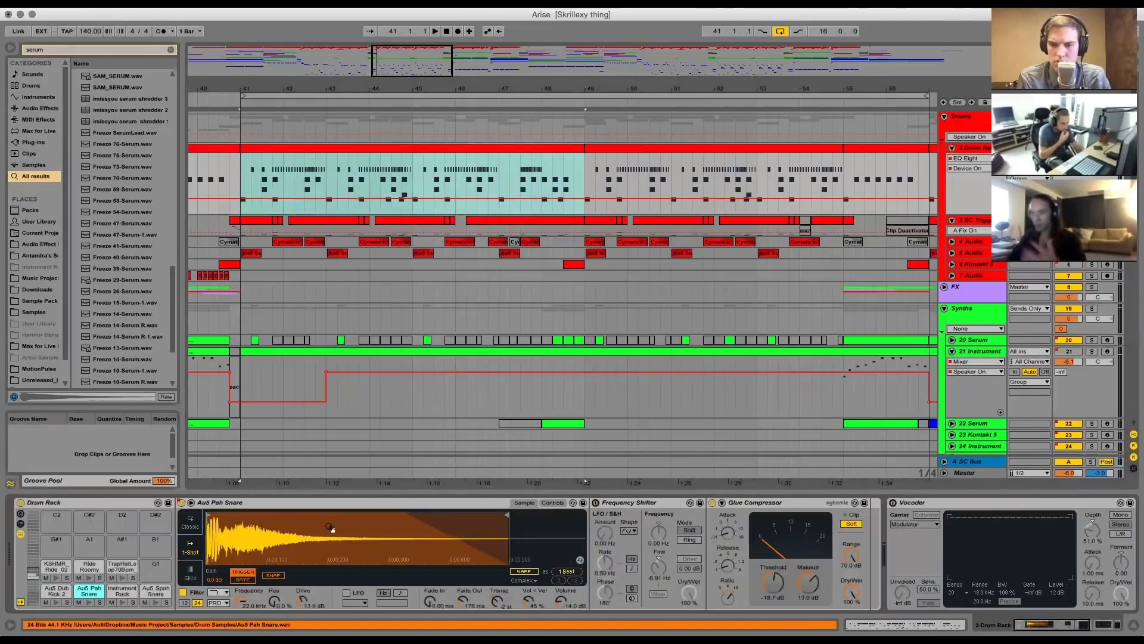
pyautogui.moveTo(254, 529)
pyautogui.mouseDown()
pyautogui.moveTo(269, 559)
pyautogui.moveTo(269, 536)
pyautogui.moveTo(237, 541)
pyautogui.mouseUp()
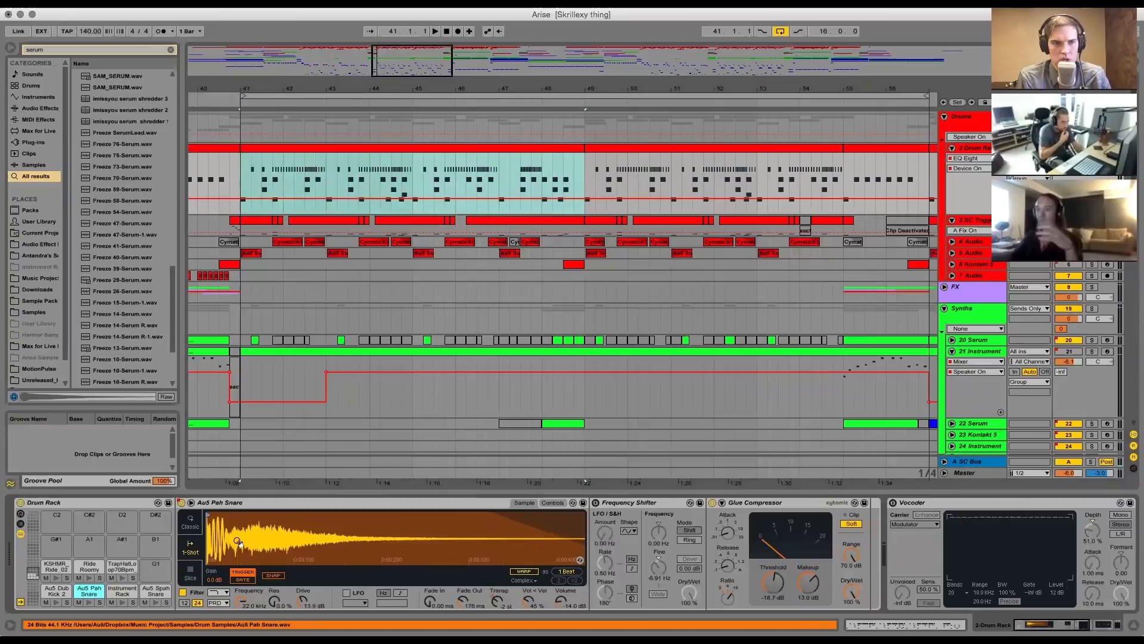
pyautogui.moveTo(290, 529); pyautogui.dragTo(290, 551)
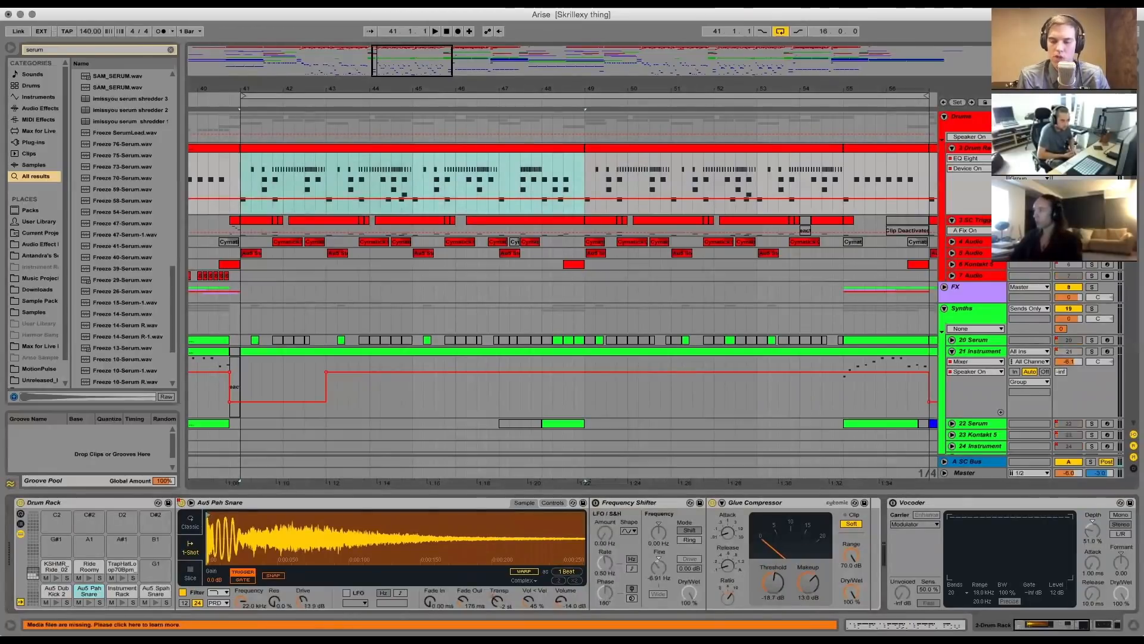
# Select the Au5 Dub Kick 2 pad in the Drum Rack and reset its filter drive
pyautogui.click(54, 596)
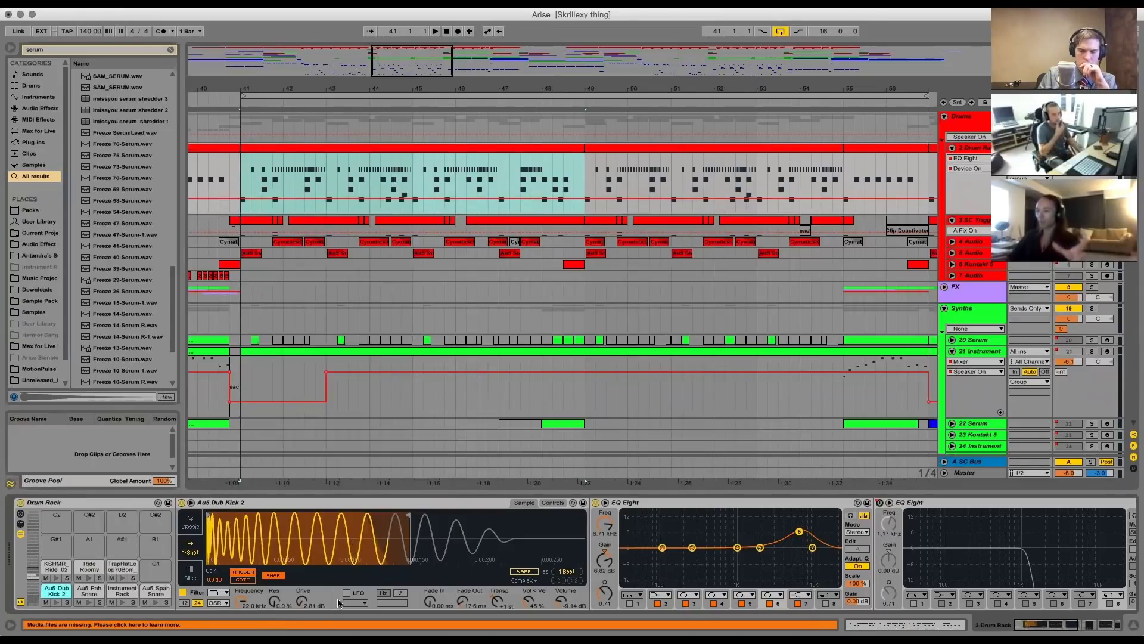
pyautogui.doubleClick(302, 601)
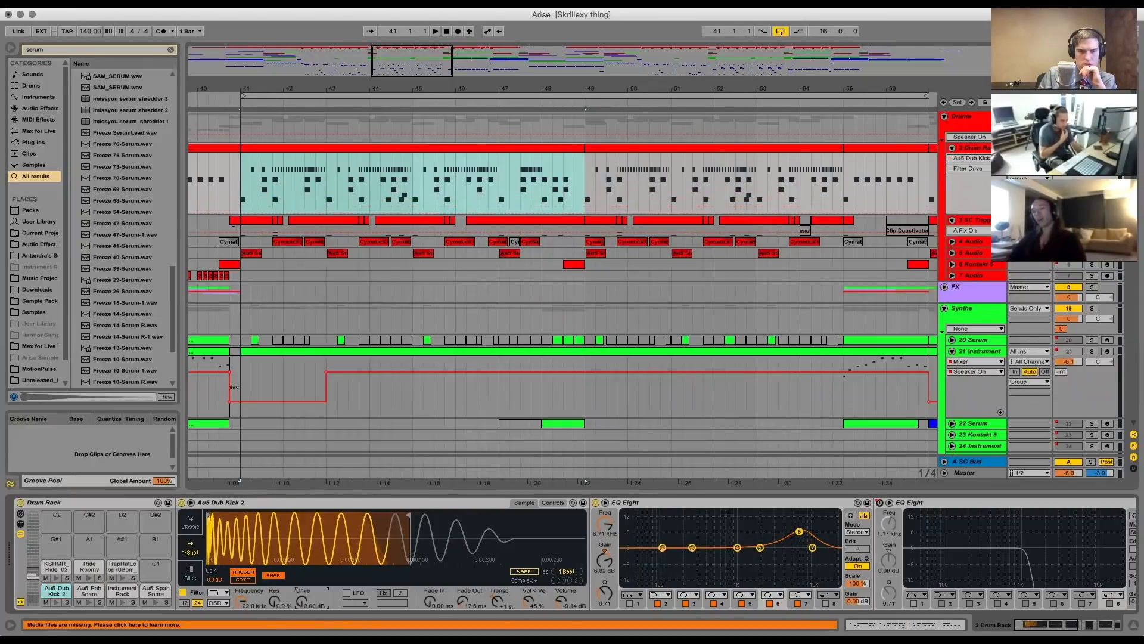
pyautogui.click(183, 593)
pyautogui.moveTo(243, 612)
pyautogui.mouseDown()
pyautogui.moveTo(243, 640)
pyautogui.moveTo(243, 612)
pyautogui.mouseUp()
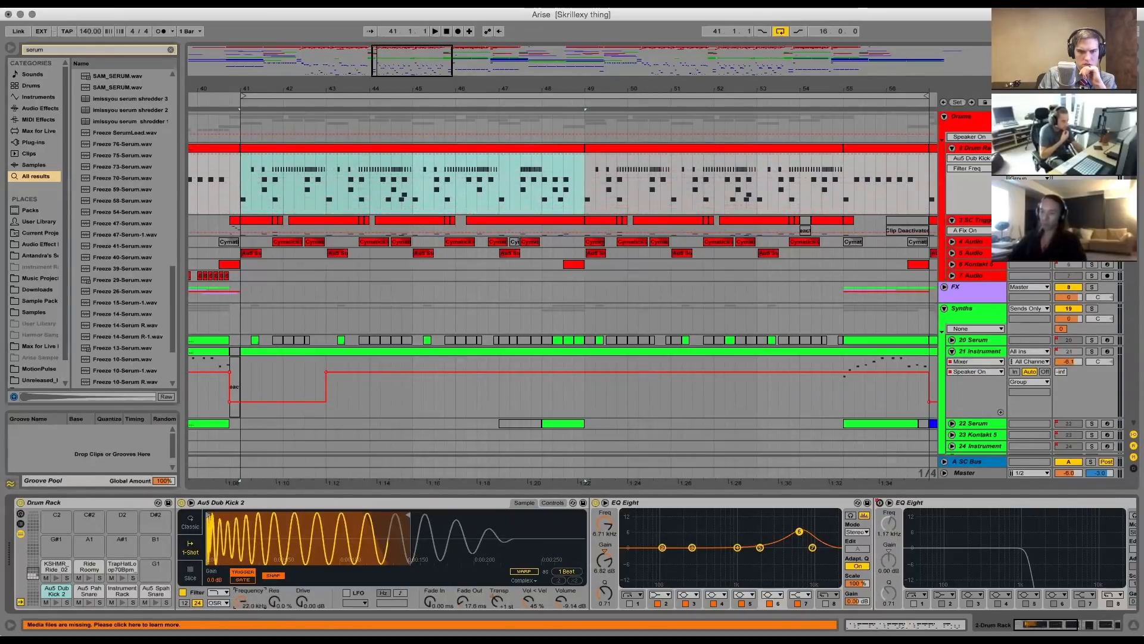
# Switch the Au5 Dub Kick 2 filter circuit to Clean and back to OSR
pyautogui.click(225, 605)
pyautogui.click(224, 606)
pyautogui.click(224, 605)
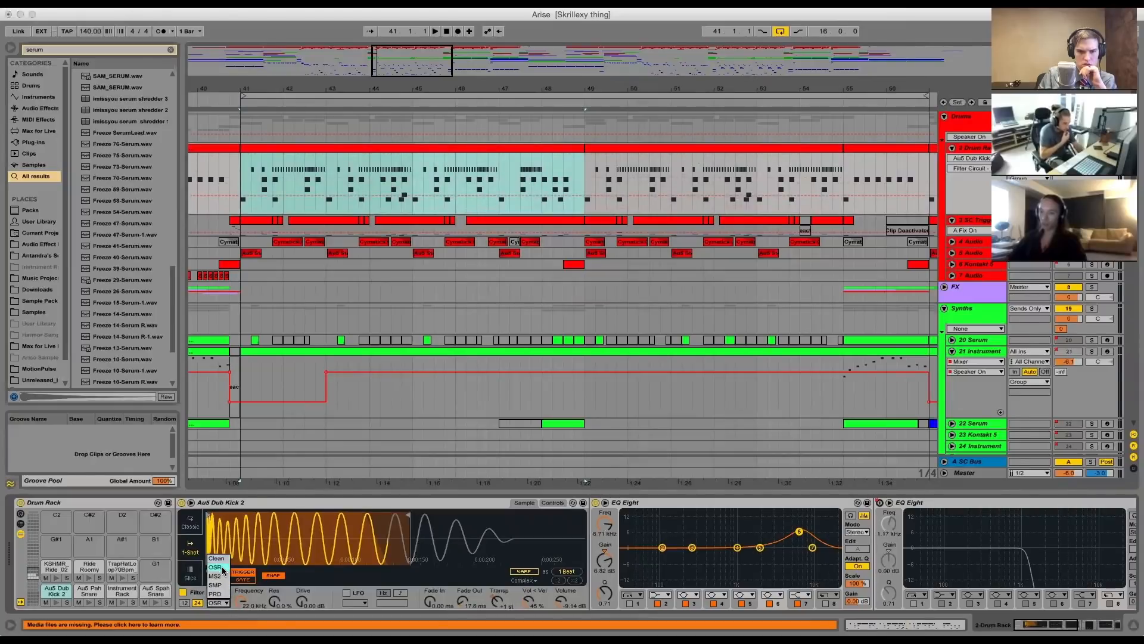
pyautogui.click(216, 558)
pyautogui.click(224, 605)
pyautogui.click(215, 567)
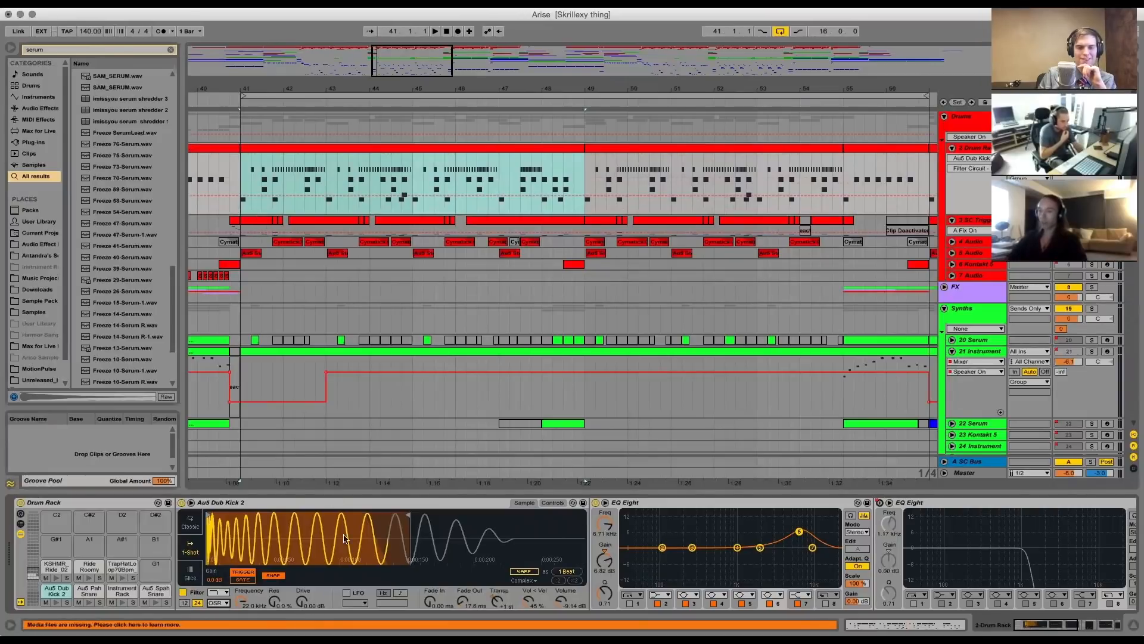
# Raise the Au5 Dub Kick 2 filter drive to 6.48 dB while auditioning the kick from bar 41
pyautogui.click(302, 600)
pyautogui.moveTo(294, 538)
pyautogui.mouseDown()
pyautogui.moveTo(295, 557)
pyautogui.moveTo(299, 525)
pyautogui.mouseUp()
pyautogui.press('space')
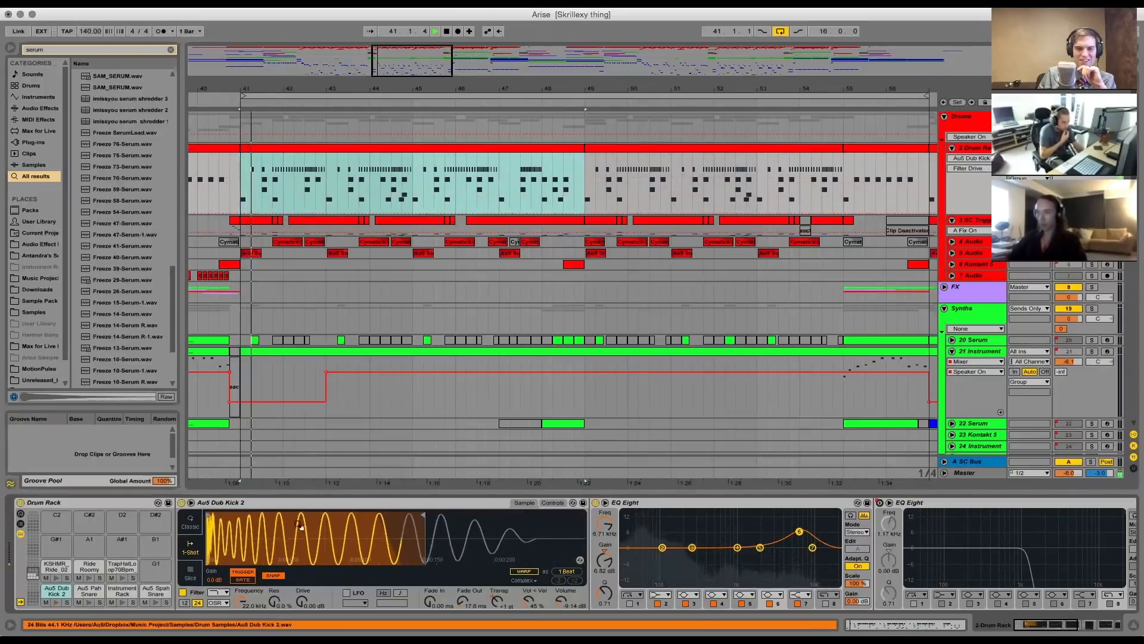
pyautogui.moveTo(302, 600); pyautogui.dragTo(302, 583)
pyautogui.press('space')
pyautogui.press('space')
pyautogui.press('space')
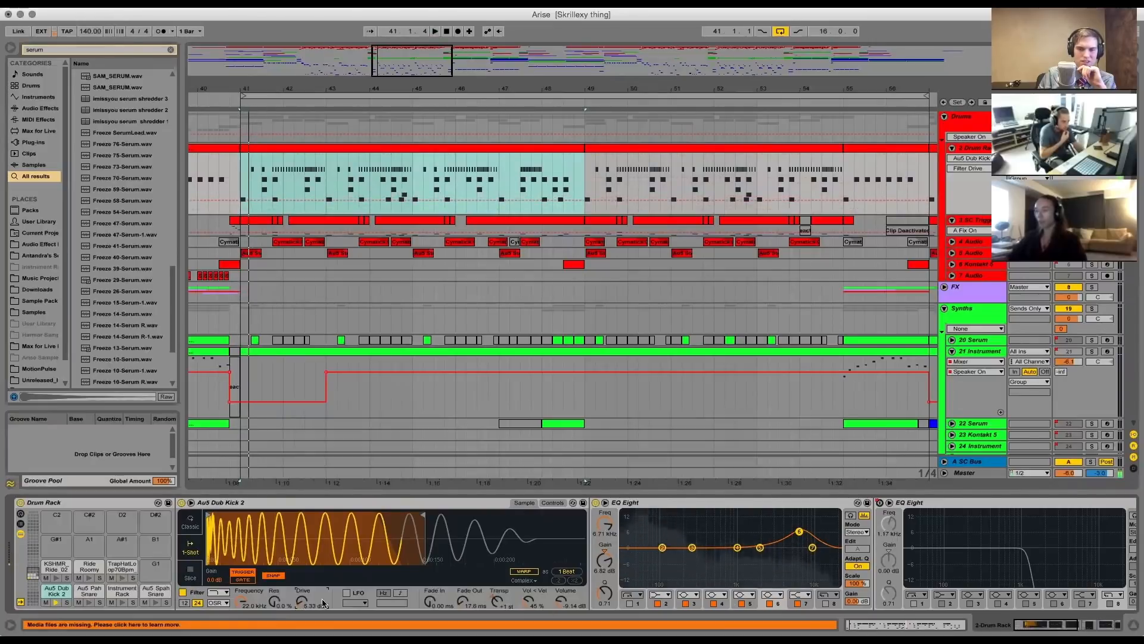
pyautogui.moveTo(302, 601)
pyautogui.mouseDown()
pyautogui.moveTo(302, 615)
pyautogui.moveTo(299, 584)
pyautogui.mouseUp()
pyautogui.press('space')
pyautogui.press('space')
pyautogui.press('space')
pyautogui.press('space')
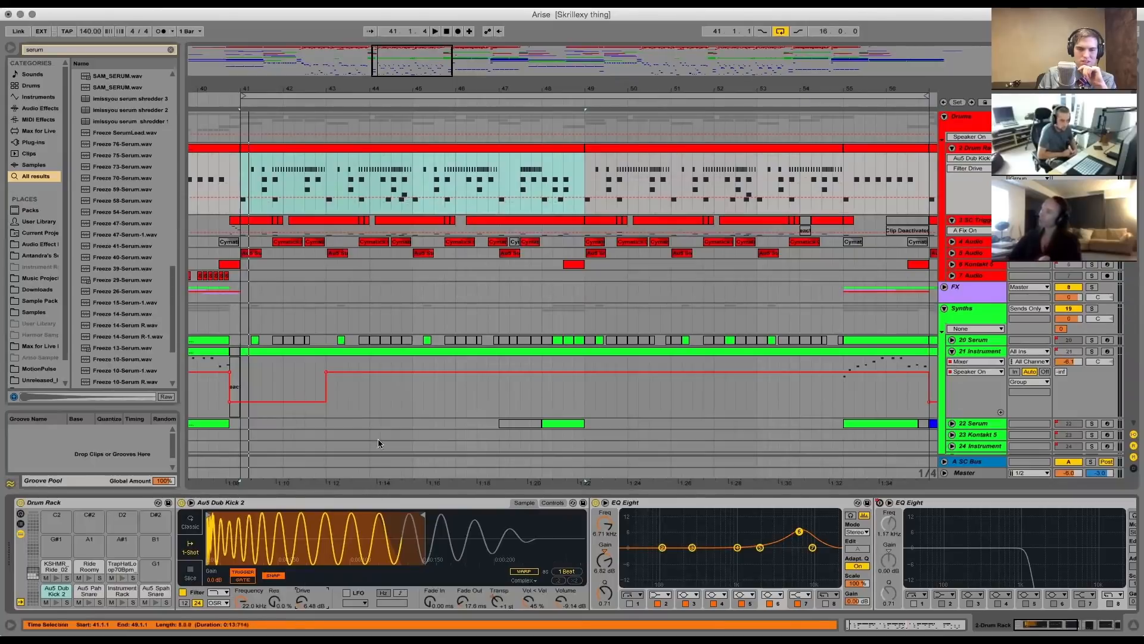
pyautogui.click(398, 339)
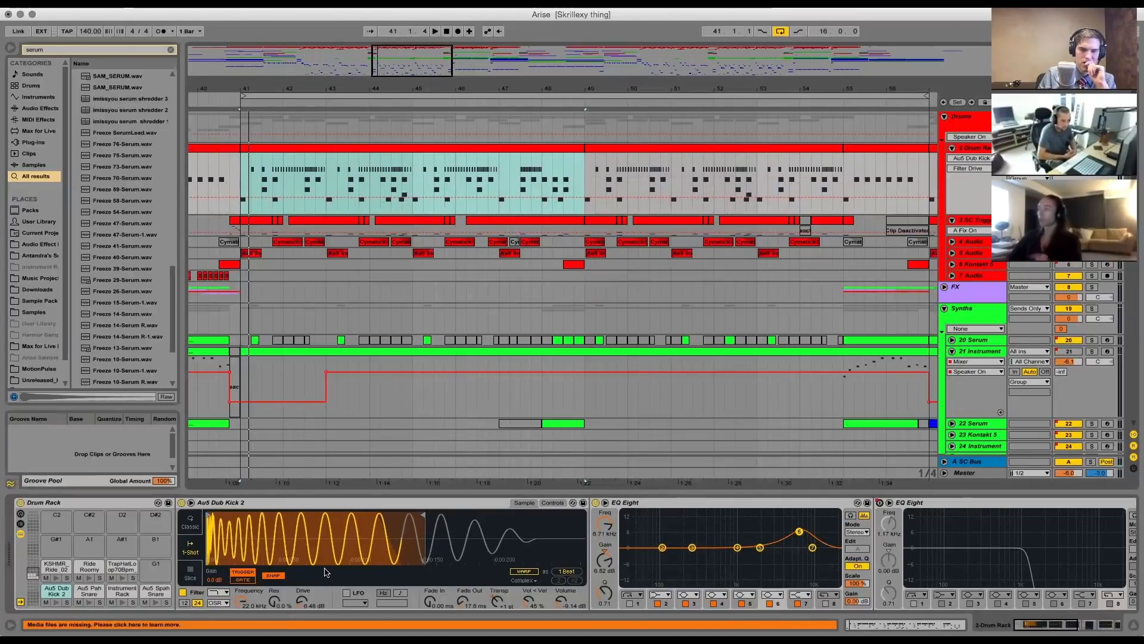
pyautogui.click(860, 342)
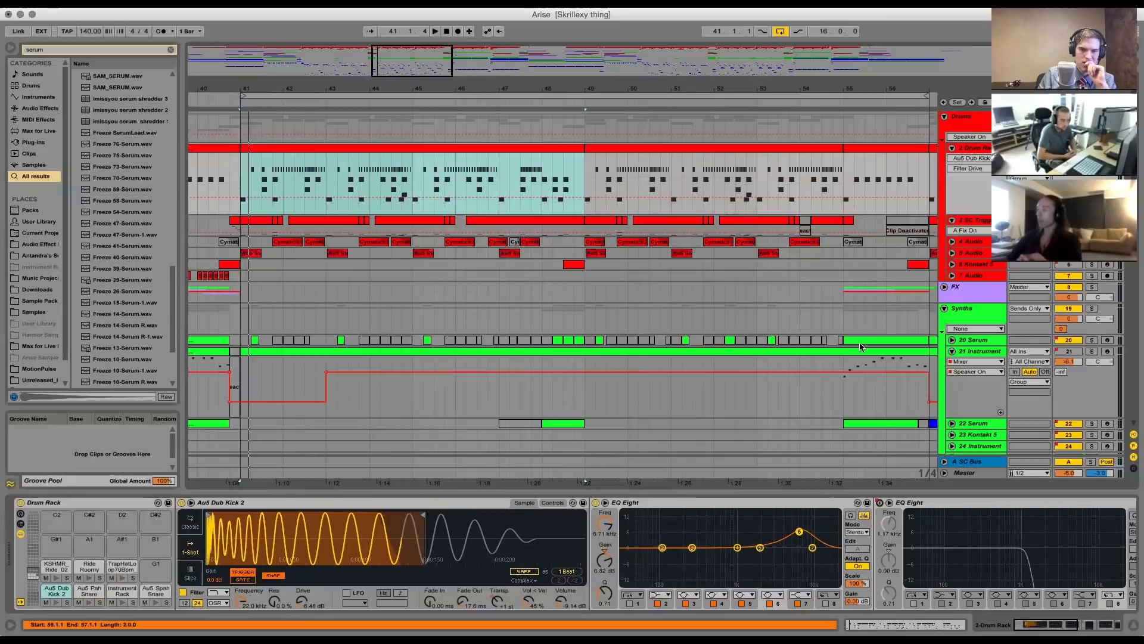
pyautogui.scroll(-1, 860, 324)
pyautogui.scroll(1, 863, 320)
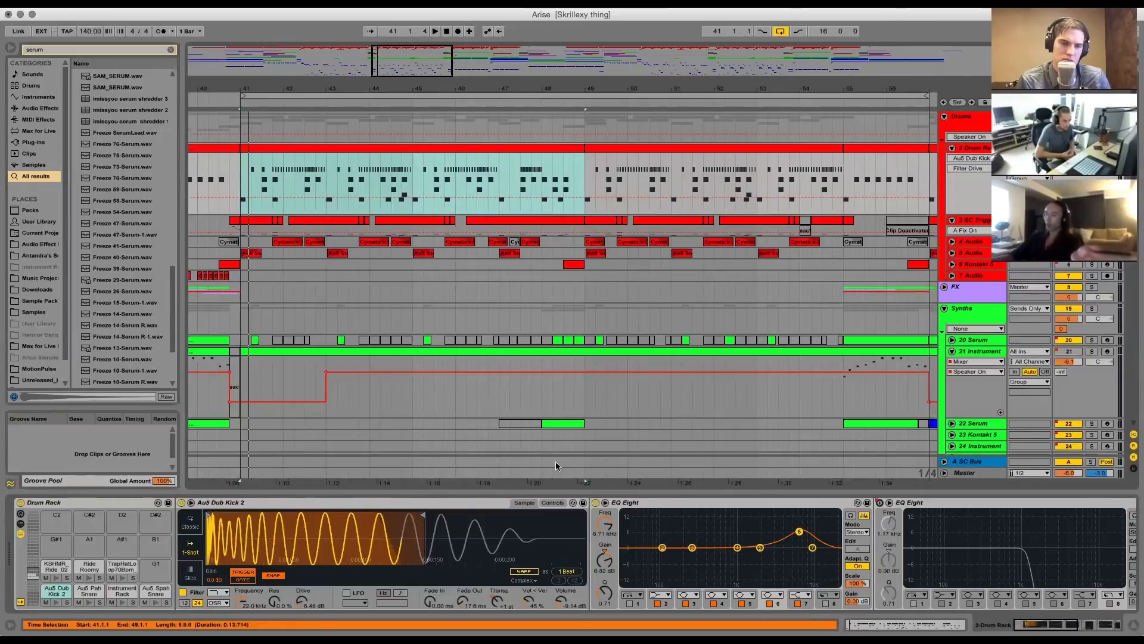
# Insert an audio track below the Drum Rack track and place Kick_Acoustic.wav from an "acoustic kick" browser search at bar 41
pyautogui.click(966, 150)
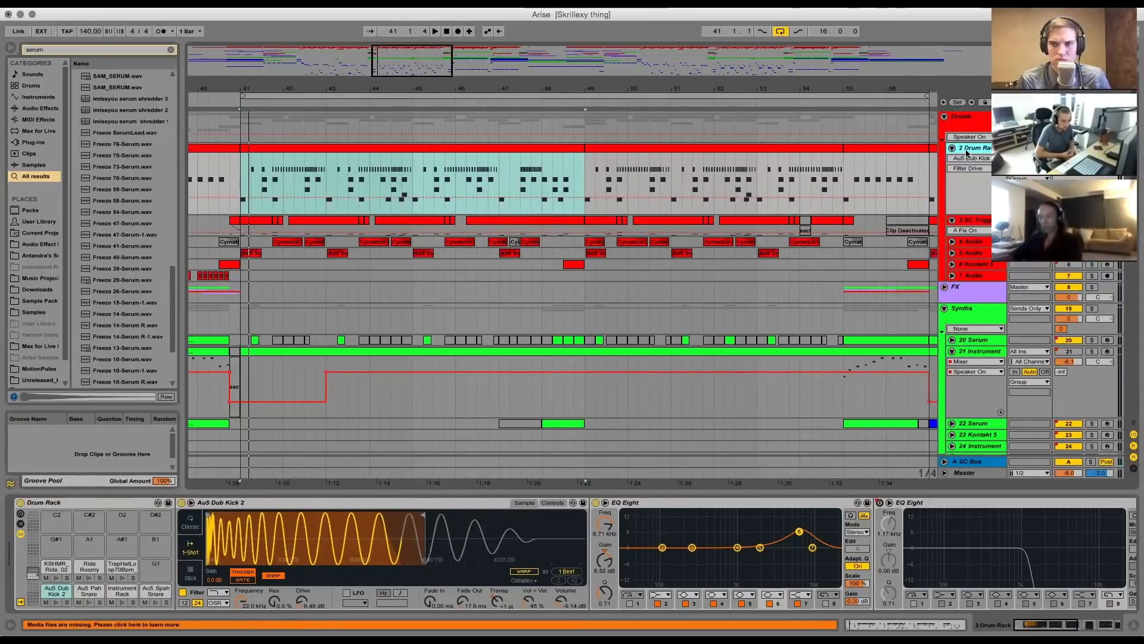
pyautogui.press('super+t')
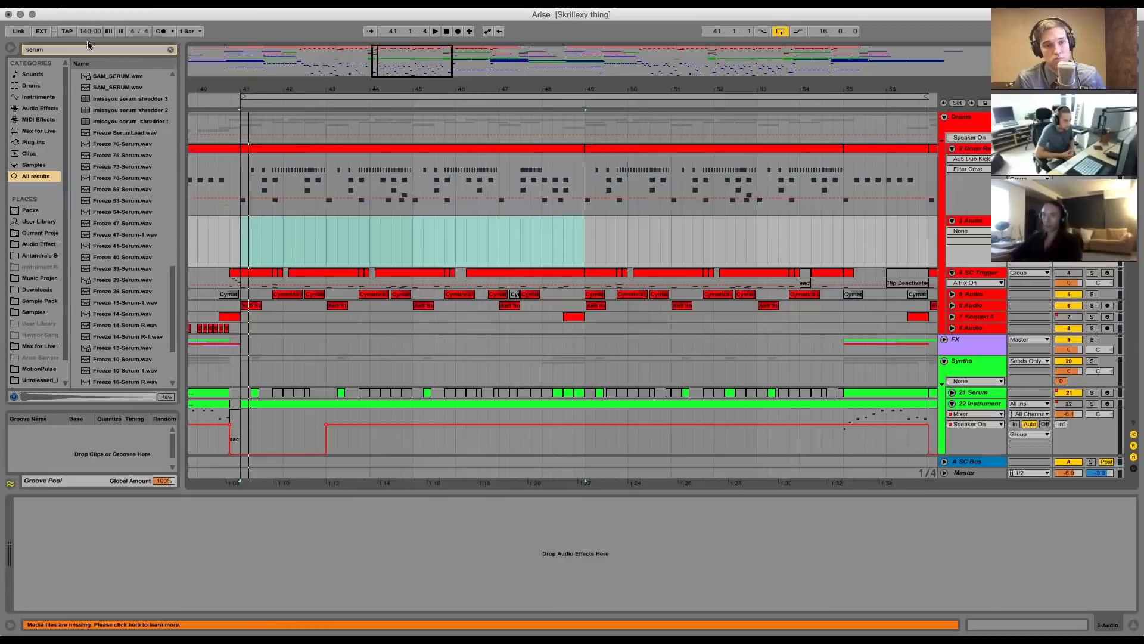
pyautogui.write('kick')
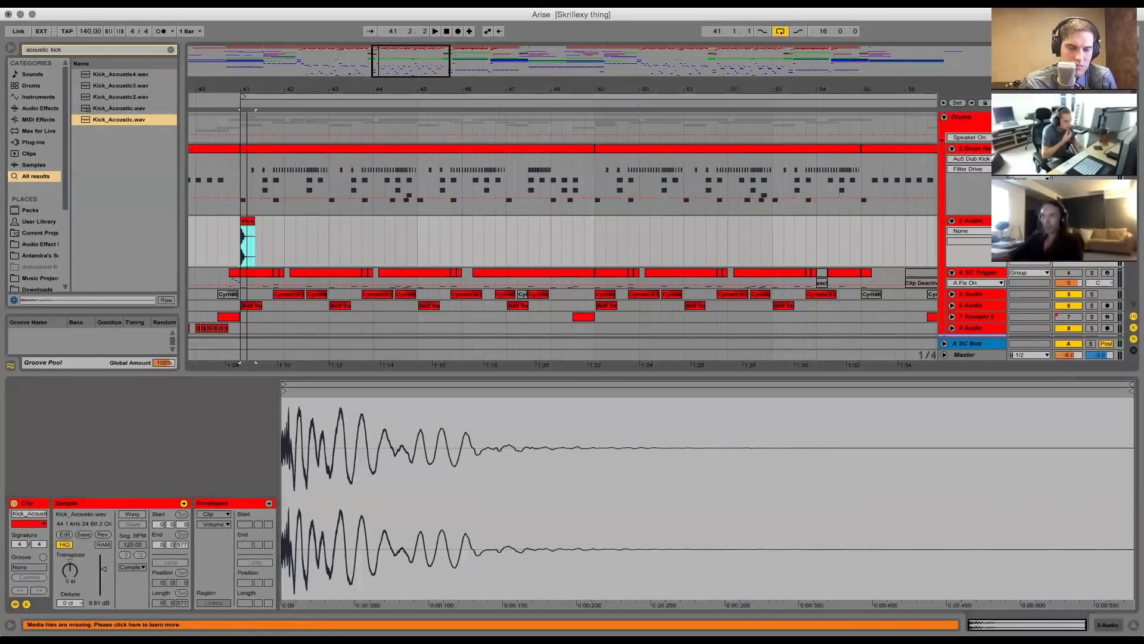
# Solo the new audio track and audition the Kick_Acoustic clip at bar 41
pyautogui.moveTo(240, 89); pyautogui.dragTo(330, 113)
pyautogui.click(1068, 117)
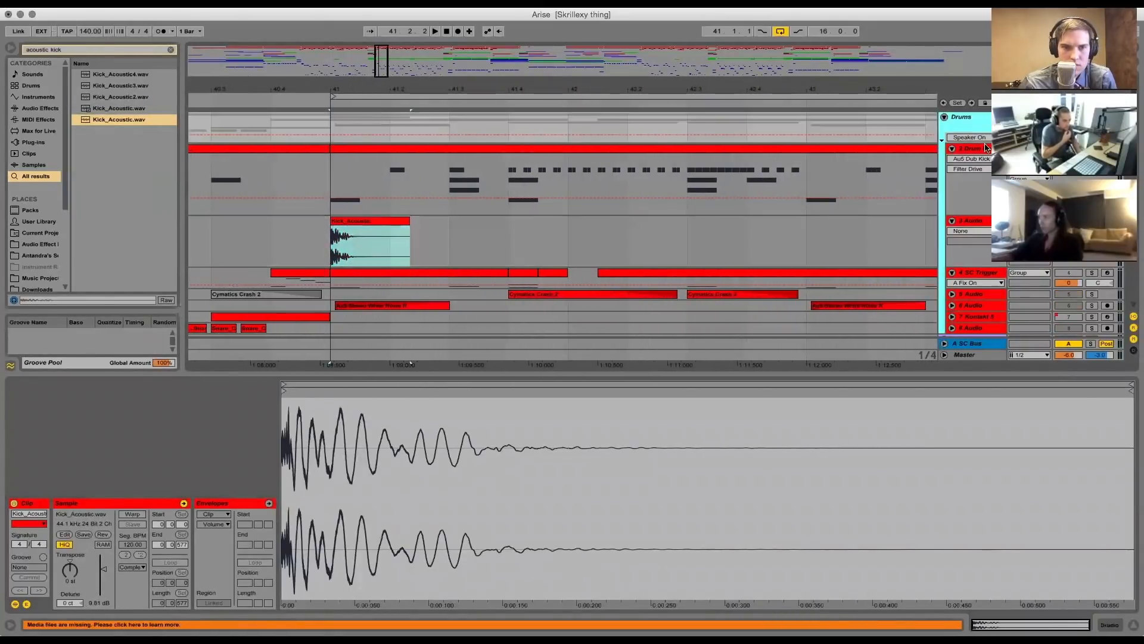
pyautogui.click(1092, 220)
pyautogui.press('space')
pyautogui.press('space')
pyautogui.press('space')
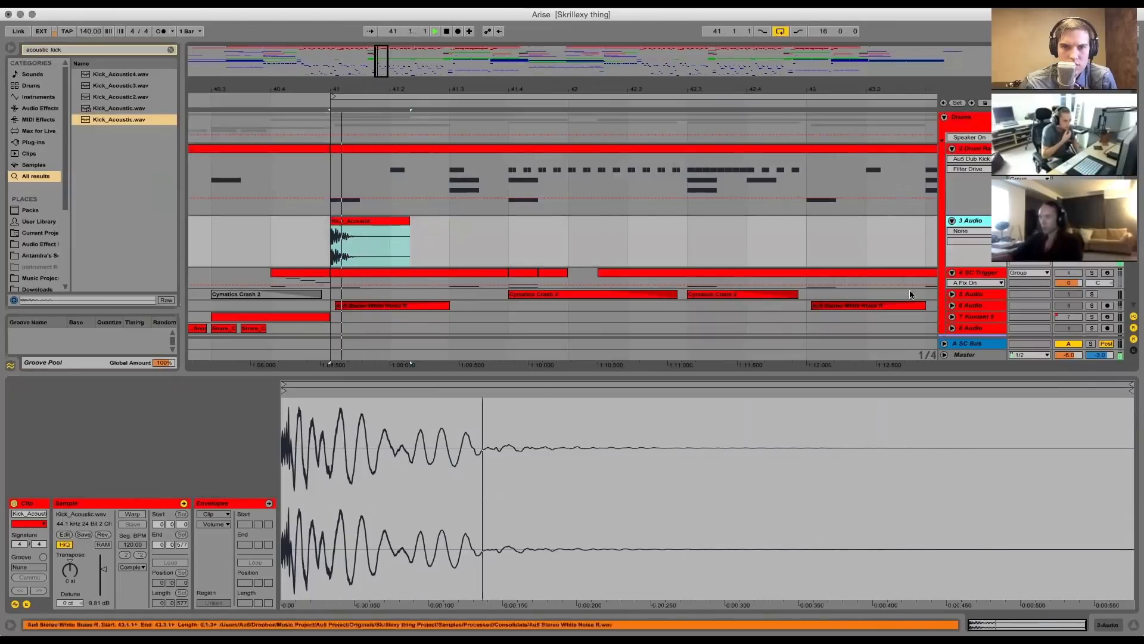
pyautogui.press('space')
pyautogui.press('space')
pyautogui.press('space')
# Add a Drum Rack on a new track below the audio track and load the Kick_Acoustic clip onto its C1 pad
pyautogui.click(1108, 625)
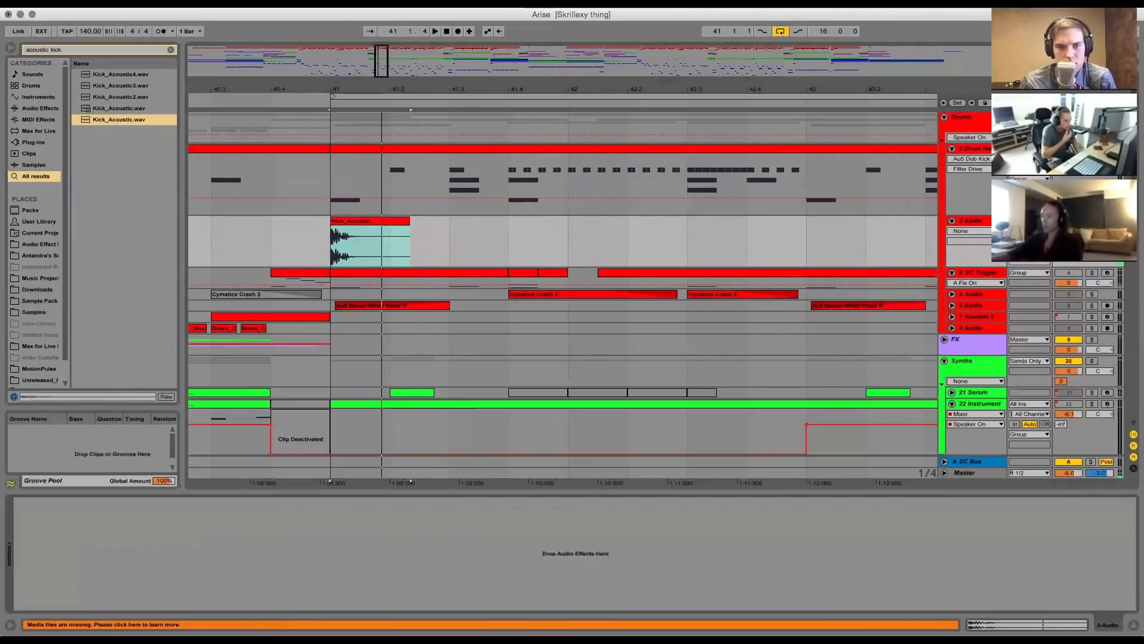
pyautogui.click(985, 222)
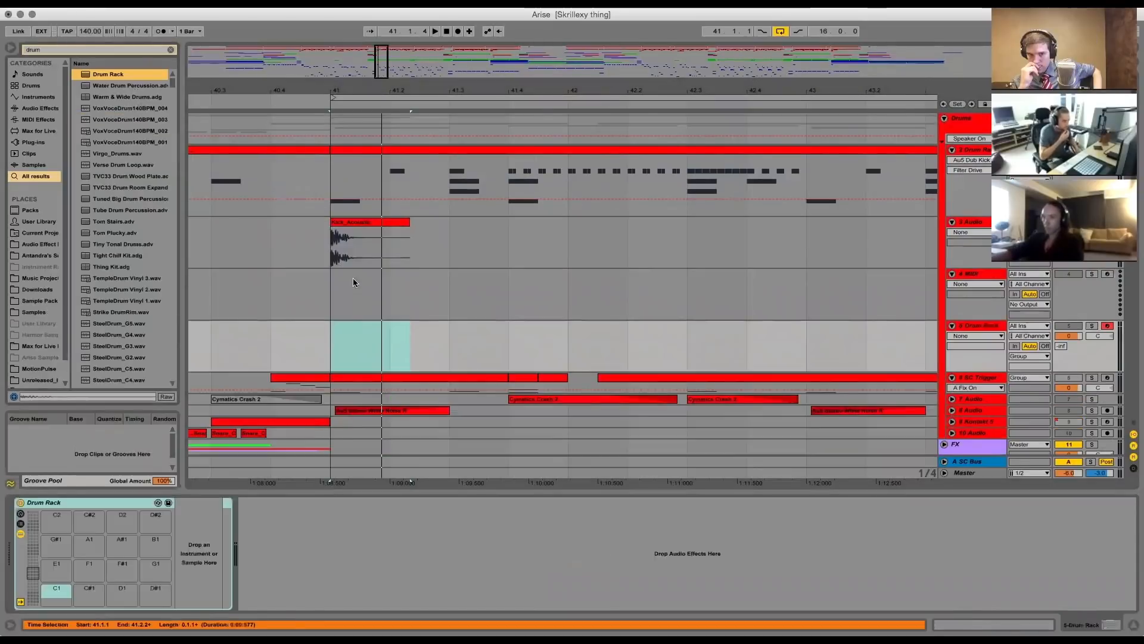
pyautogui.moveTo(357, 244); pyautogui.dragTo(66, 584)
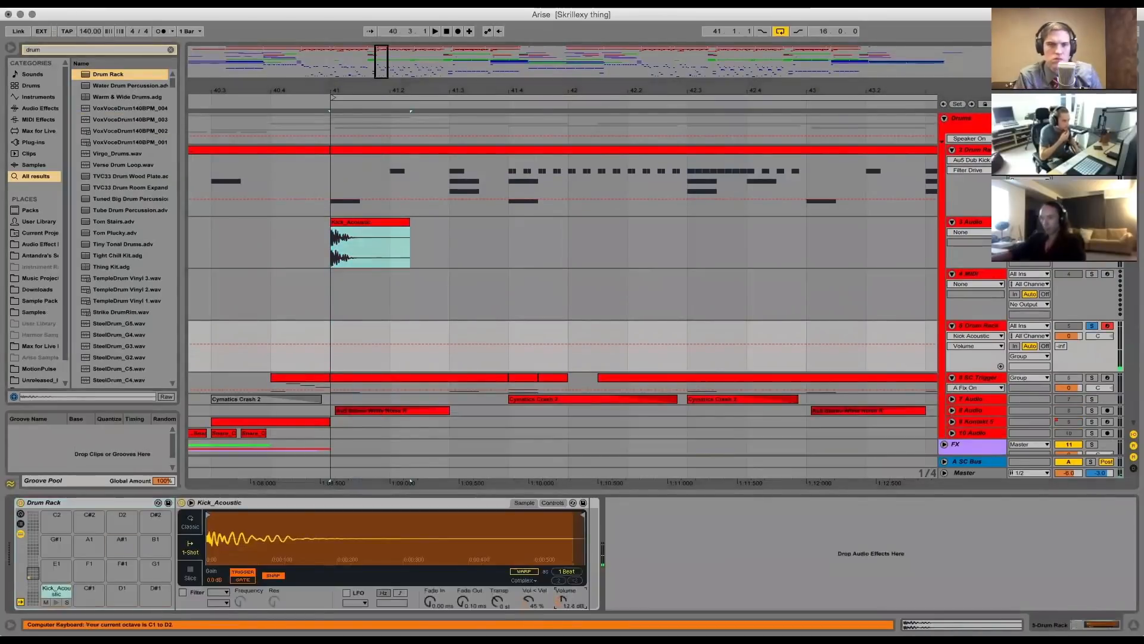
# Audition the Kick_Acoustic pad and zoom into the start of its sample waveform
pyautogui.press('a')
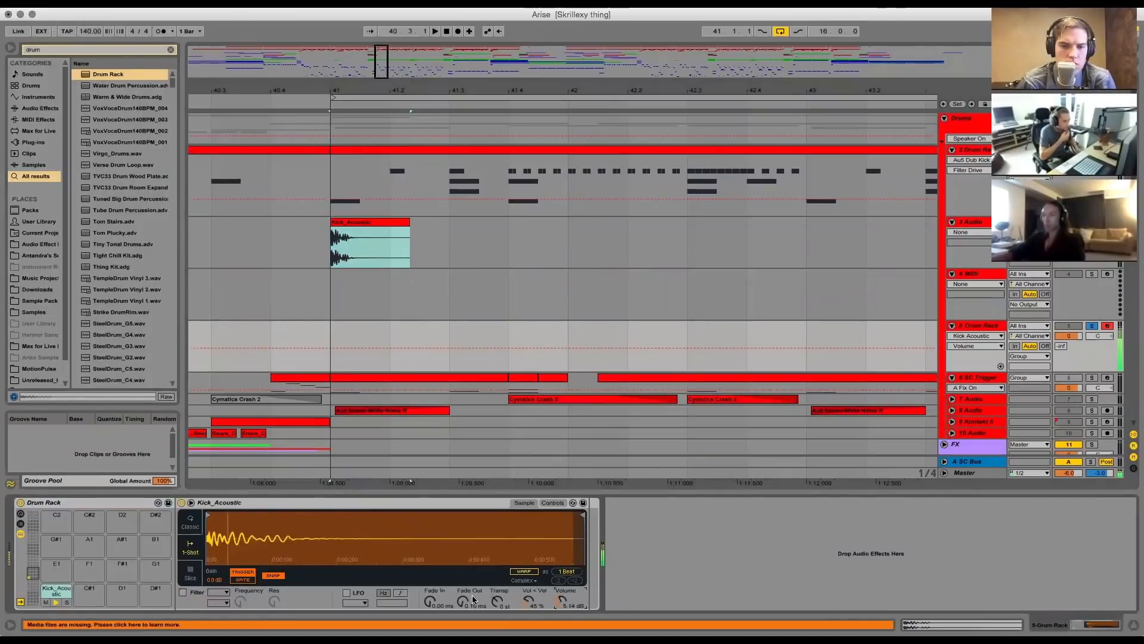
pyautogui.moveTo(250, 527); pyautogui.dragTo(291, 547)
pyautogui.press('a')
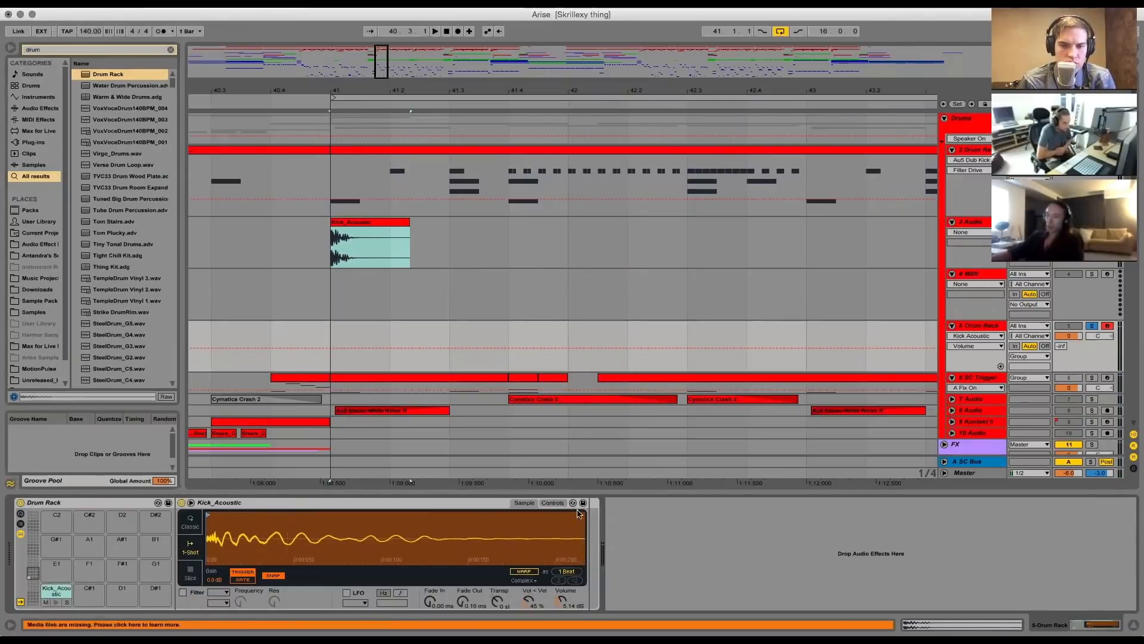
# Enable the Kick_Acoustic sampler's pitch envelope with a 5.12 ms decay and a 0.11 ms attack
pyautogui.click(559, 504)
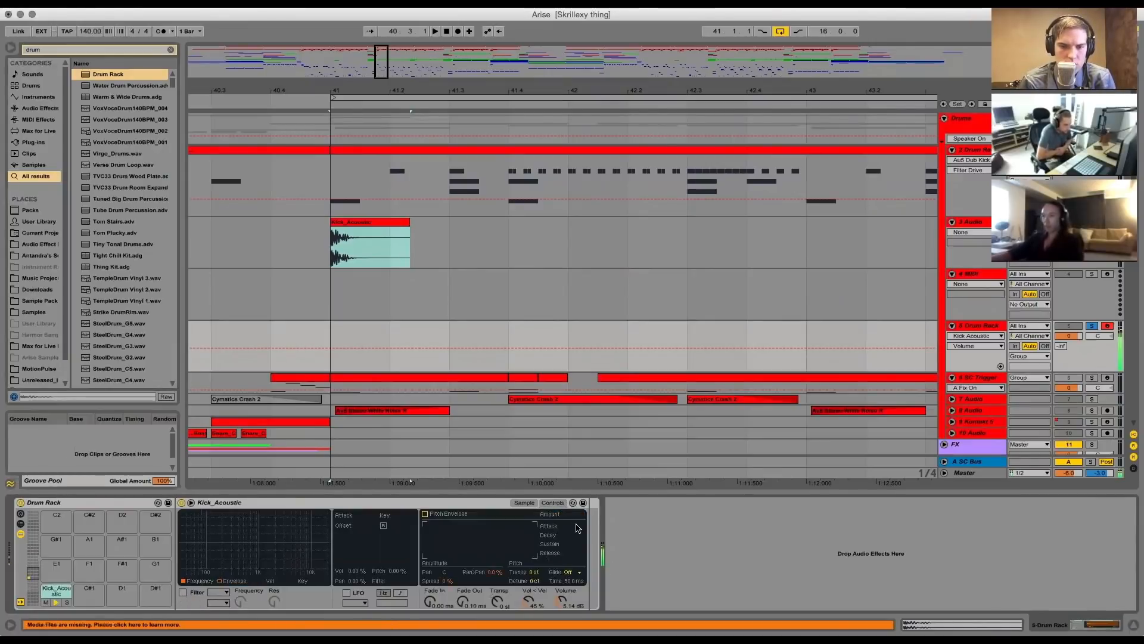
pyautogui.click(425, 514)
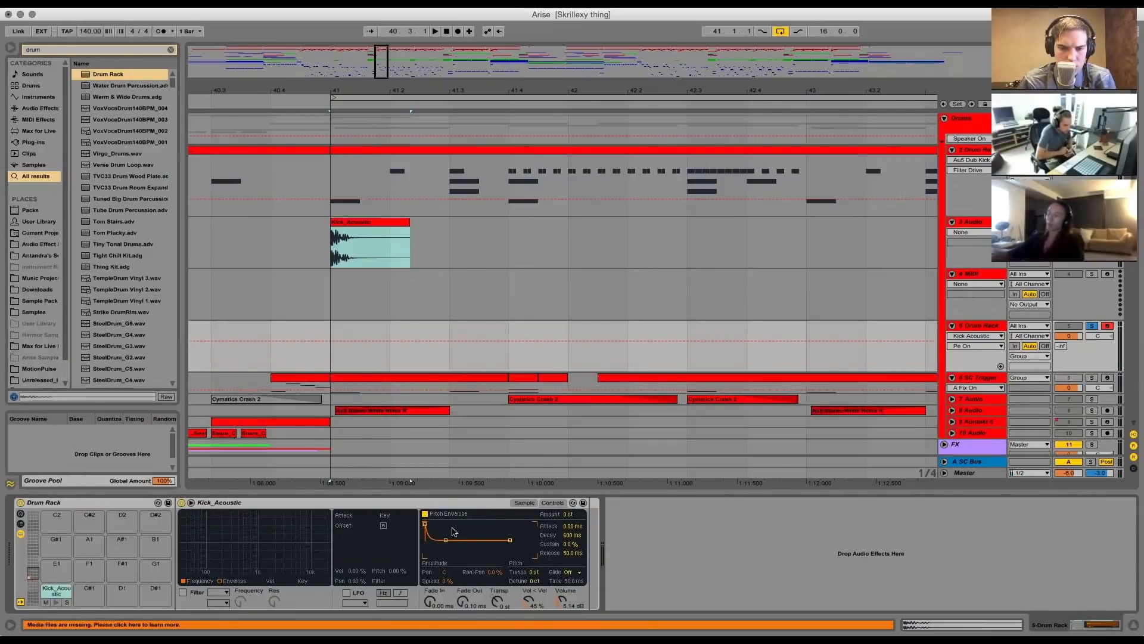
pyautogui.moveTo(568, 537); pyautogui.dragTo(568, 578)
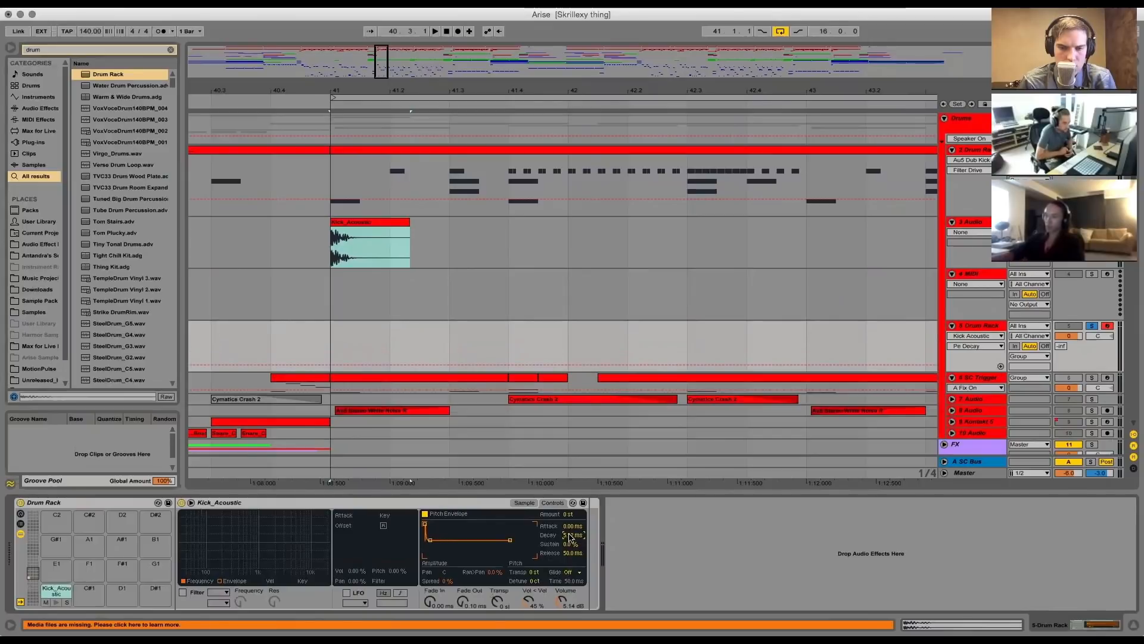
pyautogui.moveTo(571, 527); pyautogui.dragTo(571, 524)
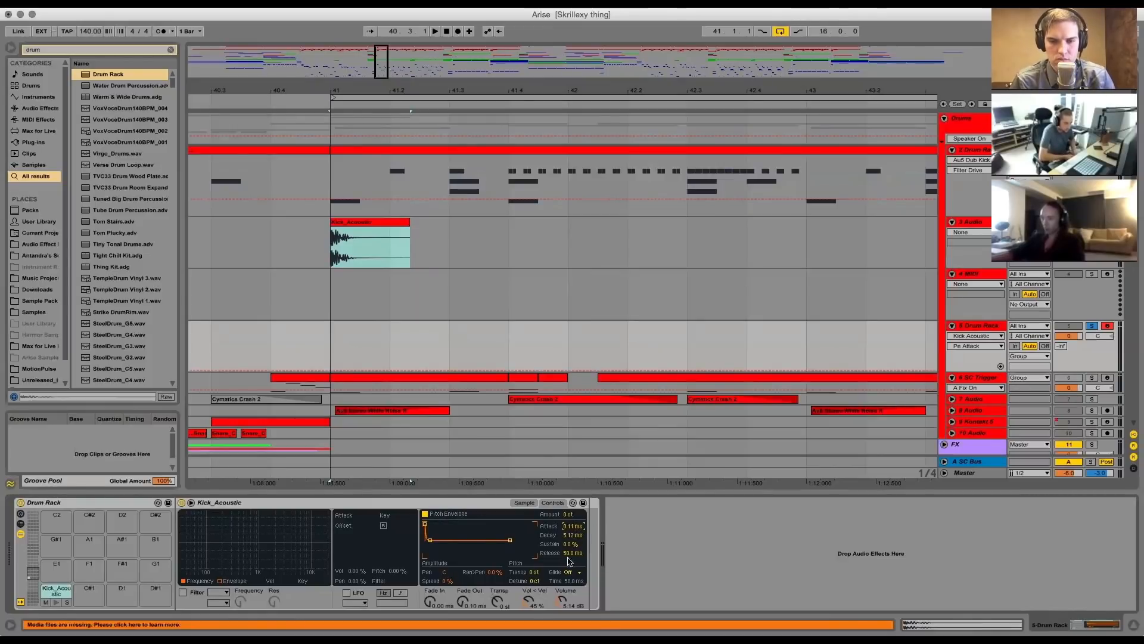
# Set the pitch envelope's decay to 40.3 ms and its amount to +36 st, and adjust the Kick_Acoustic sampler's volume
pyautogui.click(572, 535)
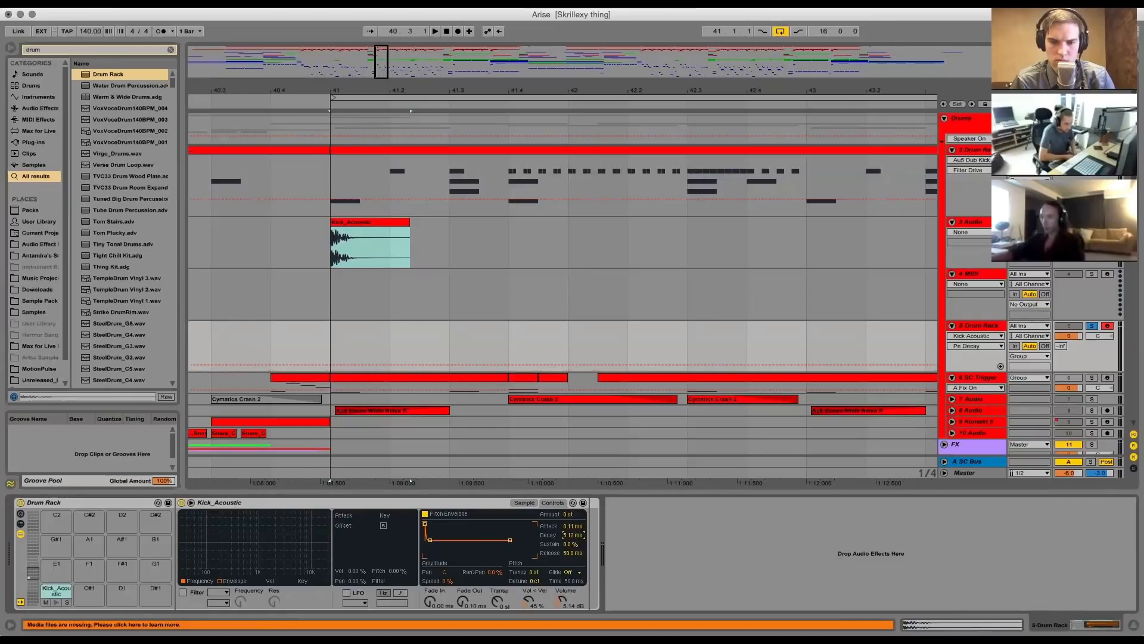
pyautogui.moveTo(572, 535); pyautogui.dragTo(570, 509)
pyautogui.moveTo(562, 600); pyautogui.dragTo(562, 594)
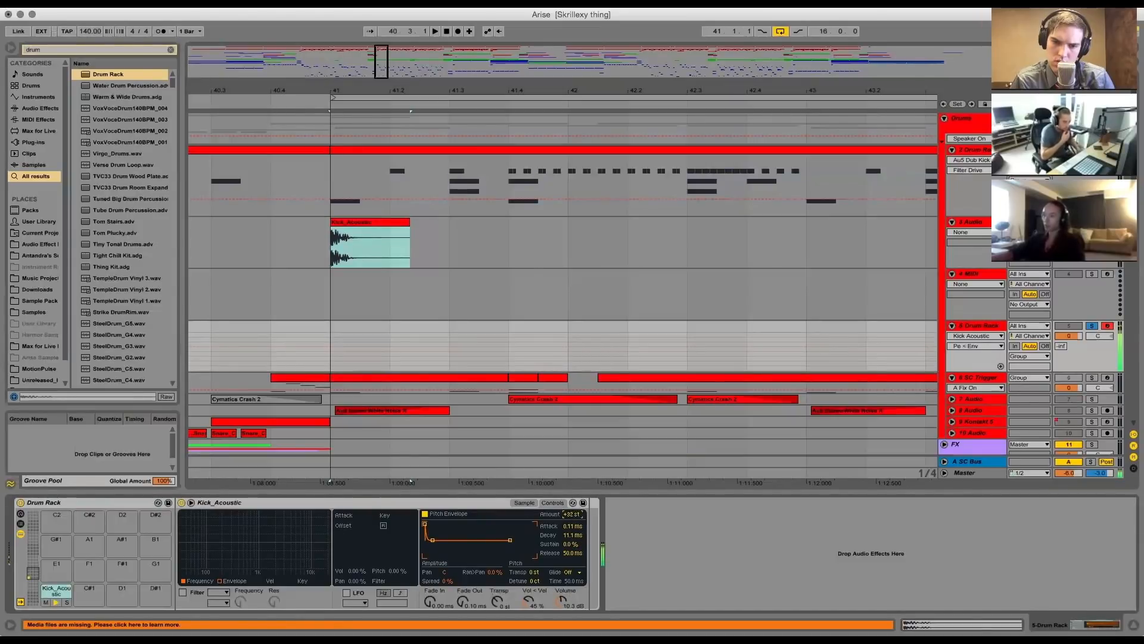
pyautogui.moveTo(571, 514)
pyautogui.mouseDown()
pyautogui.moveTo(572, 531)
pyautogui.moveTo(572, 506)
pyautogui.moveTo(572, 516)
pyautogui.mouseUp()
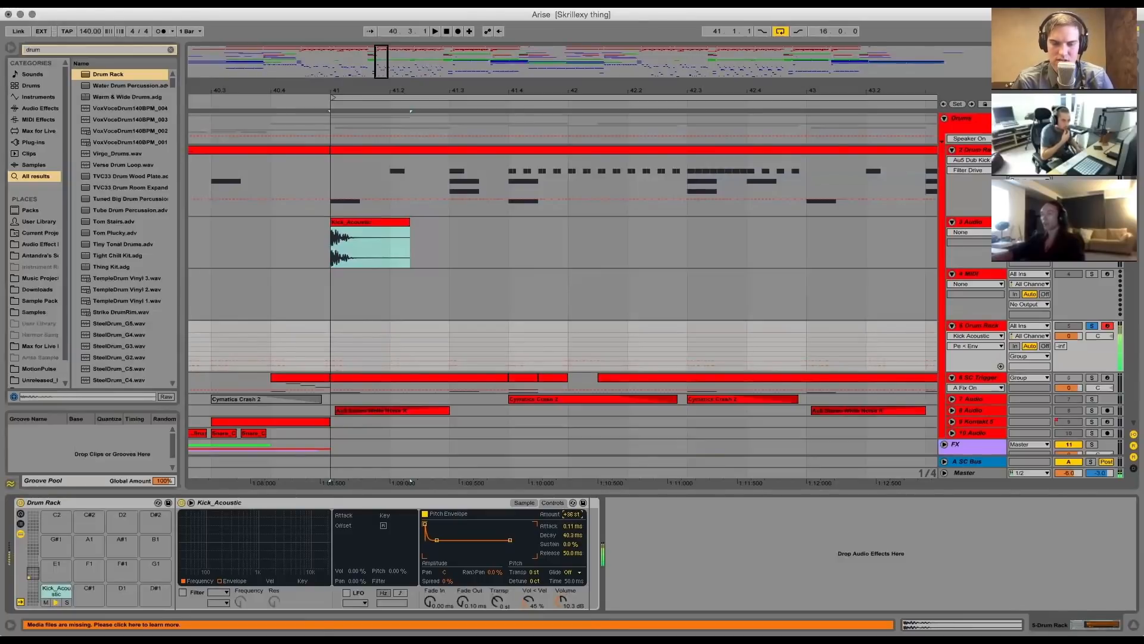
pyautogui.moveTo(572, 513); pyautogui.dragTo(574, 520)
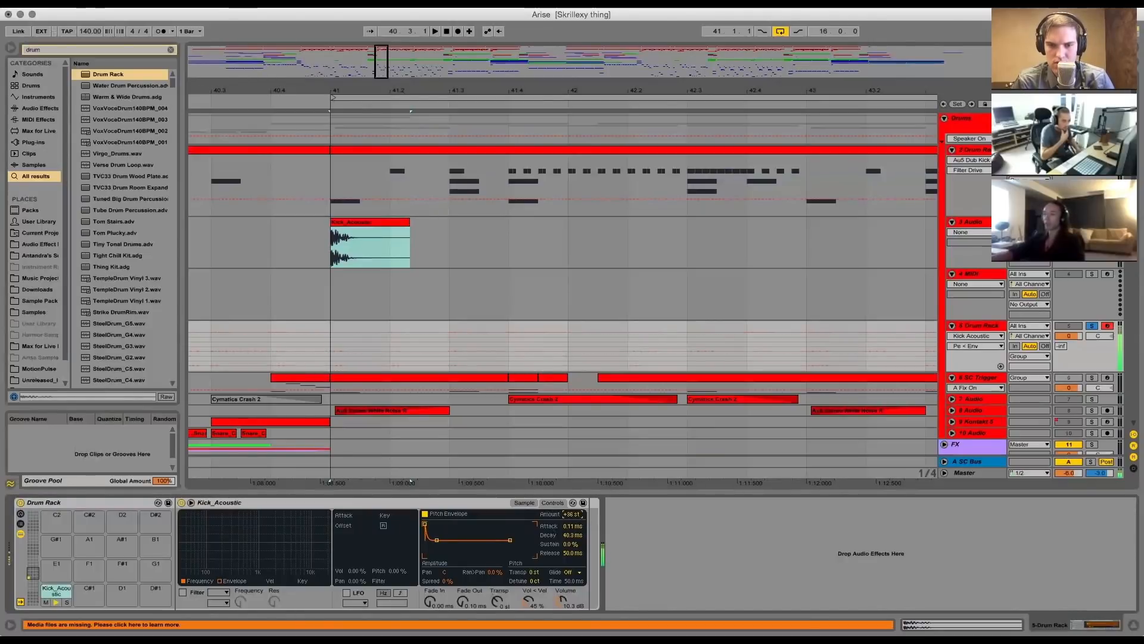
# Enable the Kick_Acoustic sampler's filter with the OSR circuit and raise its drive to 16.5 dB
pyautogui.click(524, 502)
pyautogui.click(182, 592)
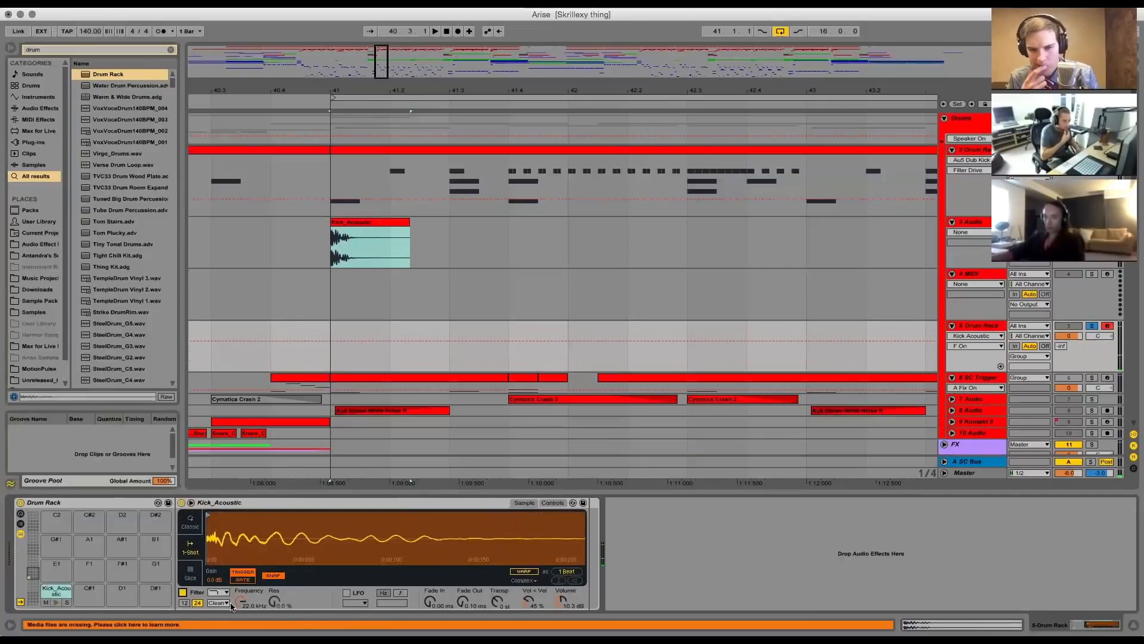
pyautogui.click(219, 603)
pyautogui.click(217, 570)
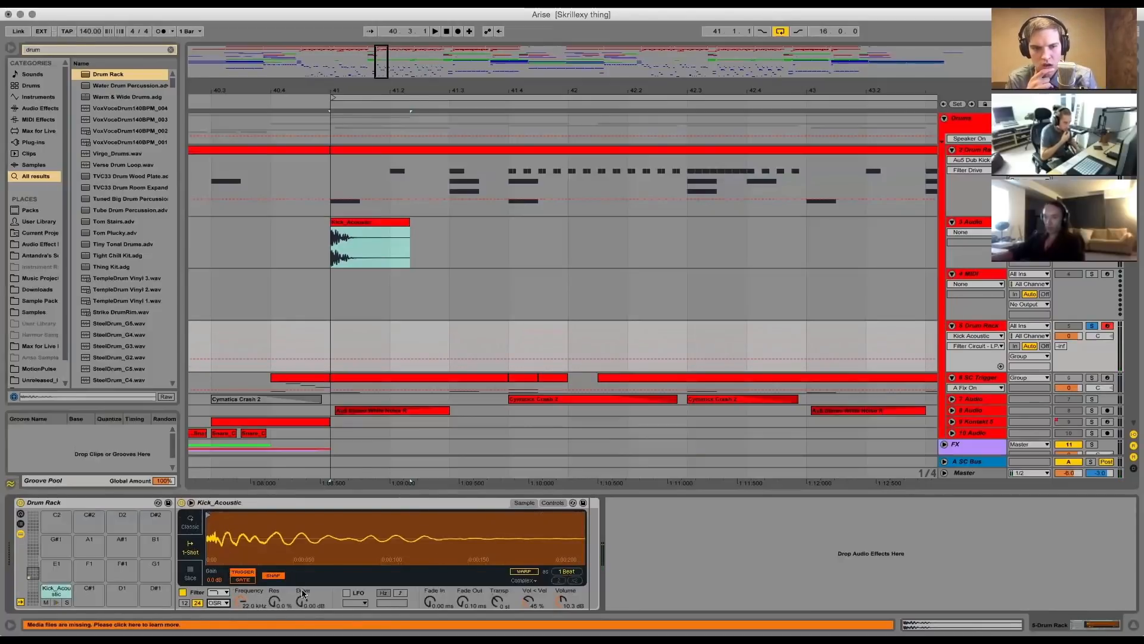
pyautogui.moveTo(302, 601); pyautogui.dragTo(302, 562)
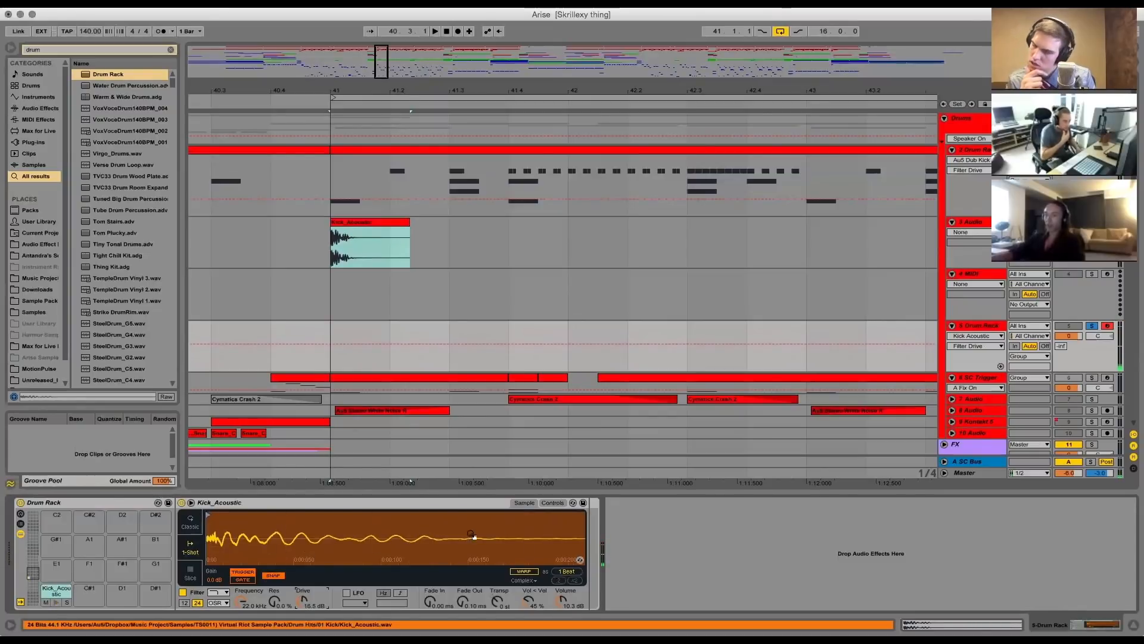
# Enable the Kick_Acoustic filter envelope, switch the filter to a 12 dB slope and lower its frequency to 300 Hz
pyautogui.click(551, 504)
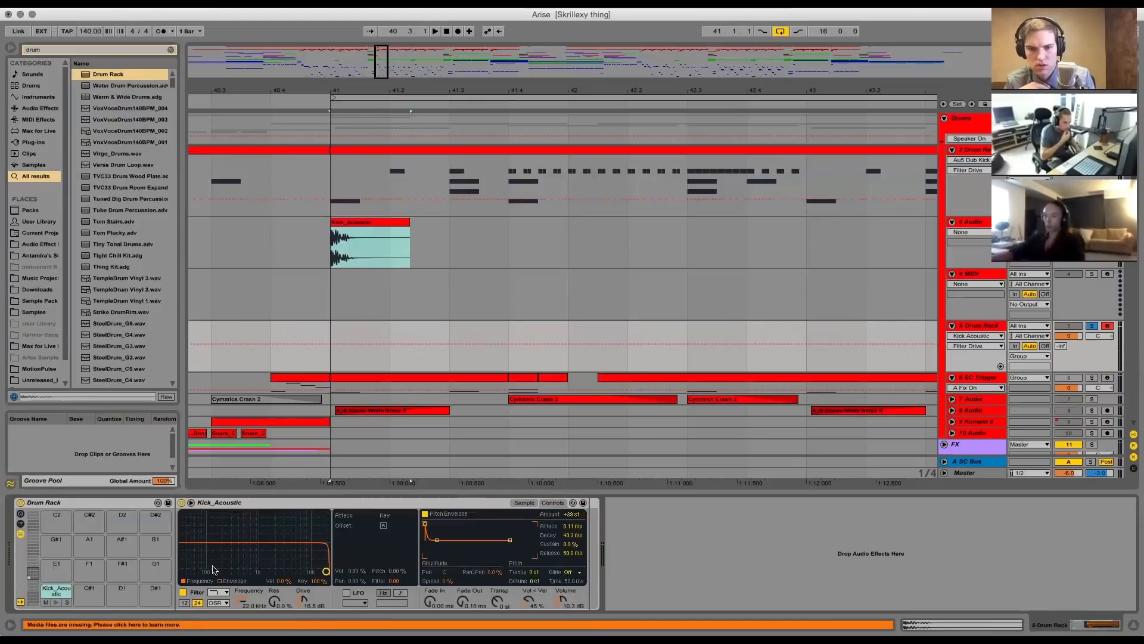
pyautogui.click(184, 513)
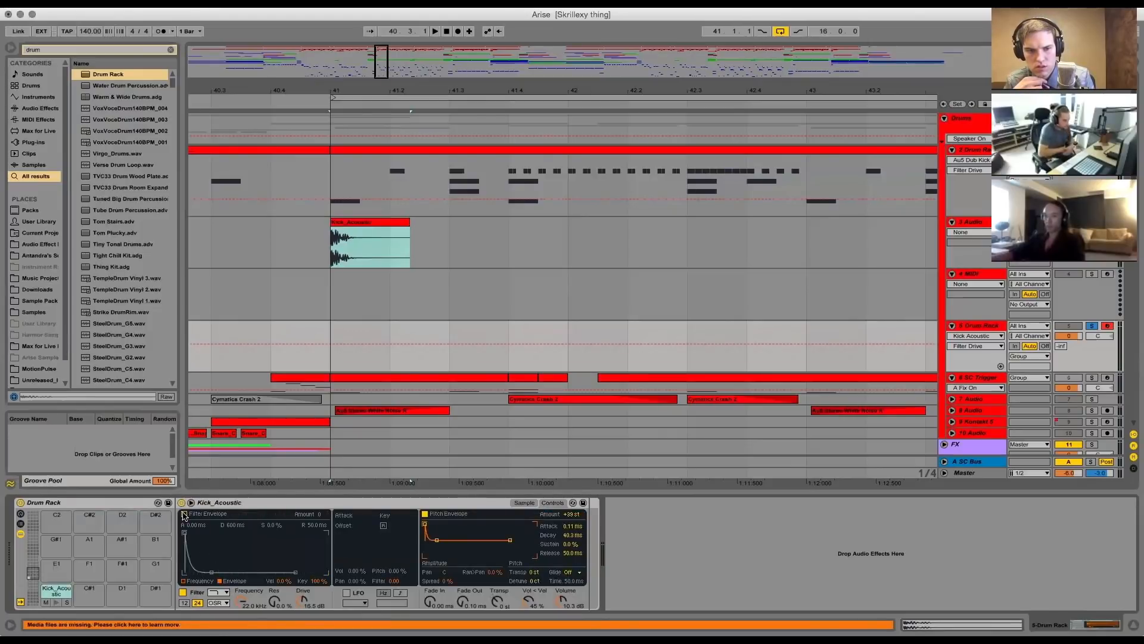
pyautogui.click(185, 603)
pyautogui.click(241, 600)
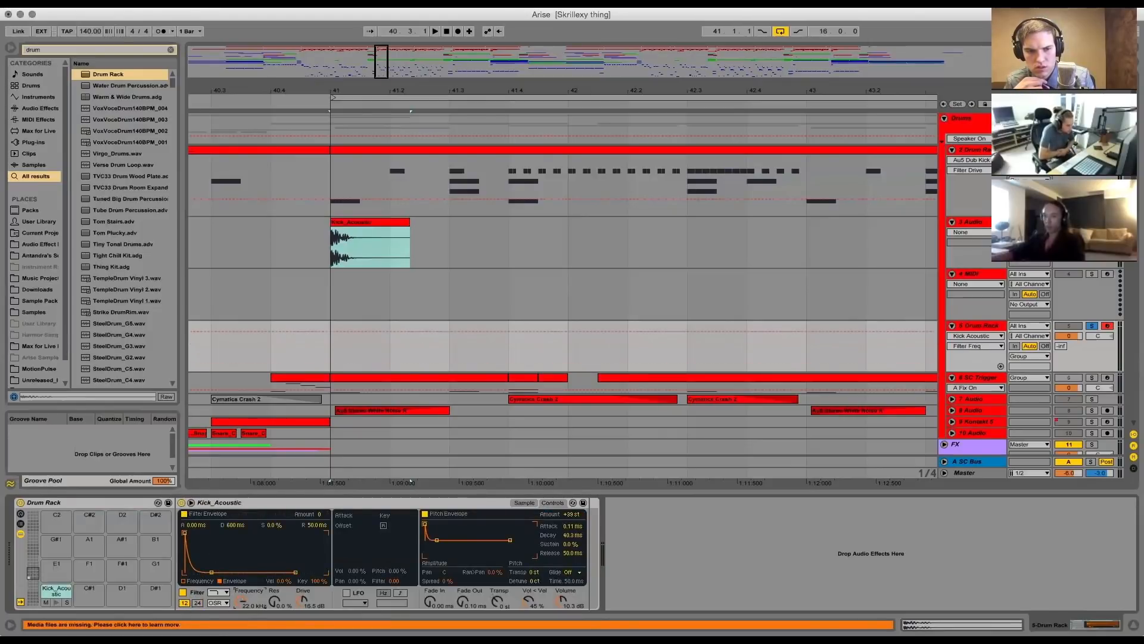
pyautogui.moveTo(241, 600); pyautogui.dragTo(242, 638)
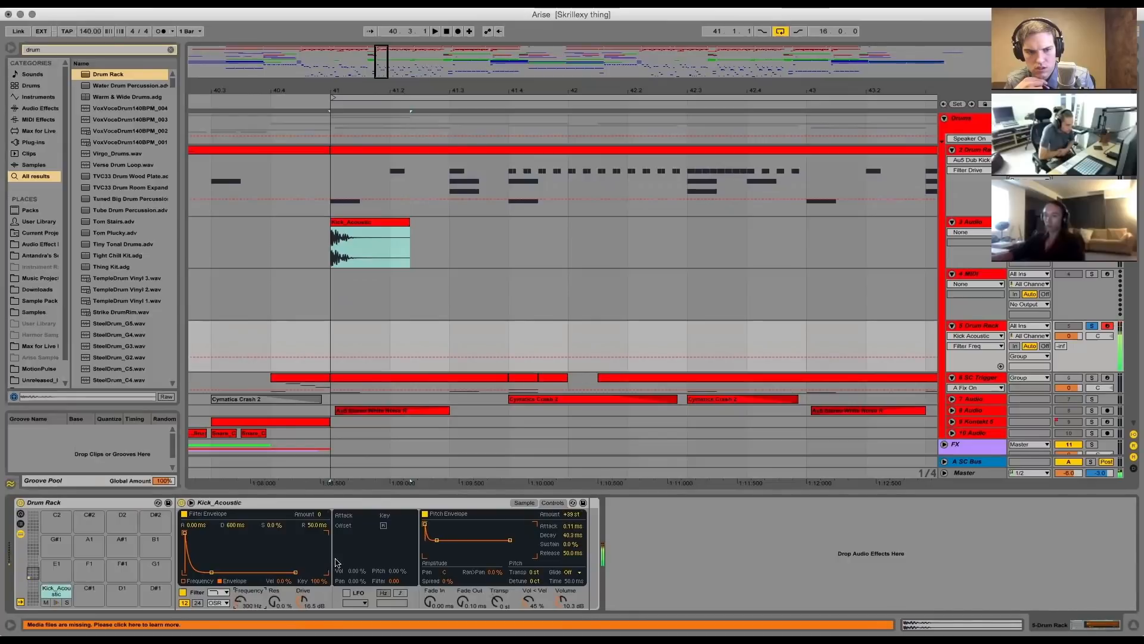
# Set the filter envelope's amount to 72 and decay to 291 ms, and raise the filter frequency to 433 Hz
pyautogui.moveTo(319, 516); pyautogui.dragTo(319, 495)
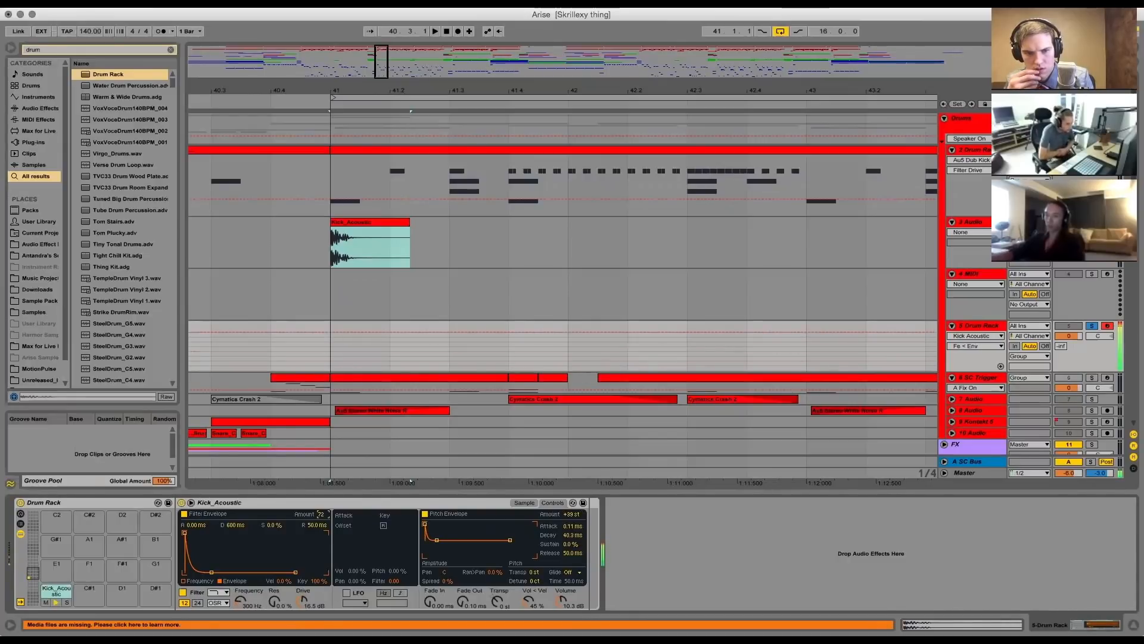
pyautogui.moveTo(236, 525); pyautogui.dragTo(193, 526)
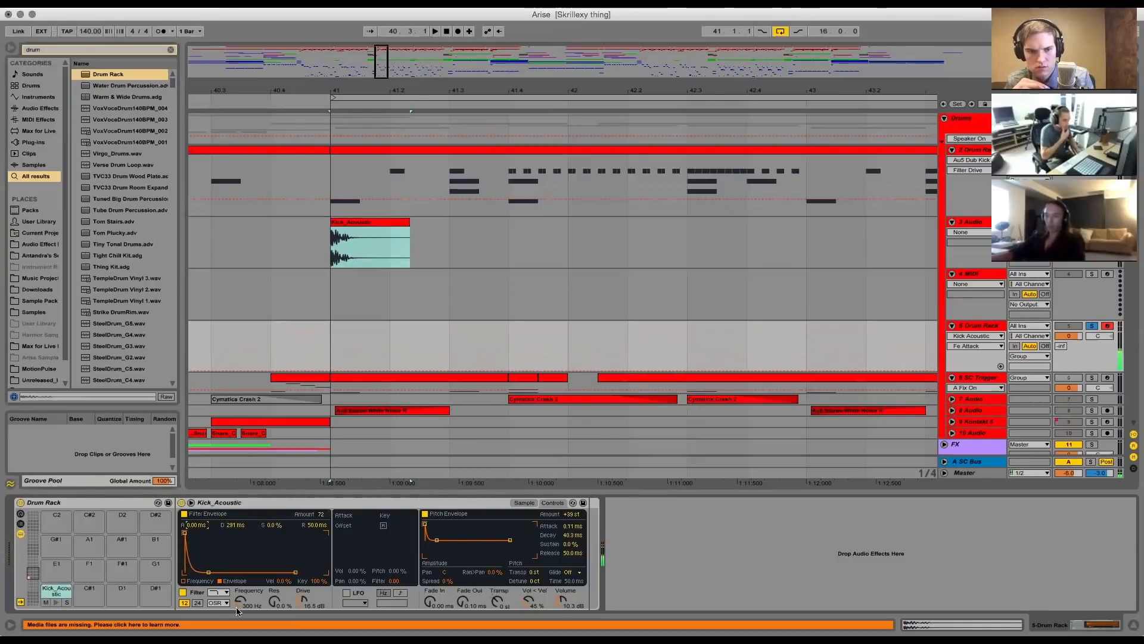
pyautogui.moveTo(240, 602); pyautogui.dragTo(240, 592)
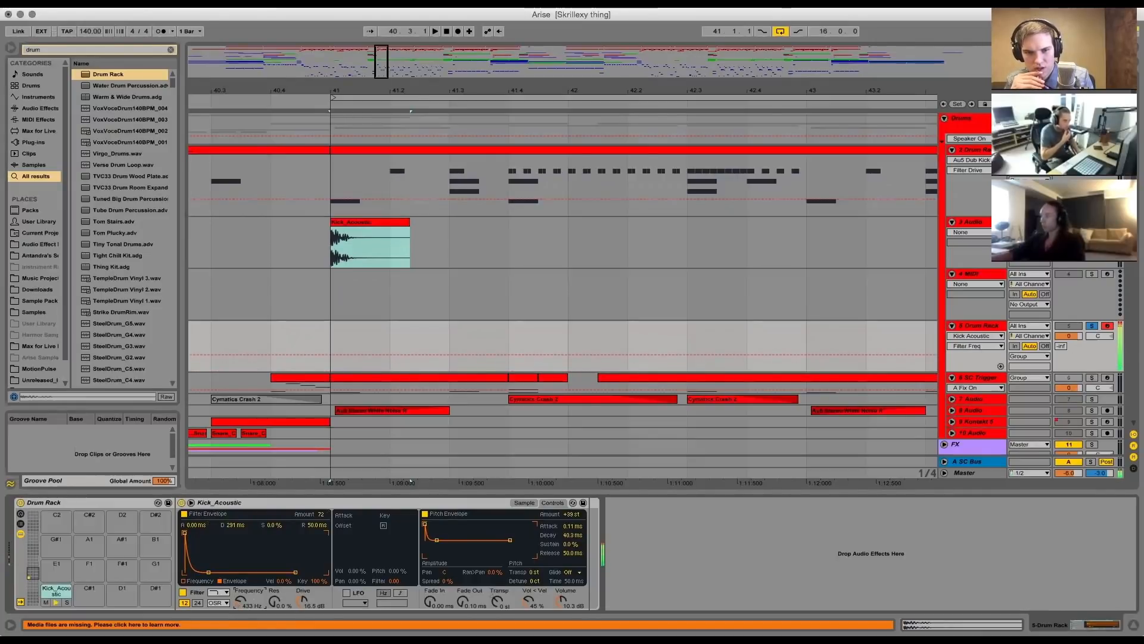
# Add a Saturator with Soft Clip after the Drum Rack and lower the Kick_Acoustic sampler's volume to -0.56 dB
pyautogui.click(87, 51)
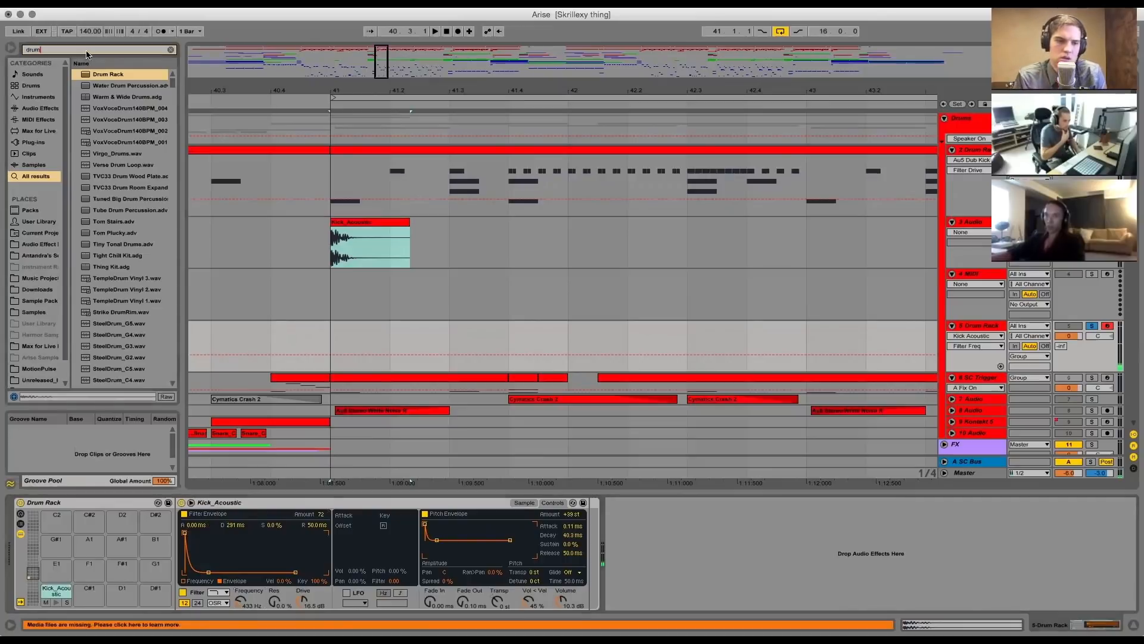
pyautogui.press('BackSpace')
pyautogui.press('BackSpace')
pyautogui.press('BackSpace')
pyautogui.press('BackSpace')
pyautogui.write('sat')
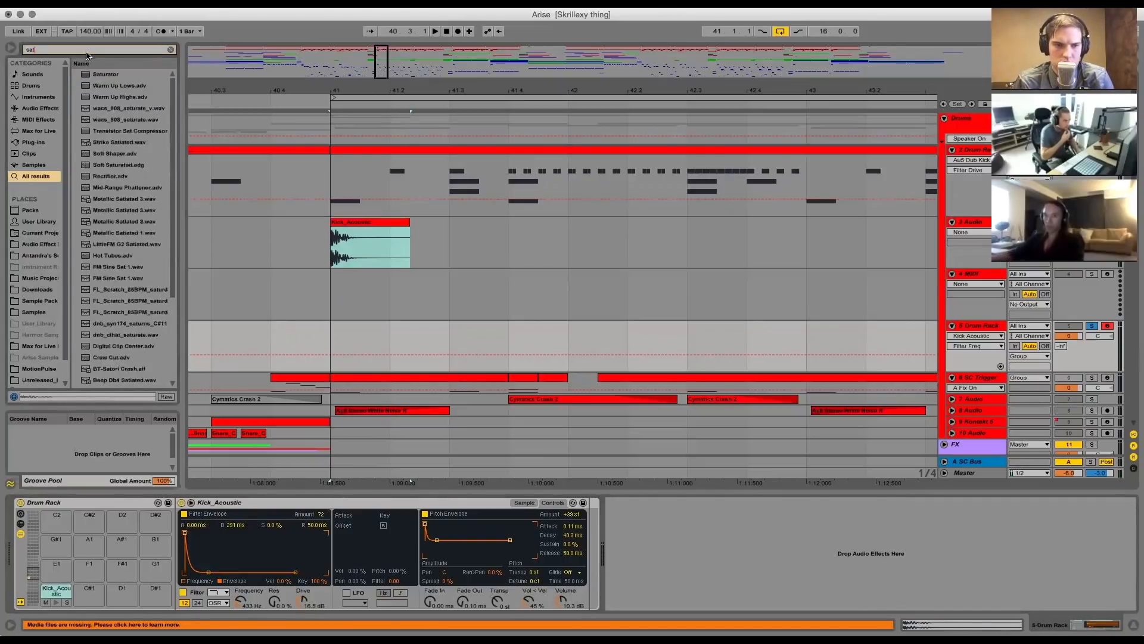
pyautogui.moveTo(106, 74); pyautogui.dragTo(742, 537)
pyautogui.click(722, 535)
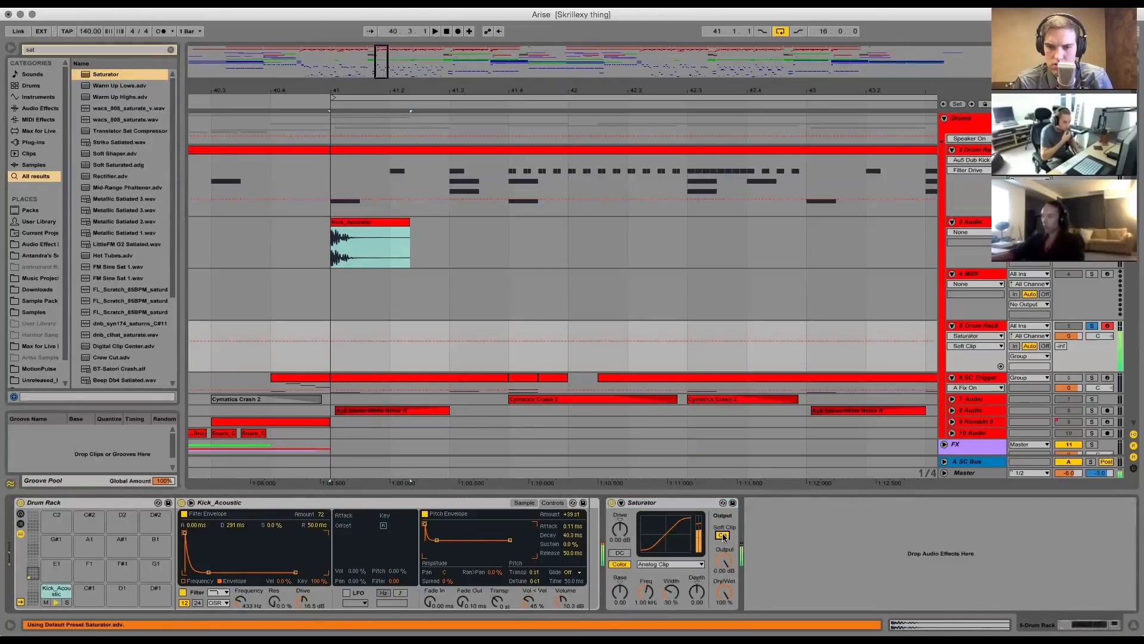
pyautogui.click(561, 600)
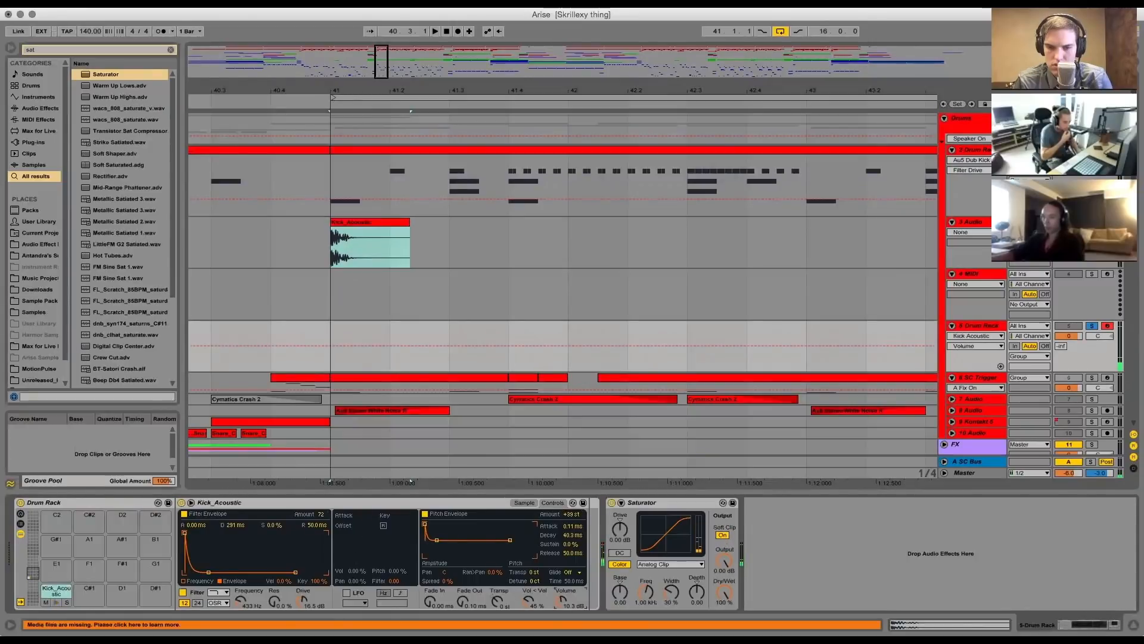
pyautogui.moveTo(560, 599)
pyautogui.mouseDown()
pyautogui.moveTo(561, 623)
pyautogui.moveTo(564, 602)
pyautogui.mouseUp()
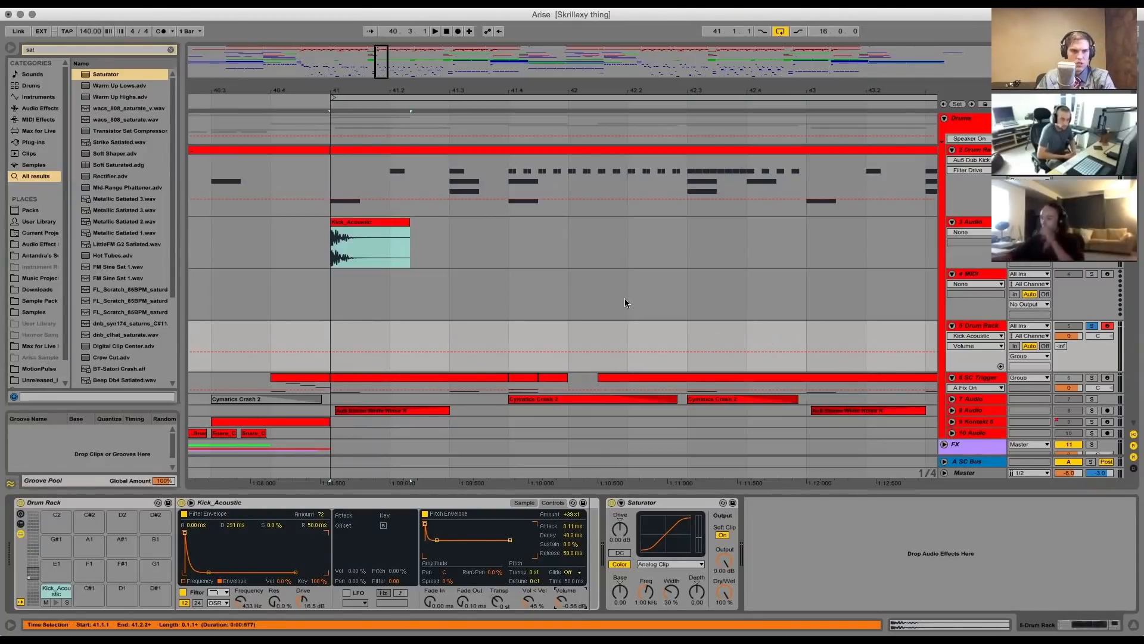
# Draw a ramp in the Kick_Acoustic volume automation rising to 36.0 dB just after beat 41.2, and set the grid to 1/16
pyautogui.click(377, 349)
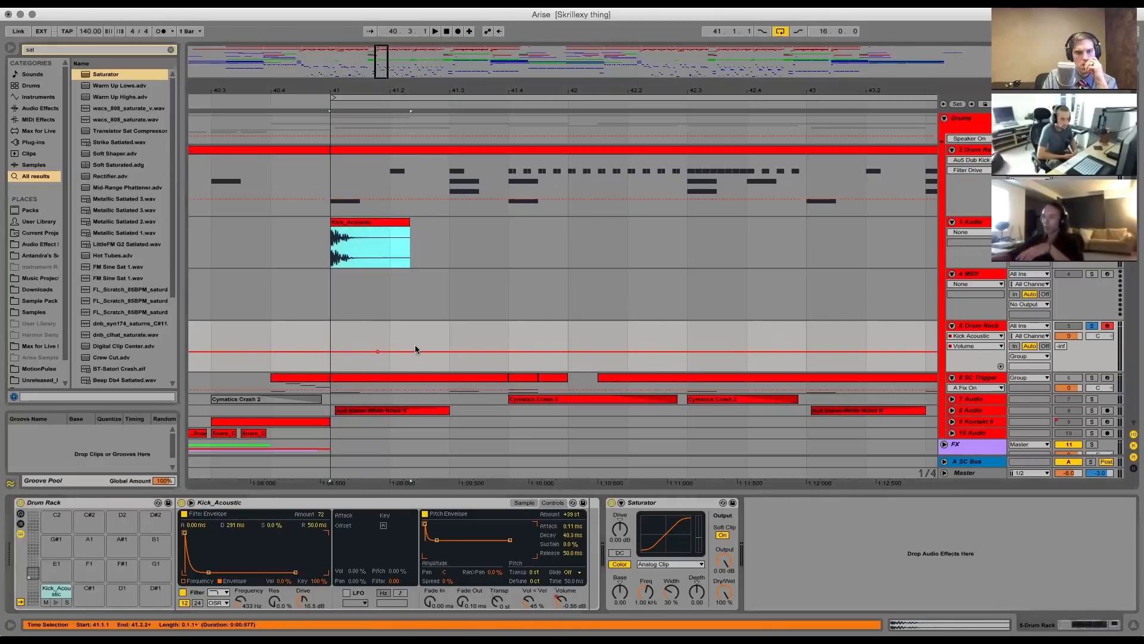
pyautogui.moveTo(417, 348); pyautogui.dragTo(418, 344)
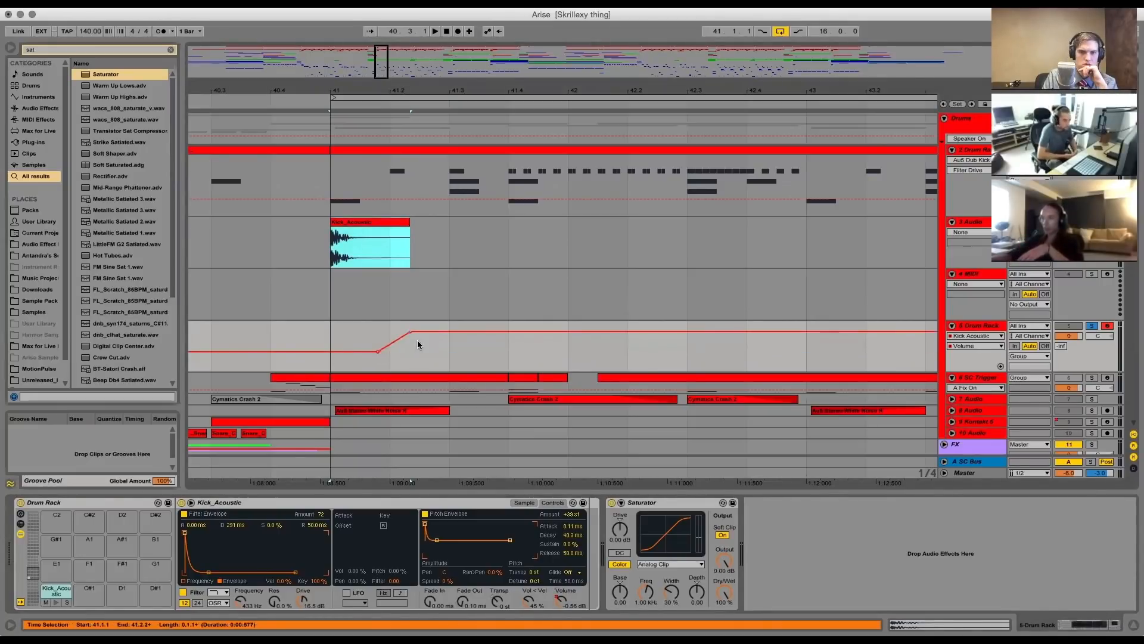
pyautogui.rightClick(347, 335)
pyautogui.click(425, 435)
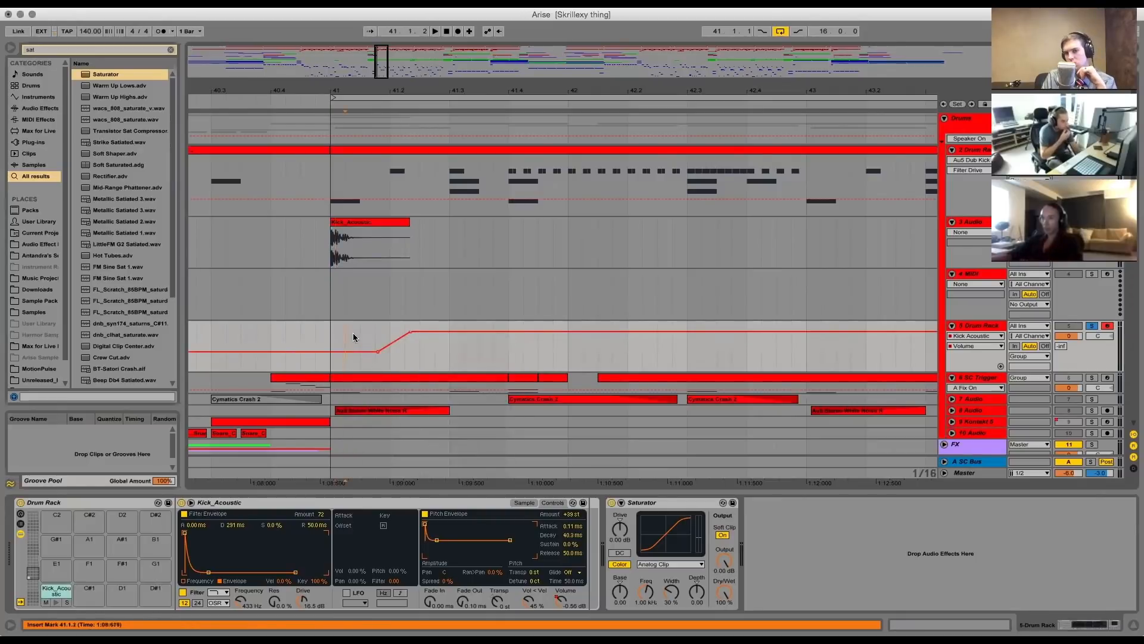
pyautogui.moveTo(355, 337); pyautogui.dragTo(444, 344)
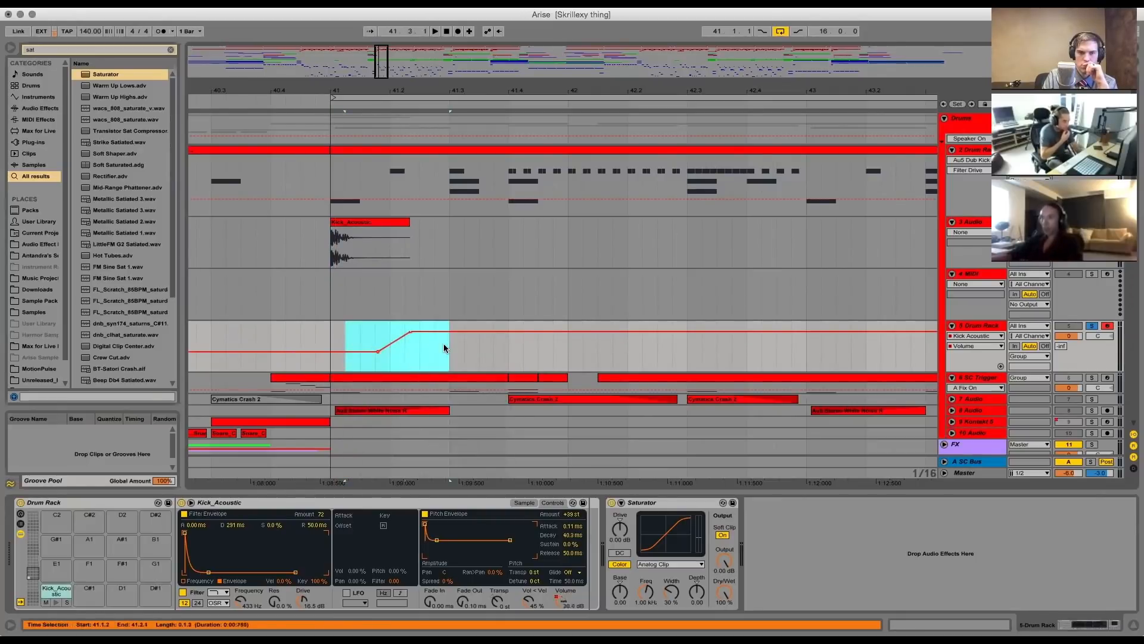
pyautogui.click(446, 342)
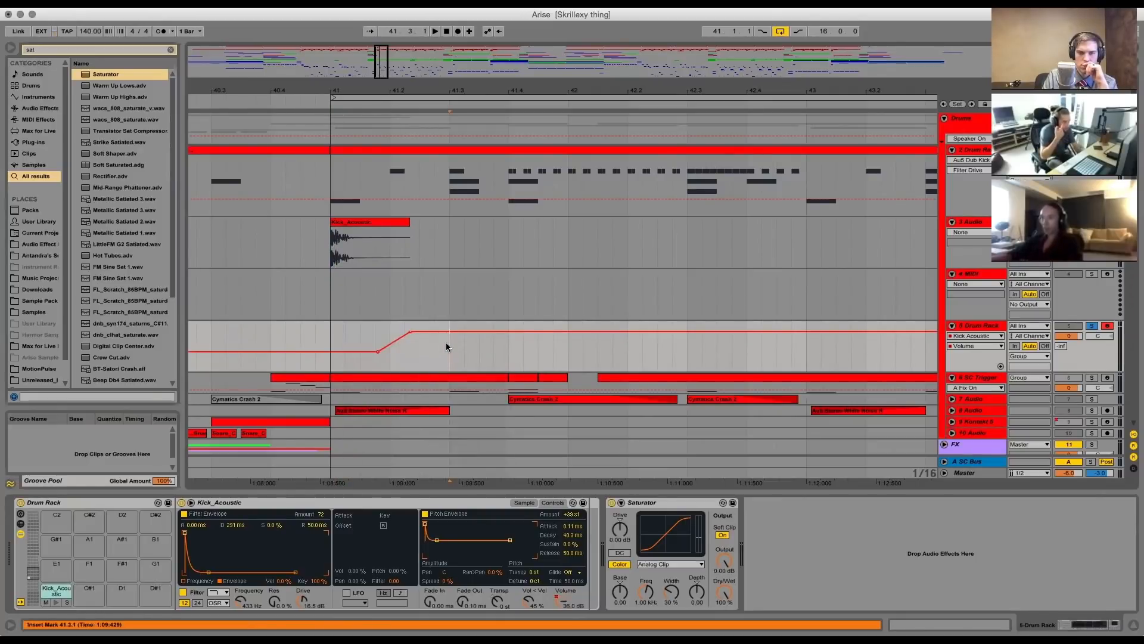
pyautogui.click(270, 341)
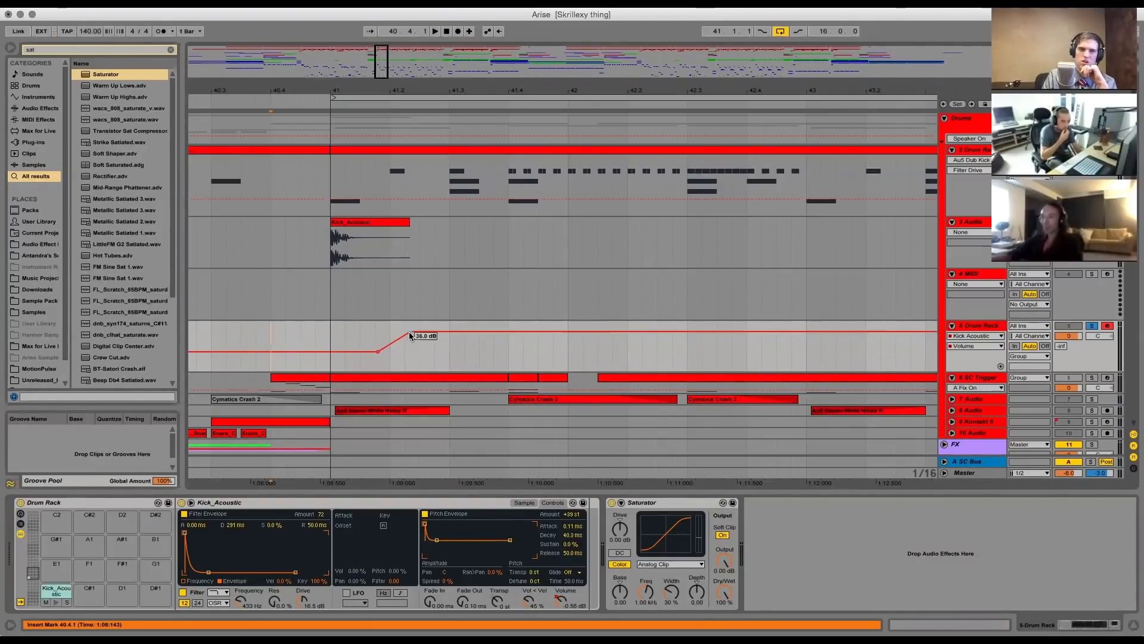
pyautogui.click(434, 336)
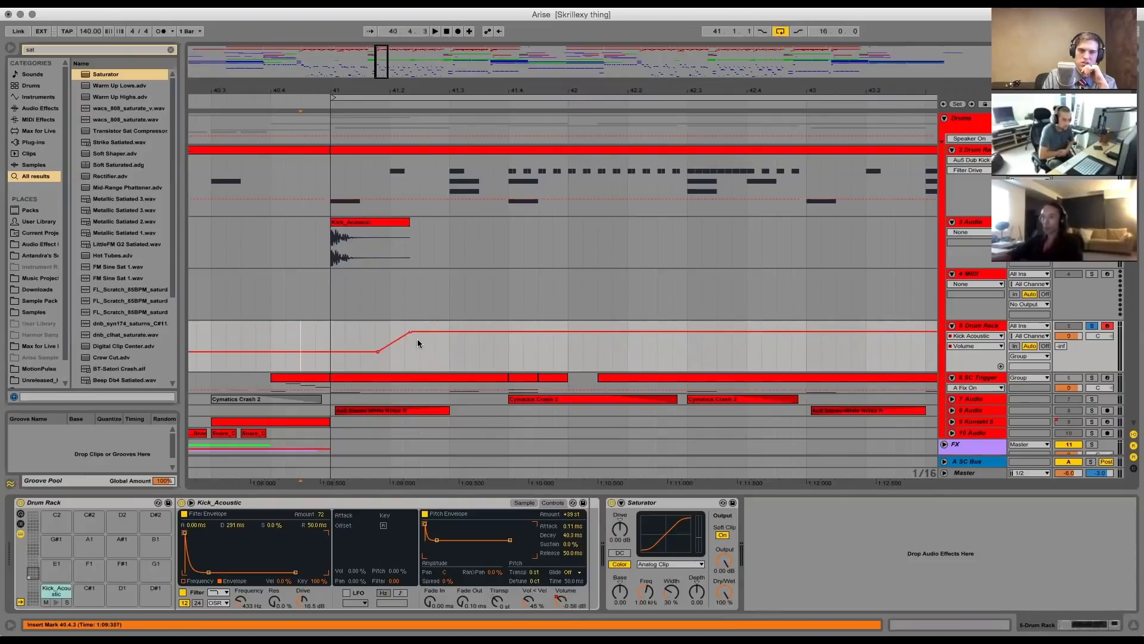
pyautogui.moveTo(421, 342); pyautogui.dragTo(409, 346)
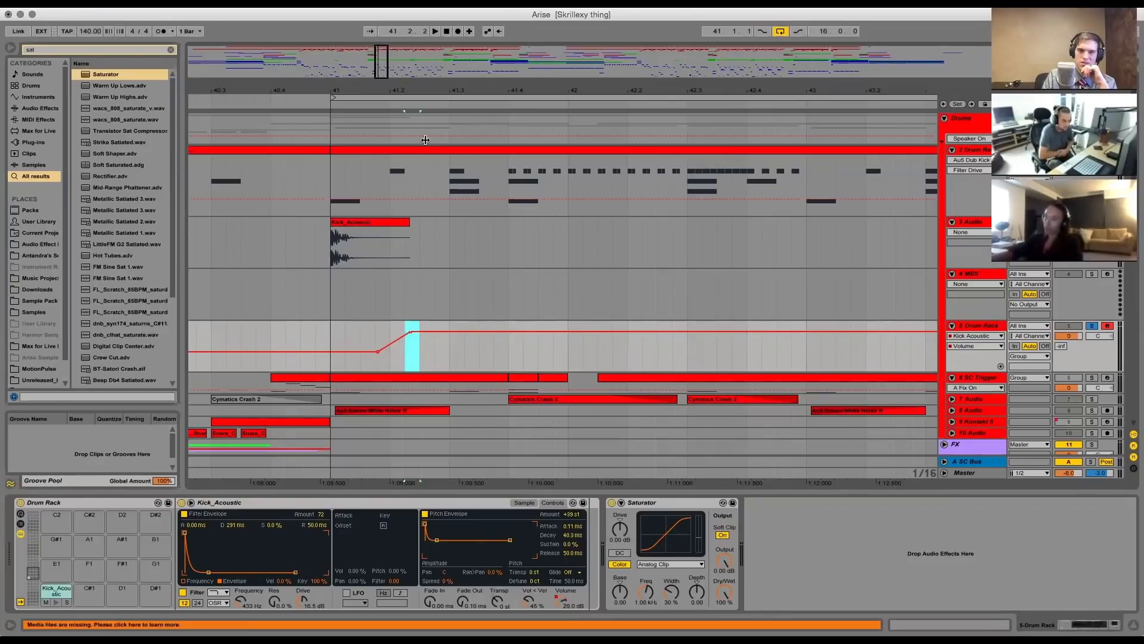
pyautogui.moveTo(367, 358); pyautogui.dragTo(254, 368)
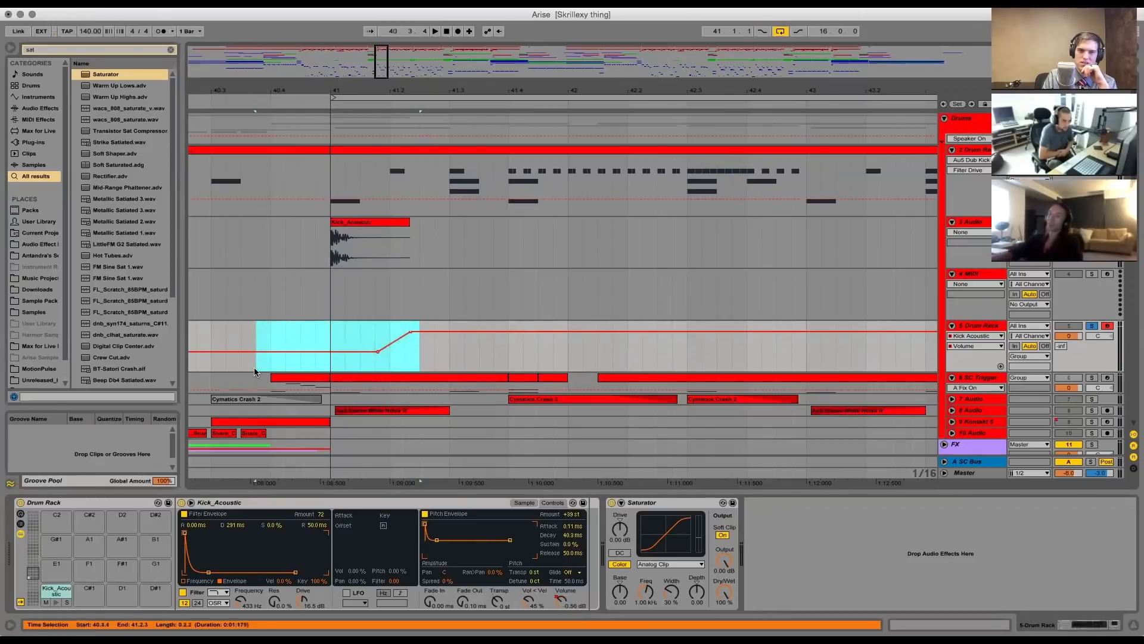
pyautogui.click(253, 367)
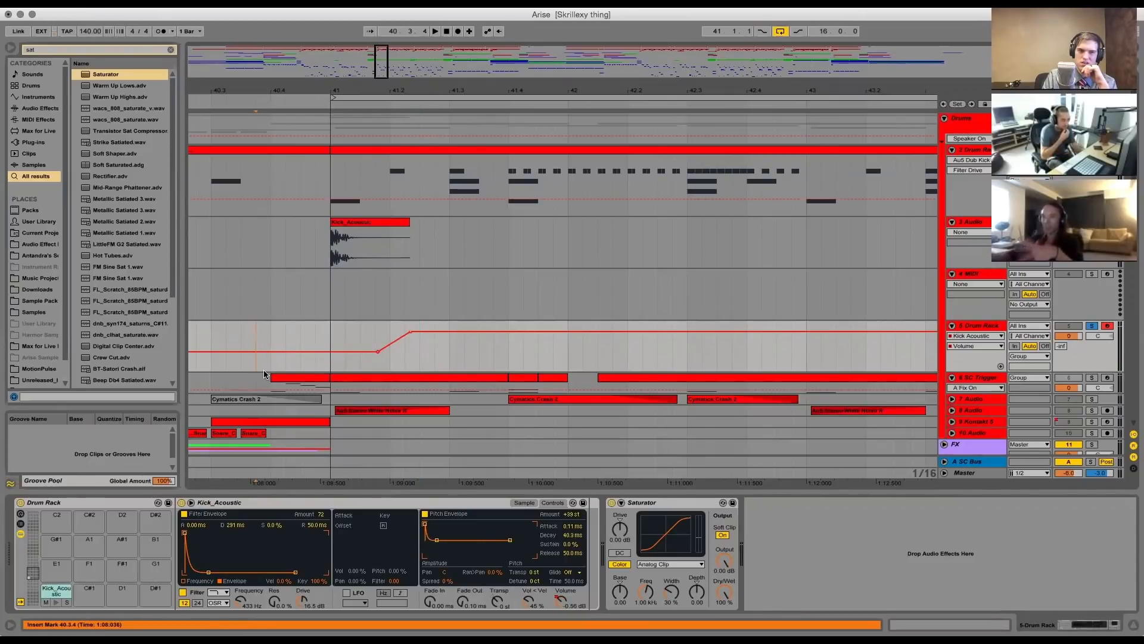
pyautogui.click(419, 346)
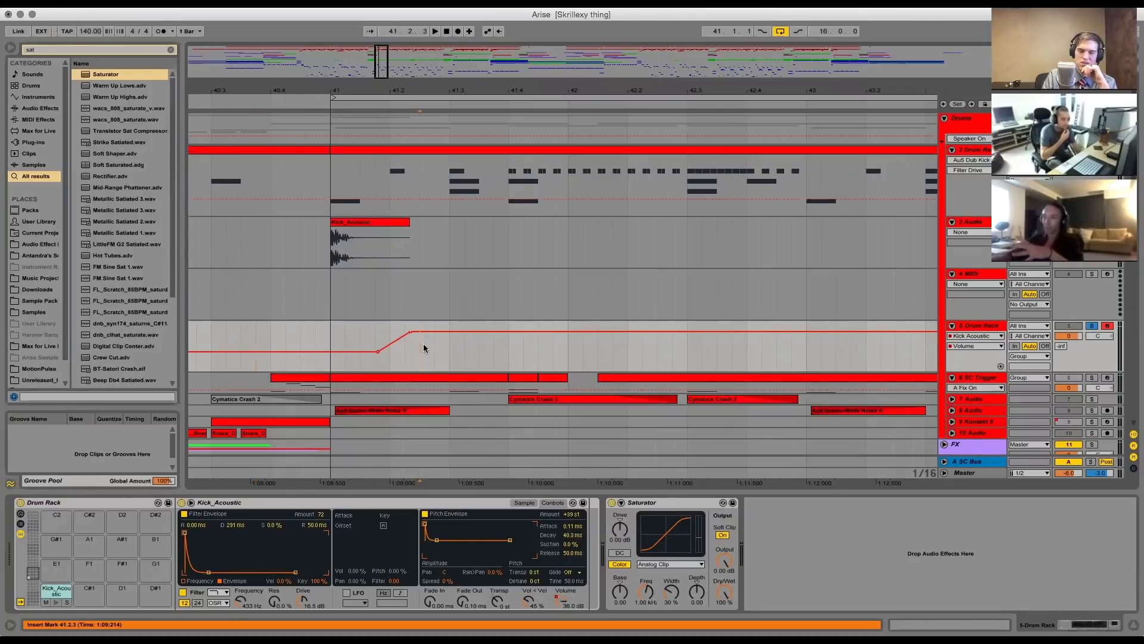
pyautogui.click(267, 349)
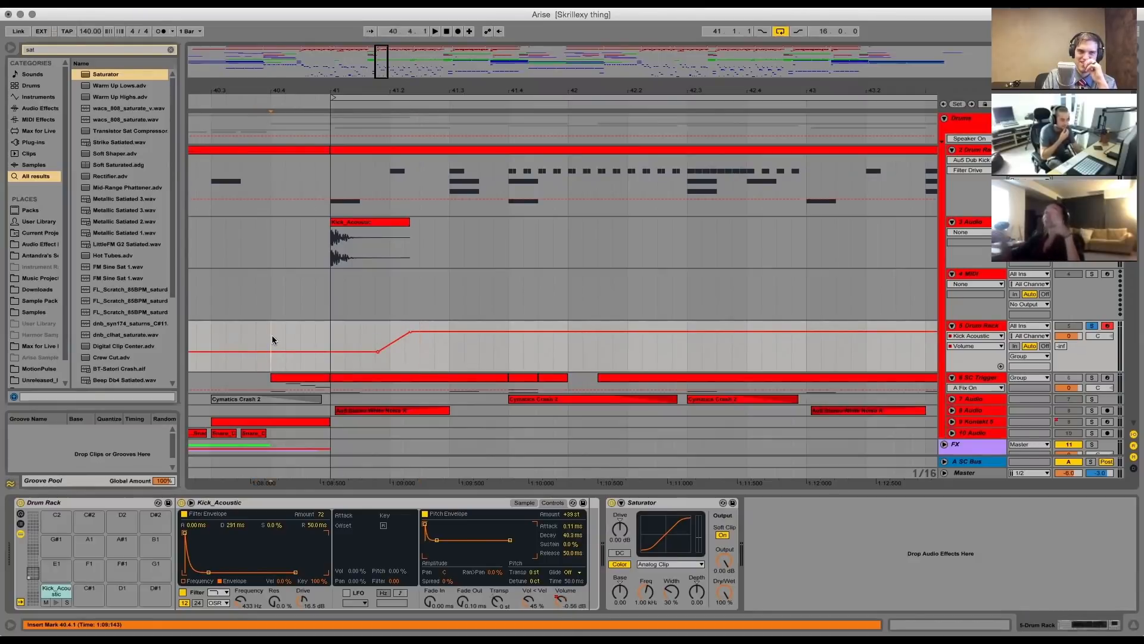
pyautogui.click(366, 333)
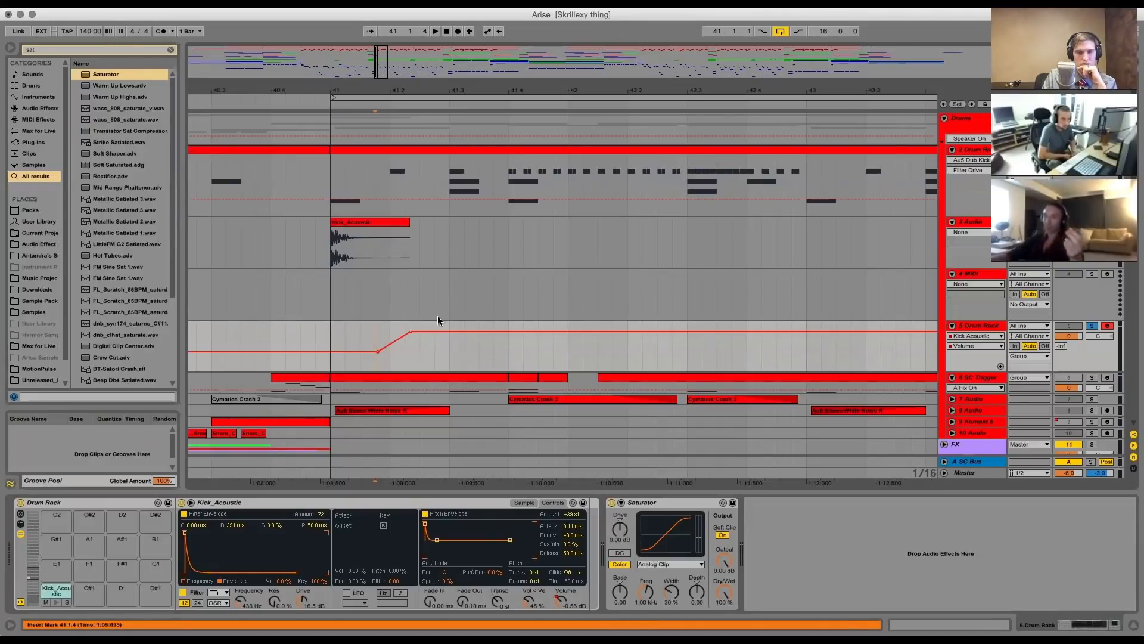
pyautogui.click(480, 349)
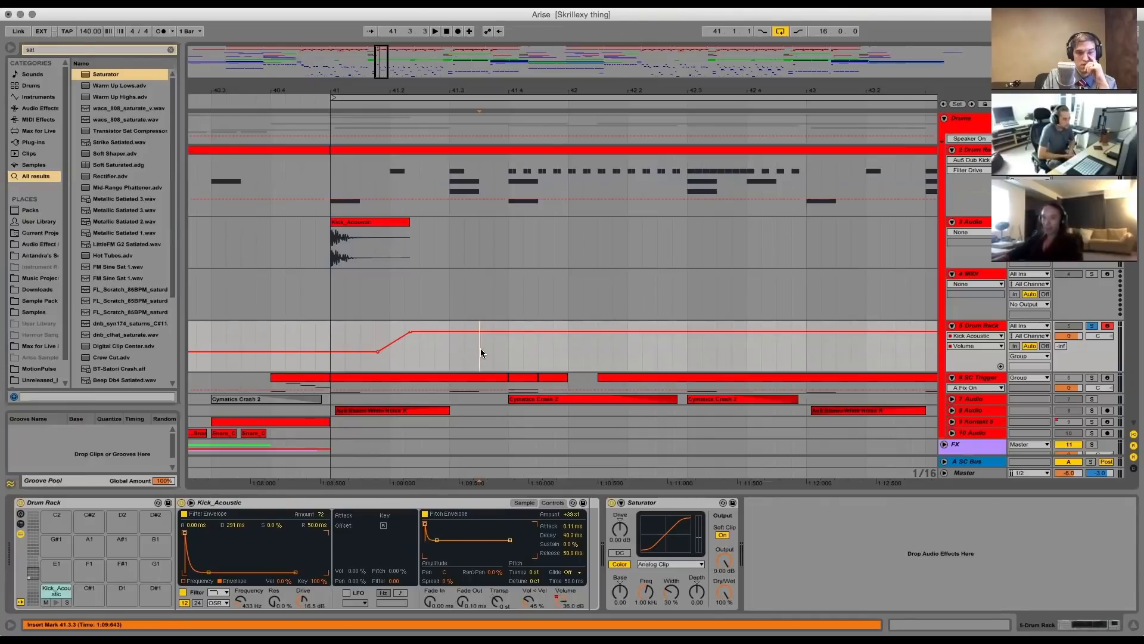
# Show the Saturator's Width automation on the Drum Rack track and place the insert marker at 41.1.1
pyautogui.press('super+f')
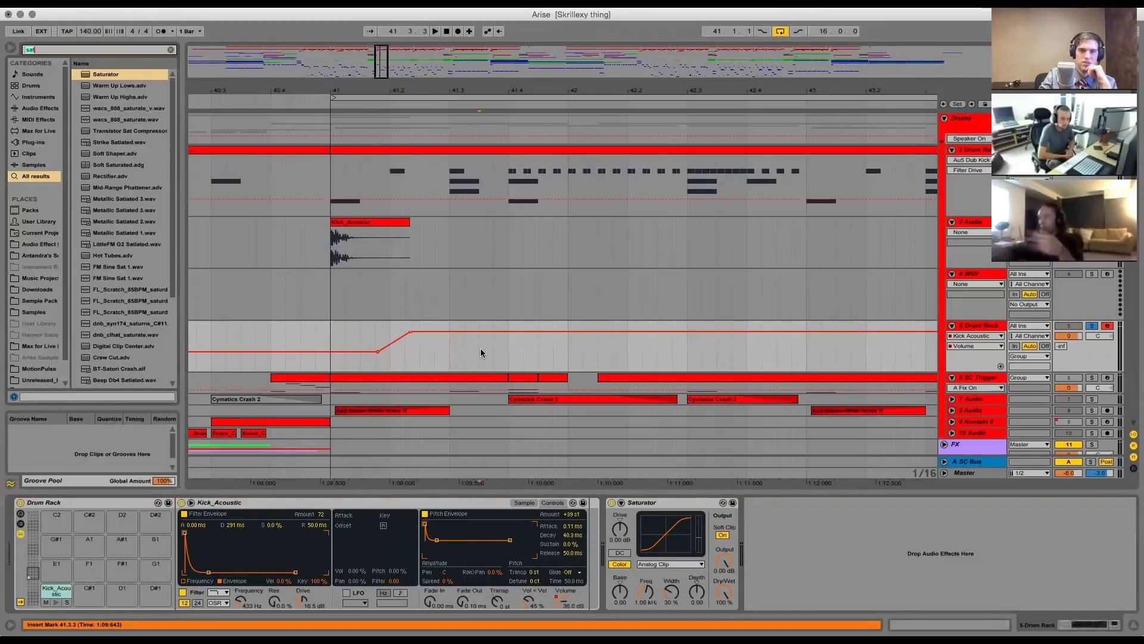
pyautogui.rightClick(671, 592)
pyautogui.click(705, 552)
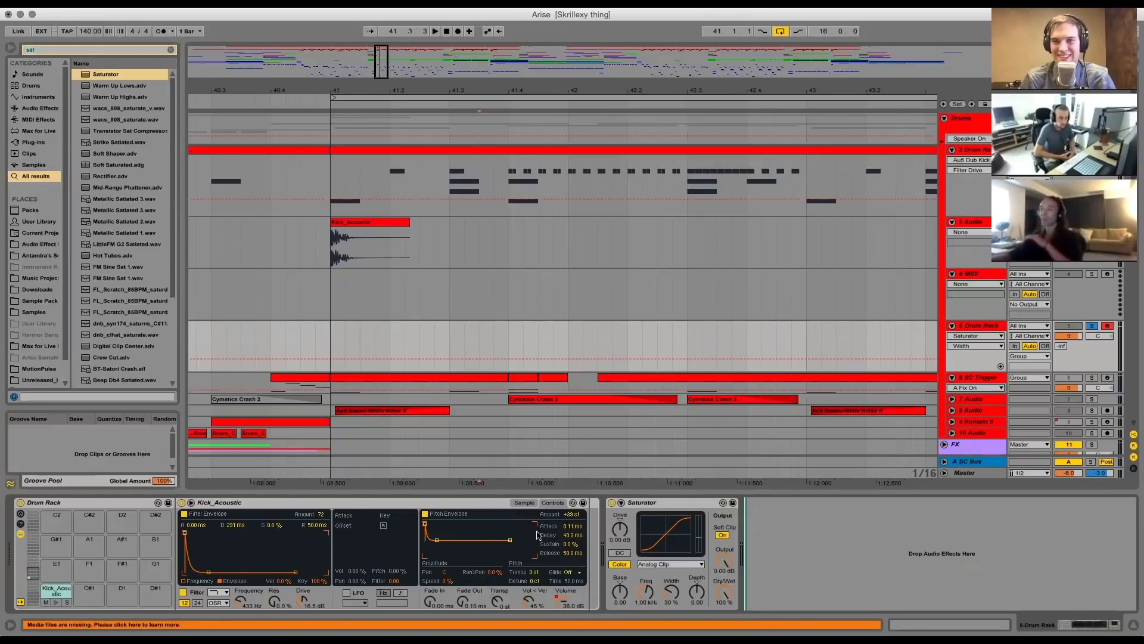
pyautogui.click(336, 353)
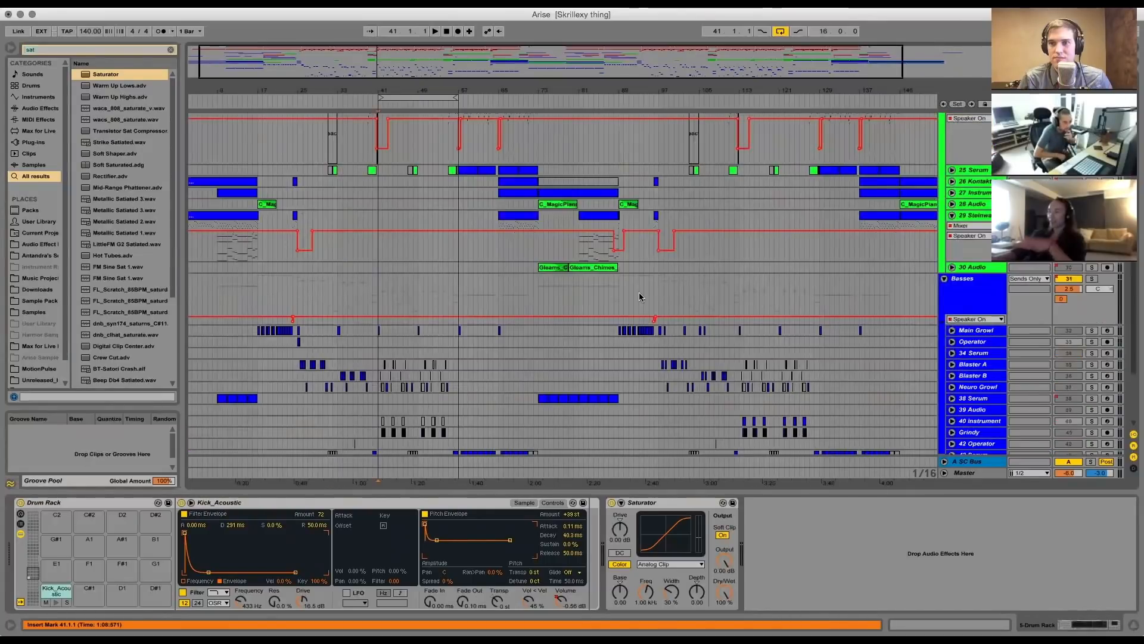
# Display the Master track's device chain
pyautogui.scroll(1, 632, 295)
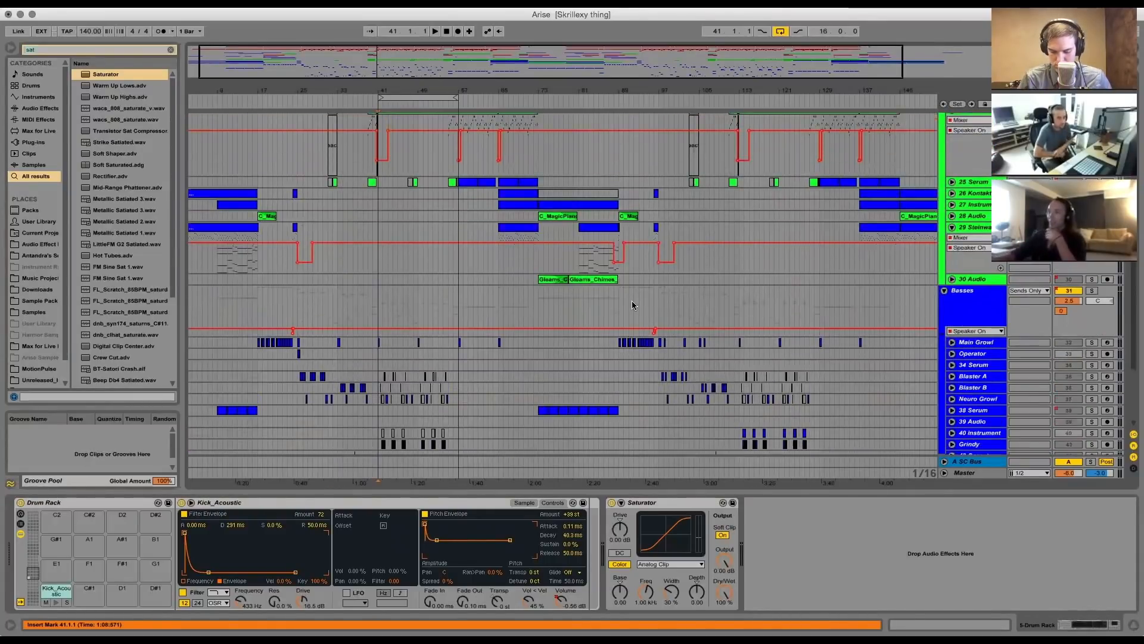
pyautogui.scroll(1, 631, 304)
pyautogui.scroll(8, 628, 307)
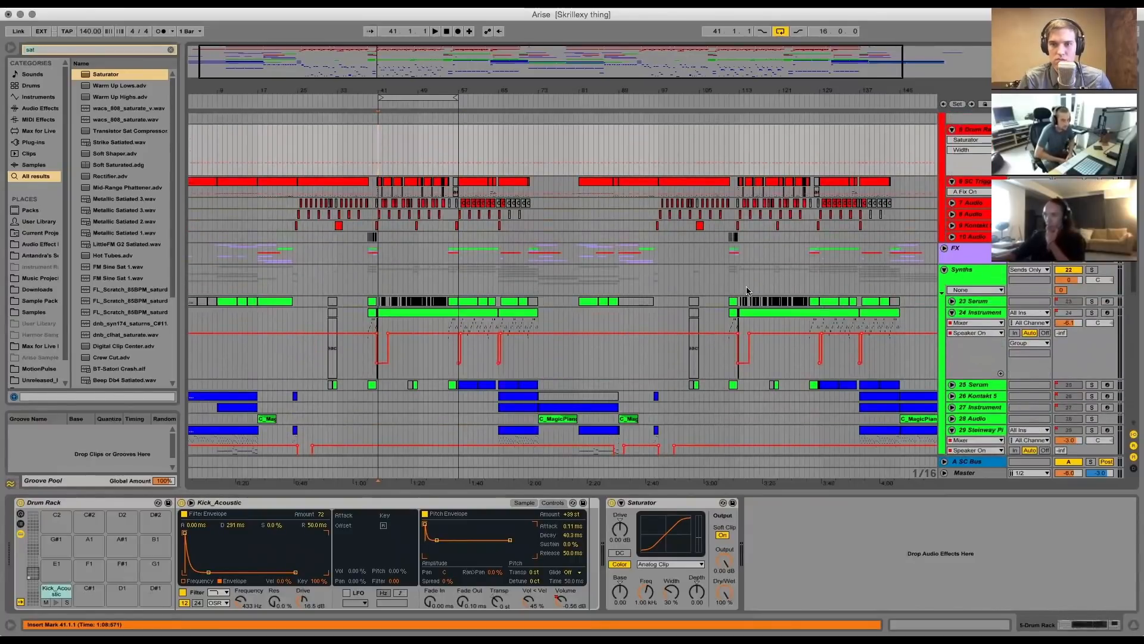
pyautogui.click(966, 472)
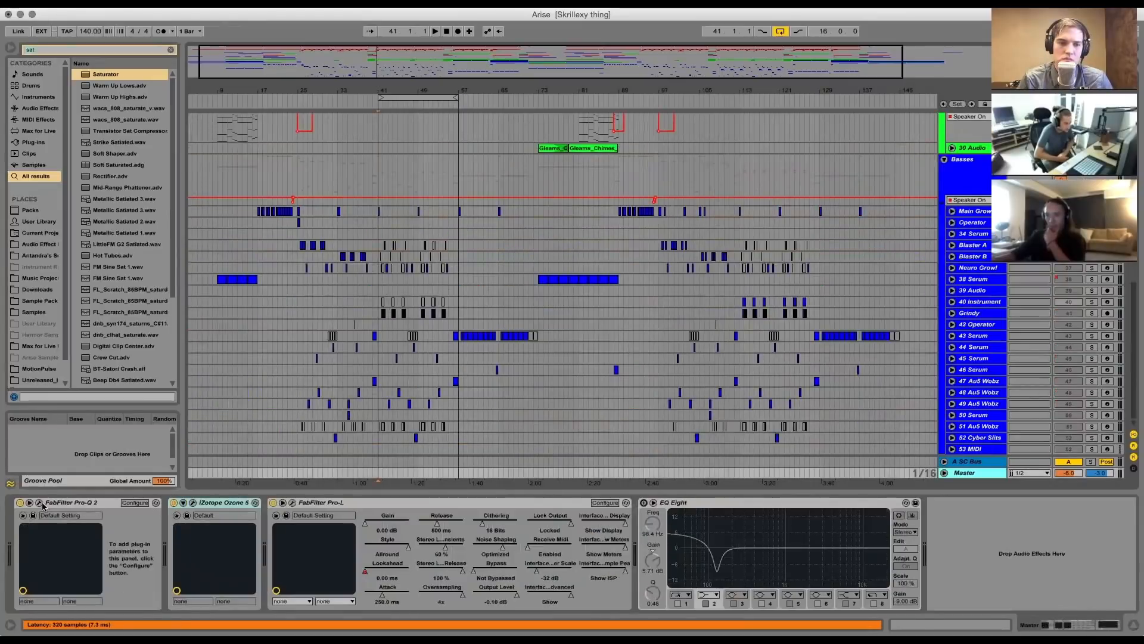
# Examine the Harmonic Exciter settings in the Master track's iZotope Ozone 5 and close the plug-in
pyautogui.click(193, 502)
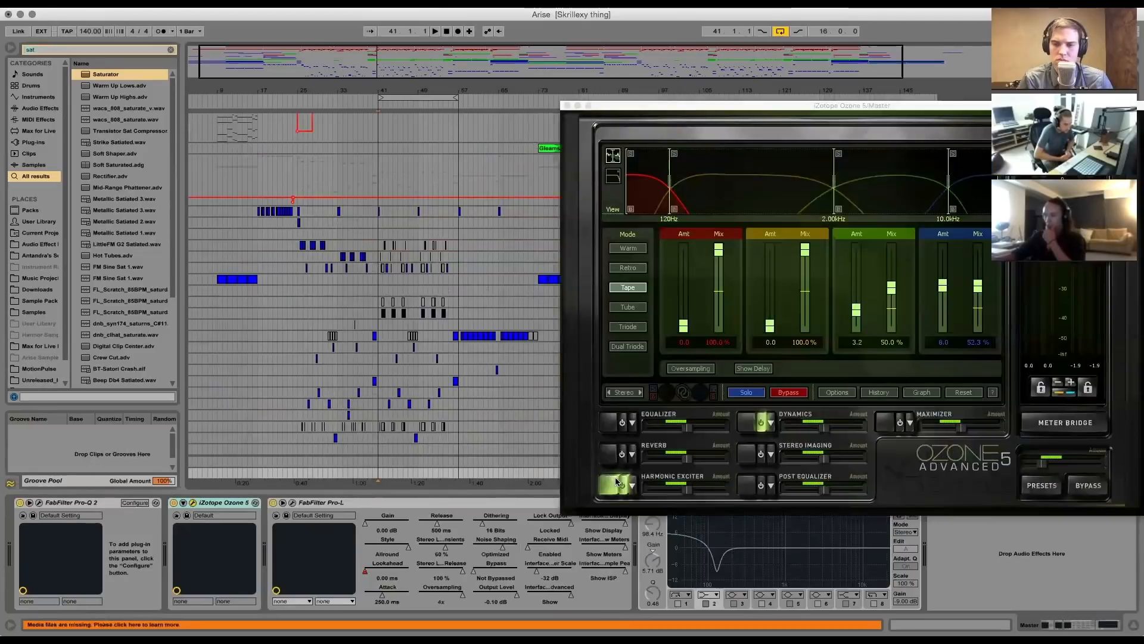
pyautogui.click(566, 106)
pyautogui.moveTo(321, 493); pyautogui.dragTo(328, 566)
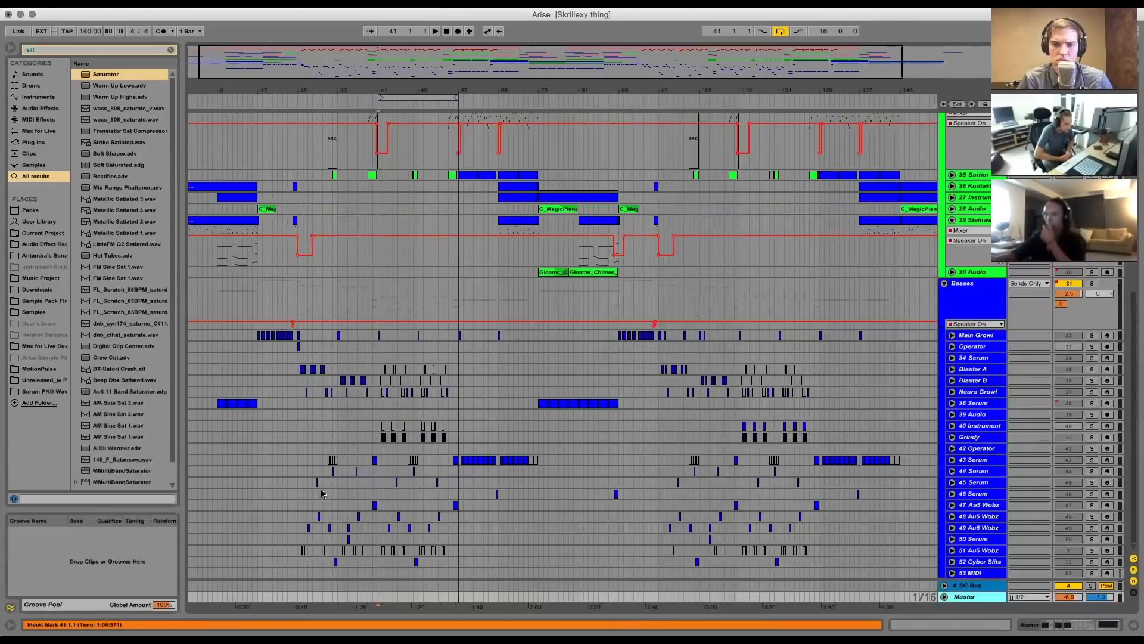
pyautogui.scroll(5, 841, 364)
pyautogui.scroll(-5, 841, 363)
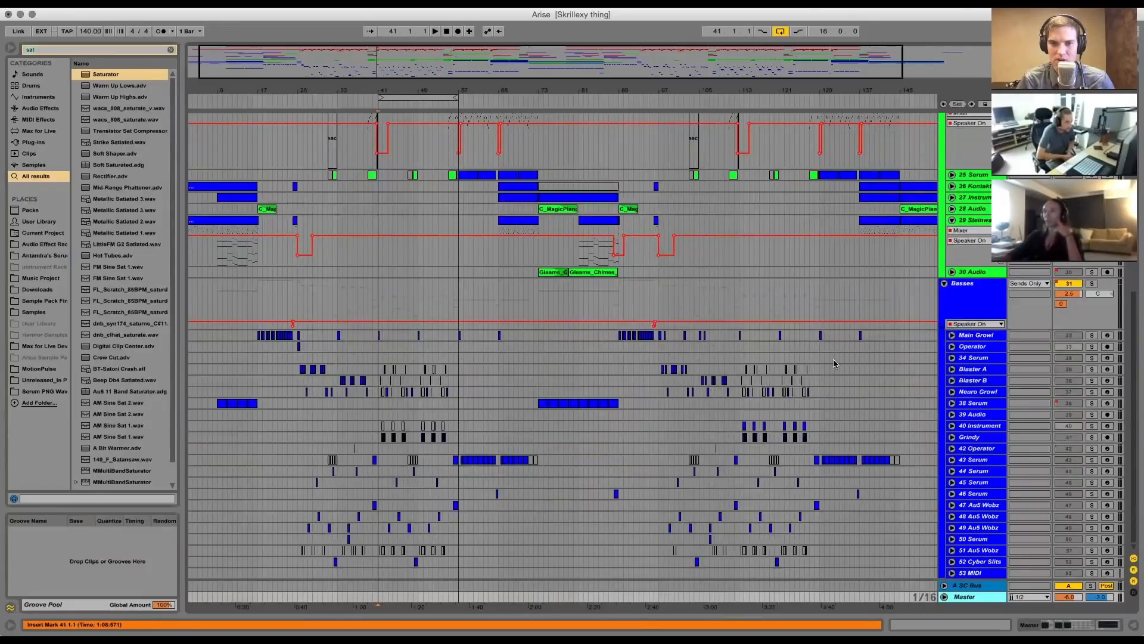
pyautogui.click(768, 392)
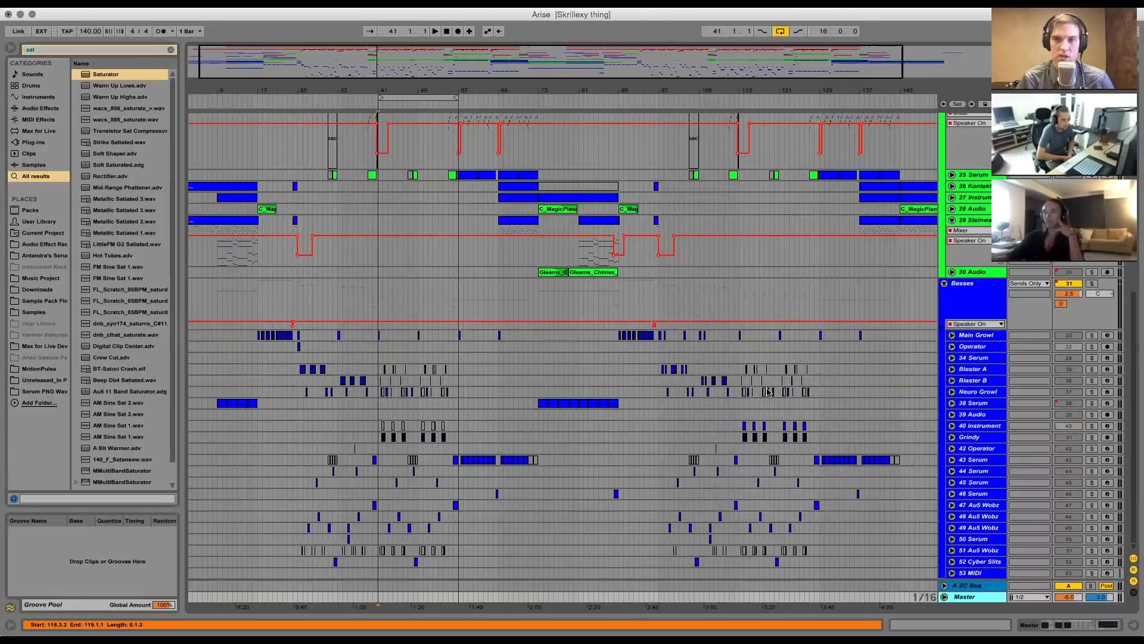
pyautogui.click(400, 110)
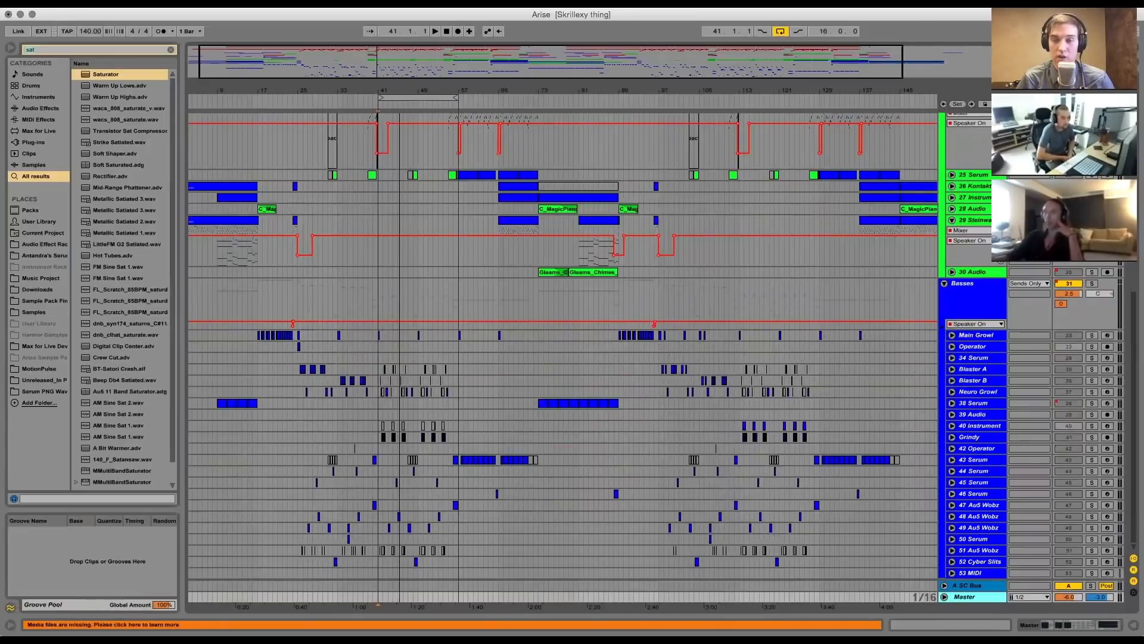
# Display the device chain of the Neuro Growl track in the section around bar 41
pyautogui.moveTo(399, 88); pyautogui.dragTo(561, 87)
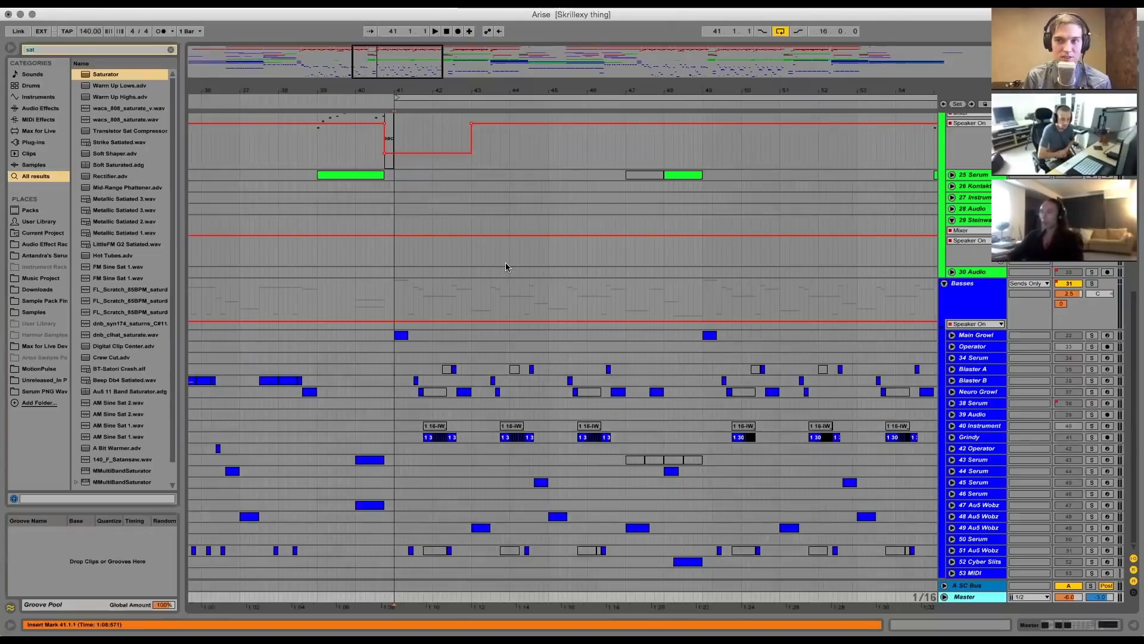
pyautogui.moveTo(523, 91); pyautogui.dragTo(624, 88)
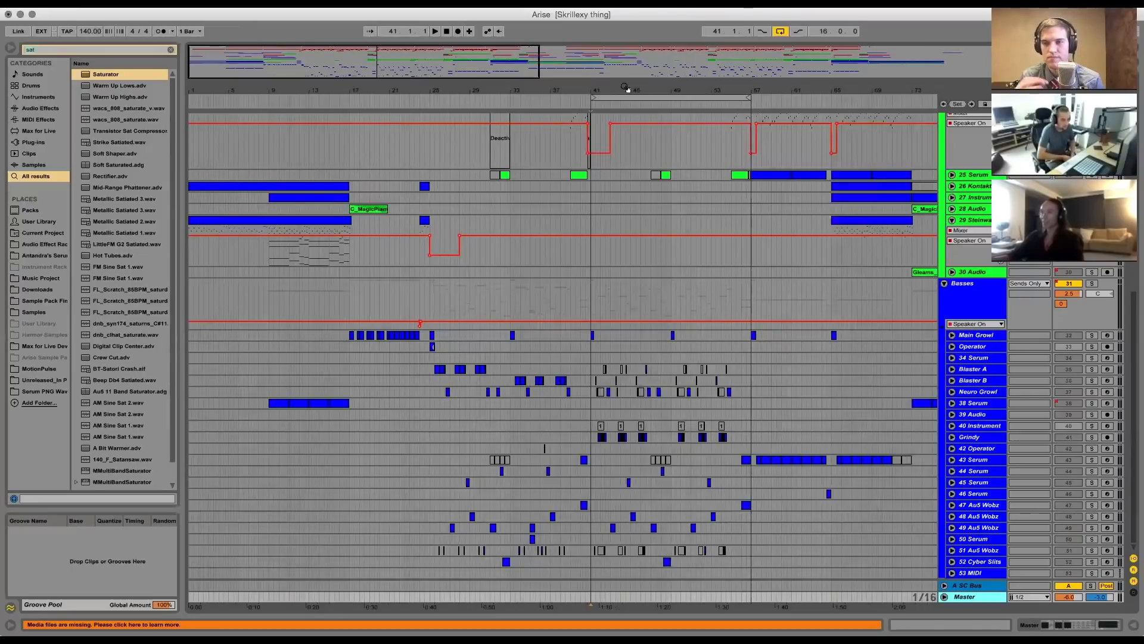
pyautogui.moveTo(624, 87); pyautogui.dragTo(503, 368)
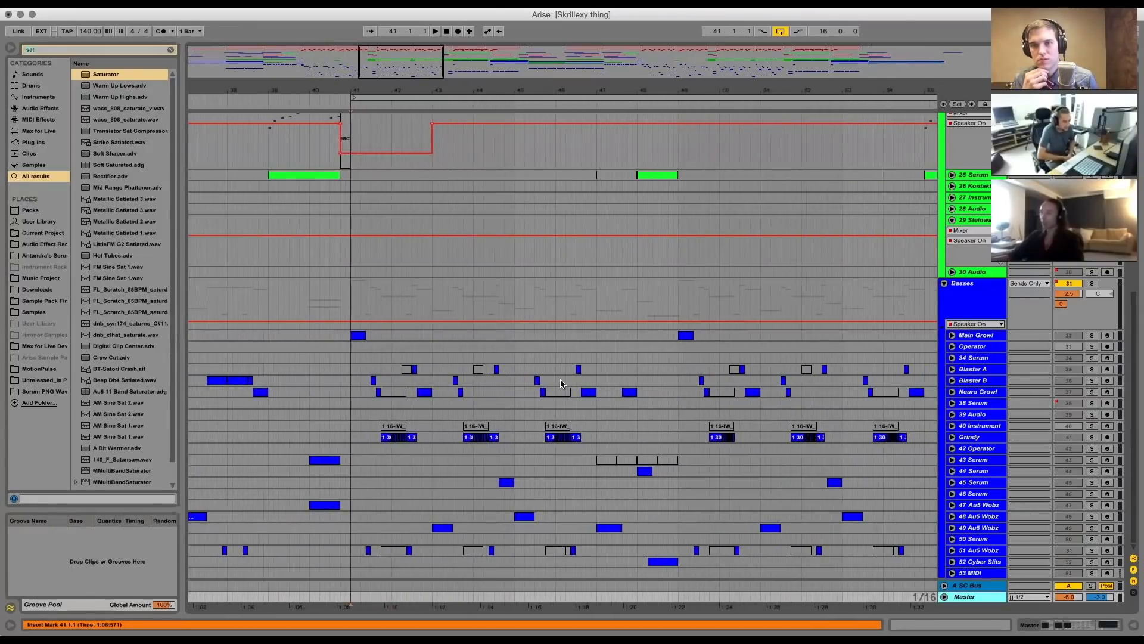
pyautogui.click(974, 346)
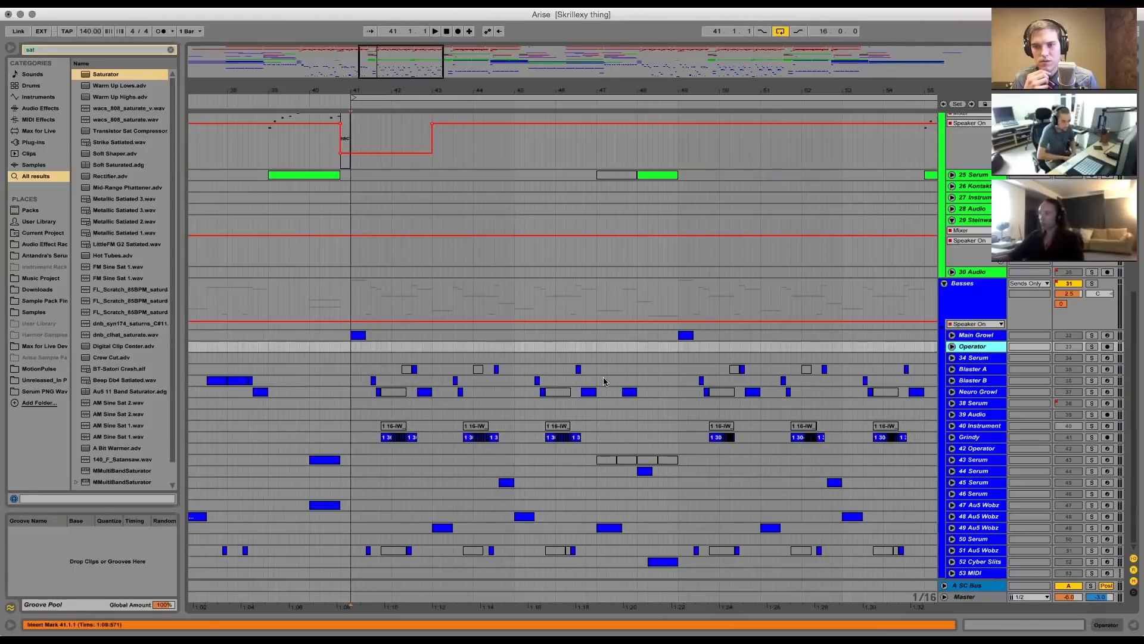
pyautogui.click(992, 394)
pyautogui.doubleClick(992, 394)
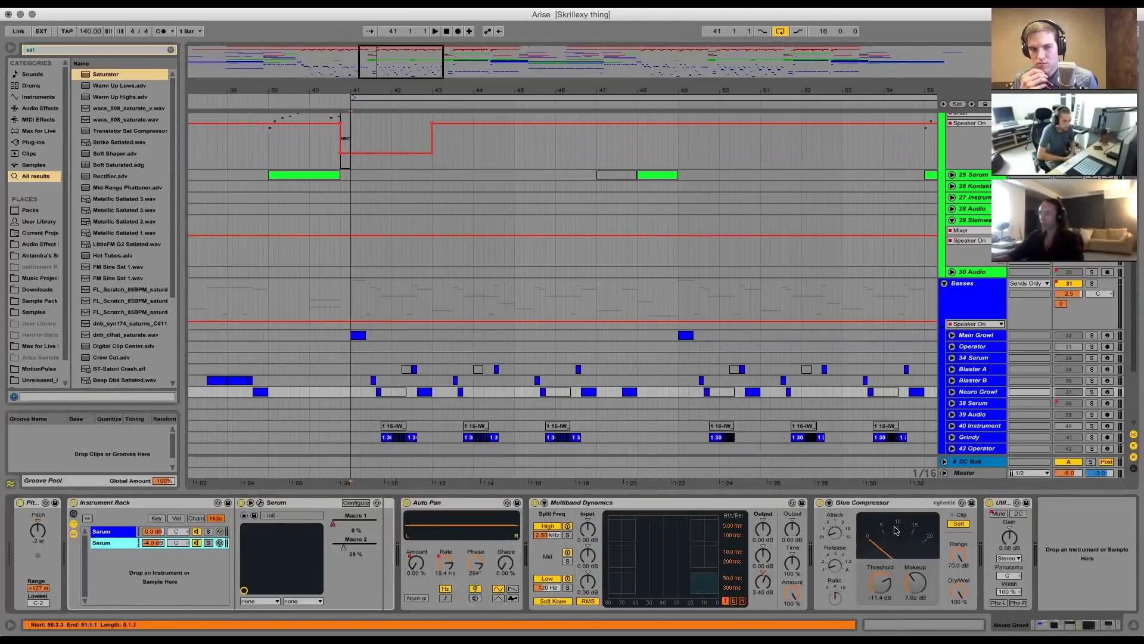
pyautogui.scroll(-5, 920, 348)
# Examine the device chains of the bass tracks from 38 Serum down to the end of the Basses group, and go back to Grindy
pyautogui.click(978, 280)
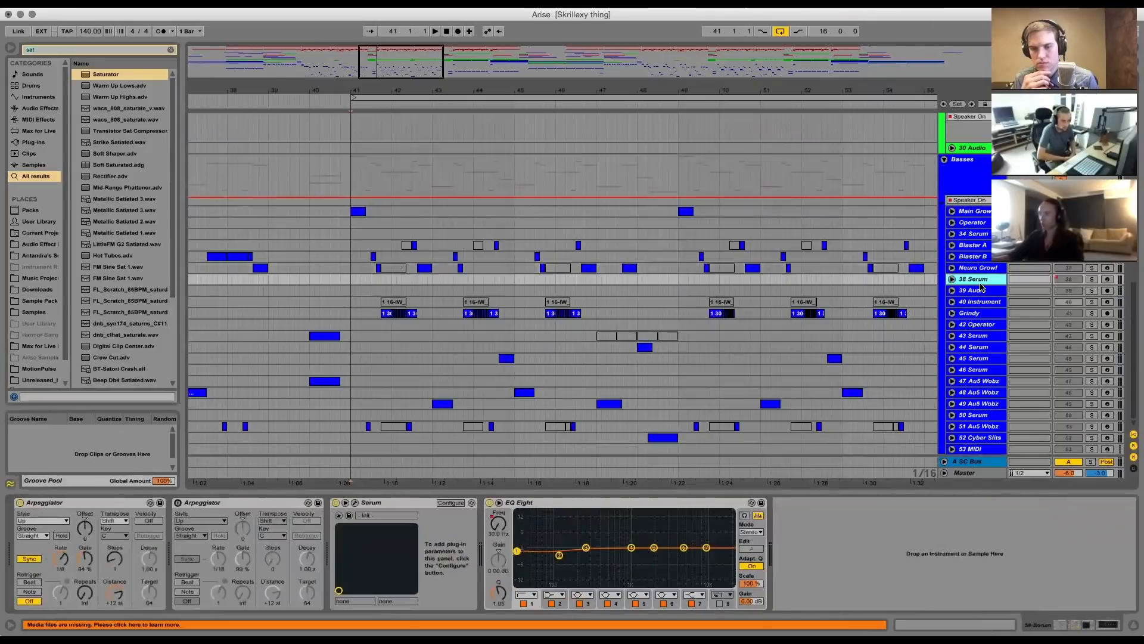
pyautogui.press('Down')
pyautogui.press('Down')
pyautogui.press('Down')
pyautogui.press('Down')
pyautogui.press('Down')
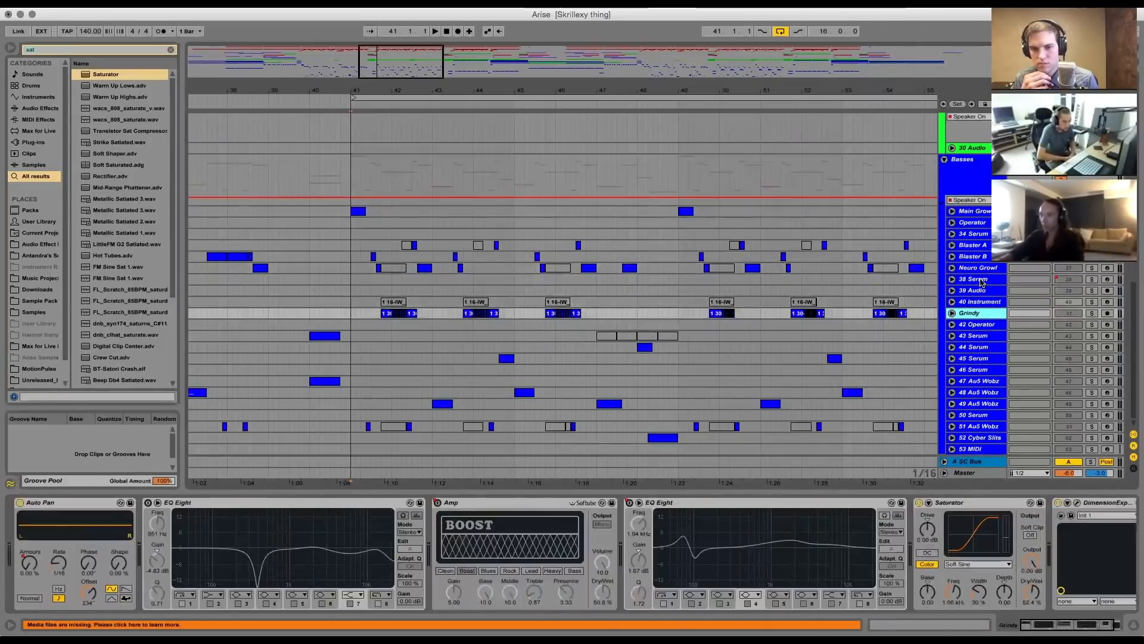
pyautogui.press('Down')
pyautogui.press('Down')
pyautogui.press('Down')
pyautogui.press('Down')
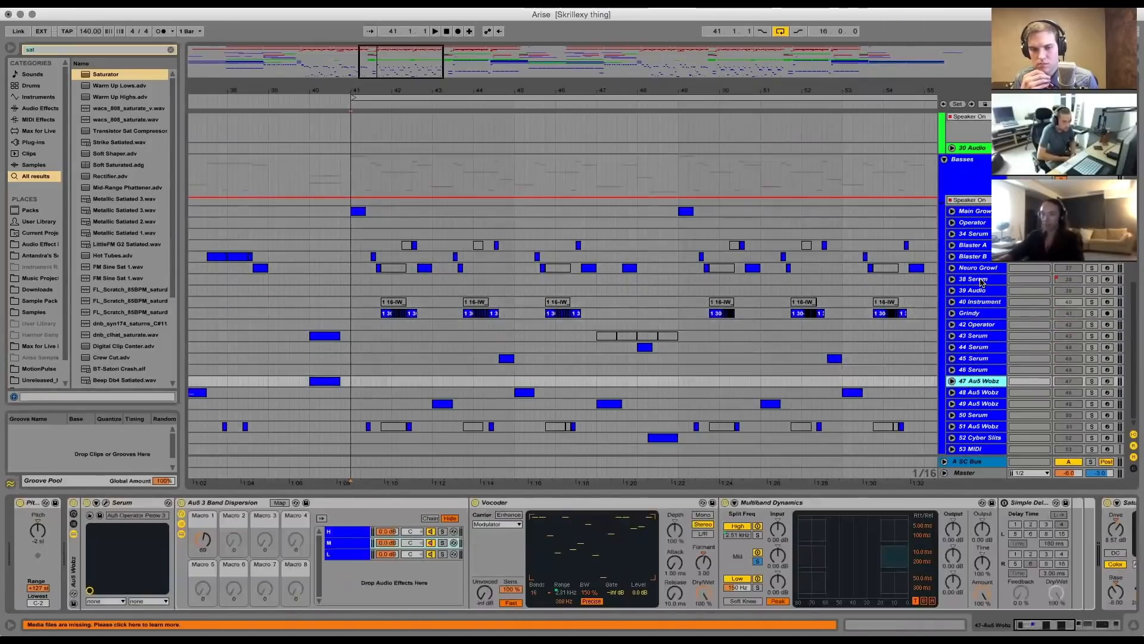
pyautogui.press('Down')
pyautogui.press('Down')
pyautogui.press('Down')
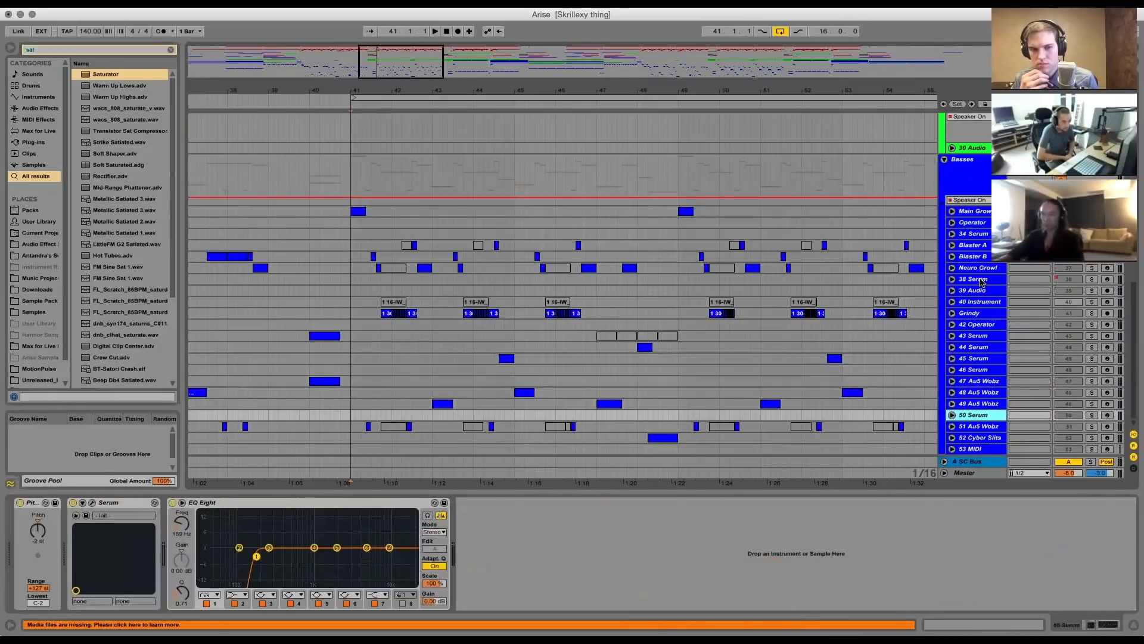
pyautogui.press('Down')
pyautogui.press('Down')
pyautogui.press('Down')
pyautogui.press('Down')
pyautogui.press('Up')
pyautogui.press('Up')
pyautogui.press('Up')
pyautogui.press('Up')
pyautogui.press('Up')
pyautogui.press('Up')
pyautogui.press('Up')
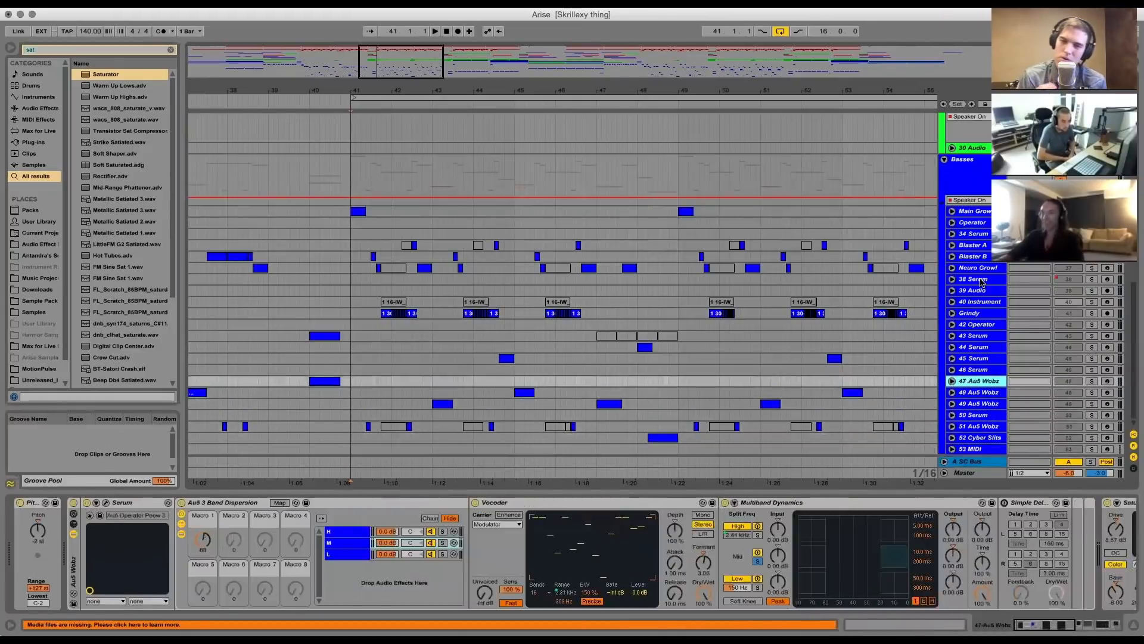
pyautogui.press('Up')
pyautogui.press('Up')
pyautogui.press('Up')
pyautogui.press('Up')
pyautogui.press('Up')
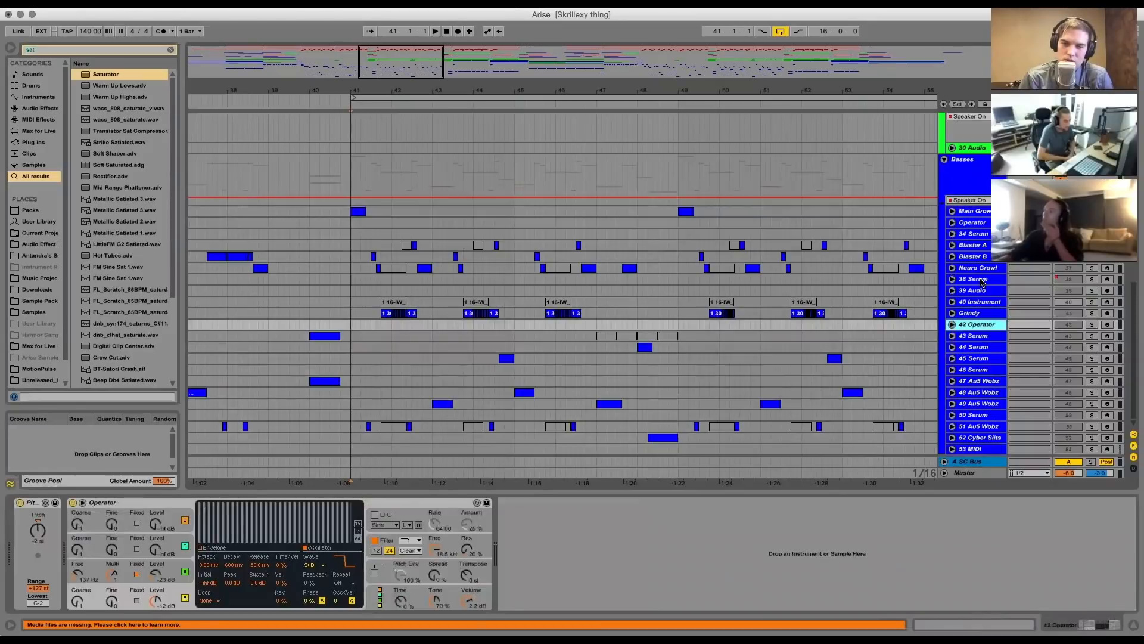
pyautogui.press('Up')
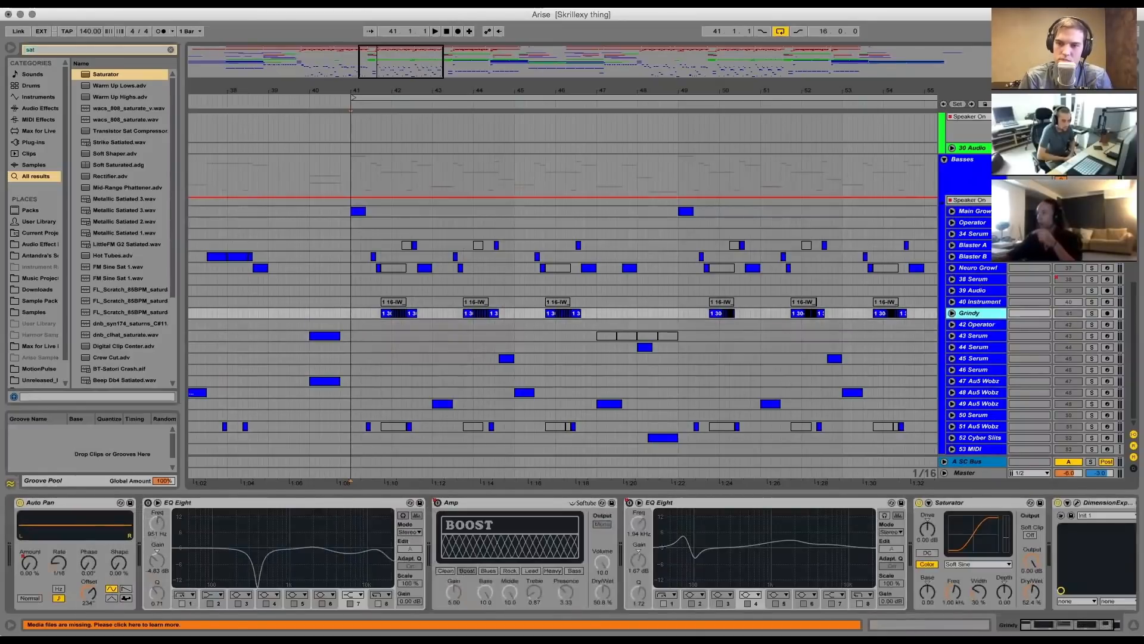
# Solo the Grindy track and play its audio clip from 41.4.1
pyautogui.click(386, 312)
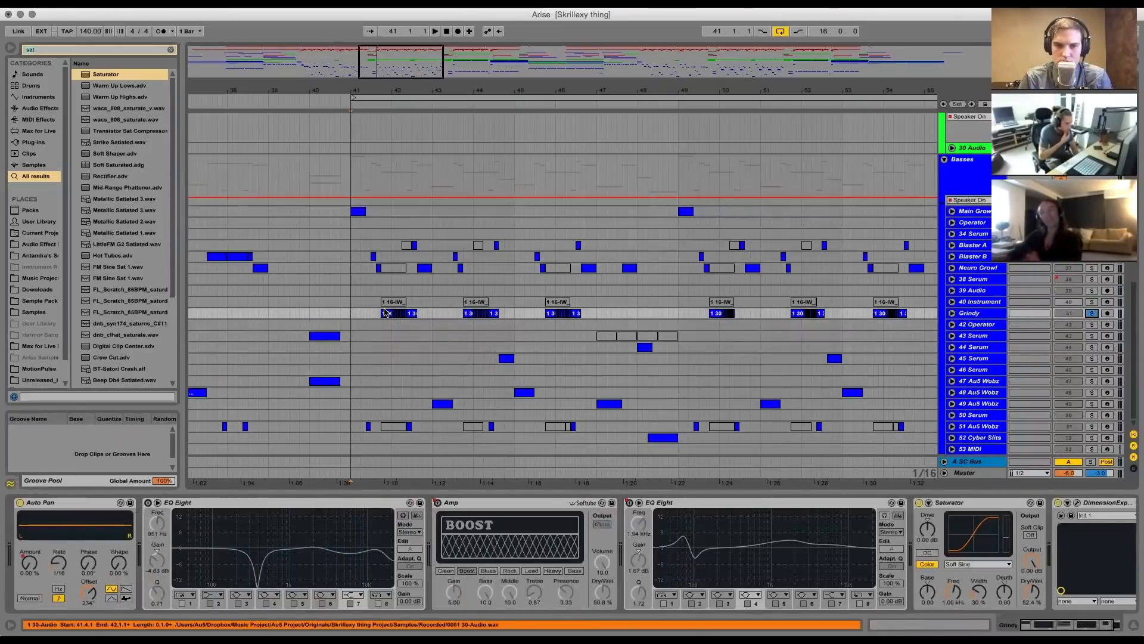
pyautogui.press('space')
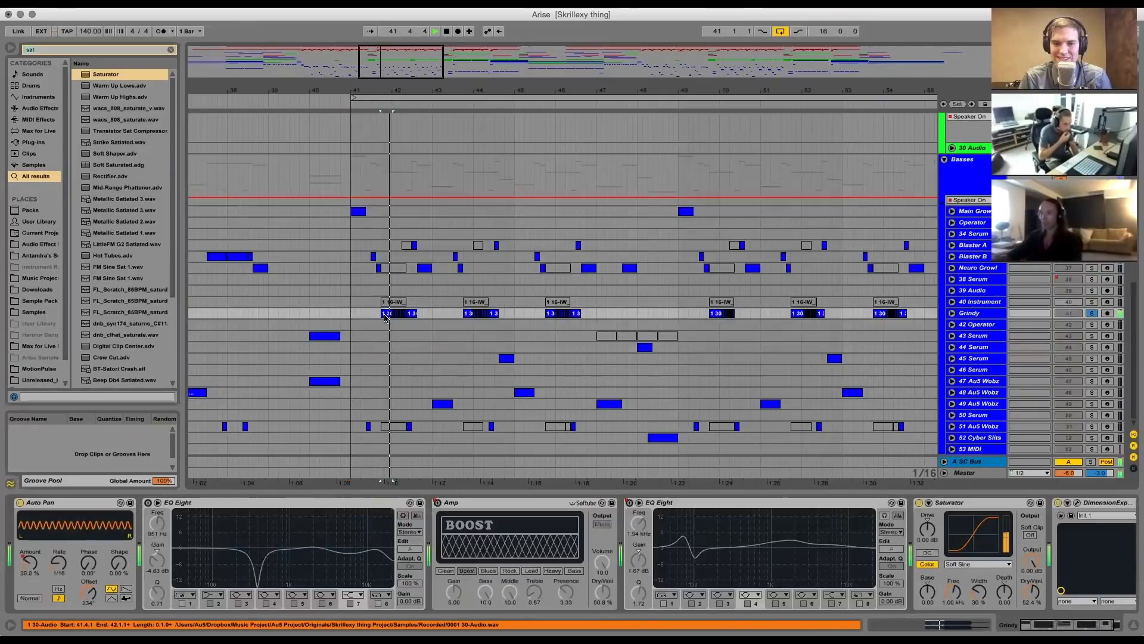
pyautogui.press('space')
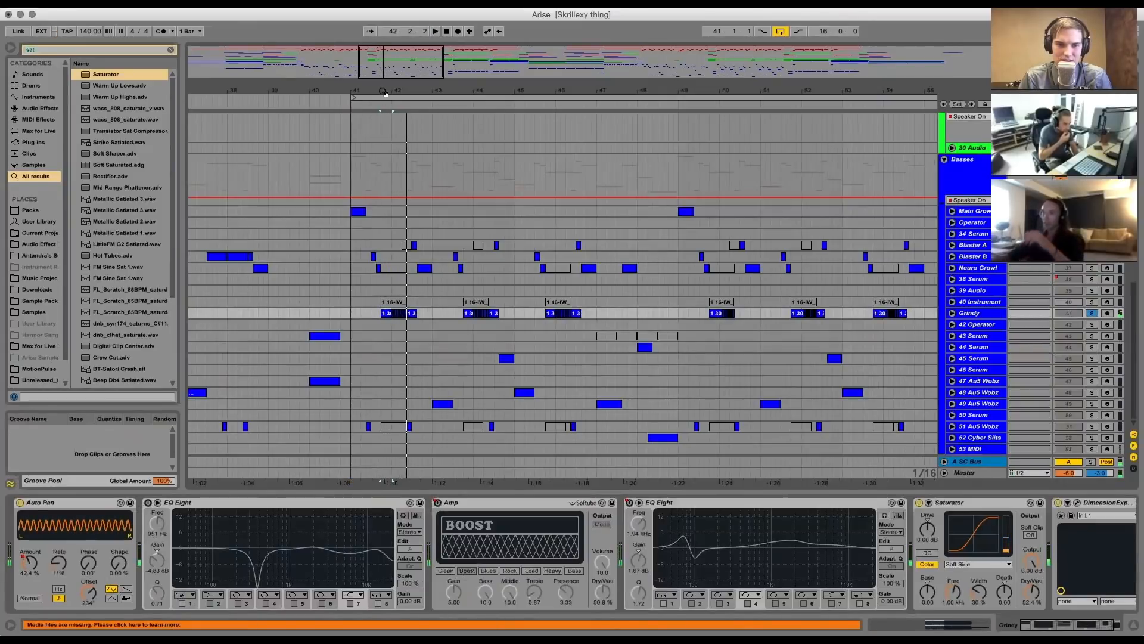
# Unfold the 40 Instrument track, activate its 16-IW_Bass9 clip at 41.4.1, and solo the track
pyautogui.moveTo(384, 93); pyautogui.dragTo(409, 221)
pyautogui.click(467, 302)
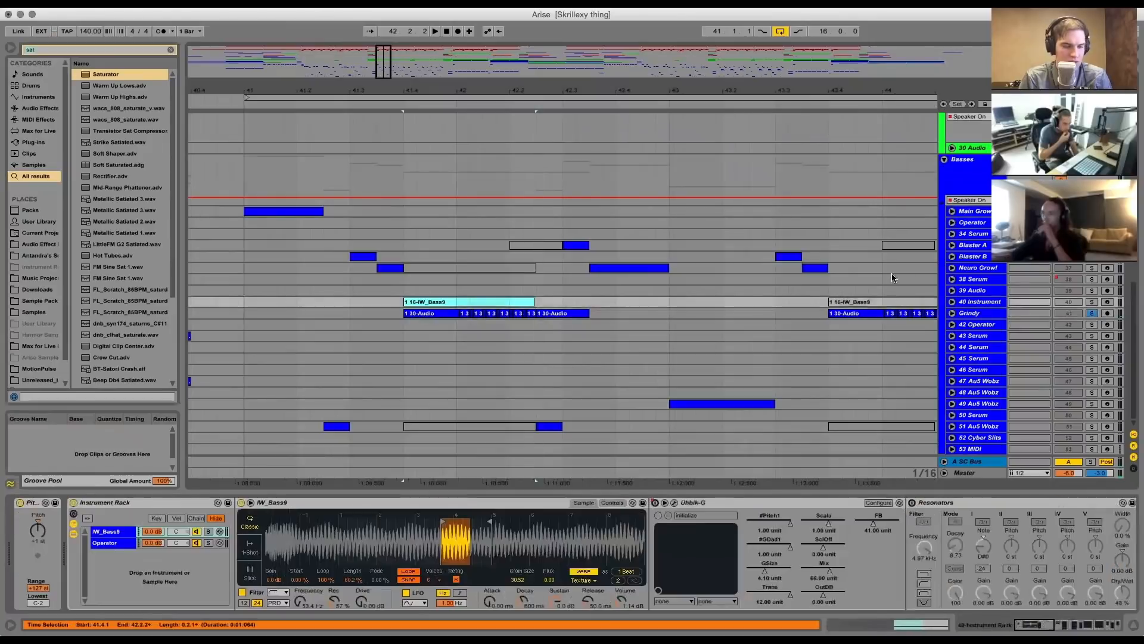
pyautogui.click(953, 303)
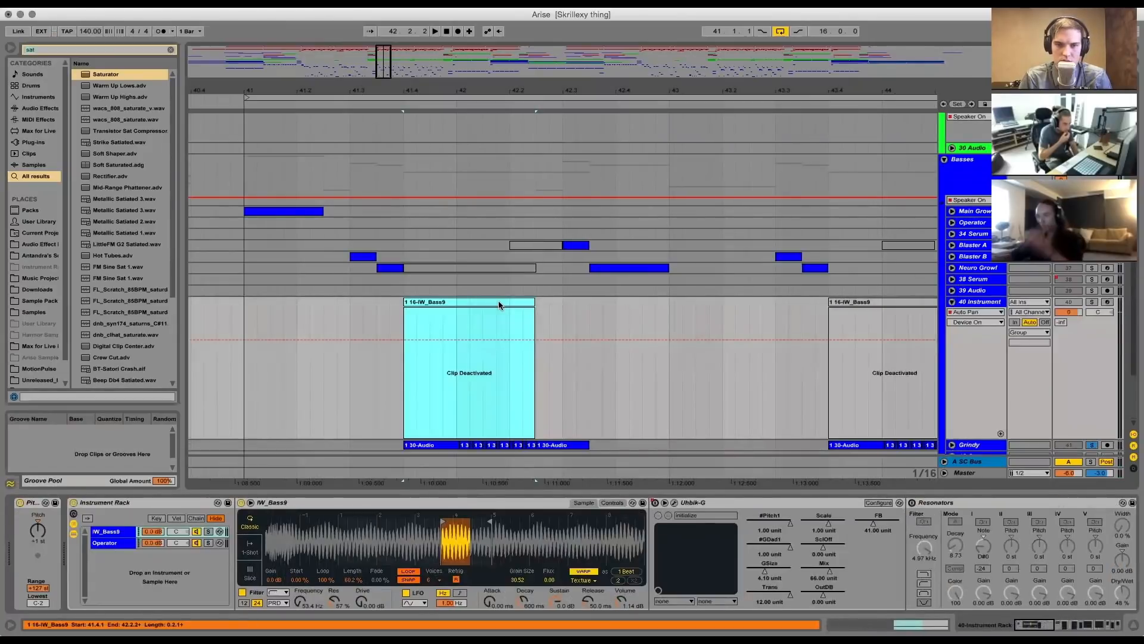
pyautogui.click(980, 302)
pyautogui.click(986, 303)
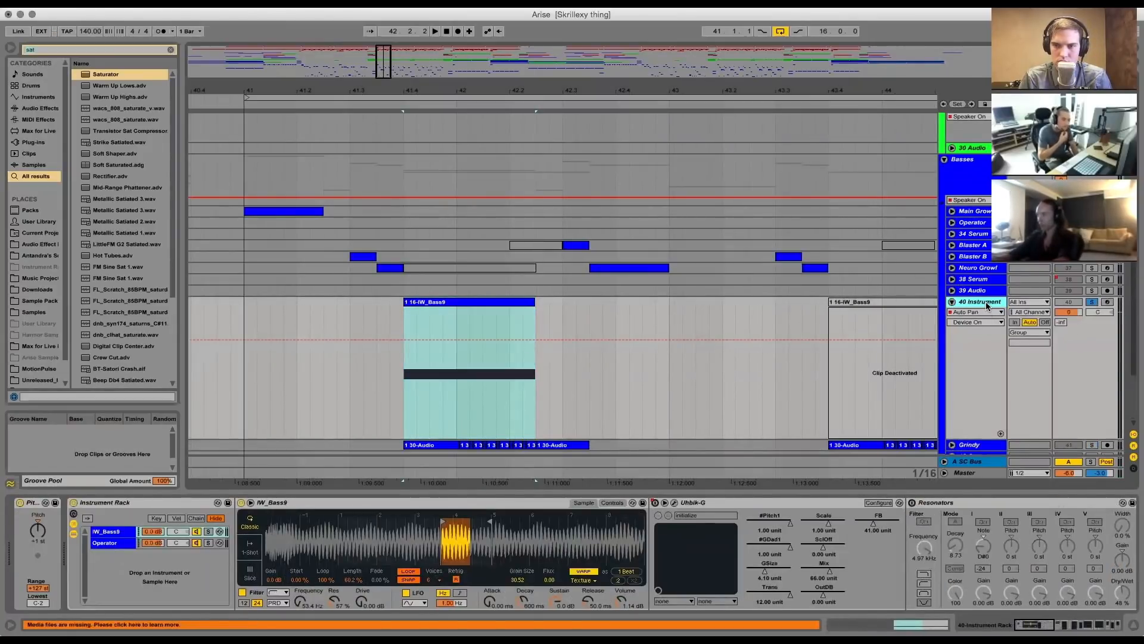
# Audition the clip with the IW_Bass9 Simpler's Warp and Loop switched off, and turn both back on
pyautogui.click(584, 571)
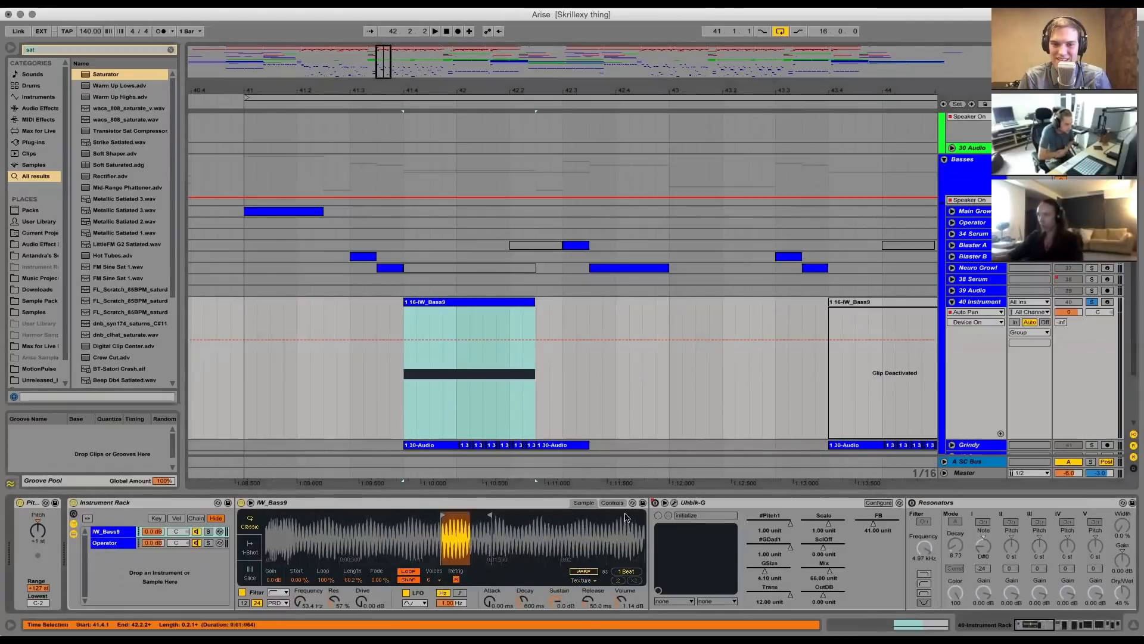
pyautogui.click(406, 571)
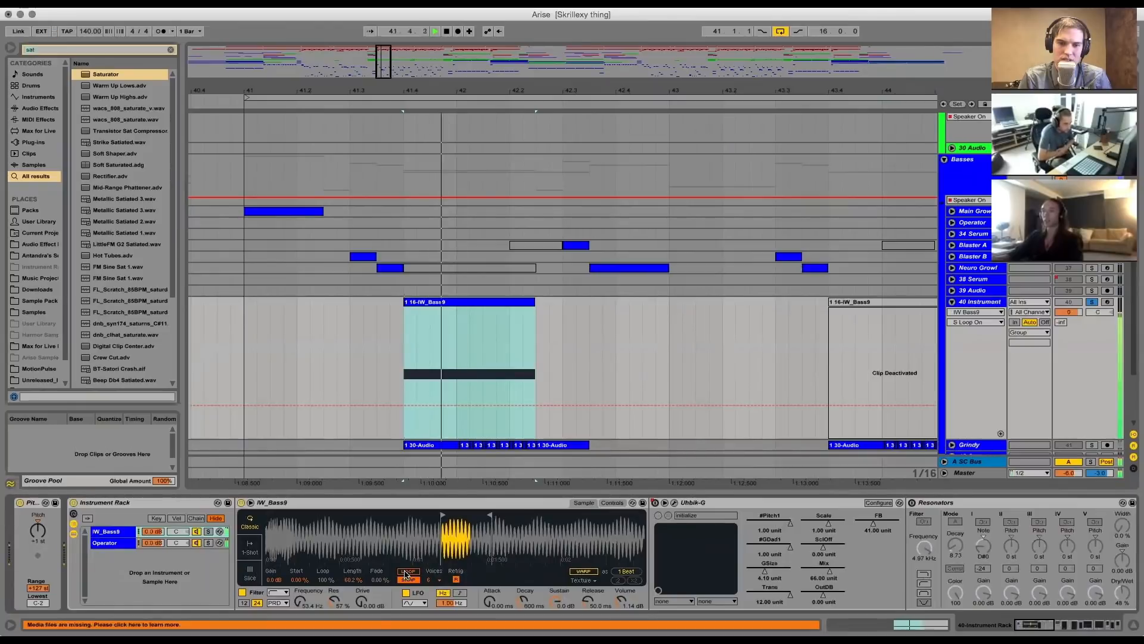
pyautogui.press('space')
pyautogui.click(407, 572)
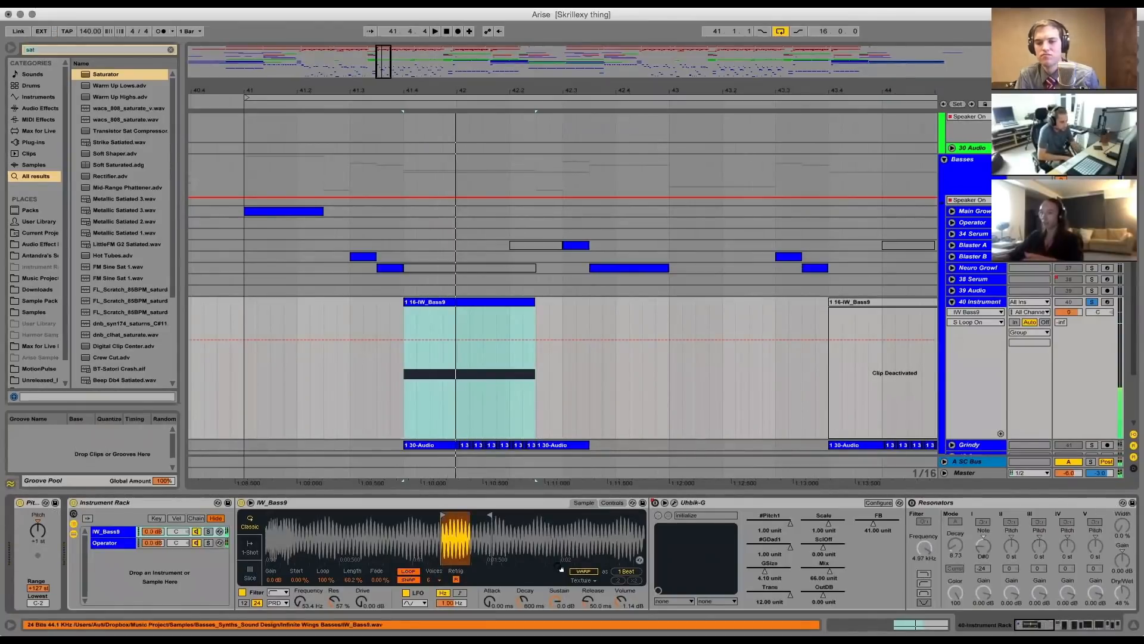
pyautogui.click(583, 572)
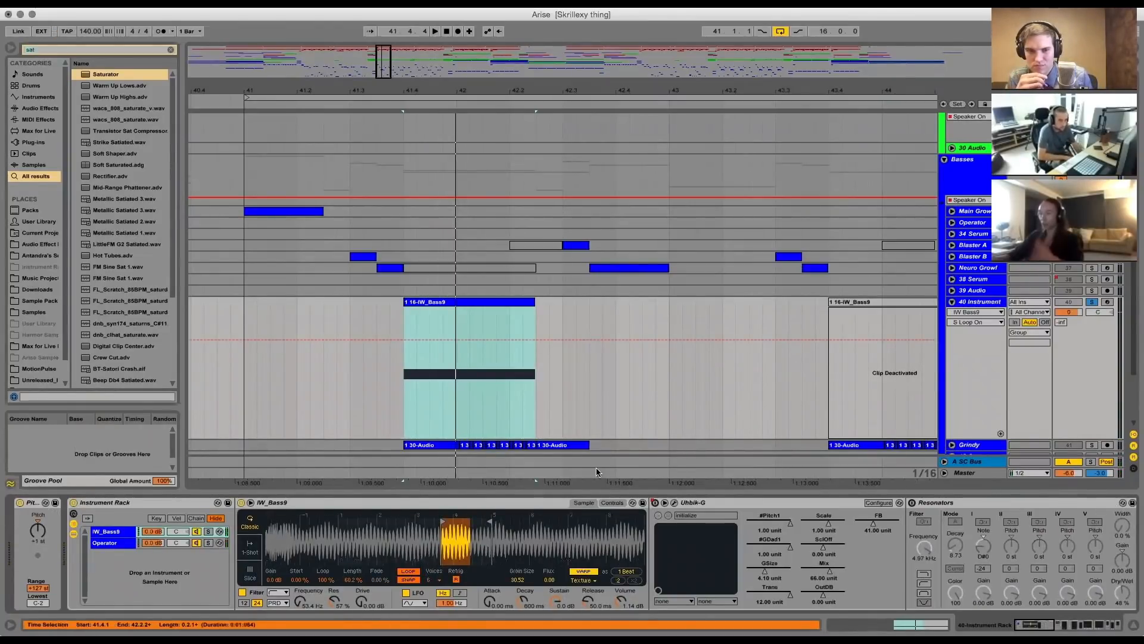
# Show the warp modes available in the IW_Bass9 Simpler and play the 16-IW_Bass9 clip
pyautogui.click(589, 581)
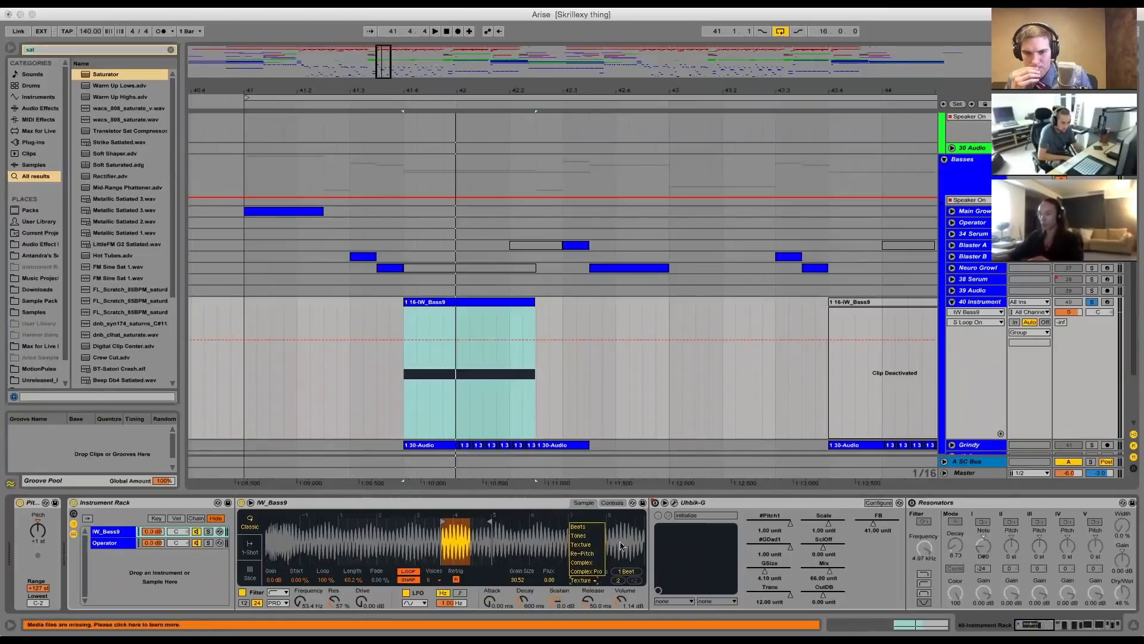
pyautogui.click(523, 380)
pyautogui.scroll(-2, 523, 380)
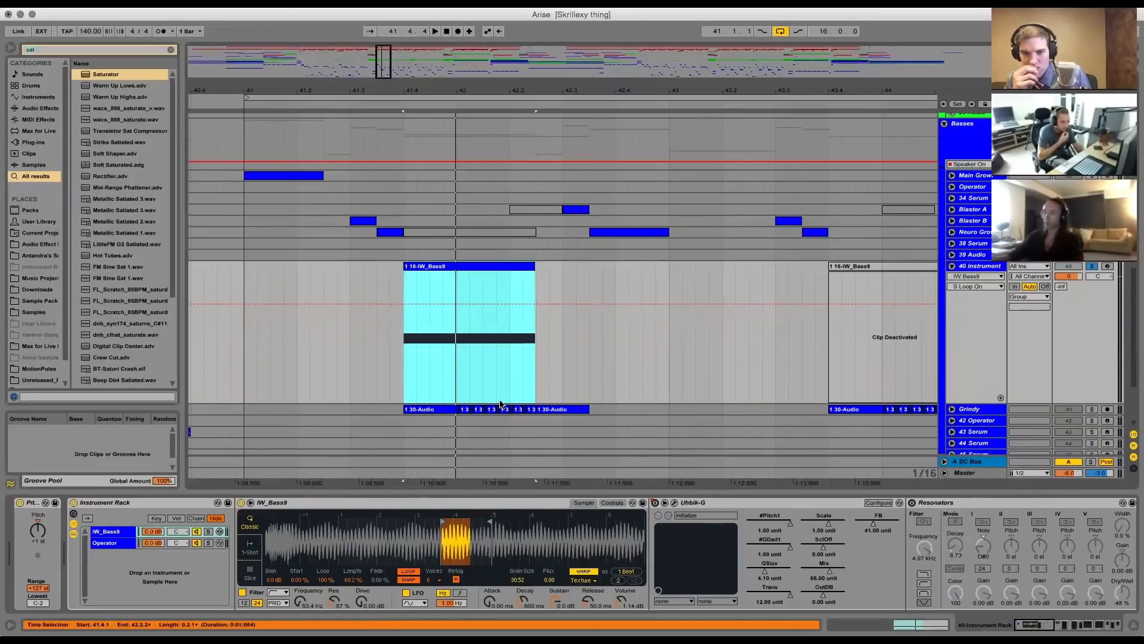
pyautogui.press('space')
pyautogui.press('space')
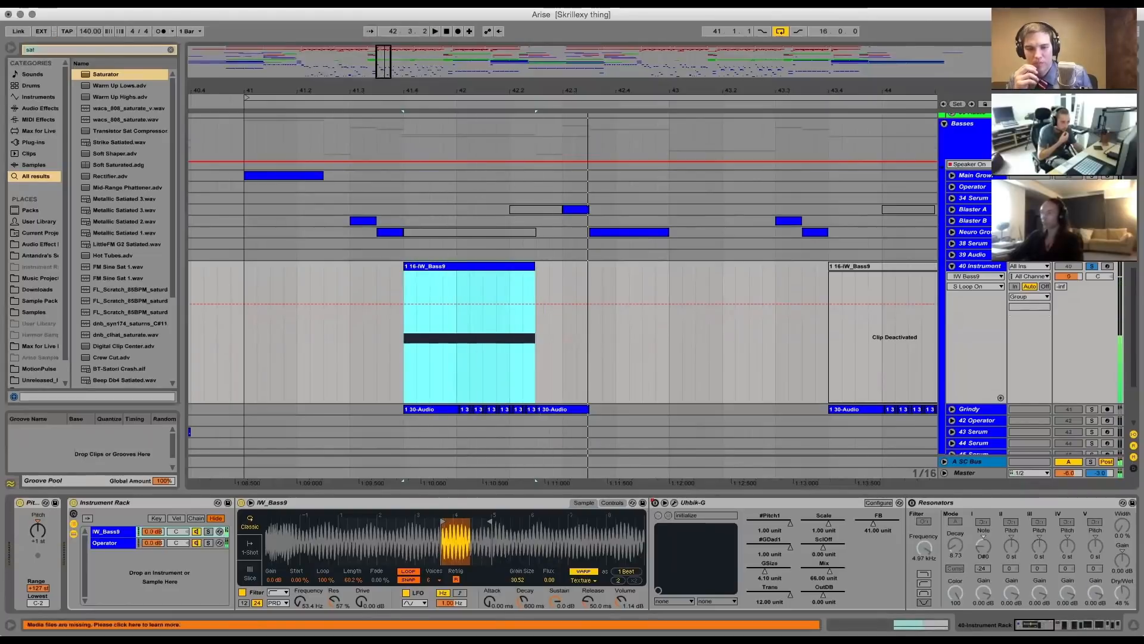
# Deactivate the effects on the 40 Instrument track, including both EQ Eights, the Saturator, iZotope Ozone 5 and the Glue Compressor
pyautogui.moveTo(1034, 624); pyautogui.dragTo(1096, 625)
pyautogui.click(365, 504)
pyautogui.click(736, 503)
pyautogui.click(215, 503)
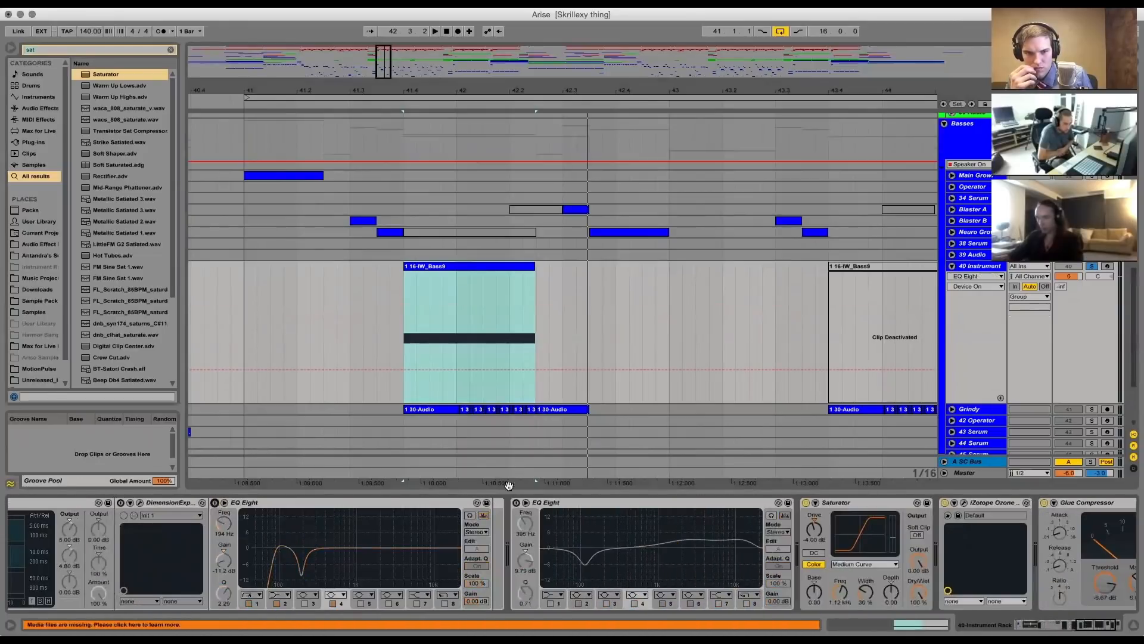
pyautogui.click(806, 502)
pyautogui.click(944, 502)
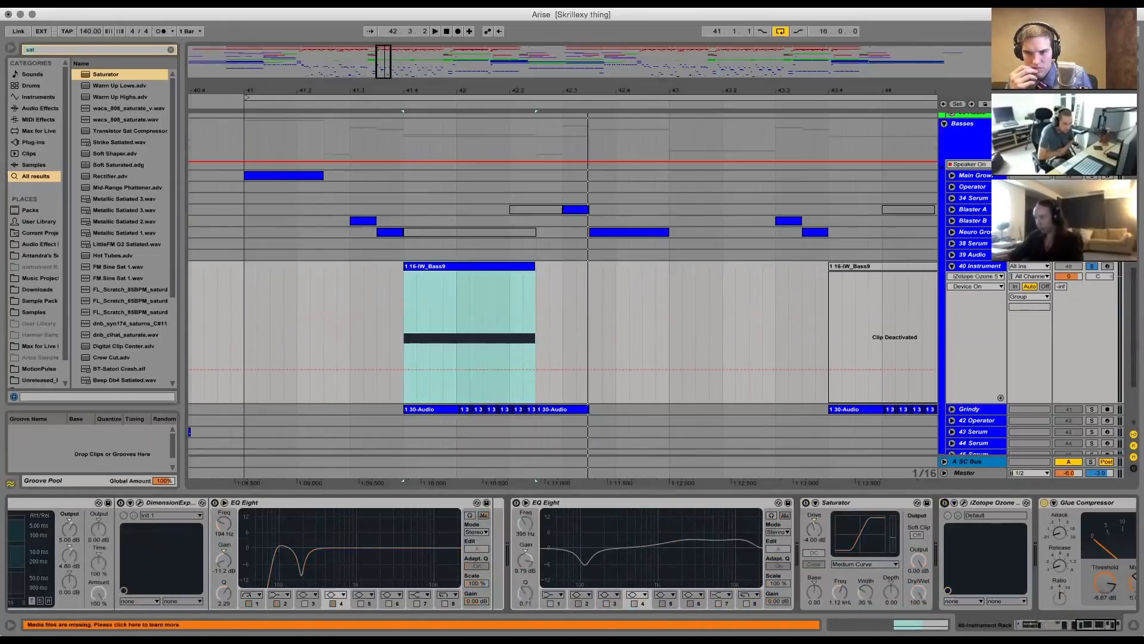
pyautogui.click(1044, 502)
pyautogui.moveTo(1096, 625); pyautogui.dragTo(1034, 624)
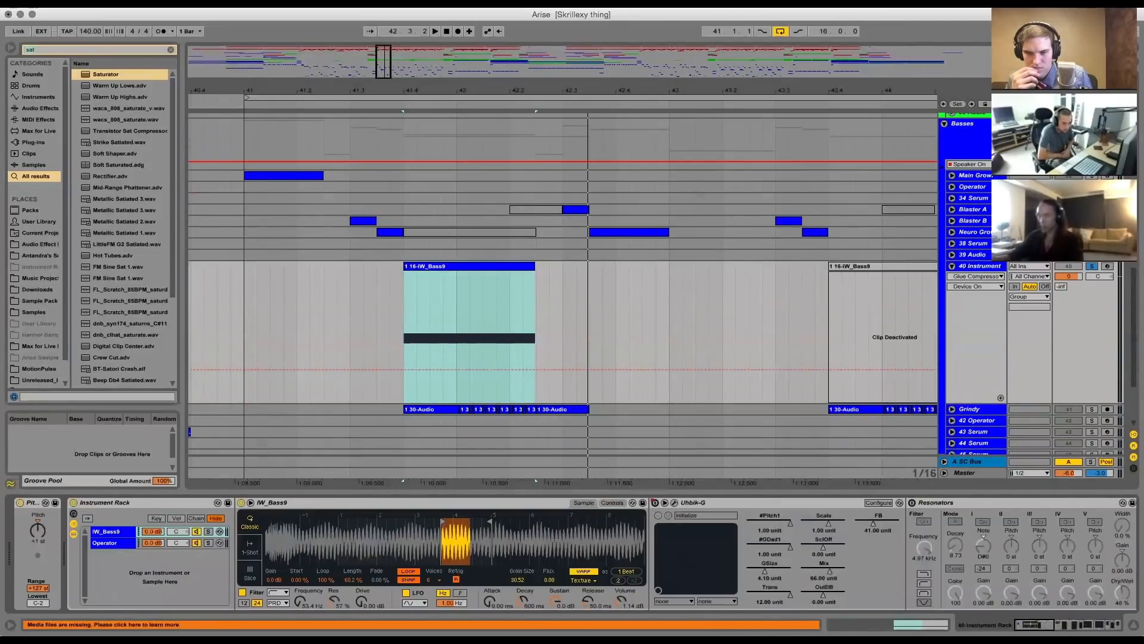
# Solo the IW_Bass9 chain in the Instrument Rack and play the clip
pyautogui.click(208, 531)
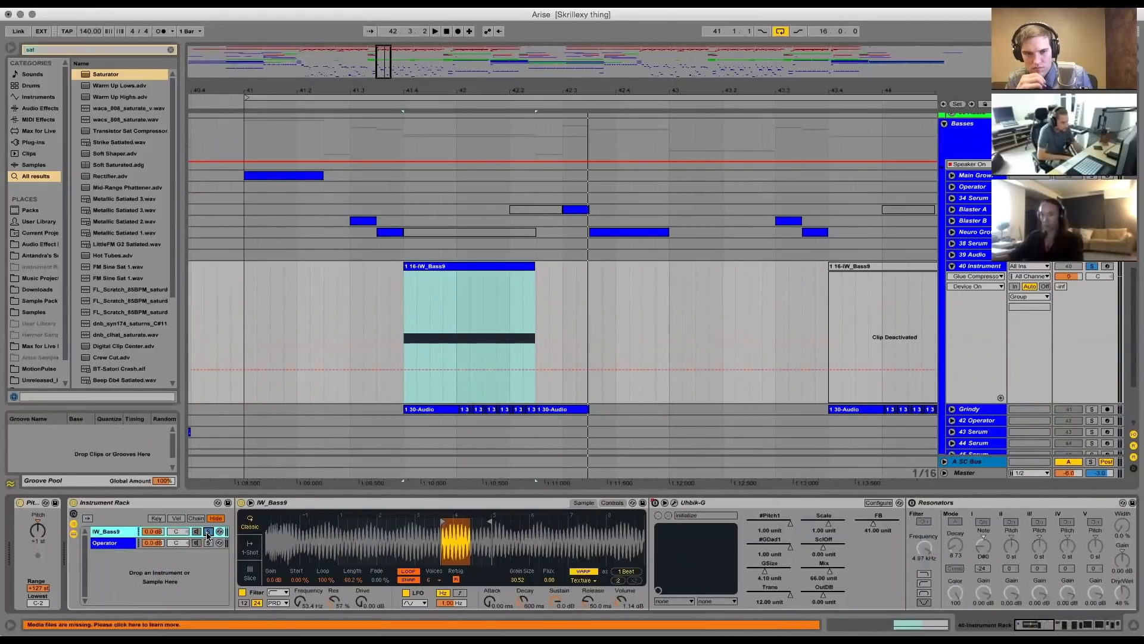
pyautogui.press('space')
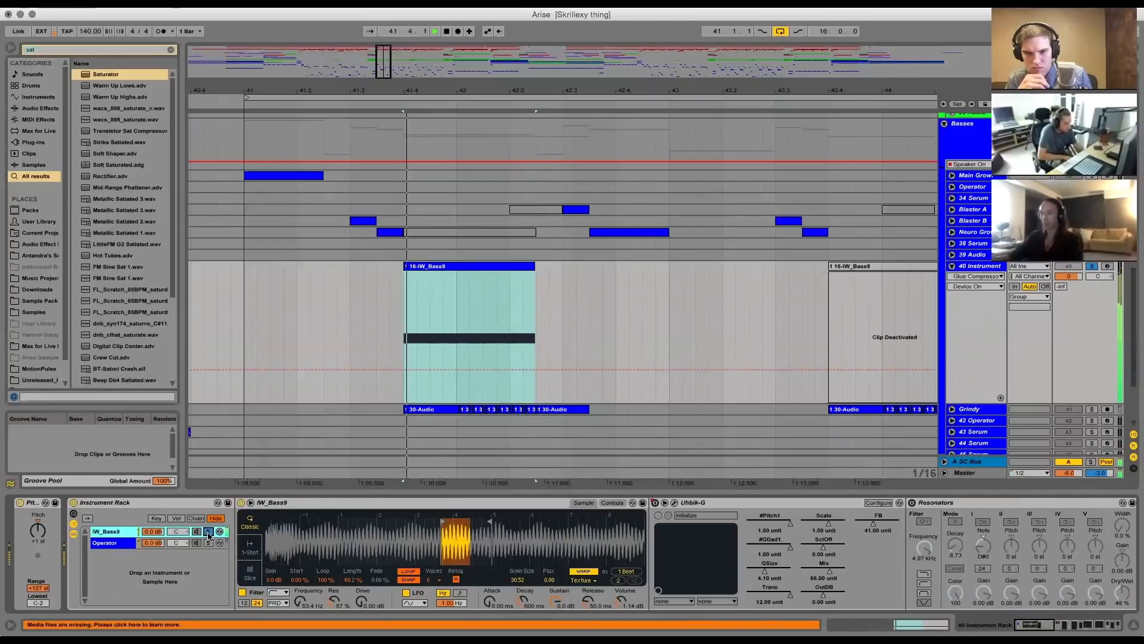
# Turn the Auto Pan and the first EQ Eight in the IW_Bass9 chain back on while auditioning the clip
pyautogui.press('space')
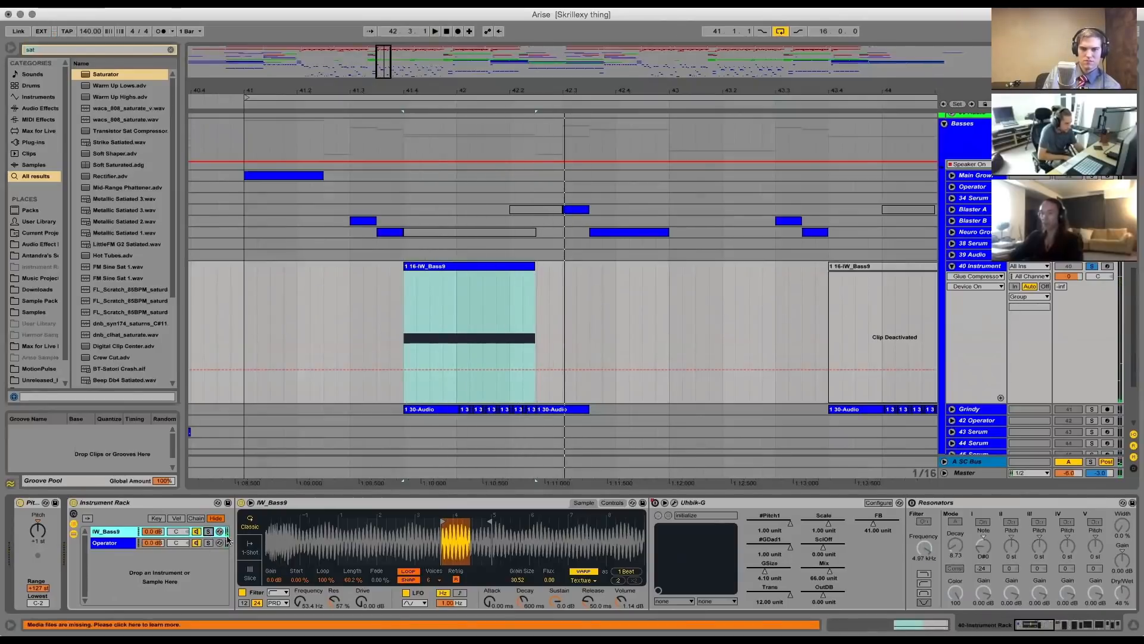
pyautogui.hscroll(8, 689, 504)
pyautogui.click(674, 502)
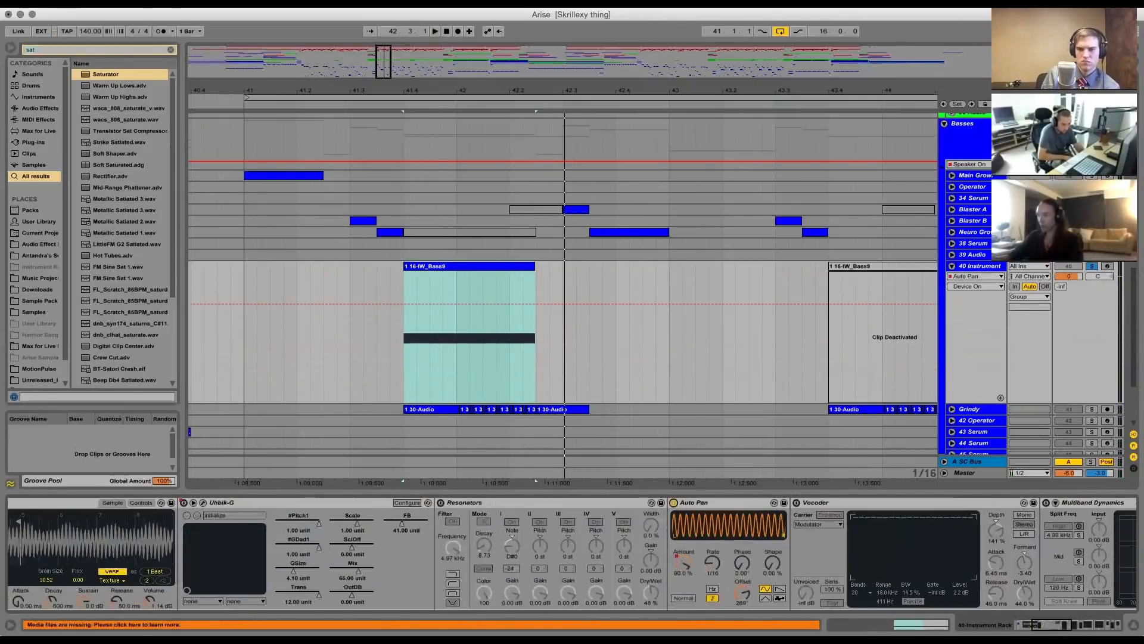
pyautogui.hscroll(10, 572, 553)
pyautogui.press('space')
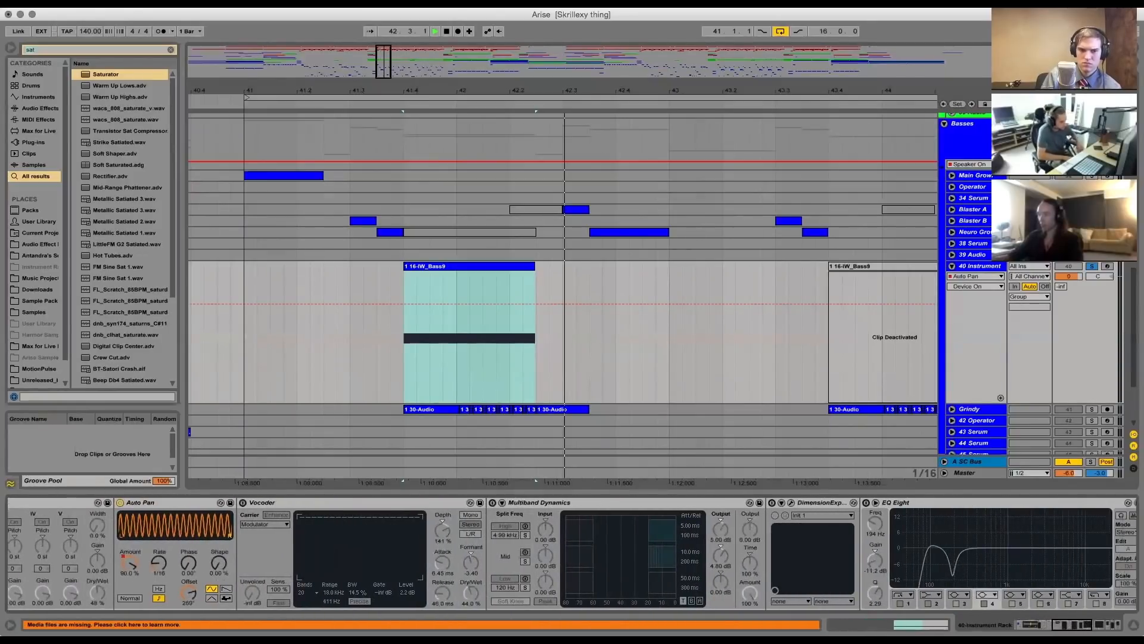
pyautogui.click(865, 502)
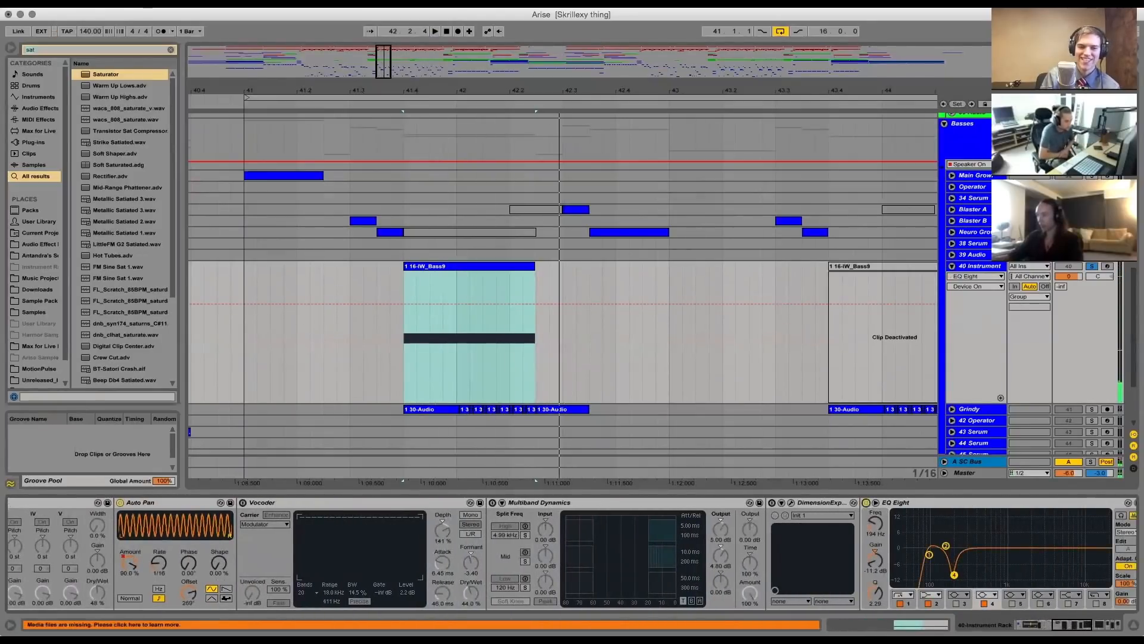
# Audition the clip with the Saturator and iZotope Ozone 5 turned on, and turn both off again
pyautogui.hscroll(6, 865, 505)
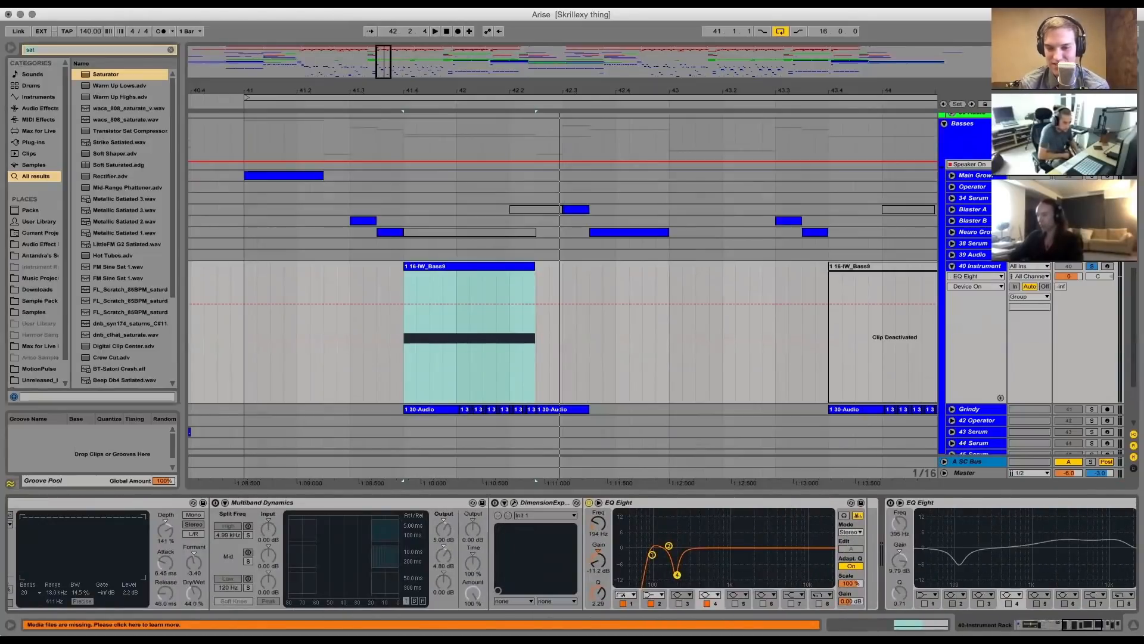
pyautogui.hscroll(6, 675, 508)
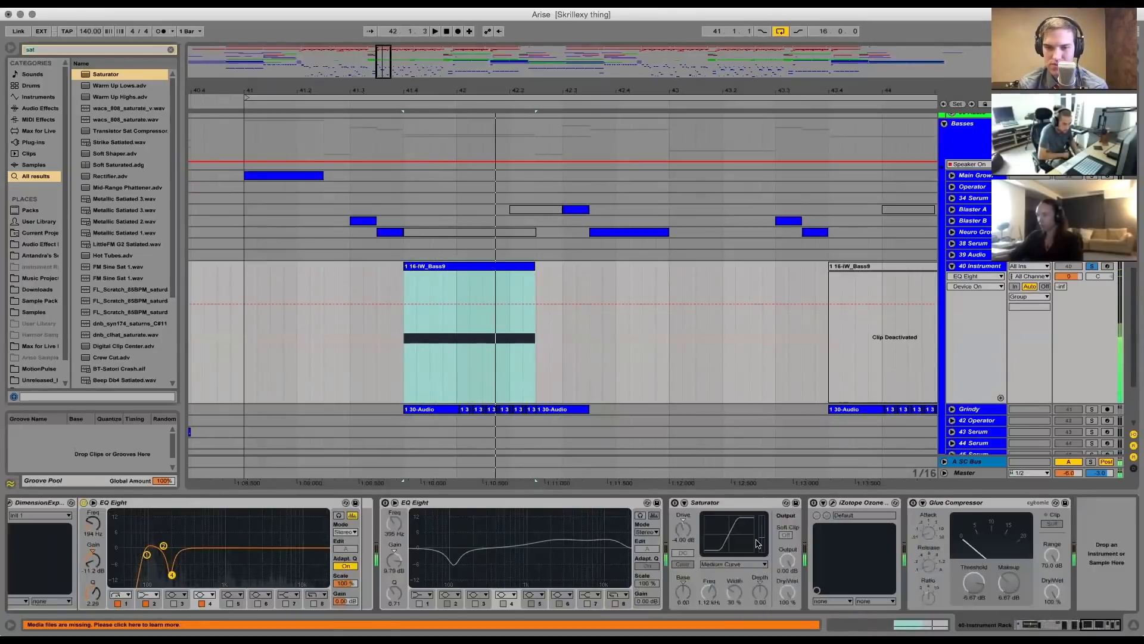
pyautogui.click(675, 503)
pyautogui.click(814, 502)
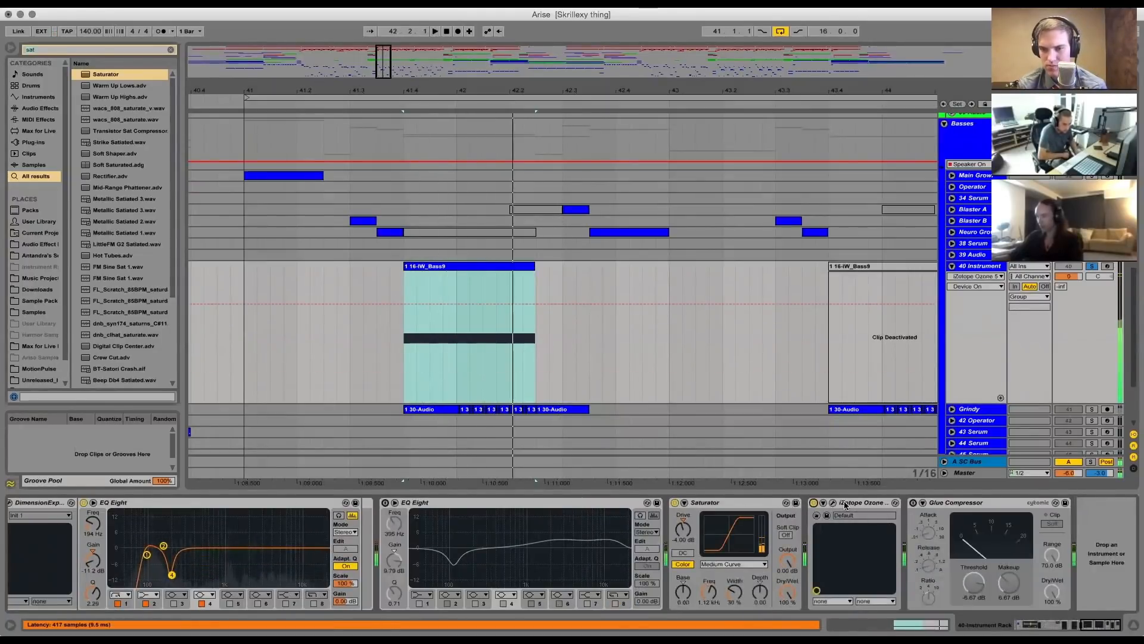
pyautogui.click(676, 503)
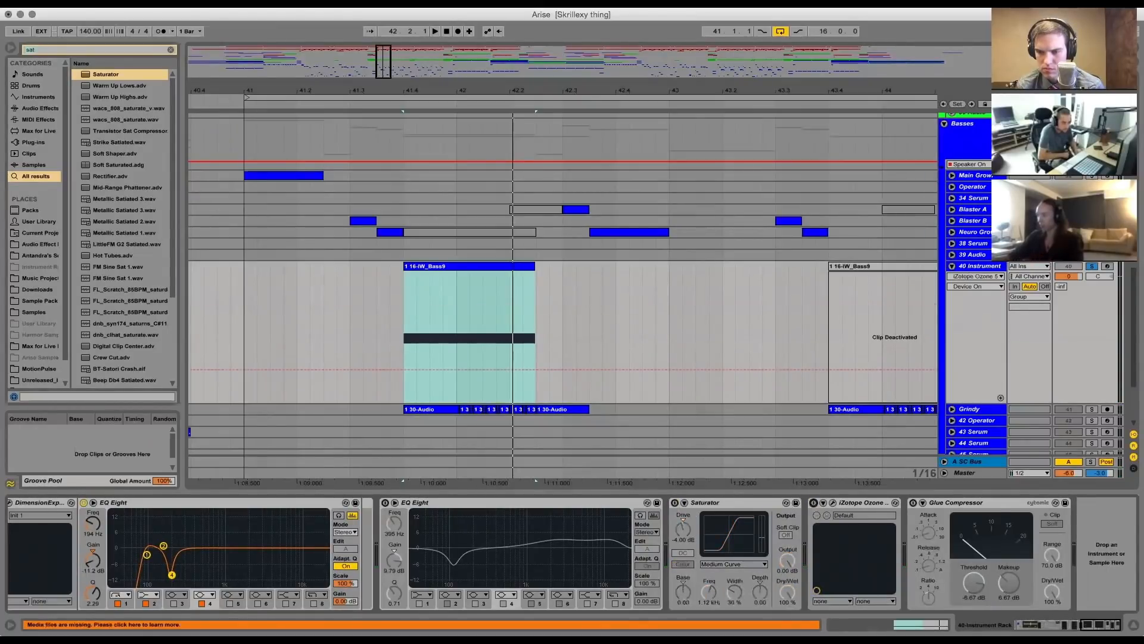
# Show the Operator chain in the Instrument Rack, solo it and play the clip
pyautogui.hscroll(-7, 618, 554)
pyautogui.hscroll(7, 619, 554)
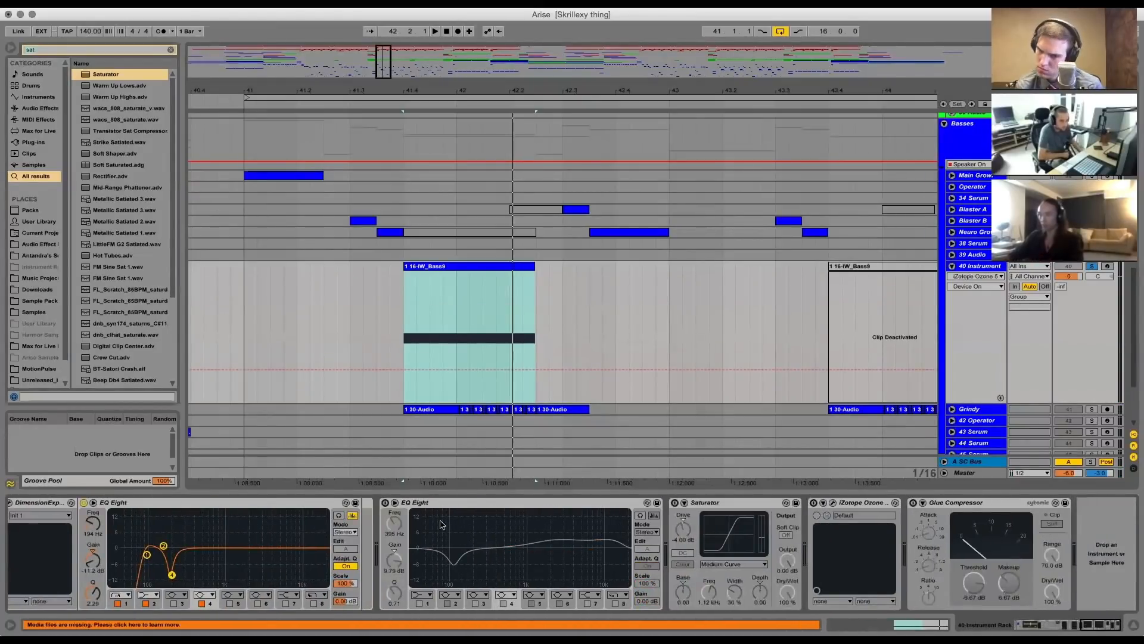
pyautogui.hscroll(-8, 572, 554)
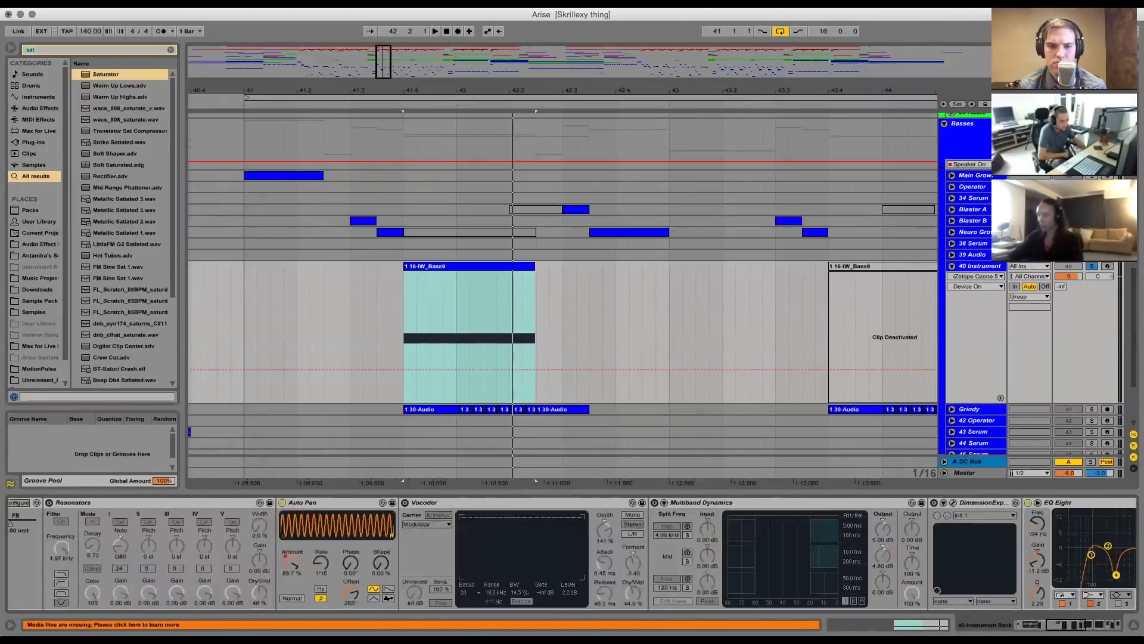
pyautogui.hscroll(-10, 74, 544)
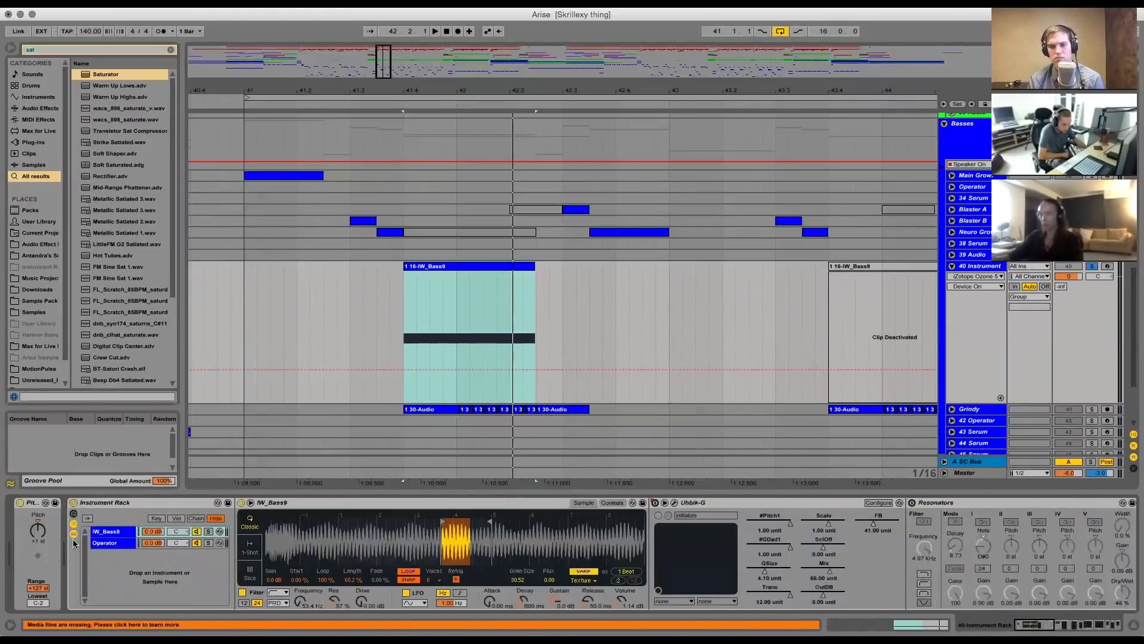
pyautogui.click(105, 543)
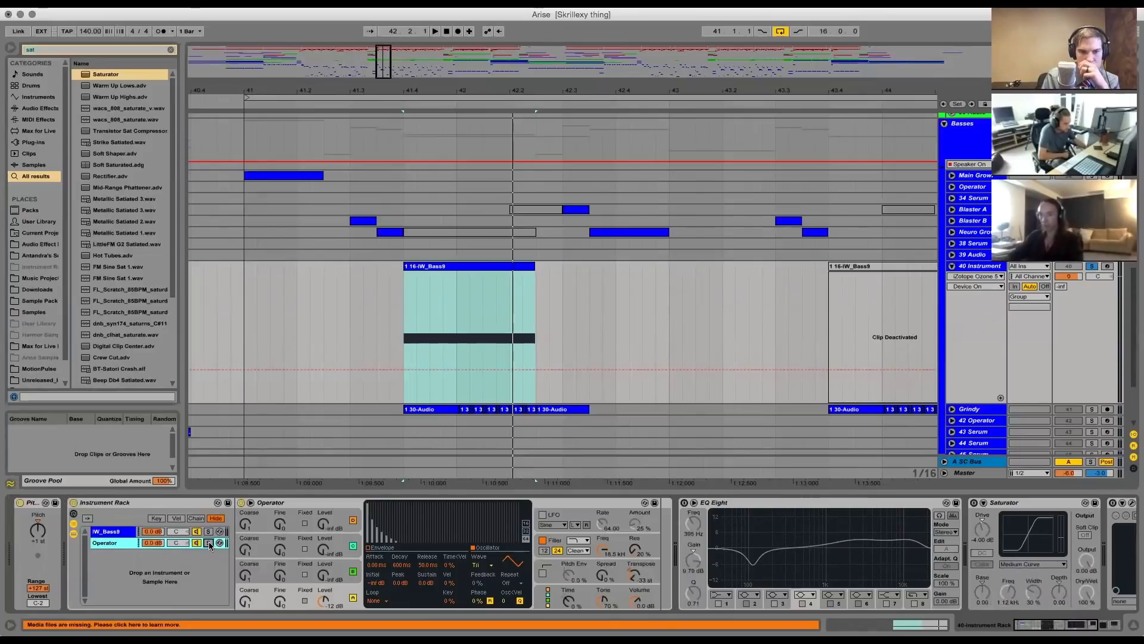
pyautogui.click(209, 543)
pyautogui.press('space')
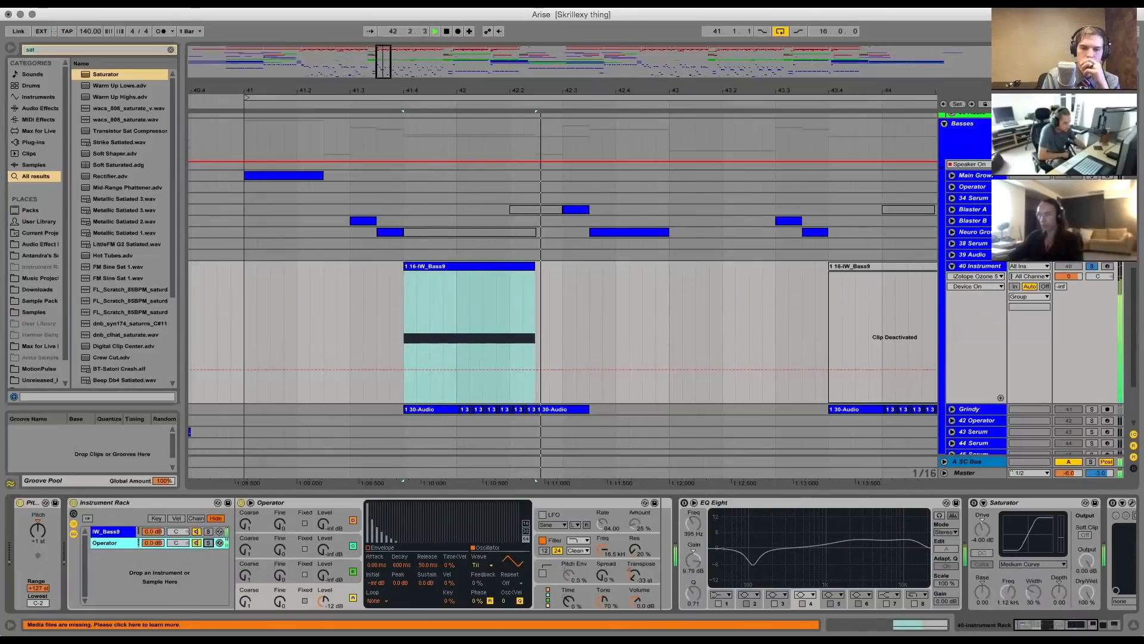
# Turn the Saturator after the Instrument Rack back on and compare the clip with and without it
pyautogui.hscroll(5, 572, 555)
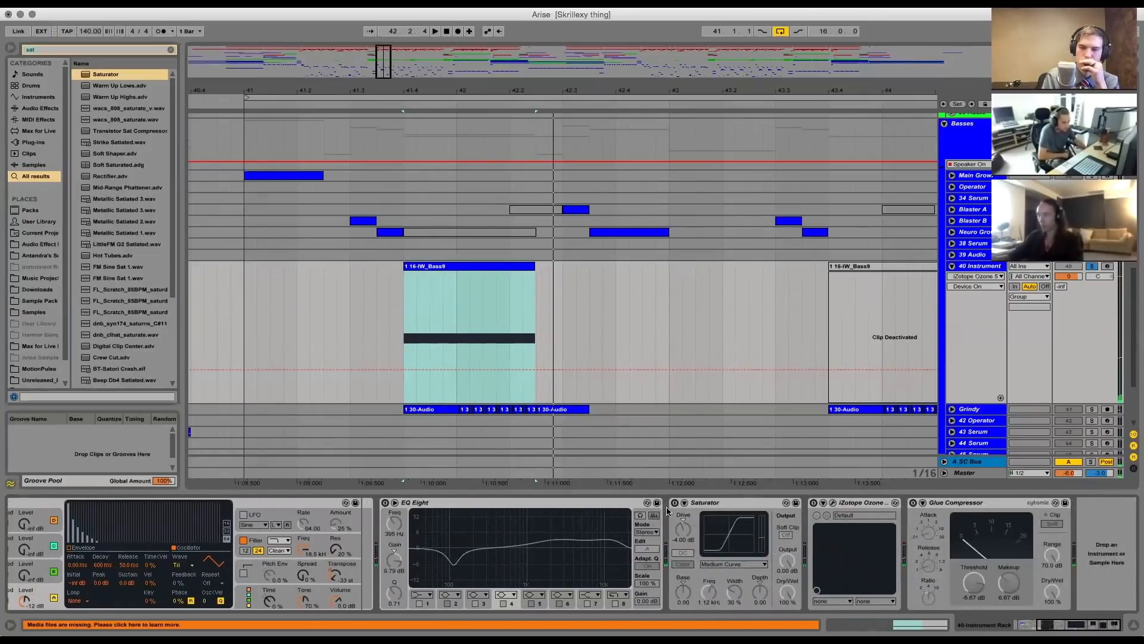
pyautogui.click(674, 503)
pyautogui.hscroll(-5, 572, 555)
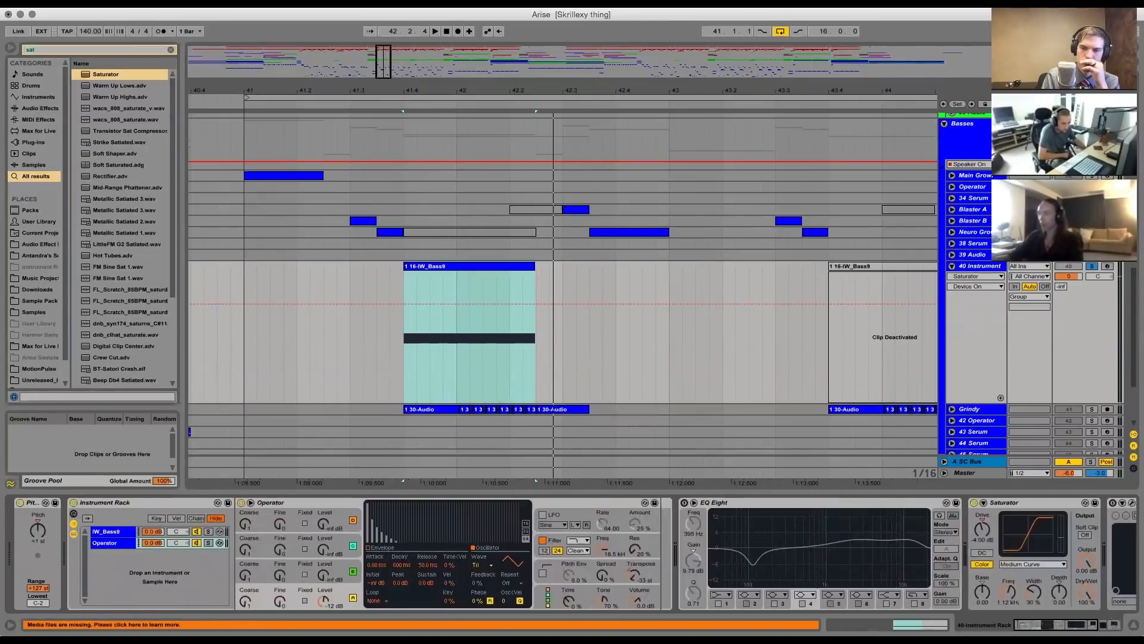
pyautogui.click(104, 531)
pyautogui.click(111, 543)
pyautogui.hscroll(5, 572, 555)
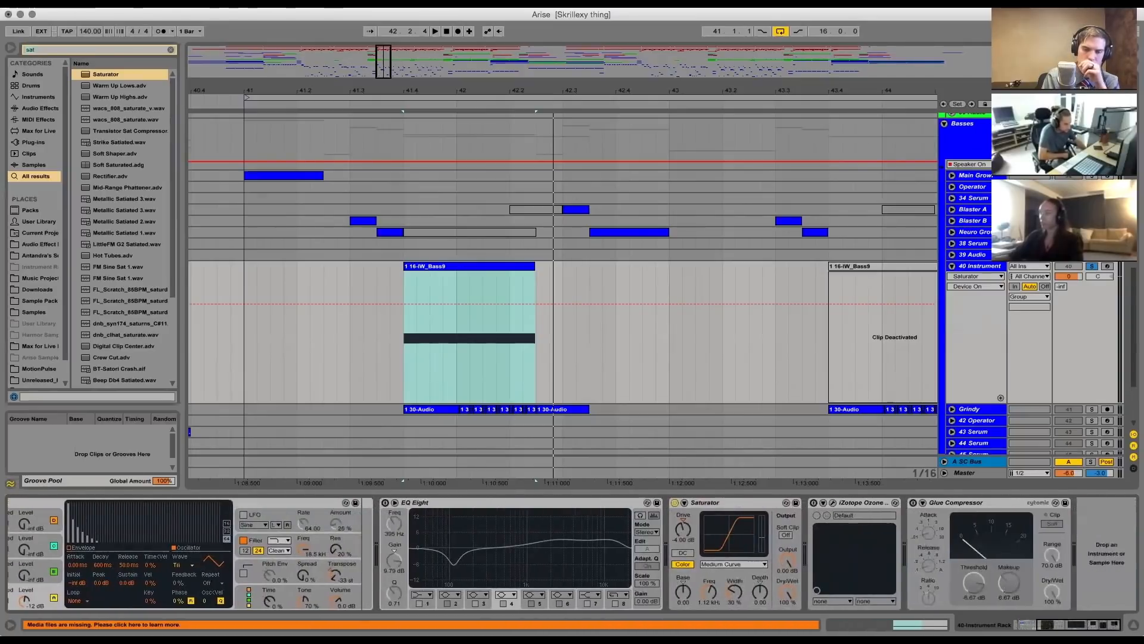
pyautogui.press('space')
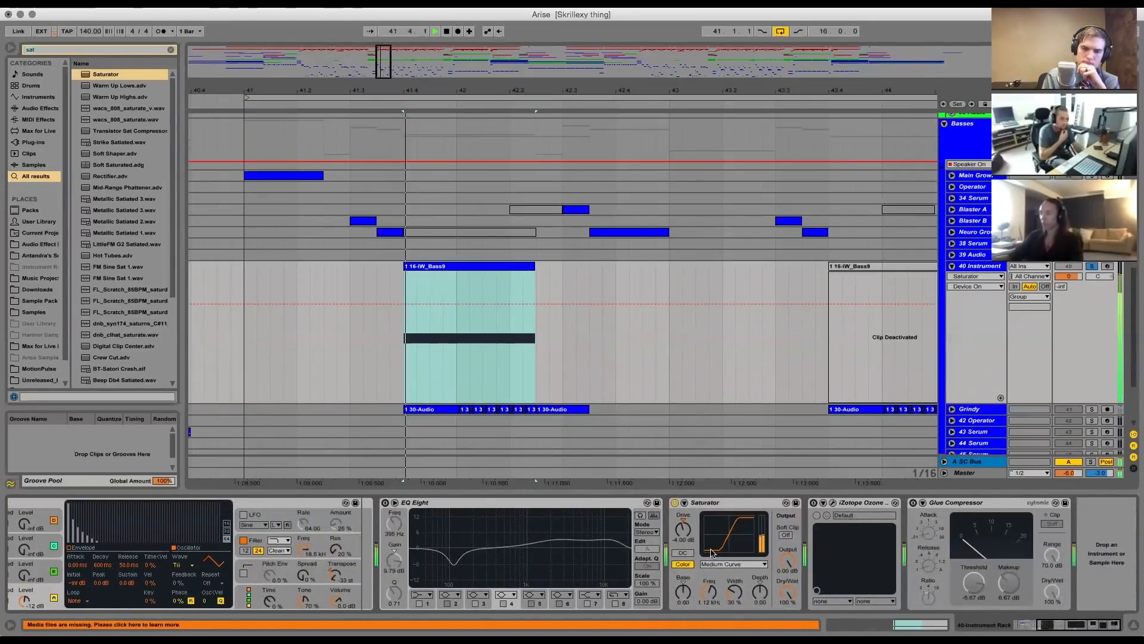
pyautogui.click(674, 503)
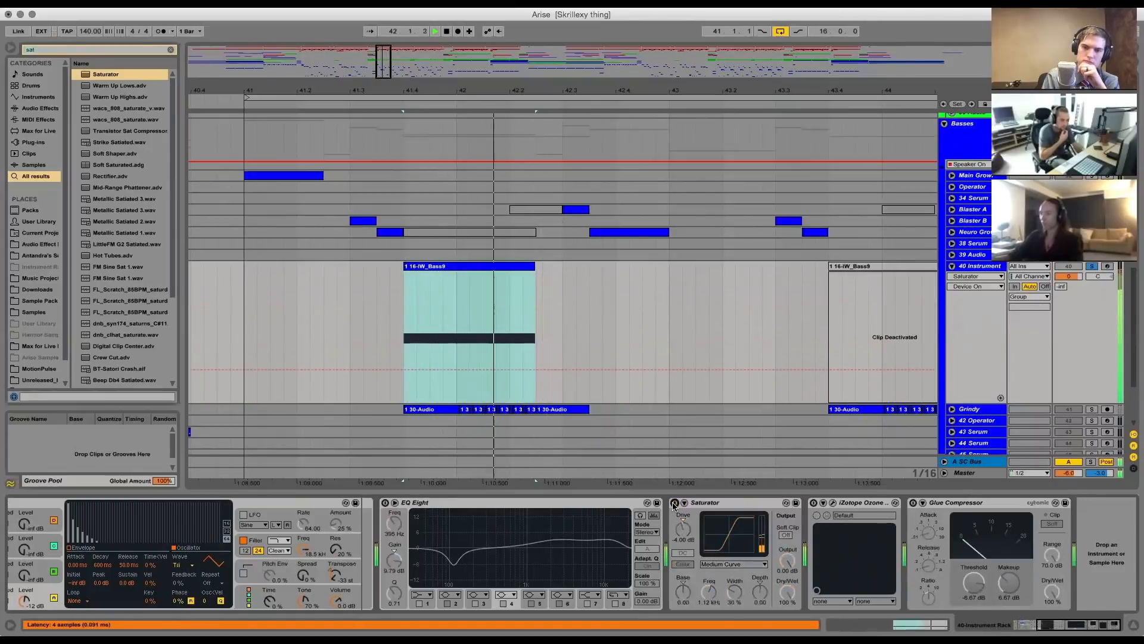
pyautogui.click(674, 503)
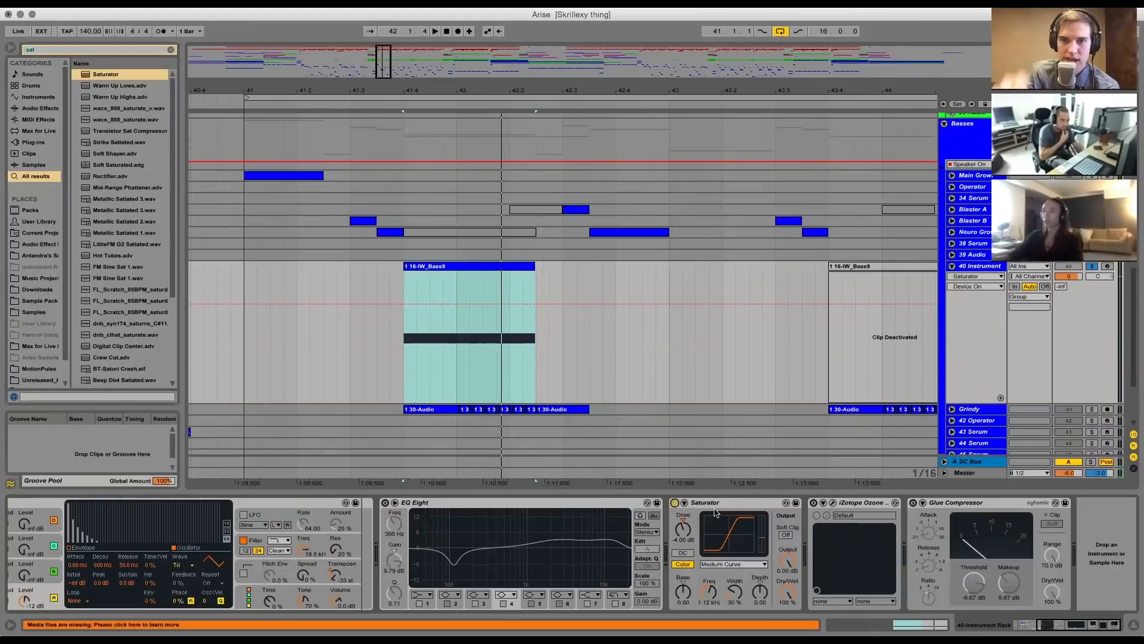
# Reset the Saturator's Drive to 0 dB, compare it on and off during playback, and turn on its Soft Clip
pyautogui.doubleClick(683, 523)
pyautogui.press('space')
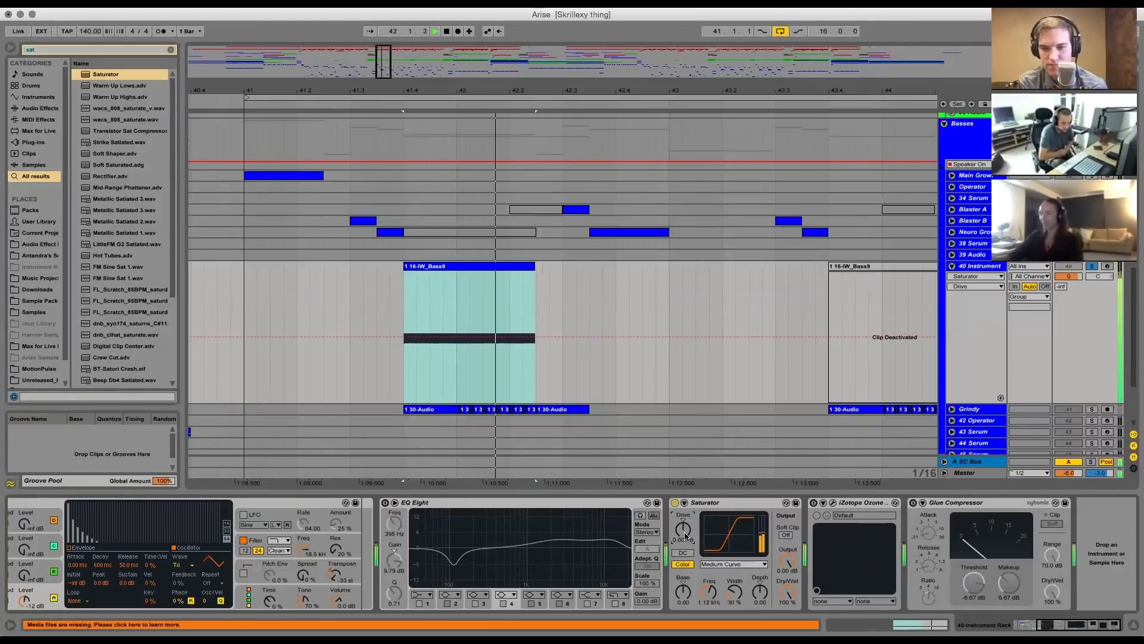
pyautogui.press('space')
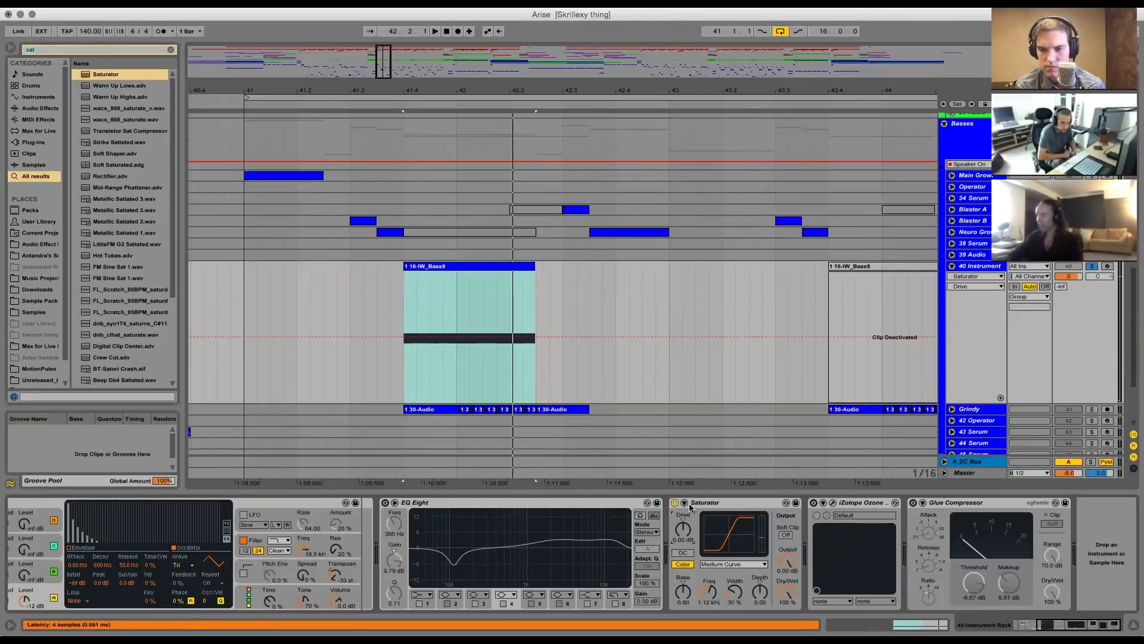
pyautogui.click(675, 503)
pyautogui.press('space')
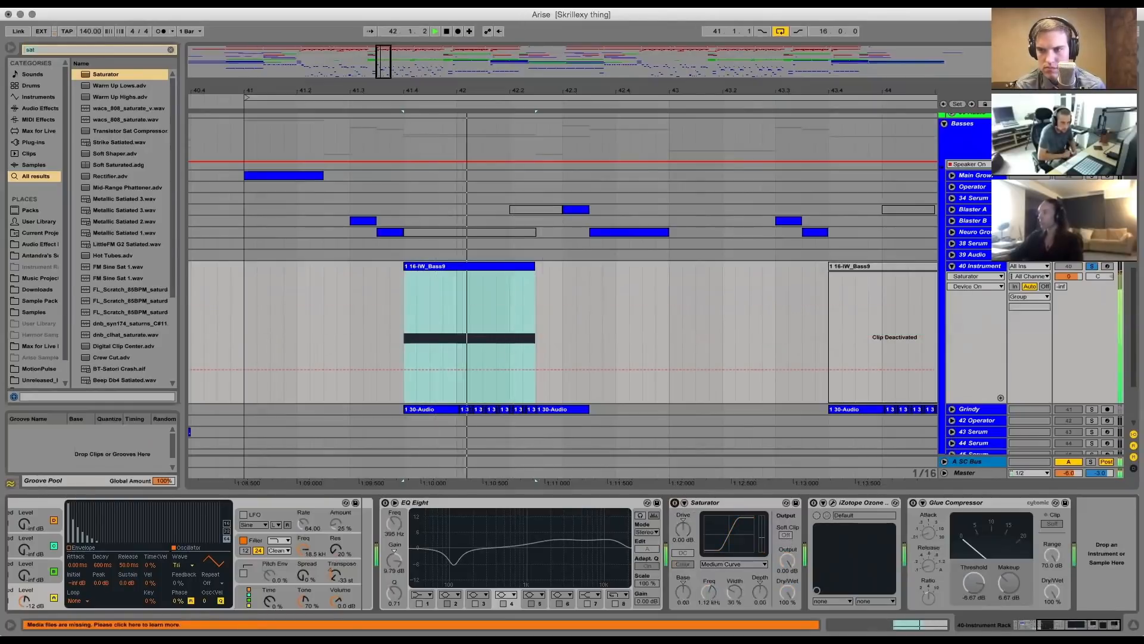
pyautogui.click(676, 503)
pyautogui.press('space')
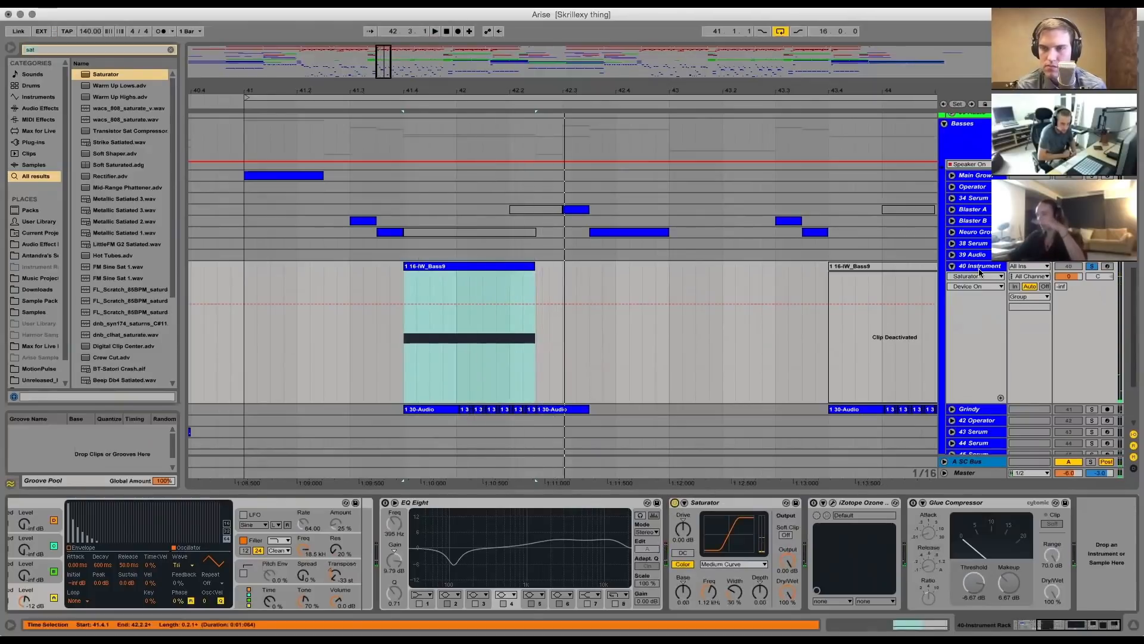
pyautogui.click(787, 535)
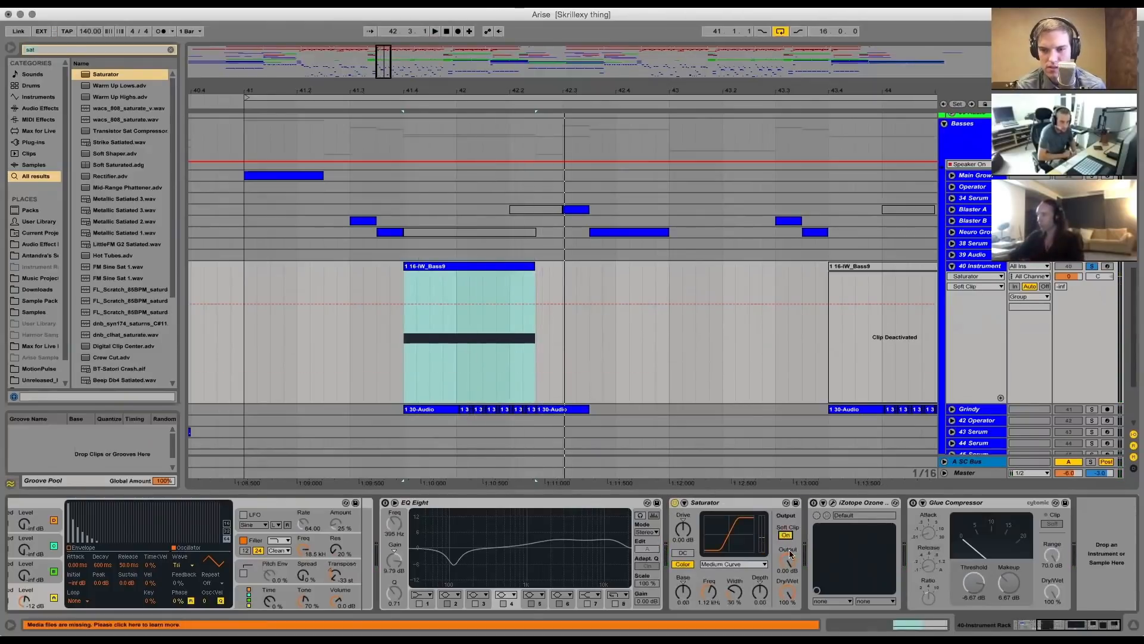
pyautogui.press('space')
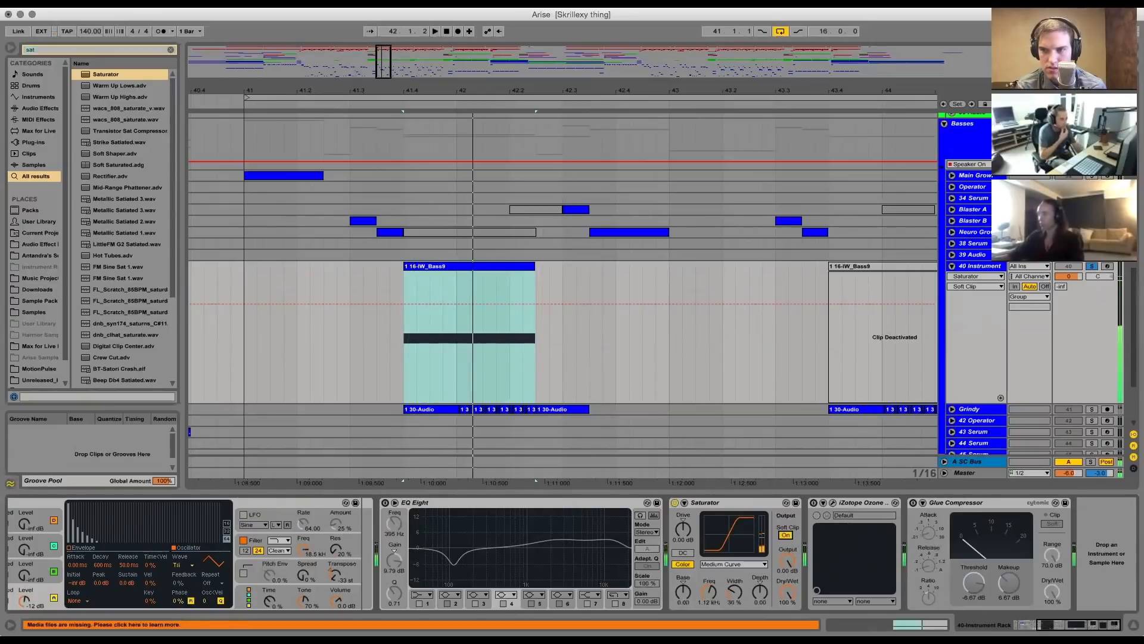
# Turn on iZotope Ozone 5, show its Harmonic Exciter settings while the clip plays, and close the plug-in window
pyautogui.click(815, 504)
pyautogui.click(833, 504)
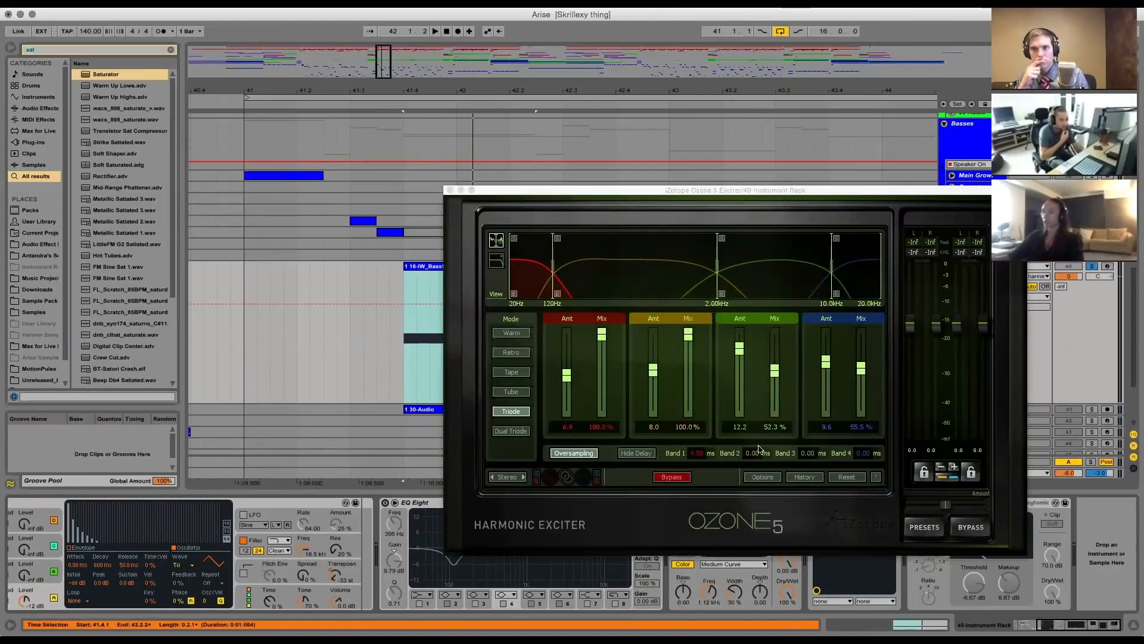
pyautogui.press('space')
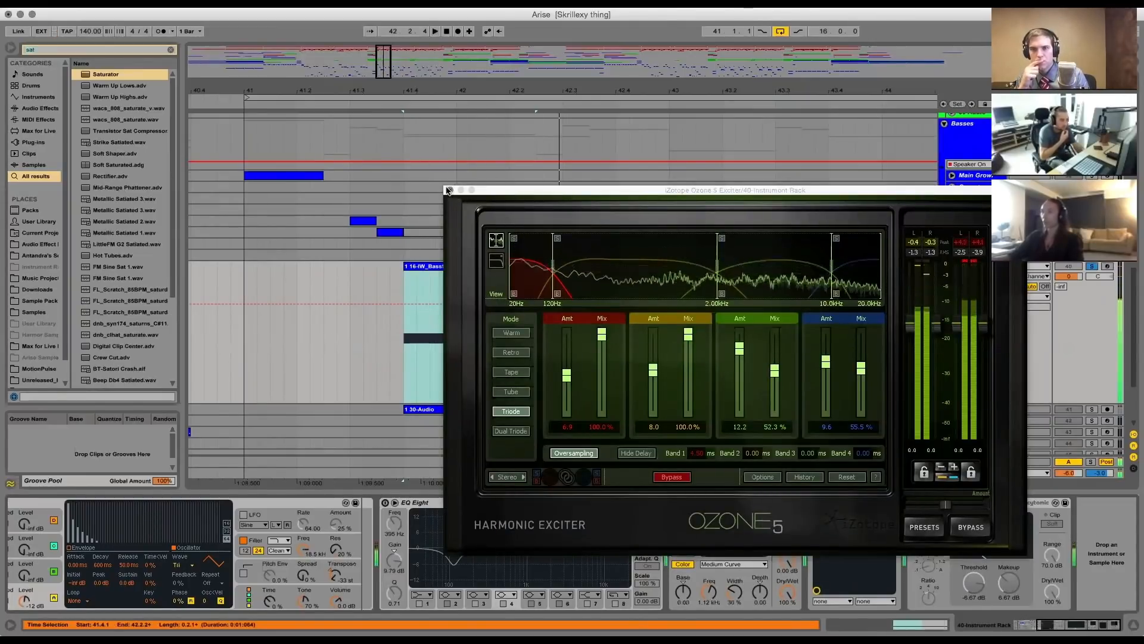
pyautogui.click(450, 189)
# Unfold the Grindy track to show its 30-Audio clips and play the 16-IW_Bass9 clip for comparison
pyautogui.scroll(-4, 658, 330)
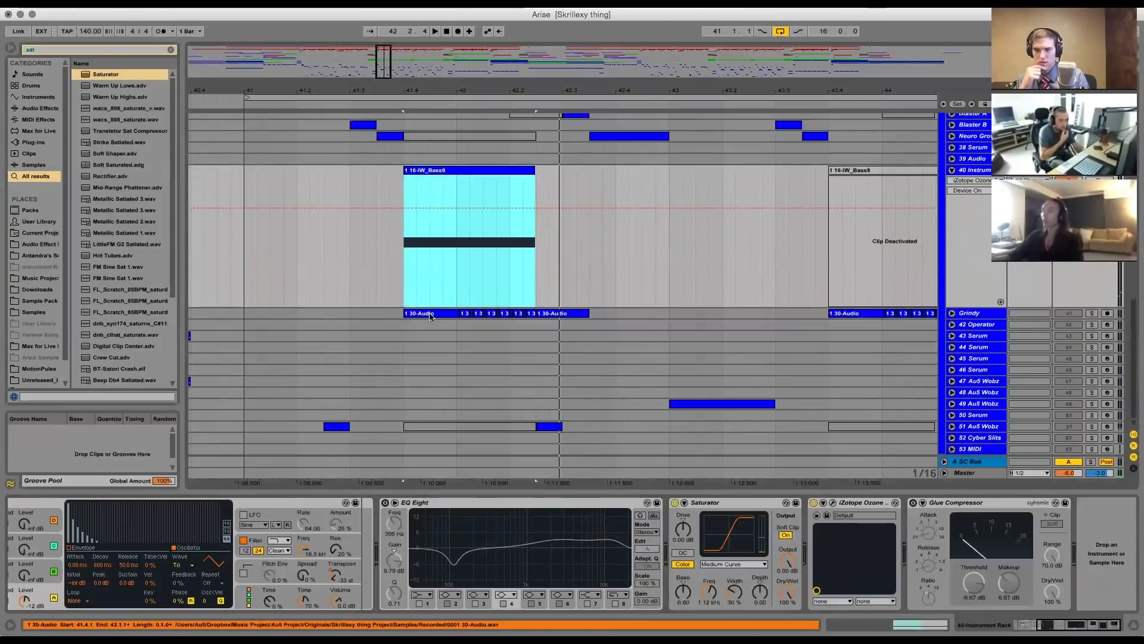
pyautogui.click(947, 314)
pyautogui.click(952, 313)
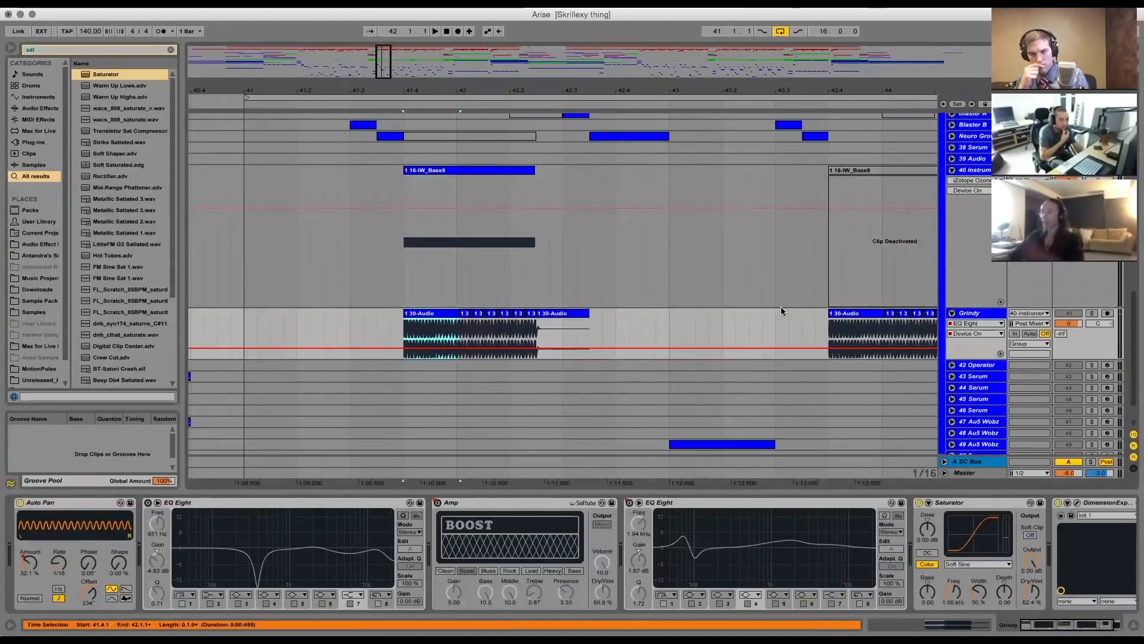
pyautogui.click(978, 314)
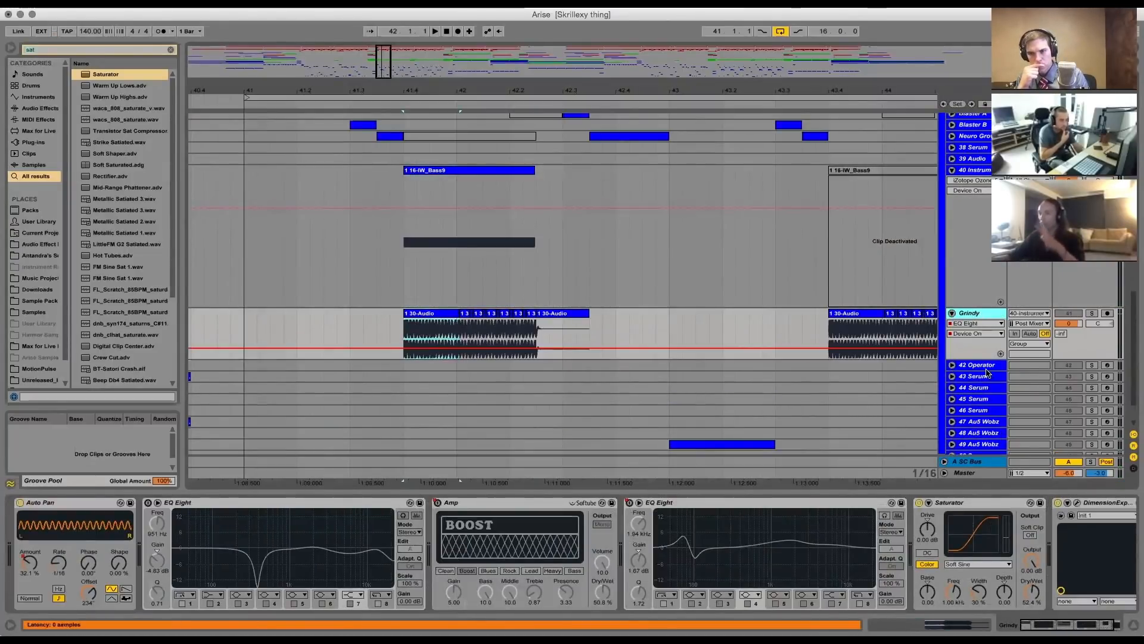
pyautogui.click(454, 314)
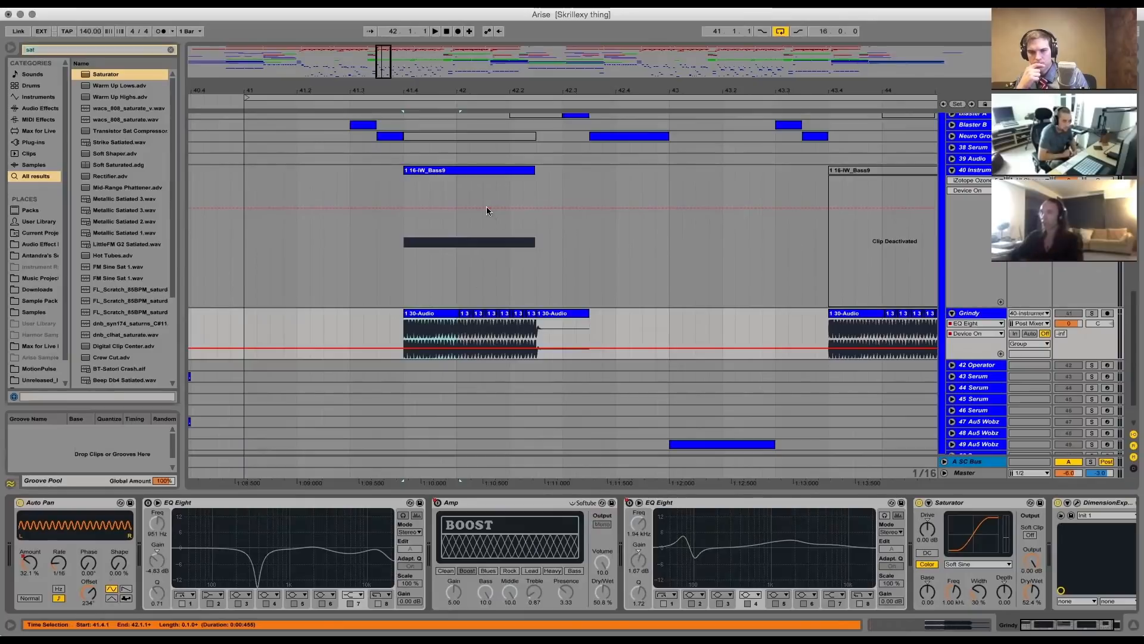
pyautogui.click(492, 172)
pyautogui.press('space')
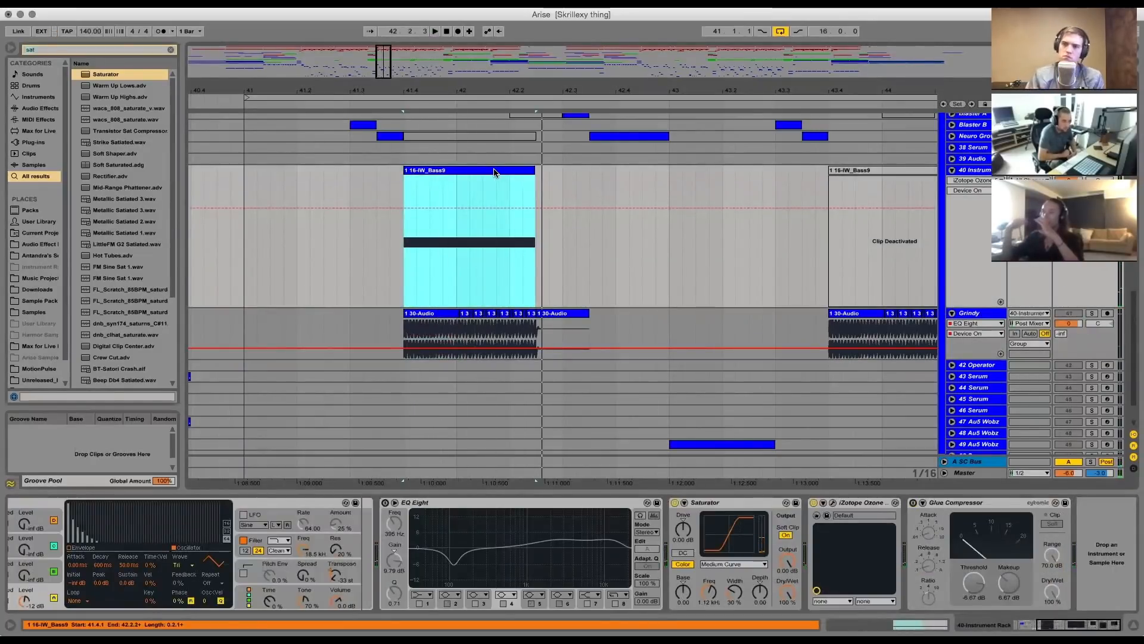
# Solo the Grindy track, deactivate its Auto Pan, Saturator and DimensionExpander, and play the first 30-Audio clip
pyautogui.moveTo(431, 96); pyautogui.dragTo(419, 311)
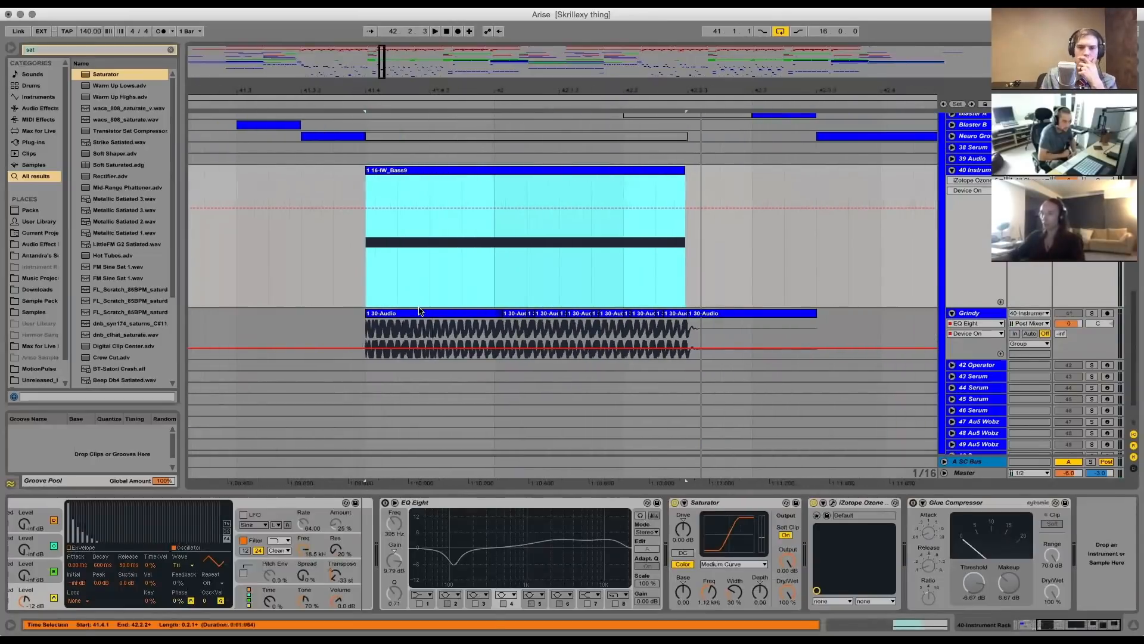
pyautogui.click(419, 310)
pyautogui.press('space')
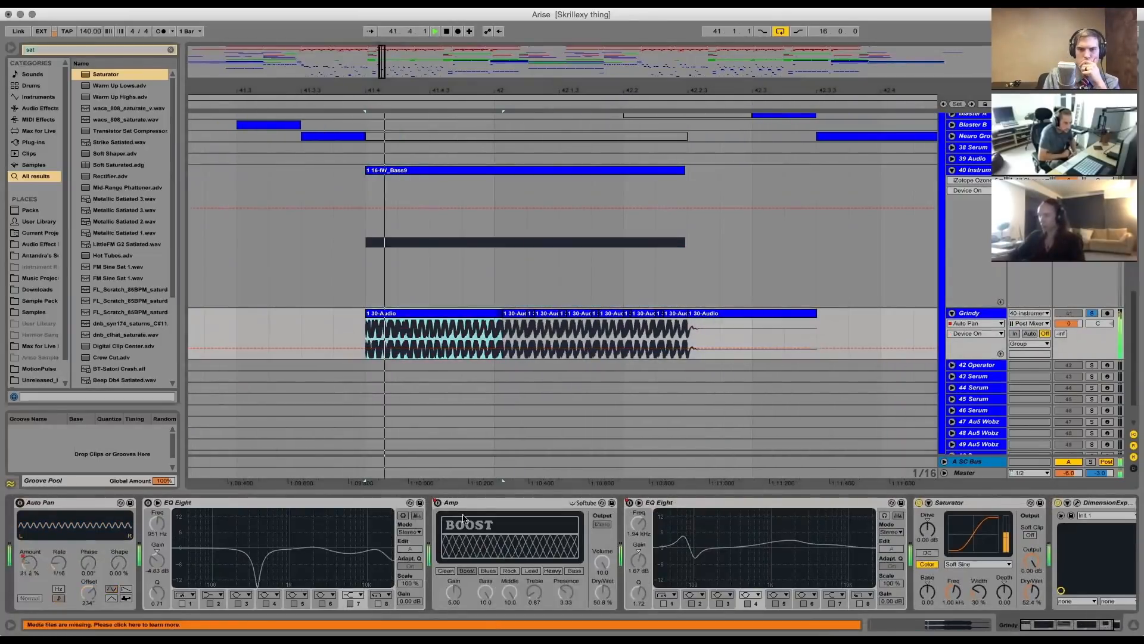
pyautogui.click(919, 502)
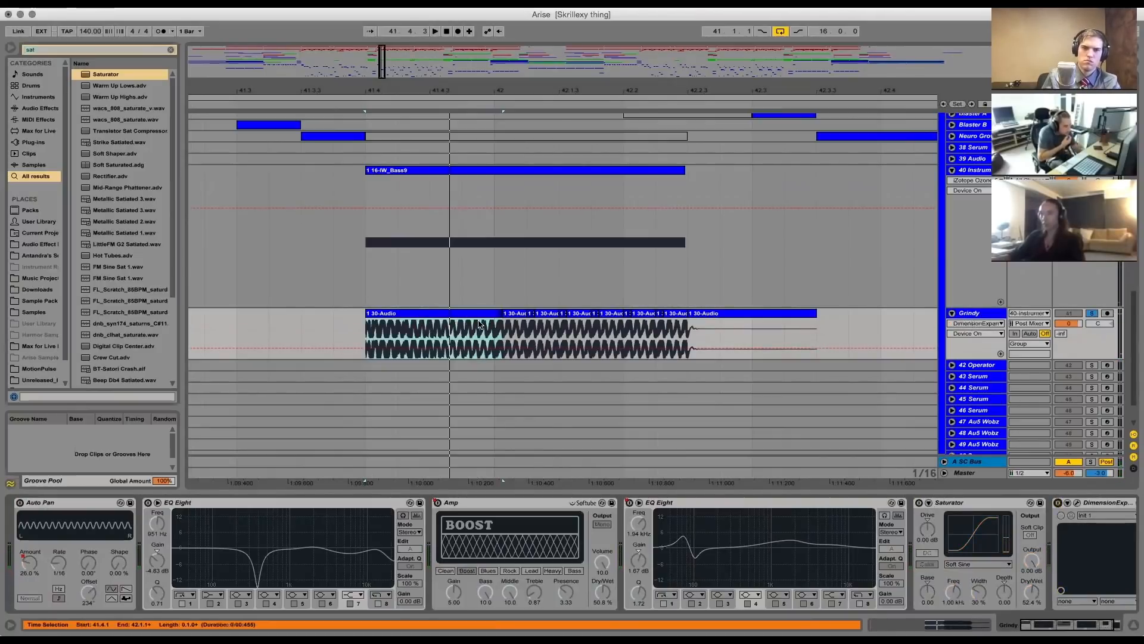
# Play the Grindy track's 30-Audio clips from 41.4.1 with Auto Pan, Saturator and DimensionExpander still bypassed
pyautogui.moveTo(471, 338); pyautogui.dragTo(538, 334)
pyautogui.click(684, 343)
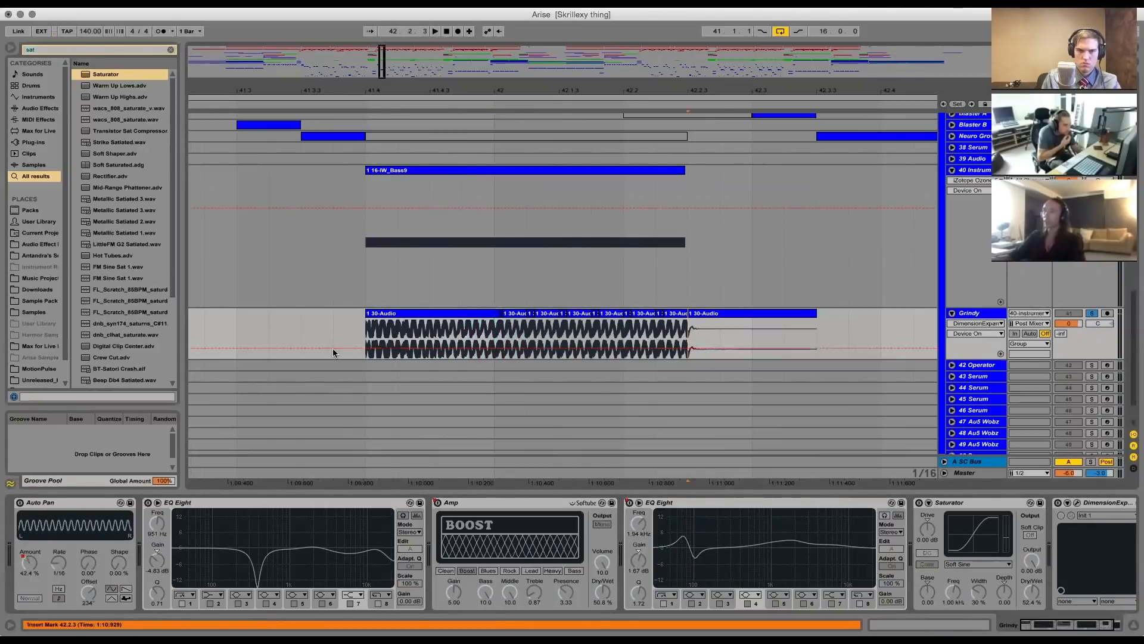
pyautogui.click(359, 328)
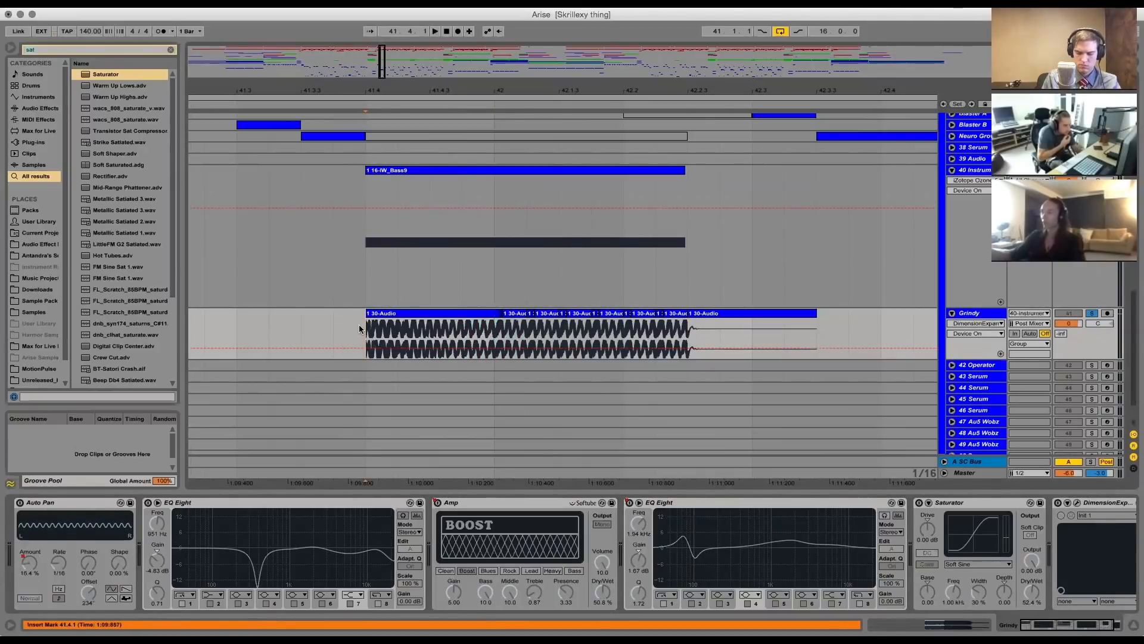
pyautogui.press('space')
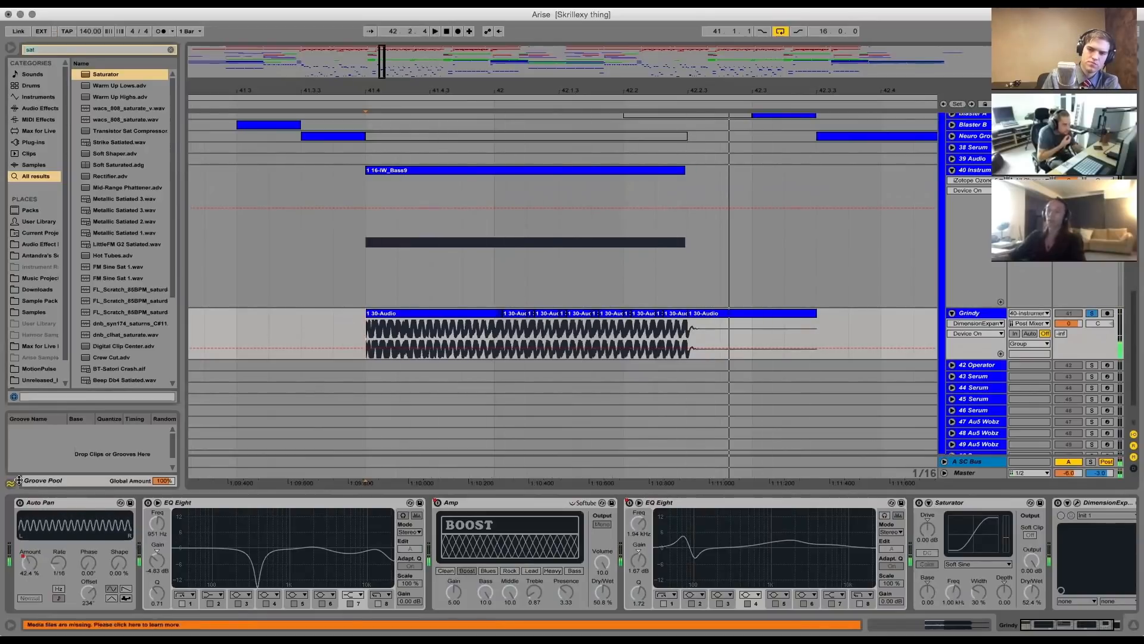
# Activate the Grindy track's Auto Pan and replay the 30-Audio clips from 41.4.1 to hear its effect
pyautogui.click(19, 502)
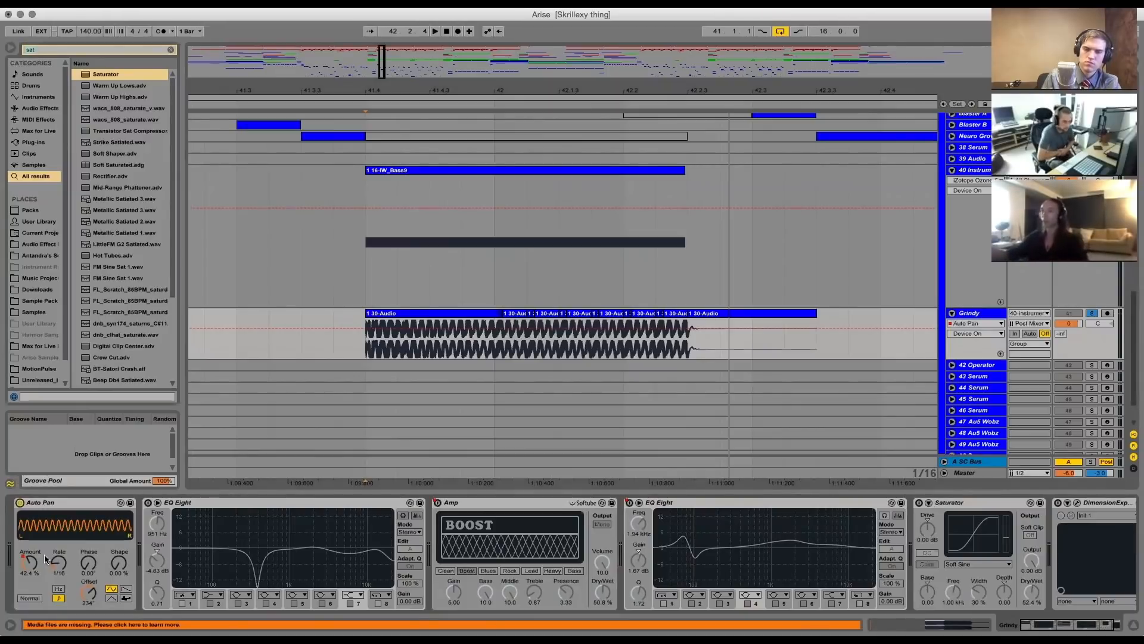
pyautogui.click(361, 344)
pyautogui.press('space')
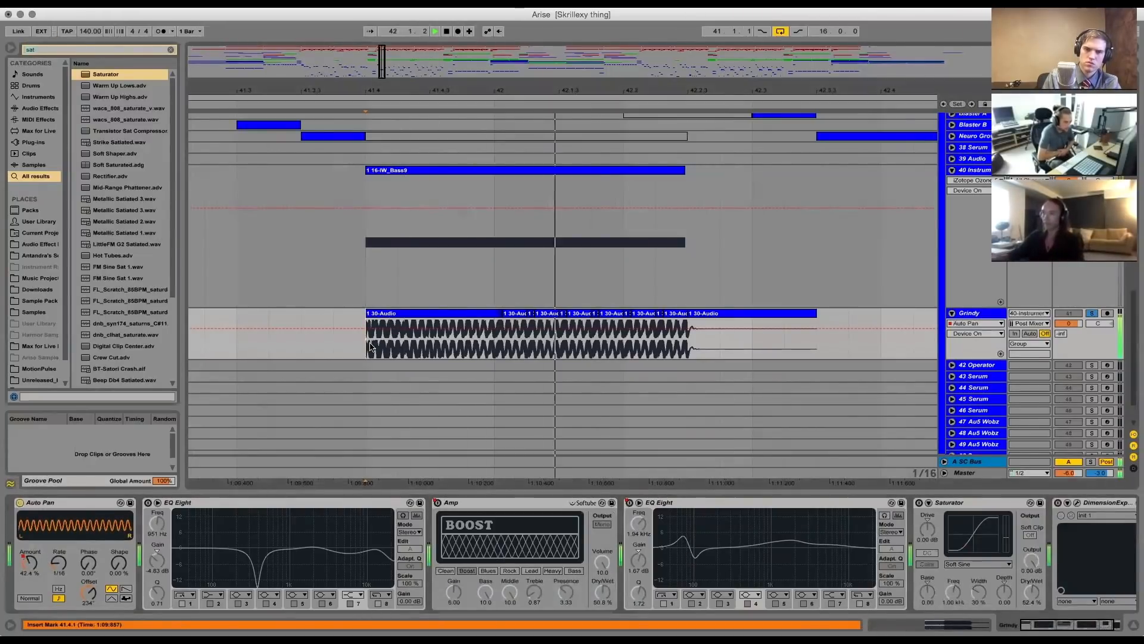
pyautogui.press('space')
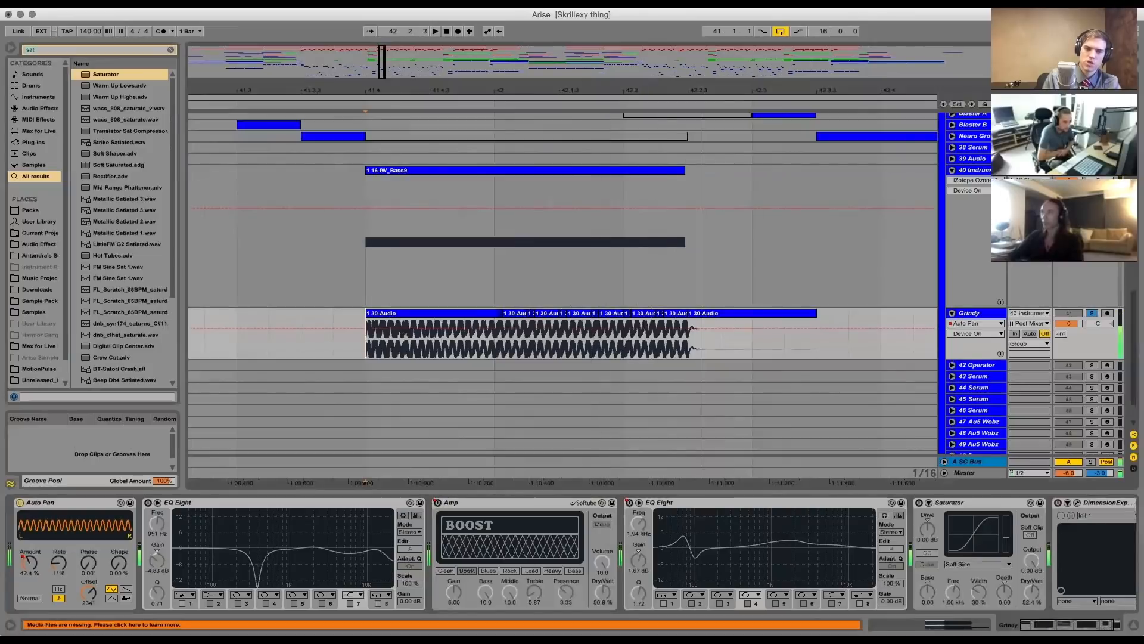
pyautogui.press('space')
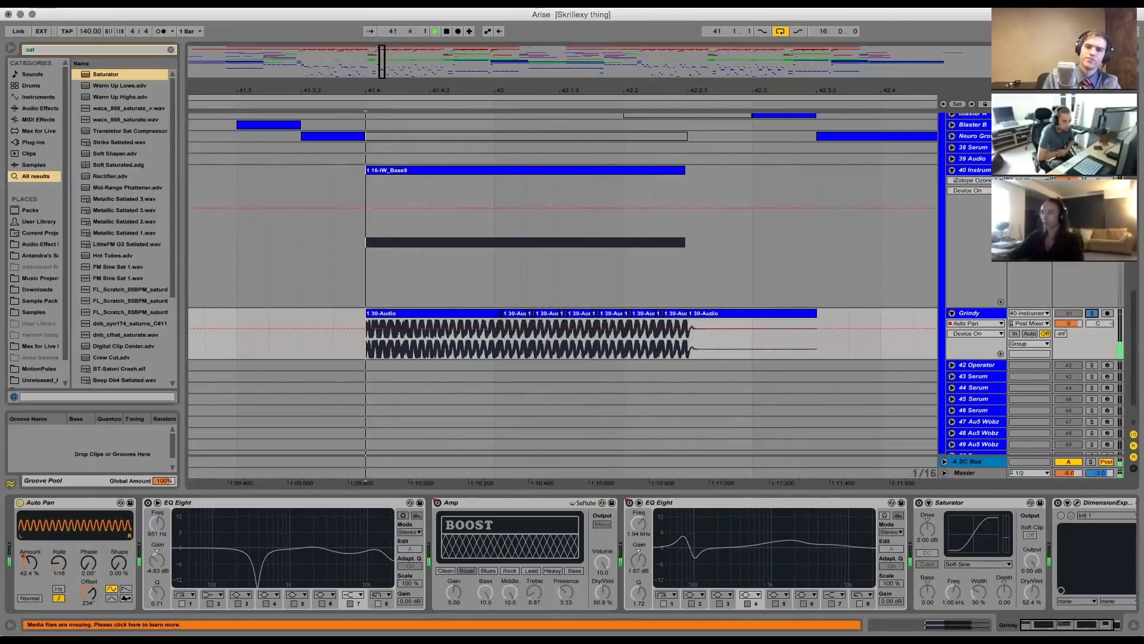
pyautogui.press('space')
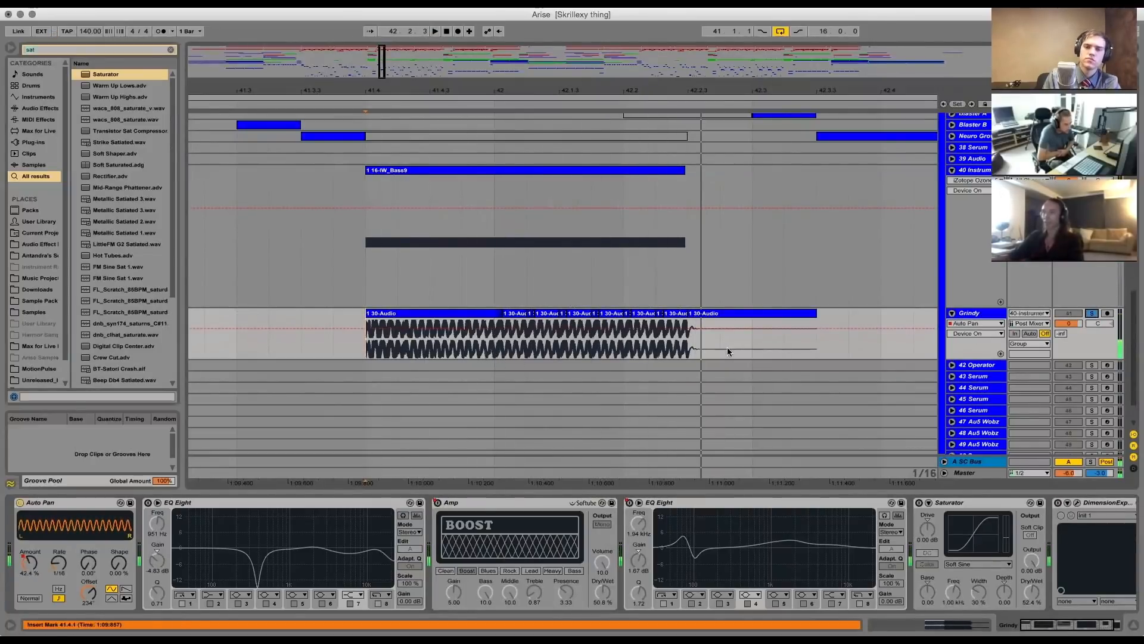
# Activate the Saturator and DimensionExpander on the Grindy track and play the clips through the full effect chain
pyautogui.click(969, 510)
pyautogui.click(983, 505)
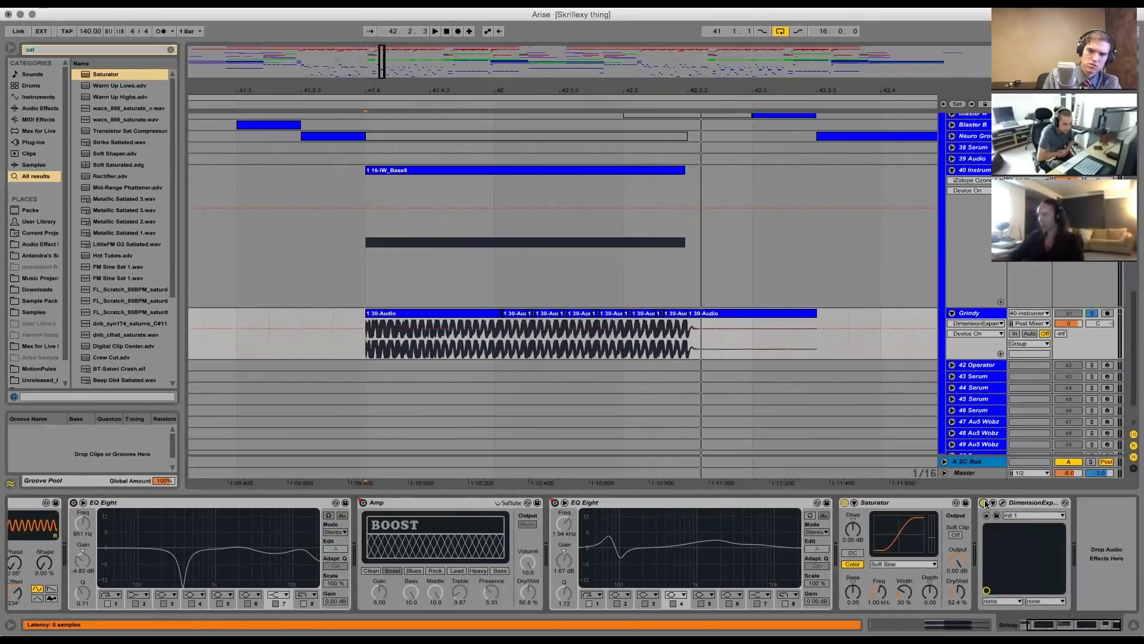
pyautogui.press('space')
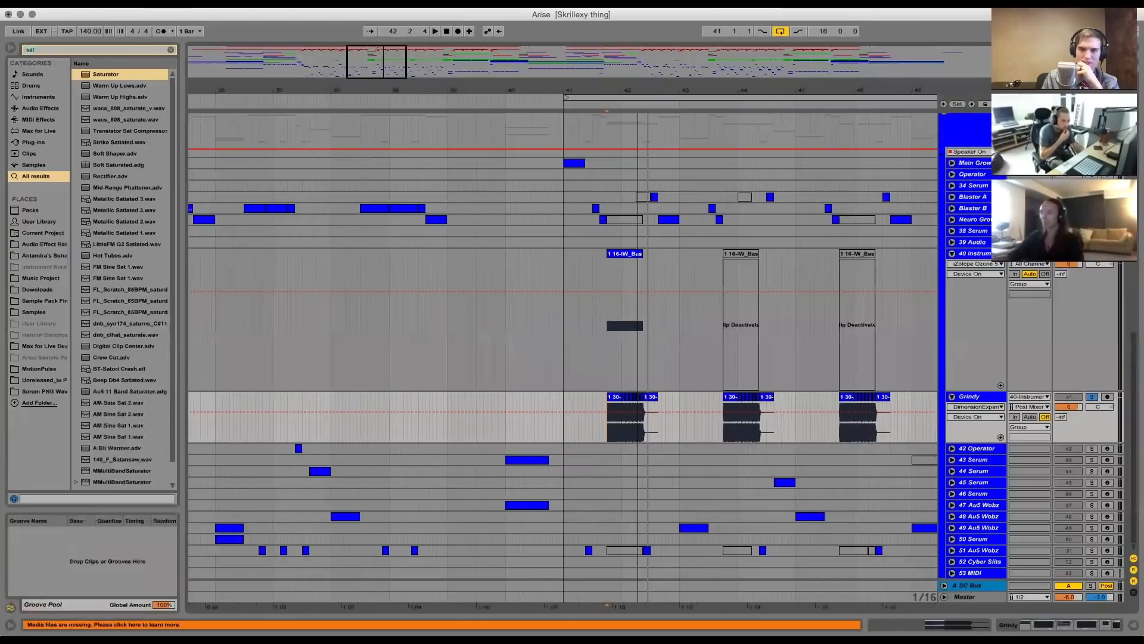
# Examine how the Grindy clips and the drum, synth and bass tracks are laid out across the whole arrangement
pyautogui.moveTo(632, 87); pyautogui.dragTo(511, 87)
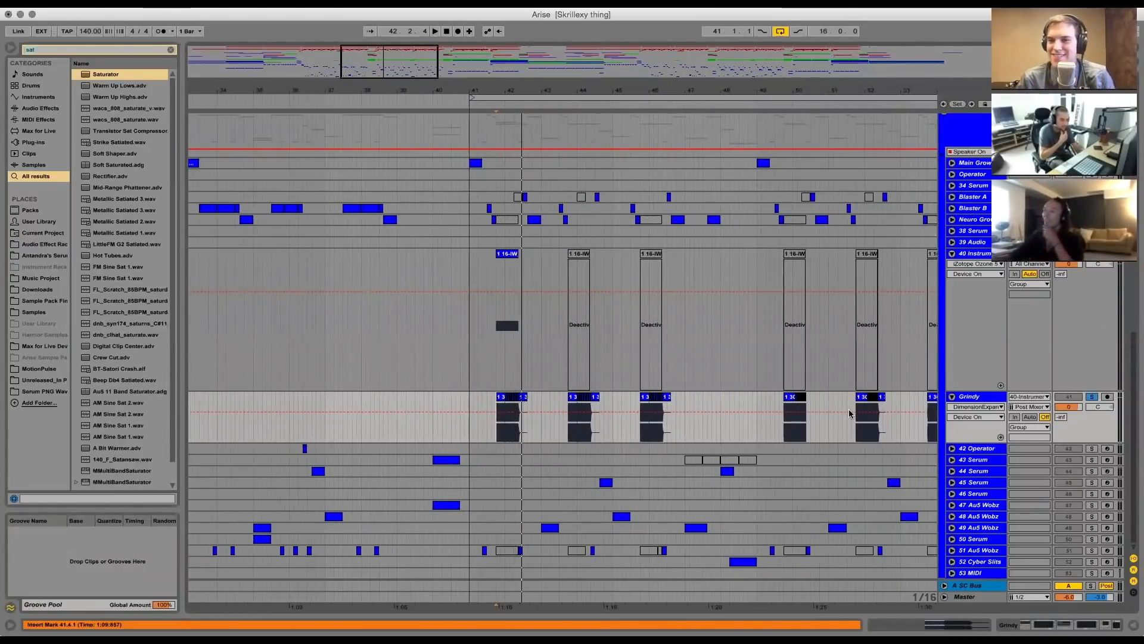
pyautogui.scroll(2, 702, 382)
pyautogui.scroll(-2, 702, 383)
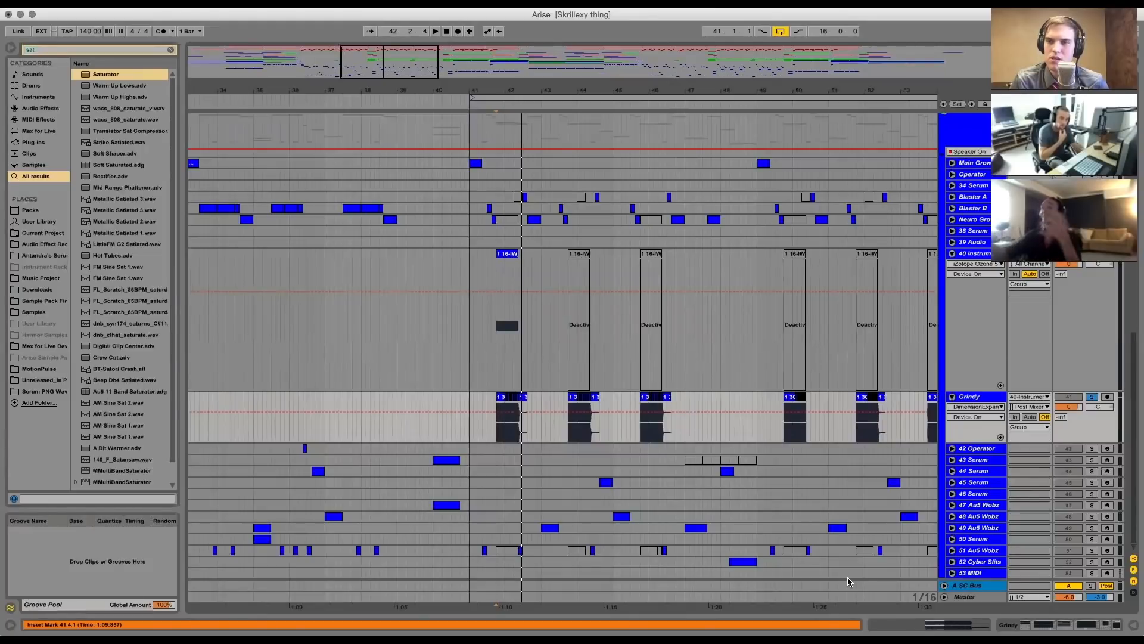
pyautogui.press('-')
pyautogui.press('-')
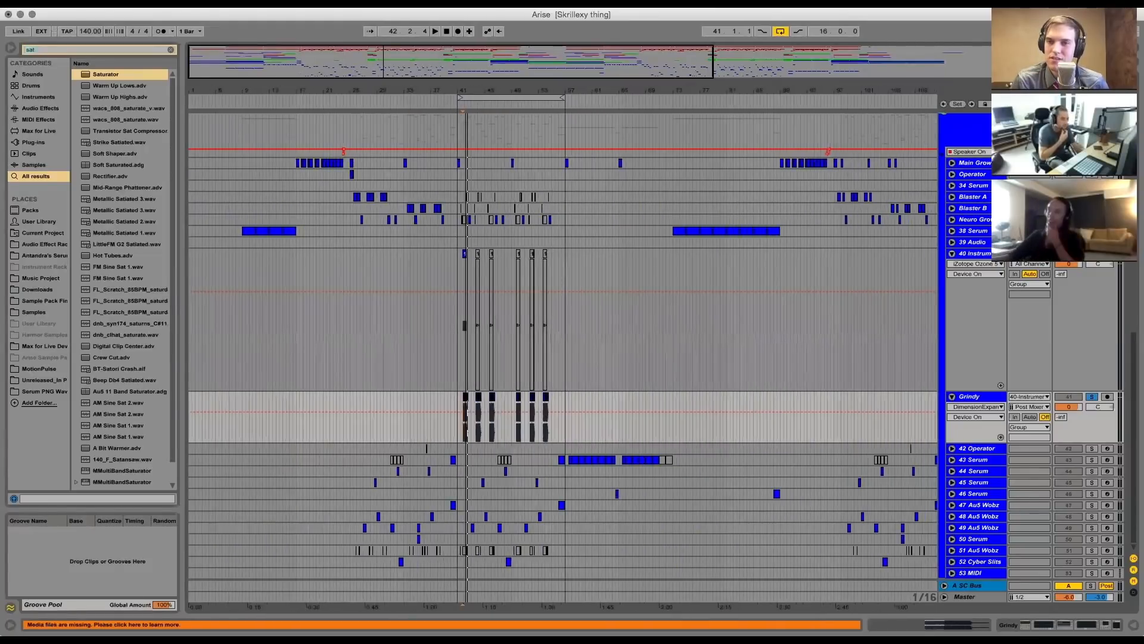
pyautogui.moveTo(417, 91); pyautogui.dragTo(417, 77)
pyautogui.scroll(20, 599, 403)
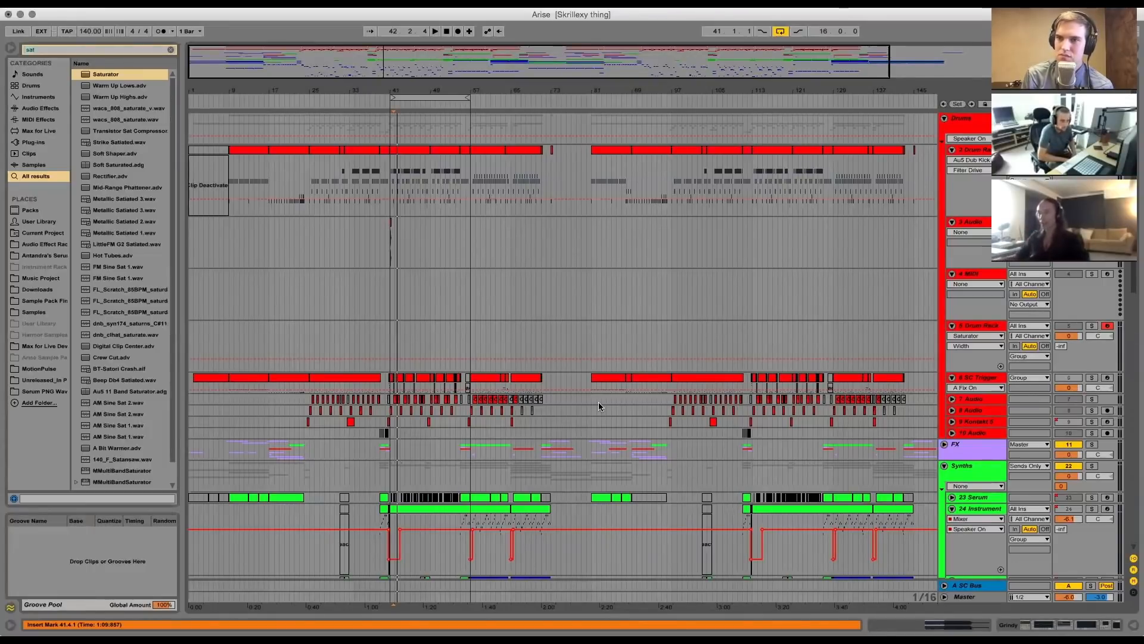
pyautogui.scroll(-10, 598, 401)
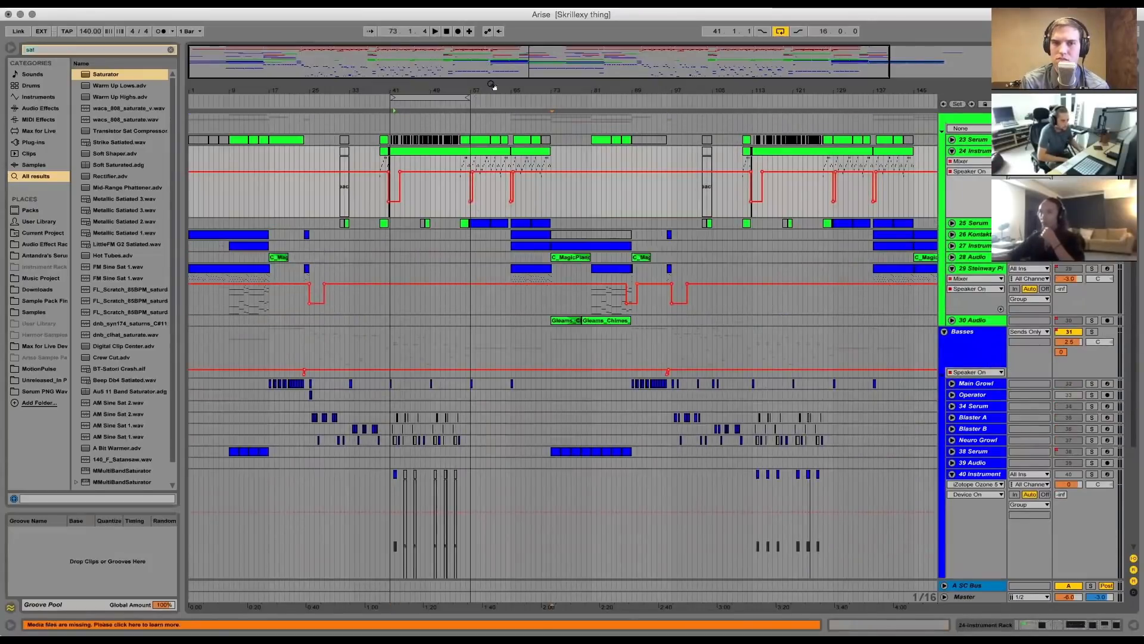
pyautogui.moveTo(492, 83); pyautogui.dragTo(491, 87)
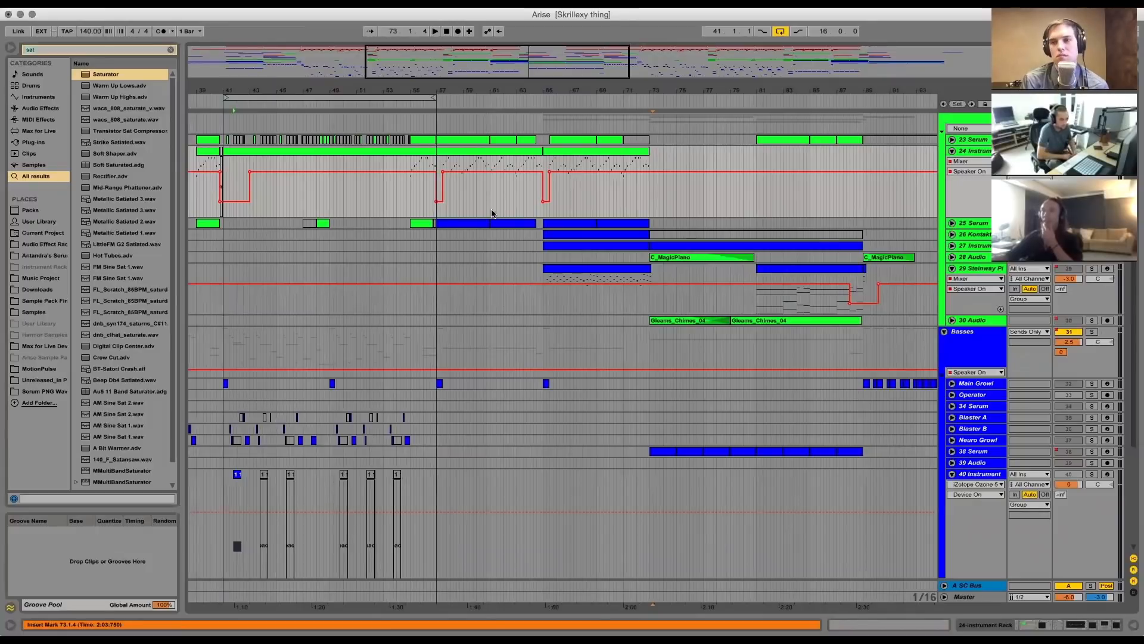
# Highlight bars 61 to 63 on the 24 Instrument track and place the insert marker at 61.1.1
pyautogui.moveTo(490, 202); pyautogui.dragTo(517, 206)
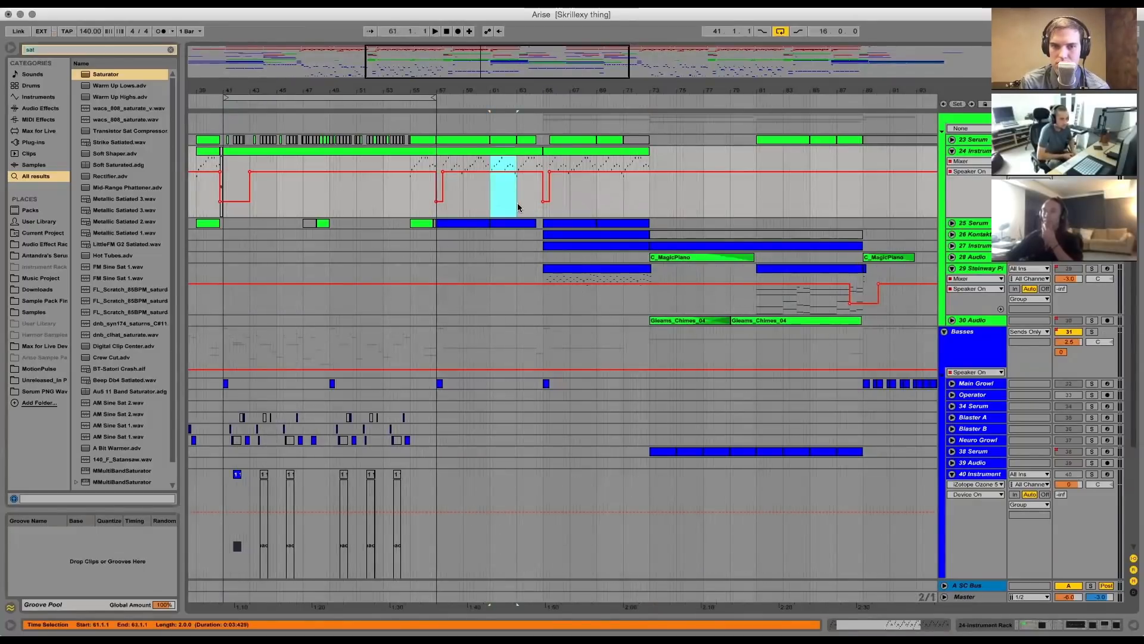
pyautogui.click(497, 205)
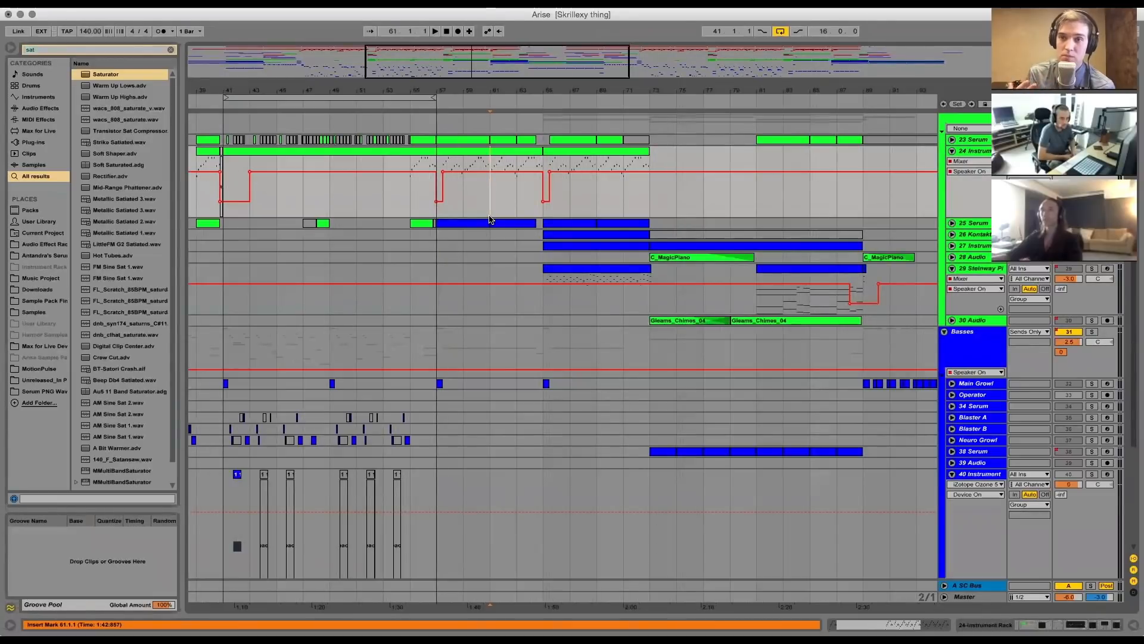
pyautogui.click(476, 228)
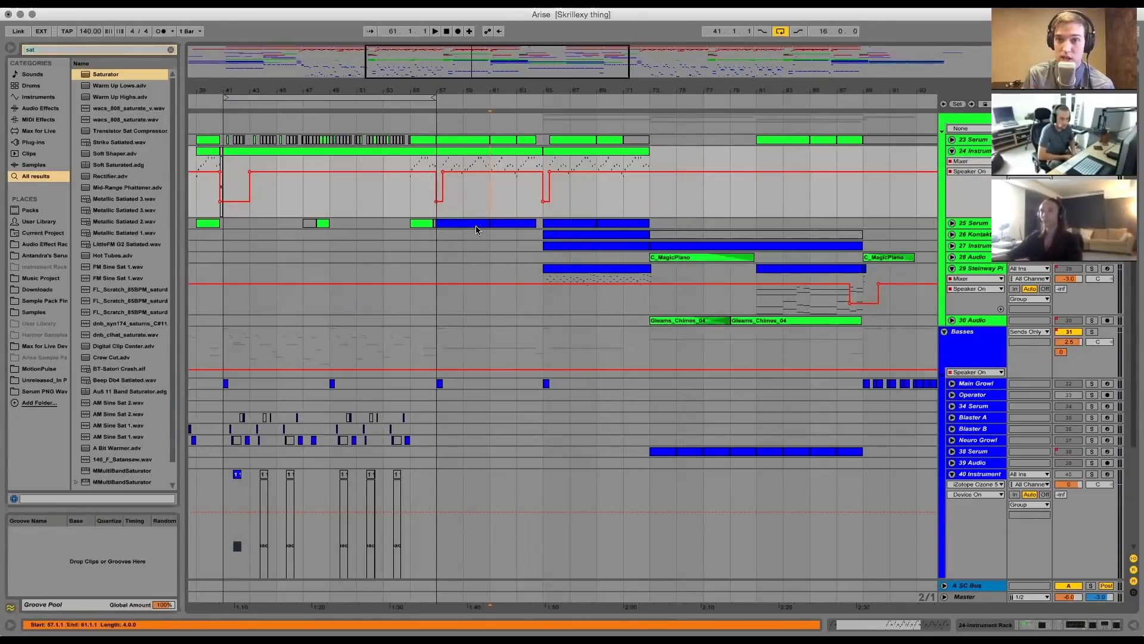
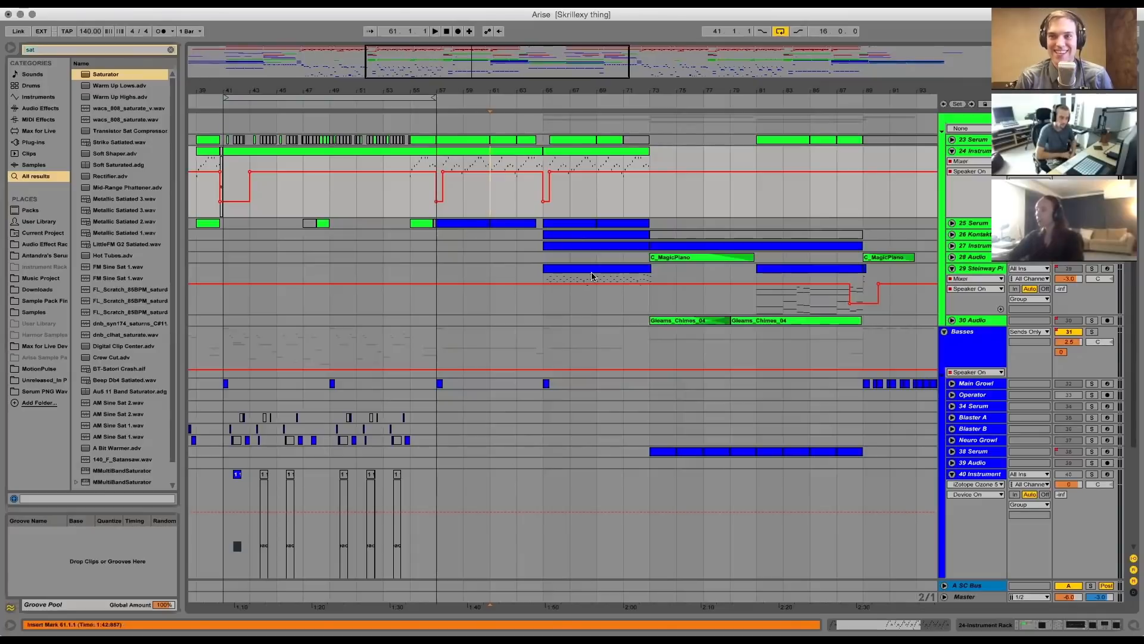
# Select the A SC Bus return track and toggle the device view open and closed
pyautogui.click(976, 589)
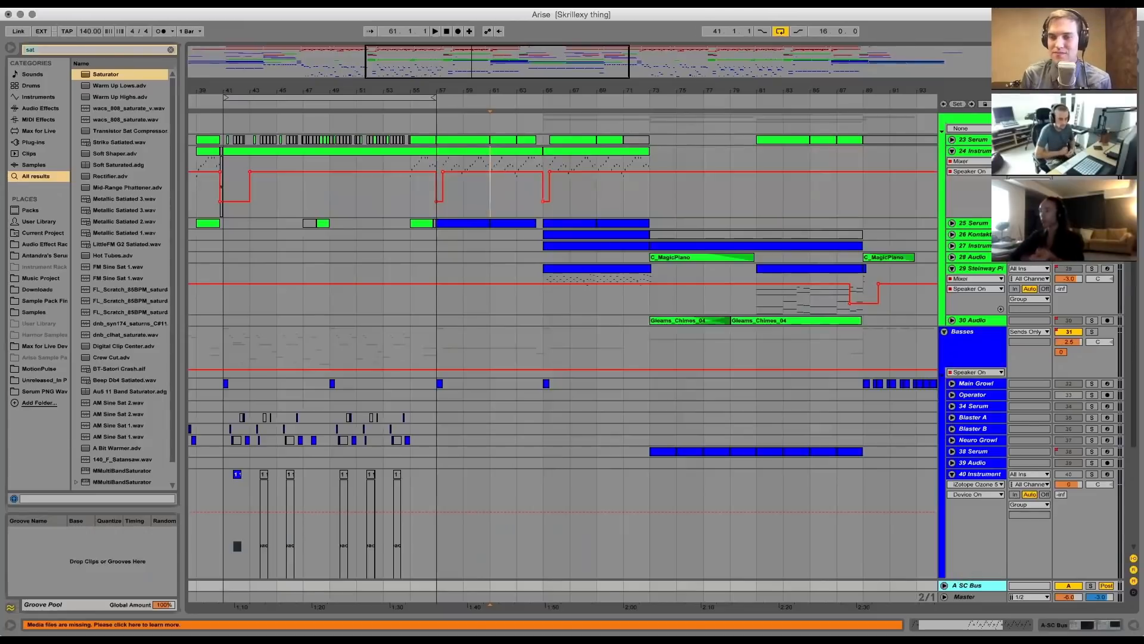
pyautogui.press('alt+super+l')
pyautogui.press('alt+super+l')
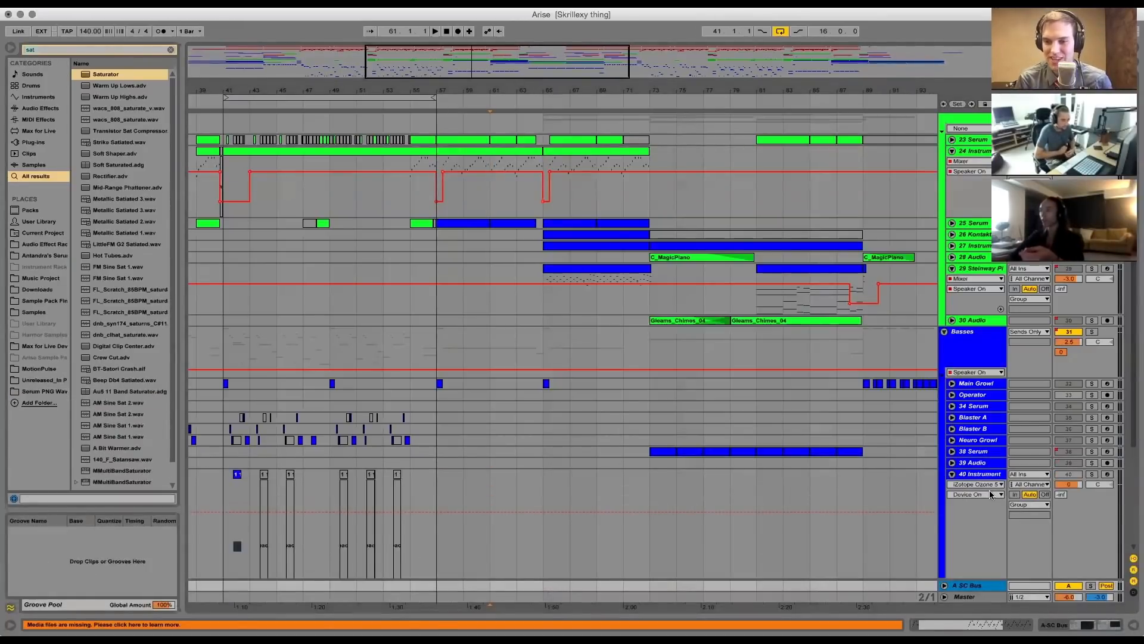